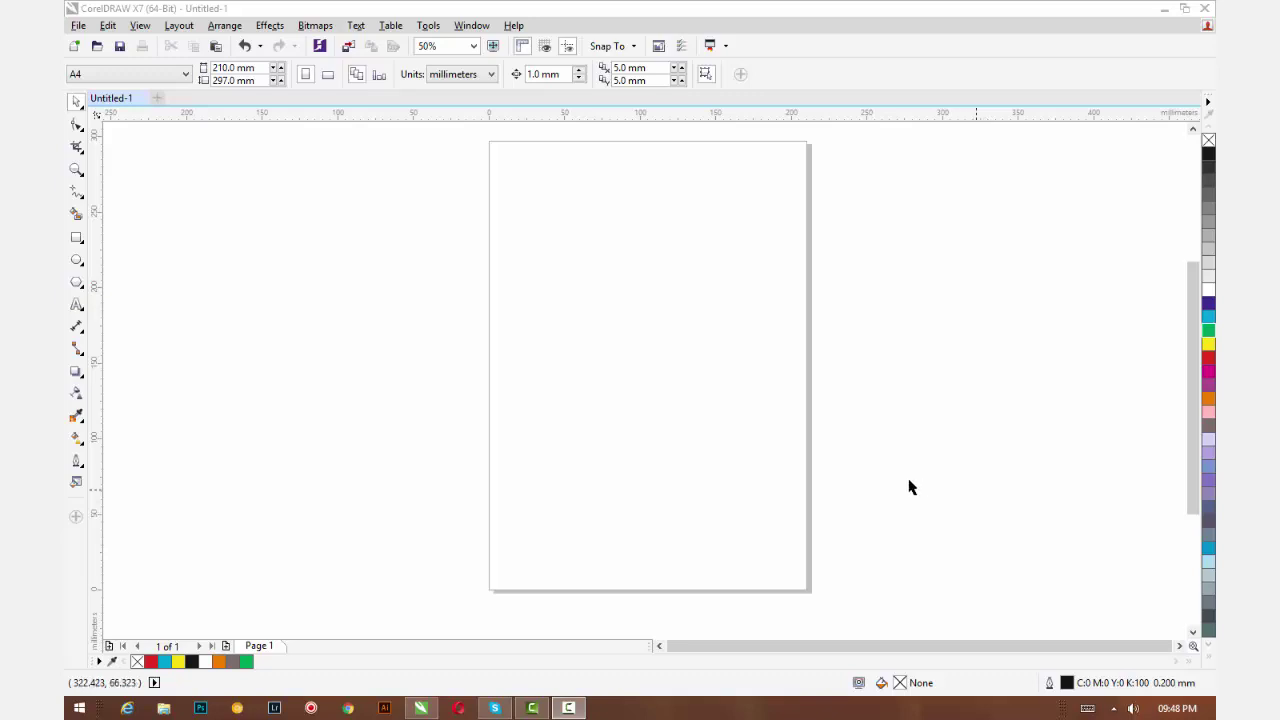
- Draw a narrow upright rectangle about 17.5 × 82 mm near the top of the page and fill it red
click(76, 240)
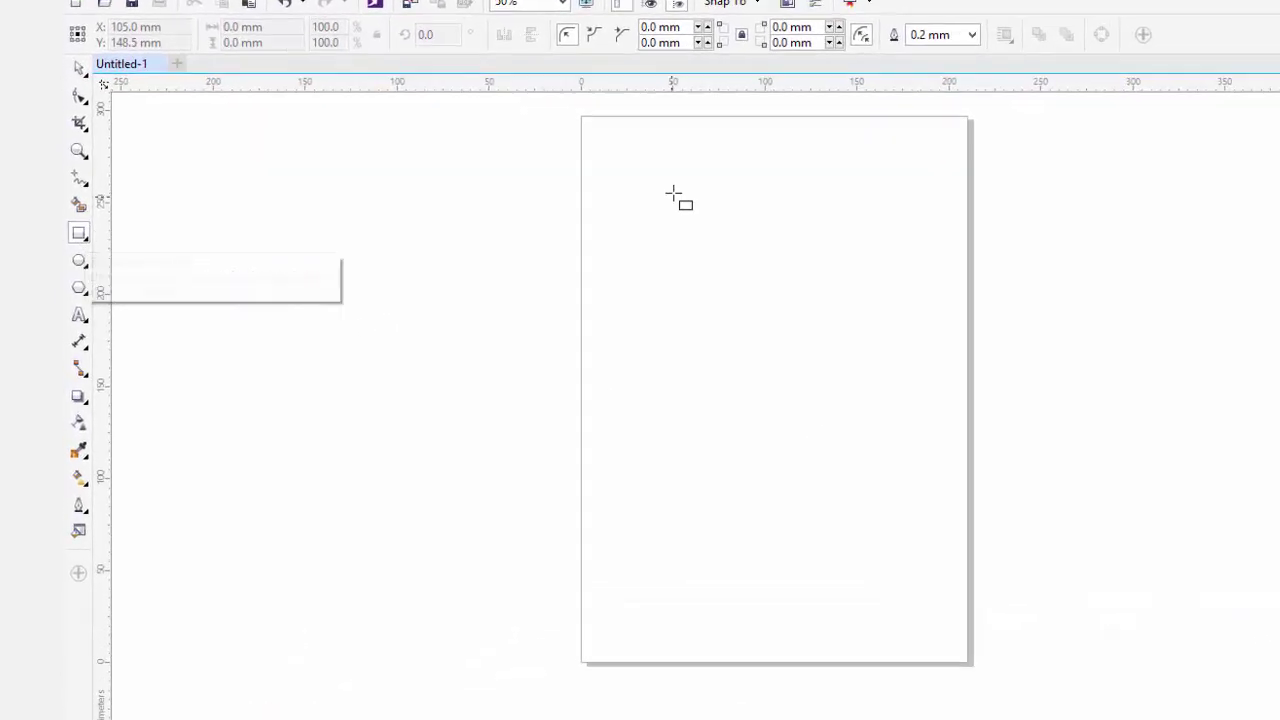
drag(706, 146, 740, 300)
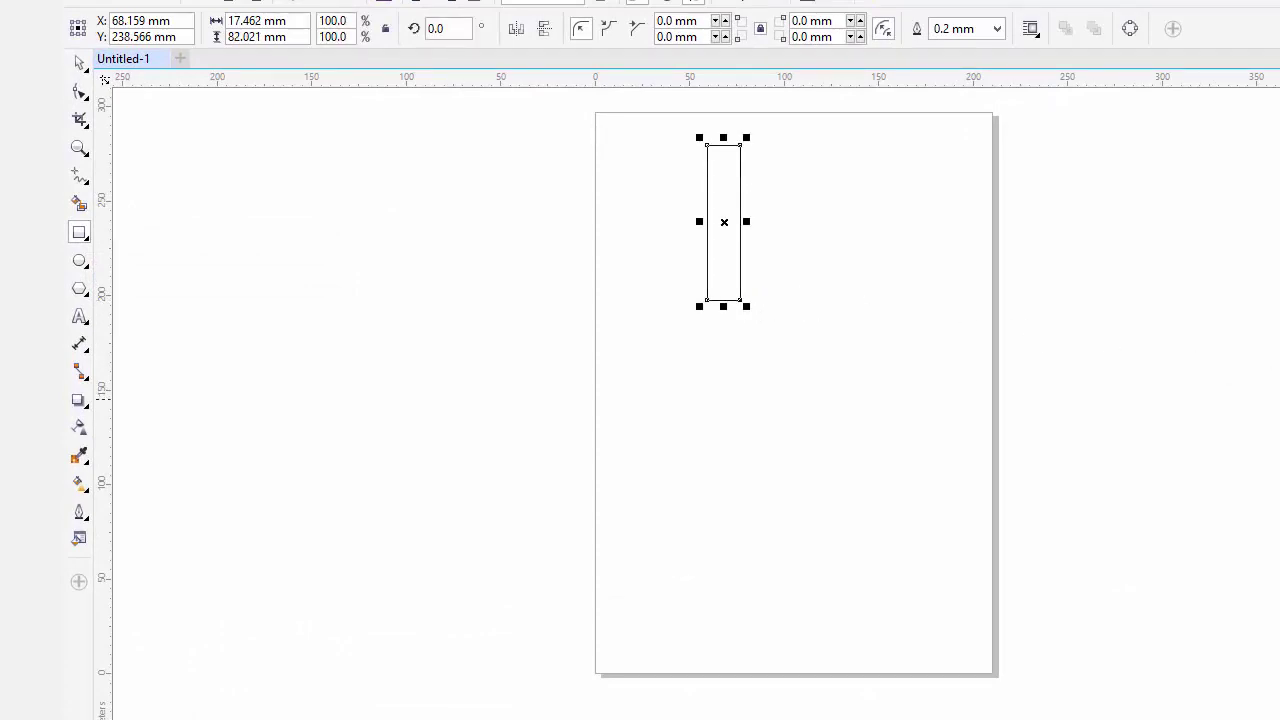
click(1275, 300)
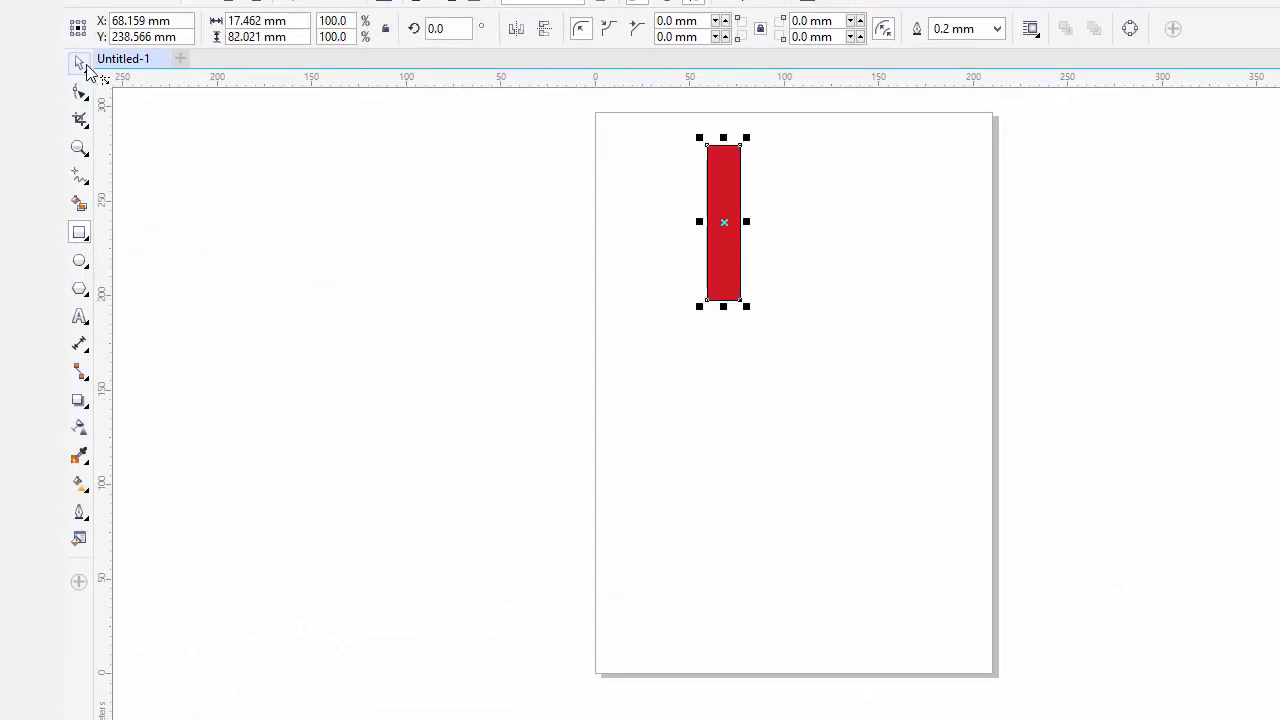
click(80, 63)
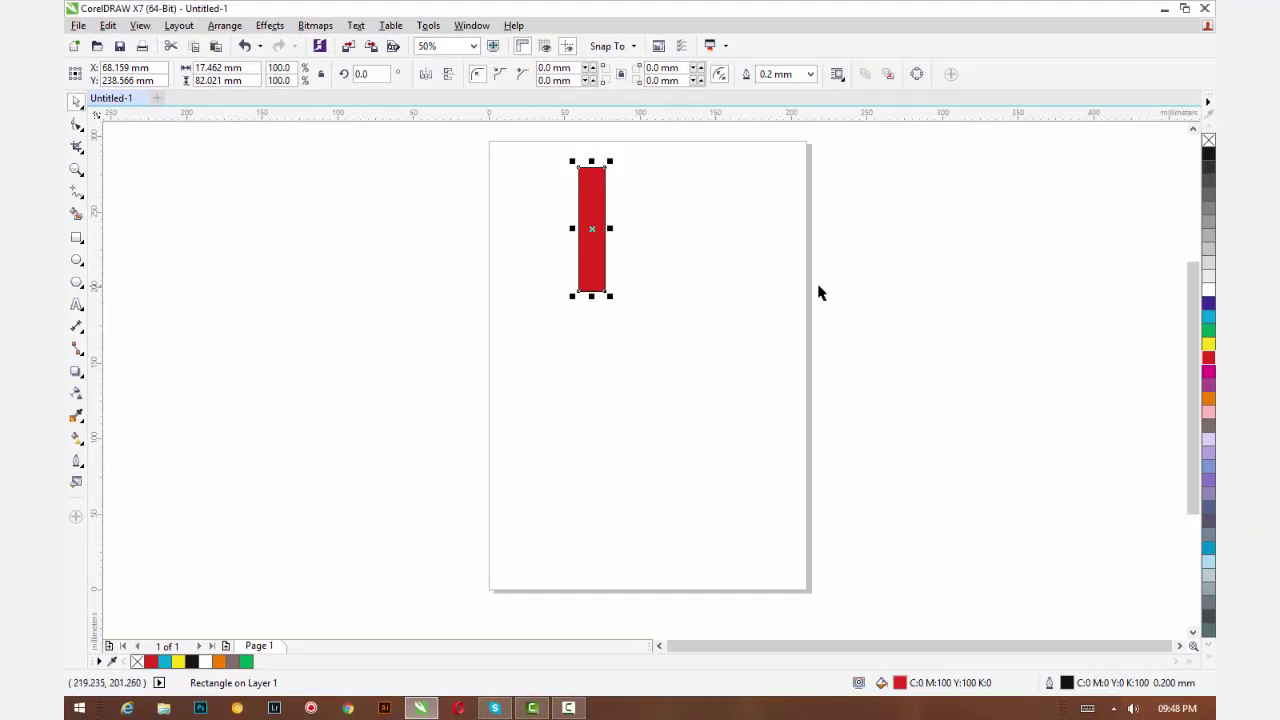
- Make a yellow copy of the red rectangle in place and rotate it about 12° clockwise around its bottom midpoint
click(1208, 344)
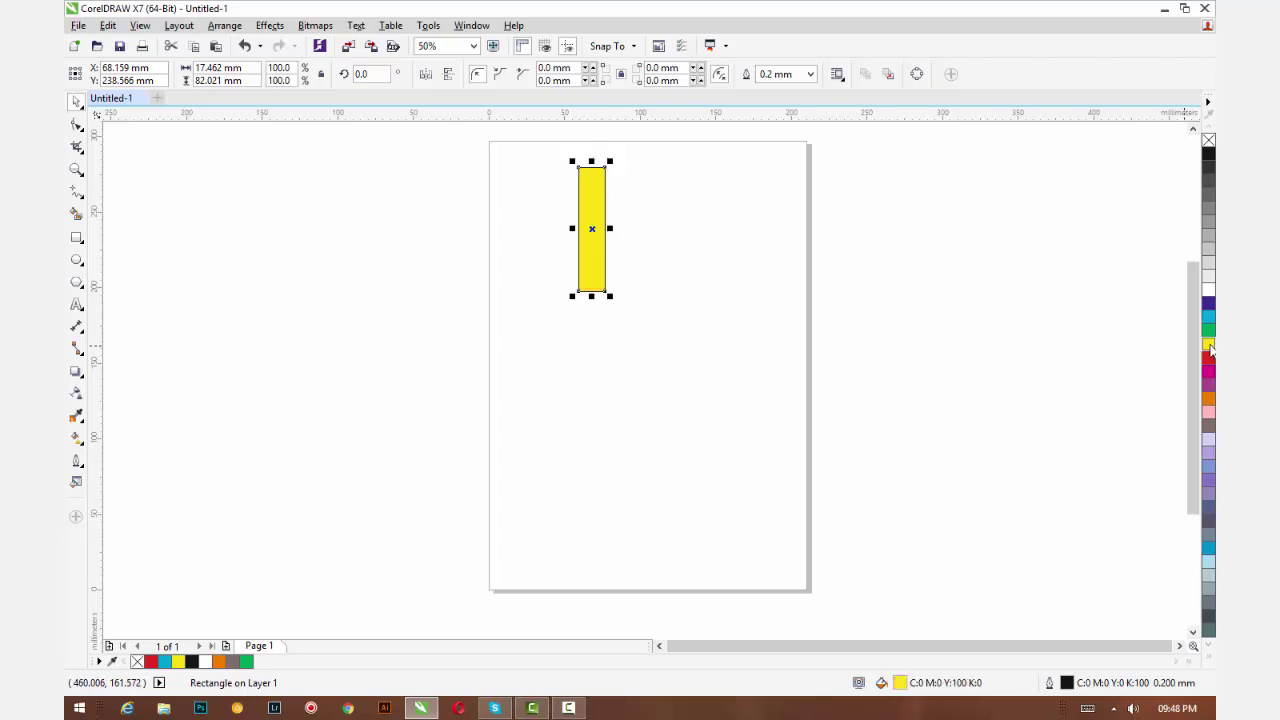
click(597, 230)
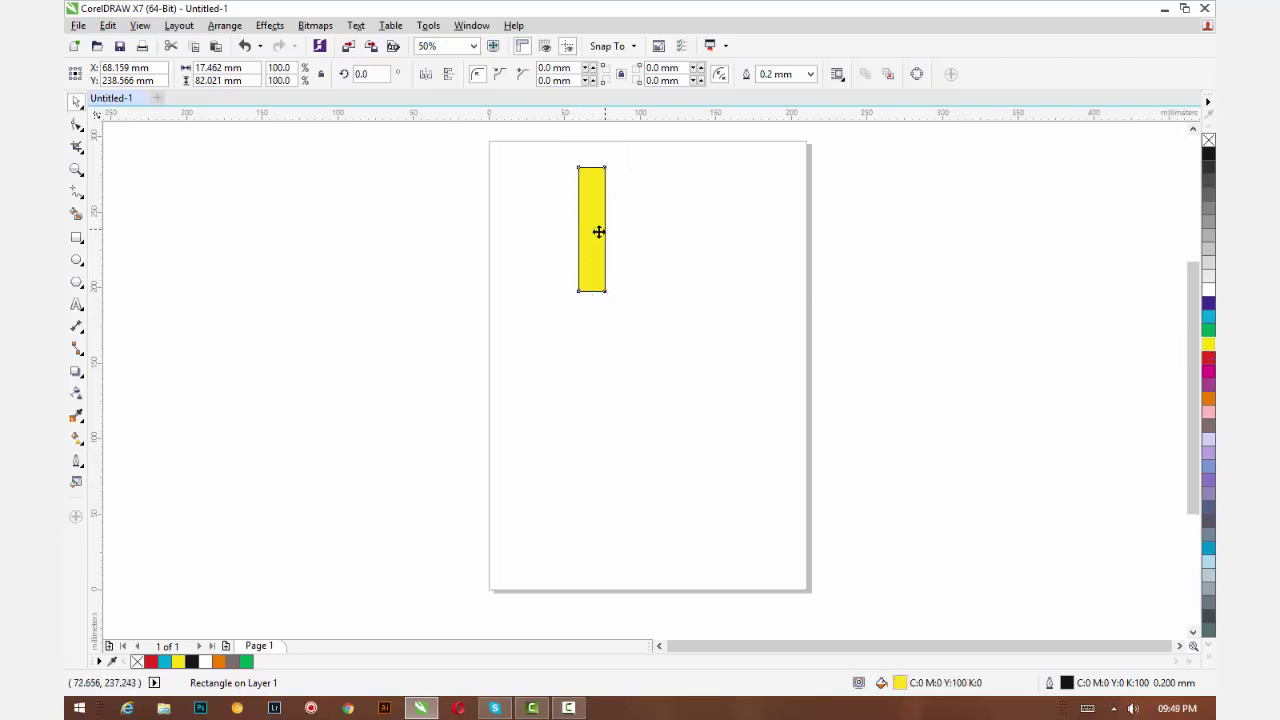
drag(592, 229, 592, 282)
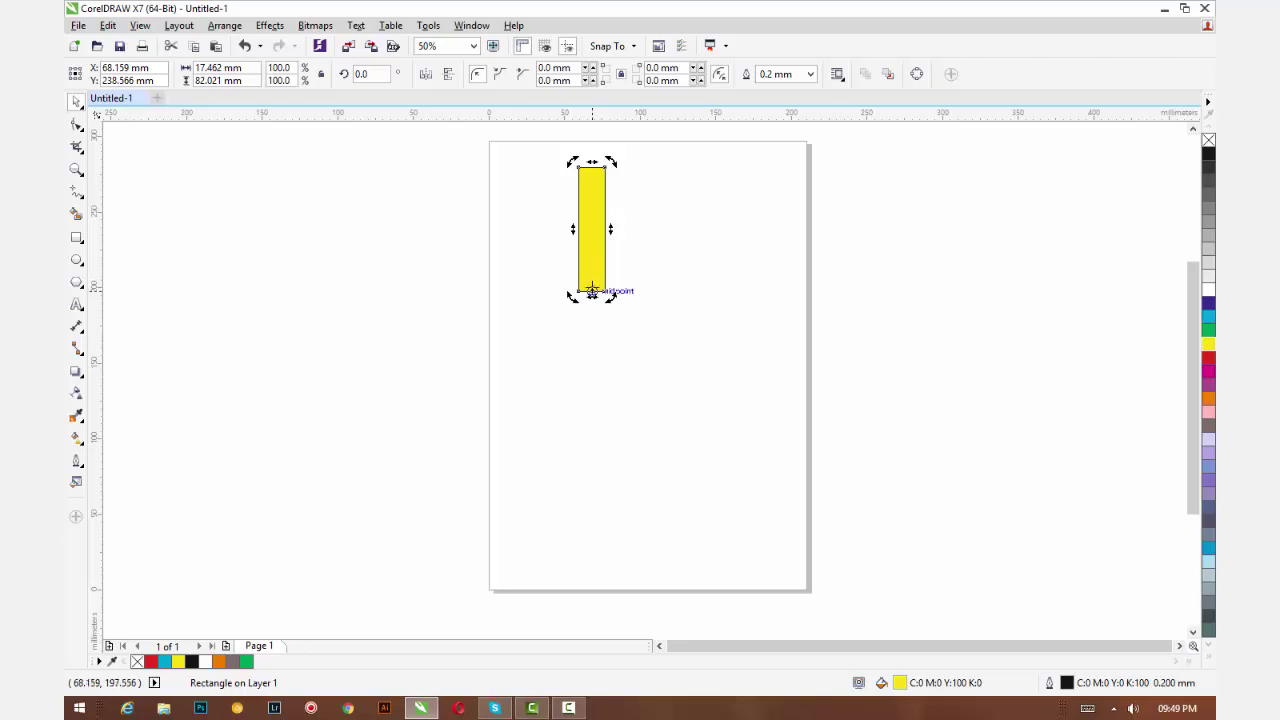
drag(611, 161, 640, 163)
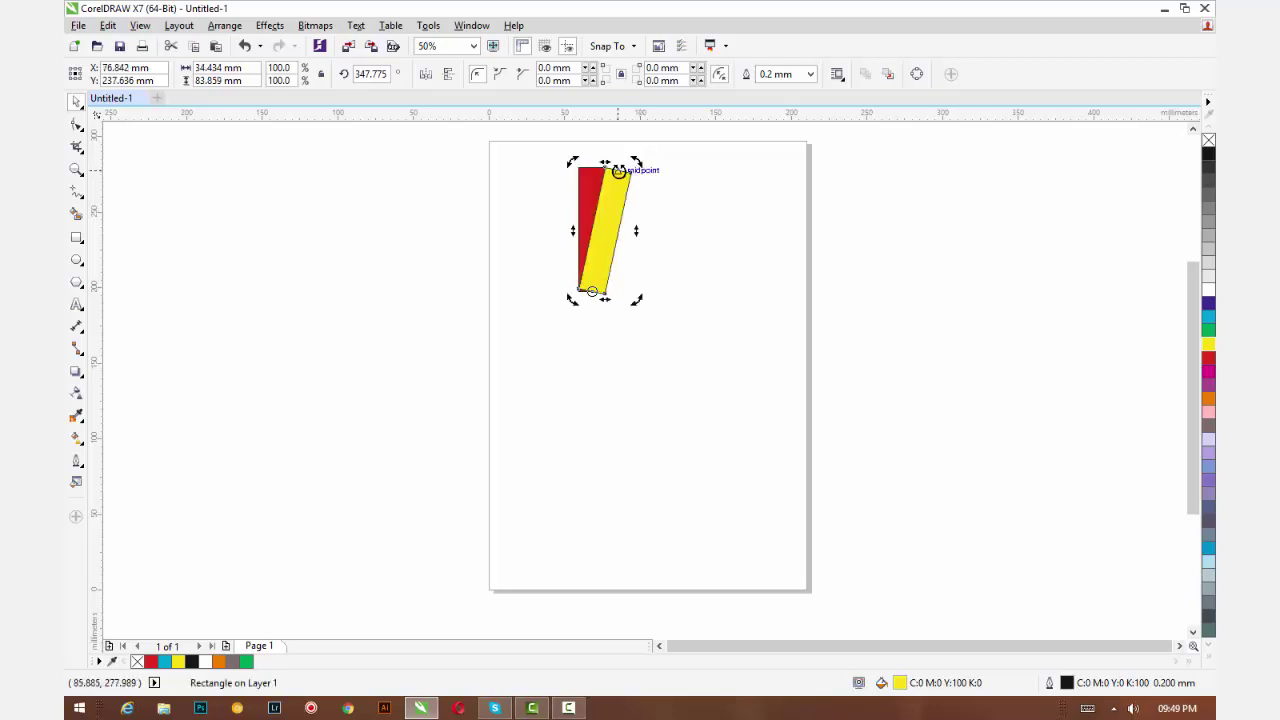
- Select the red and yellow rectangles together and group them
drag(508, 146, 656, 322)
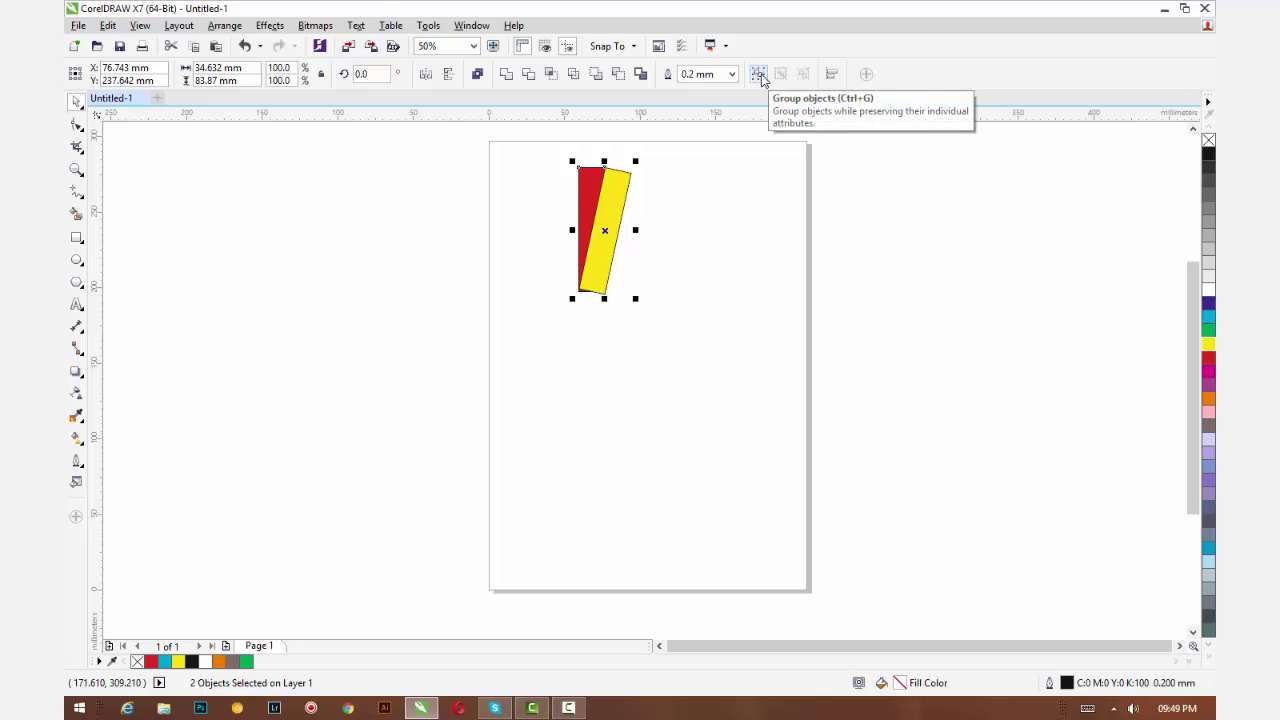
click(734, 151)
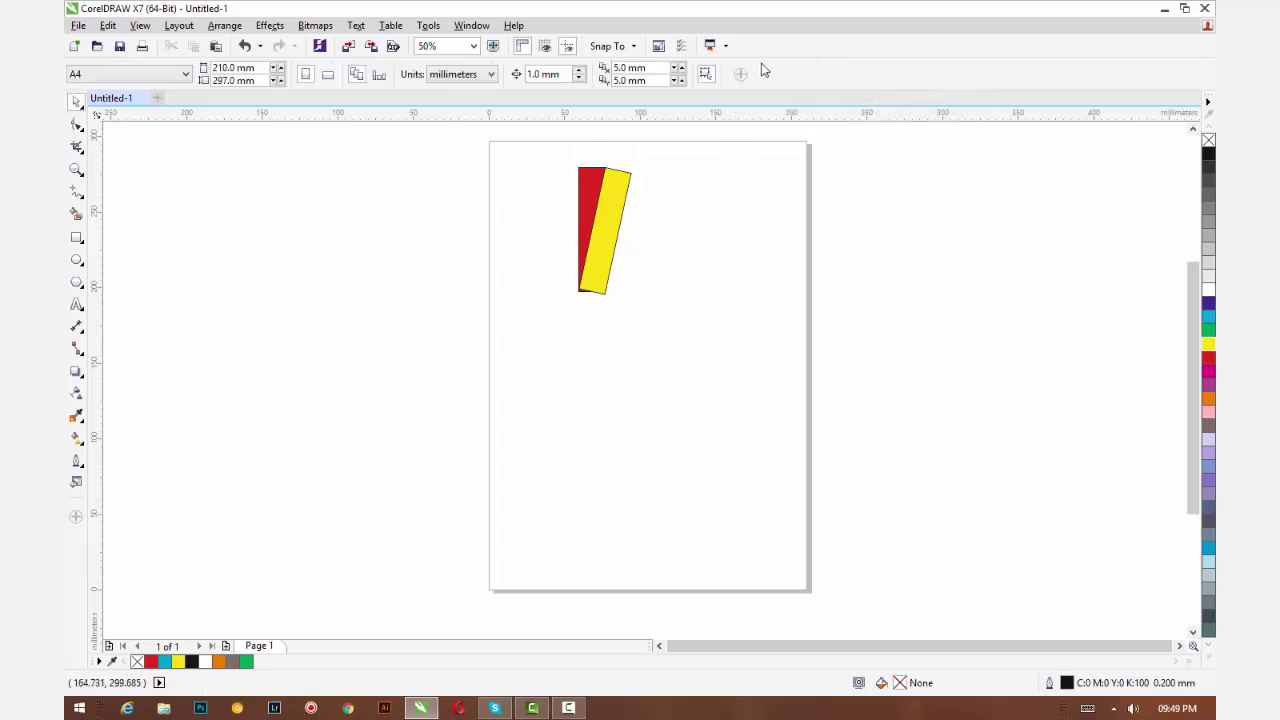
click(599, 191)
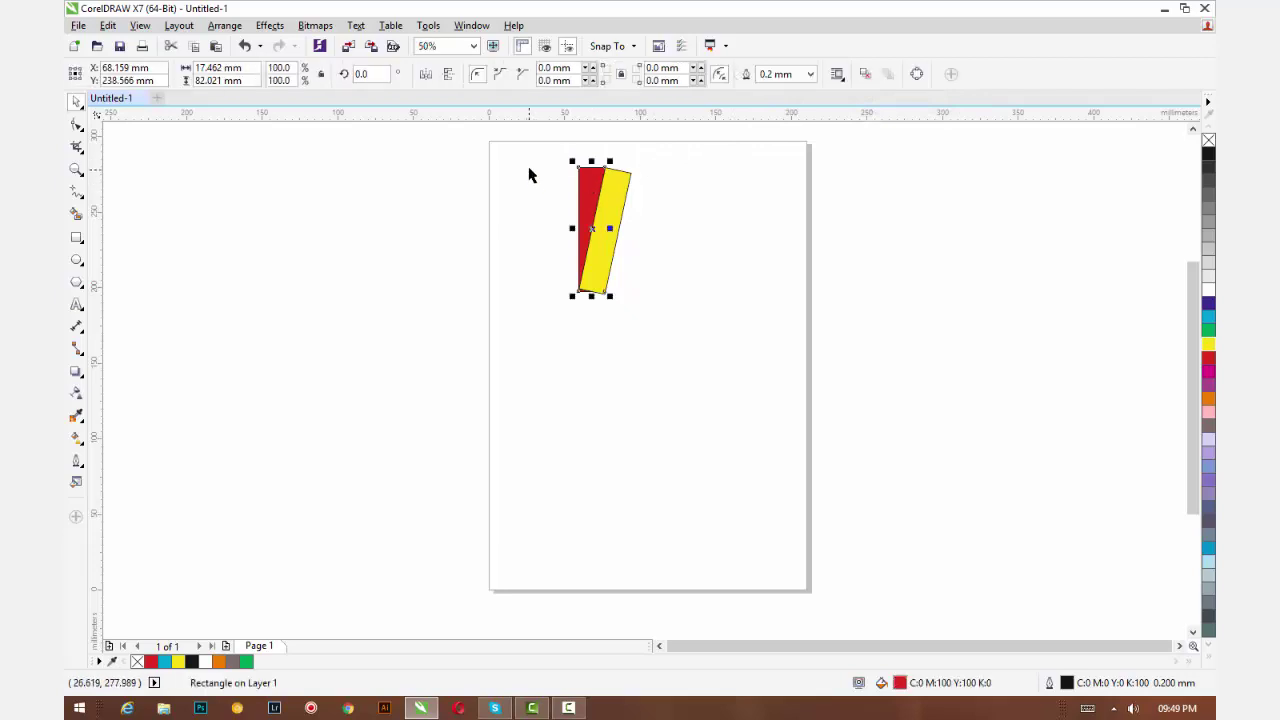
drag(538, 155, 641, 319)
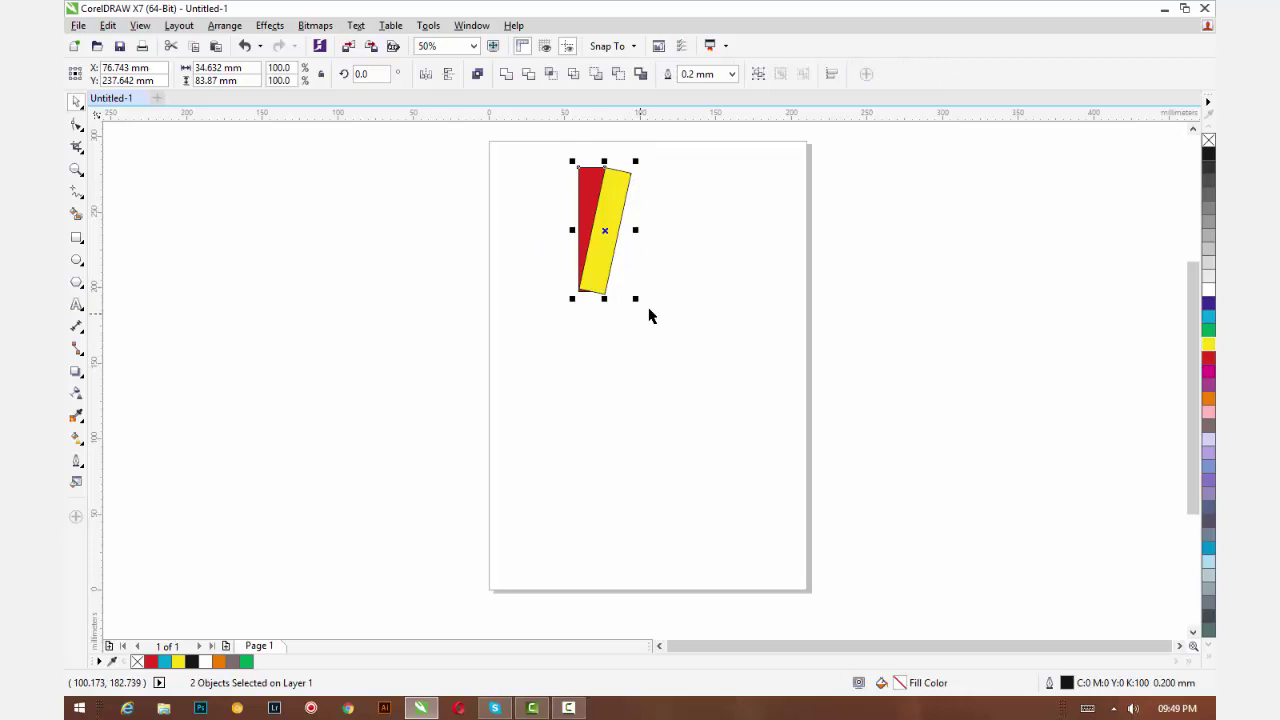
right_click(607, 196)
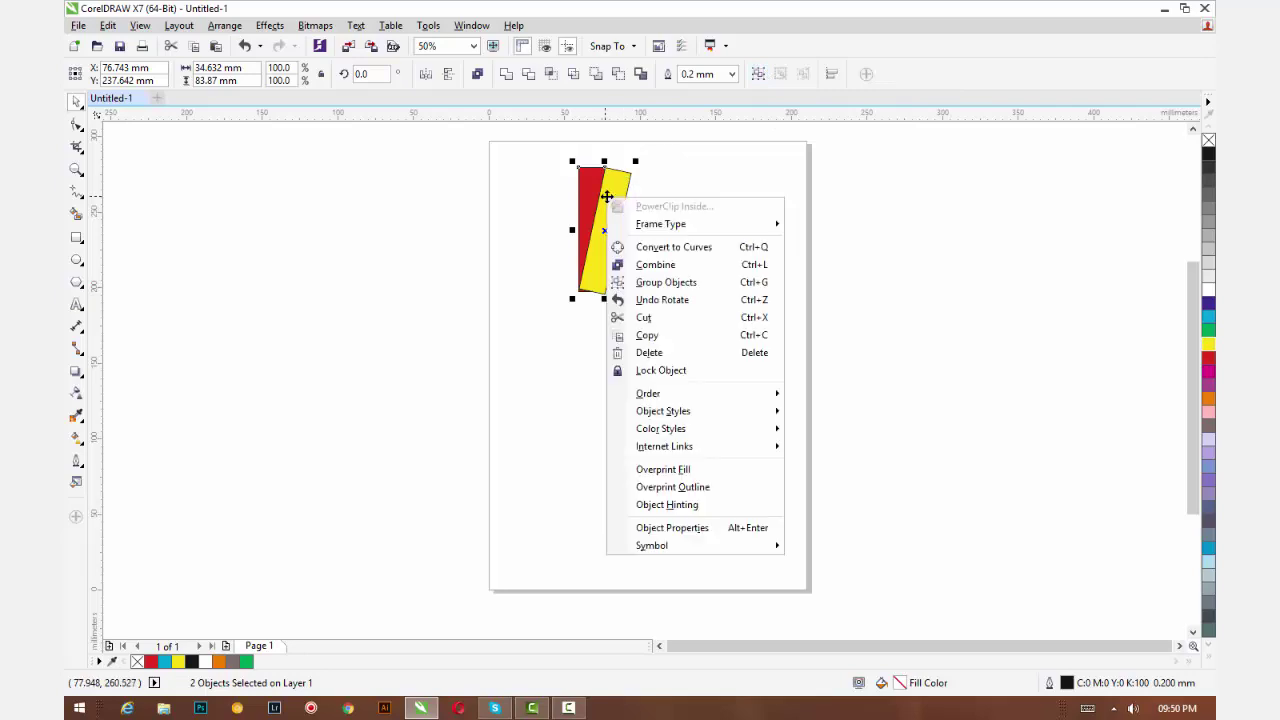
click(665, 283)
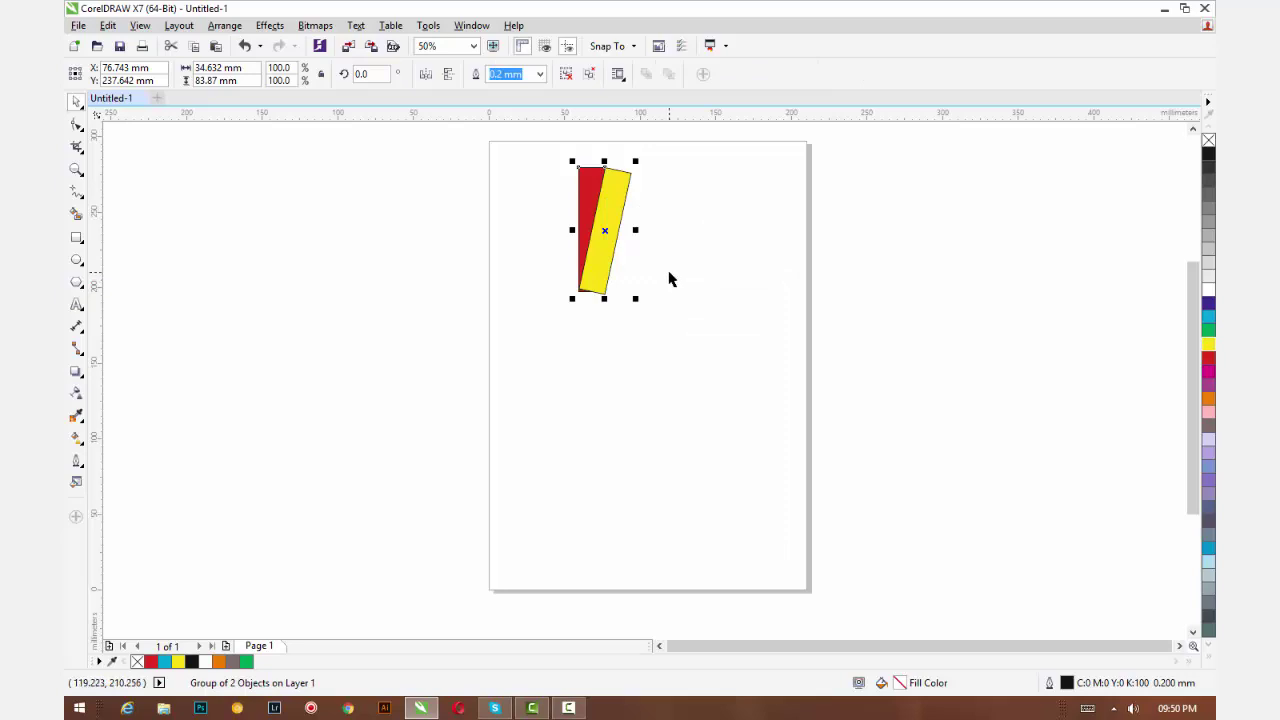
- Make a copy of the red-yellow group rotated clockwise around the red rectangle's bottom midpoint, so its stripes continue beside the original's
drag(601, 224, 594, 222)
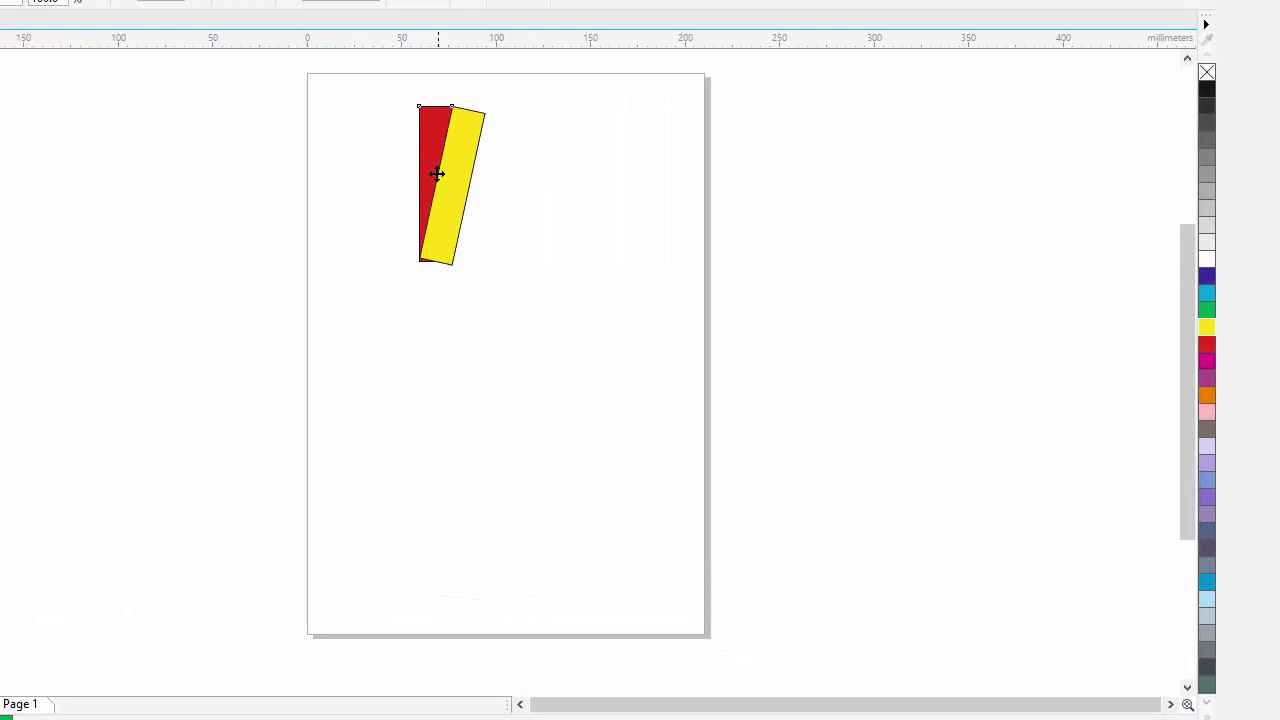
click(437, 174)
drag(452, 187, 436, 261)
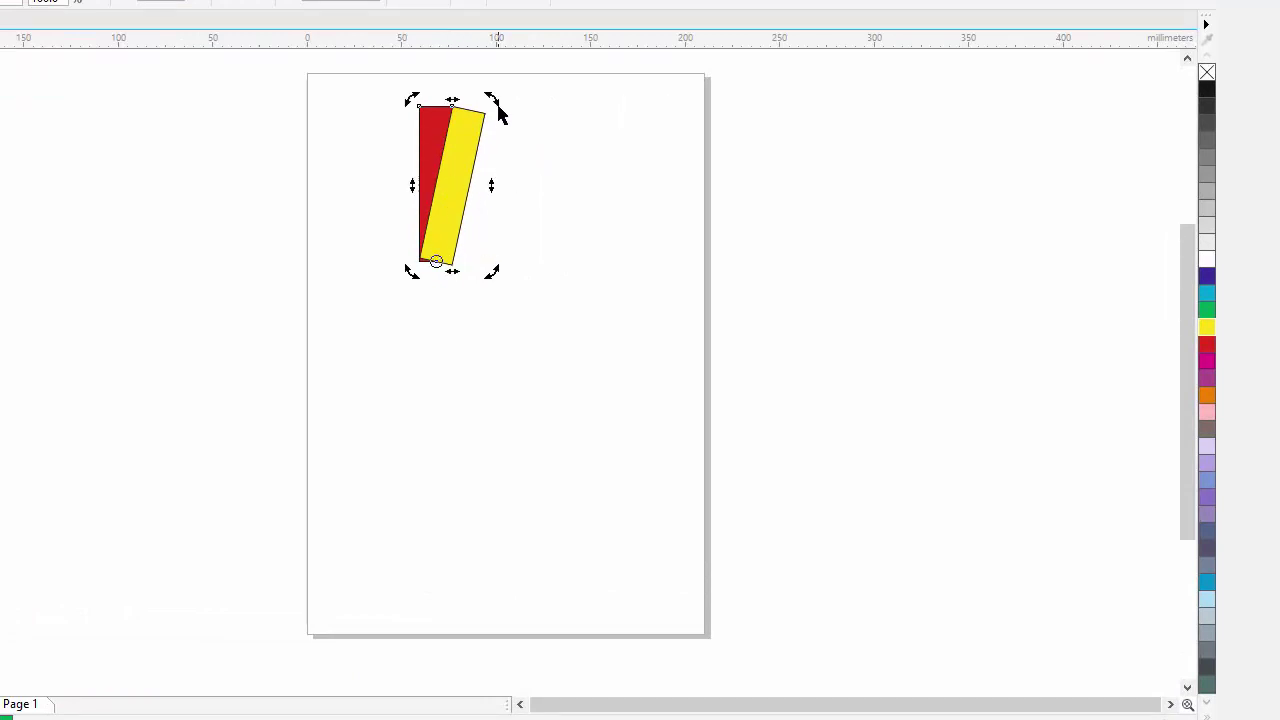
drag(493, 100, 554, 141)
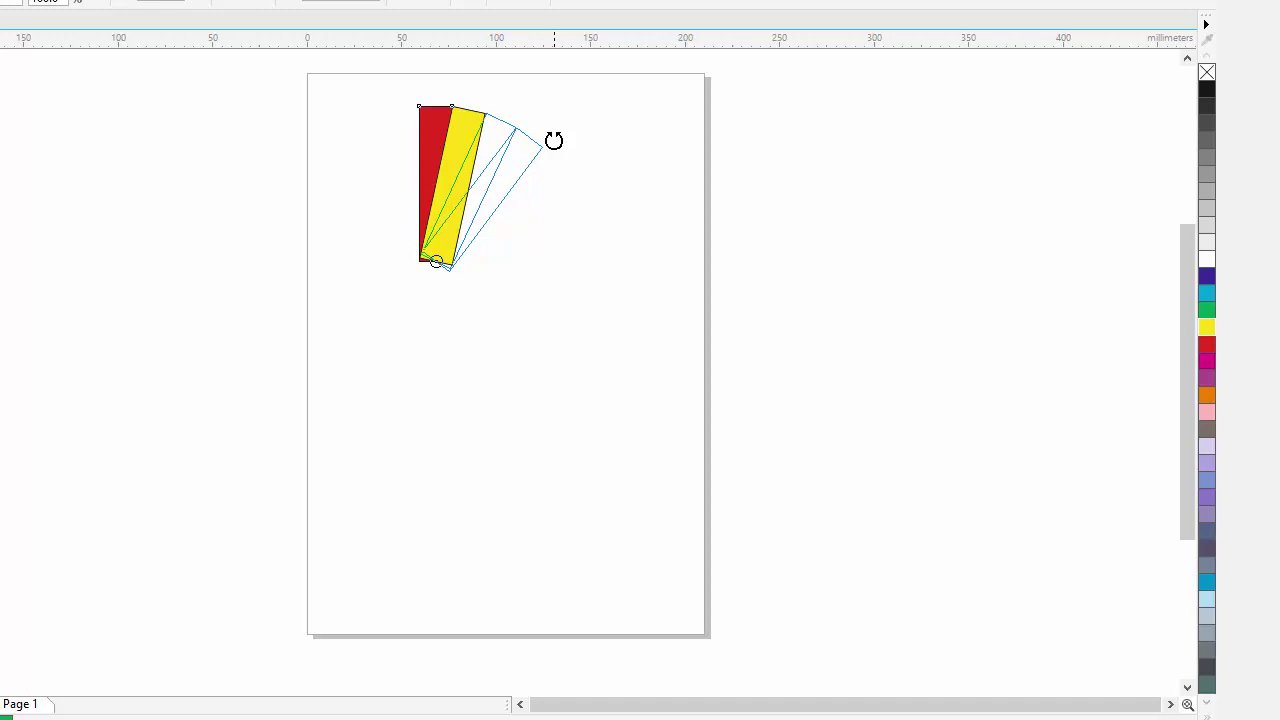
drag(554, 141, 554, 141)
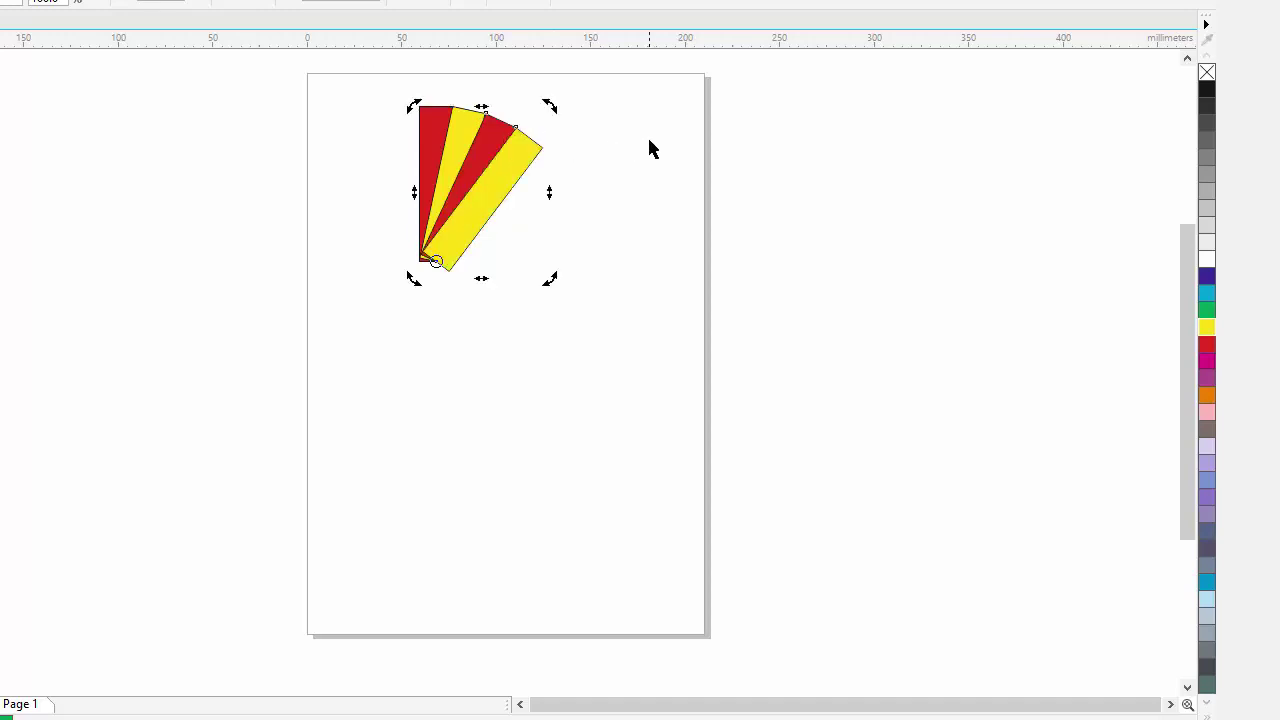
- Repeat the rotated duplication until the red and yellow stripes form a fan slightly larger than a half circle
key(ctrl+d)
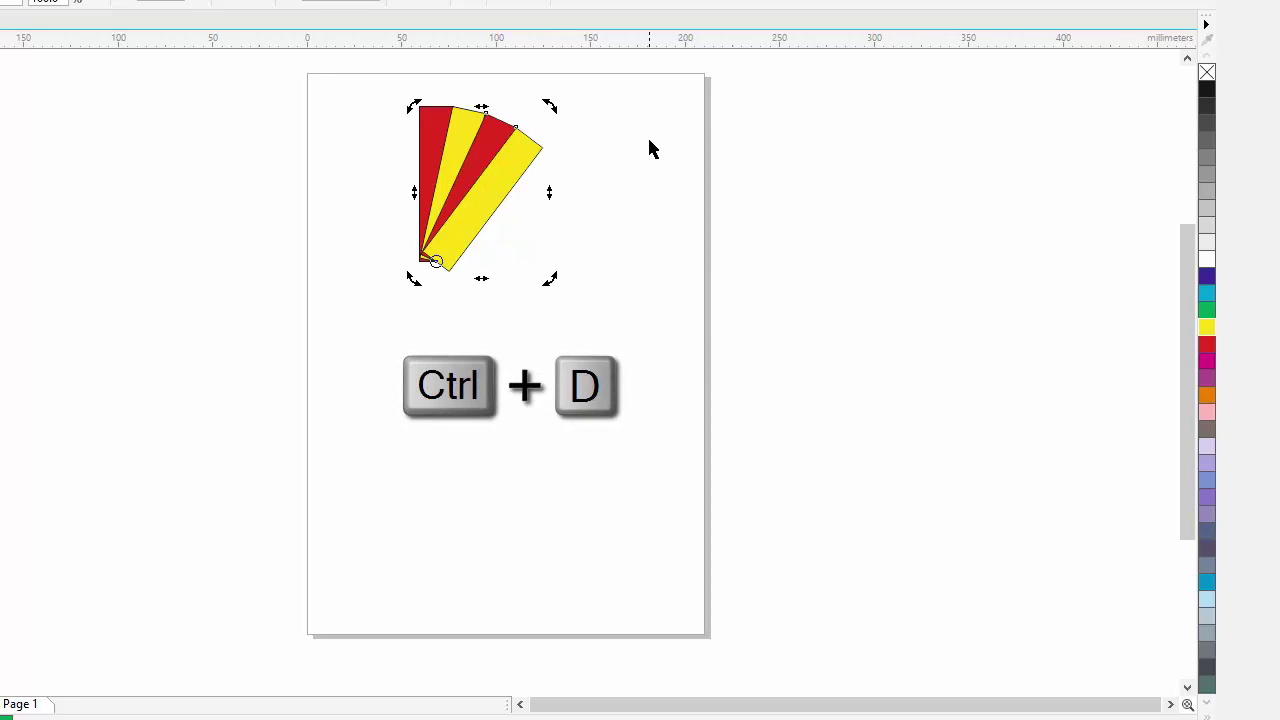
key(ctrl+d)
key(ctrl+d)
key(ctrl+d)
key(ctrl+d)
key(ctrl+d)
key(ctrl+d)
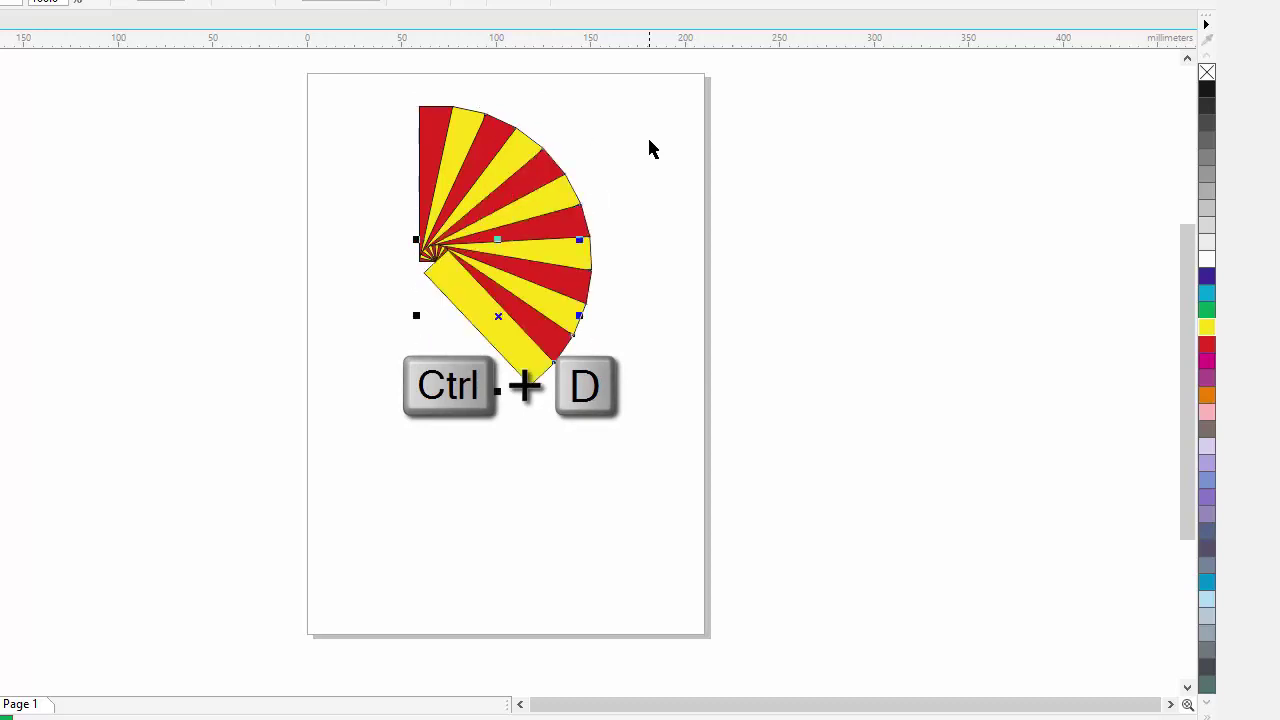
key(ctrl+d)
key(ctrl+d)
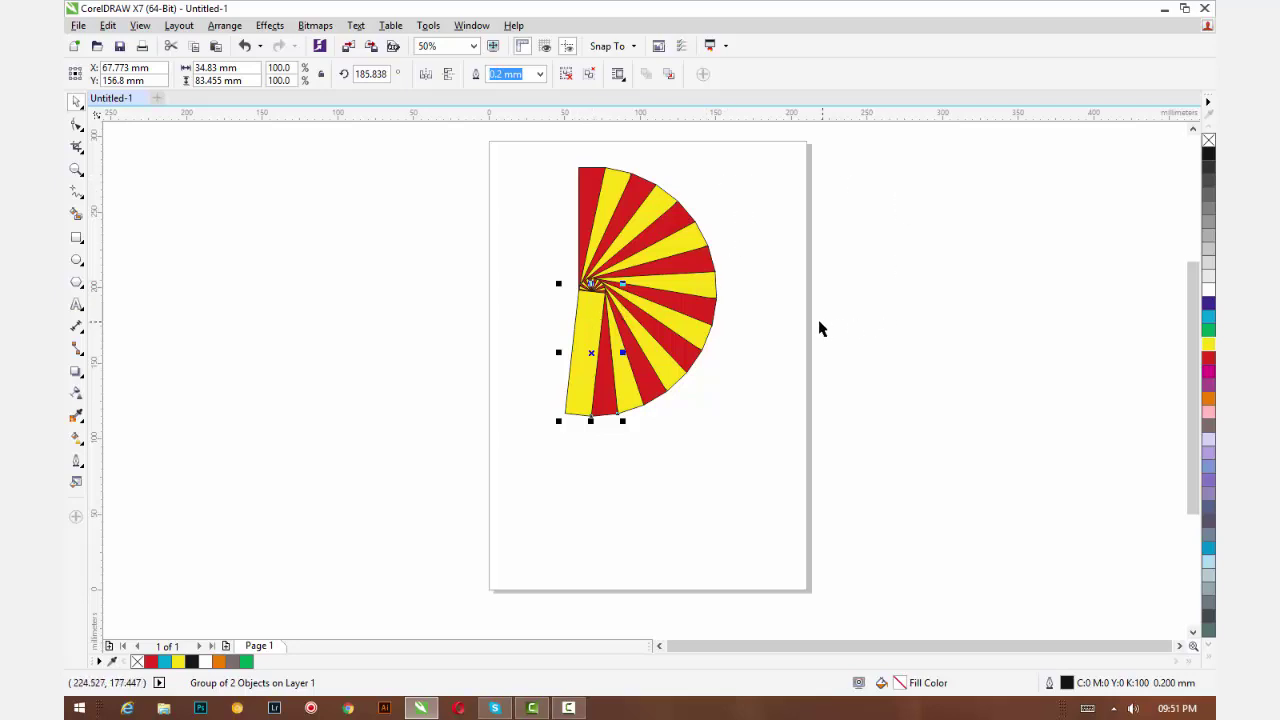
- Draw a tall bar about 20 × 315 mm along the fan's straight left edge, covering the overhanging yellow stripe, and fill it grey-brown
mouse_move(744, 188)
mouse_down()
mouse_move(908, 260)
mouse_move(948, 358)
mouse_up()
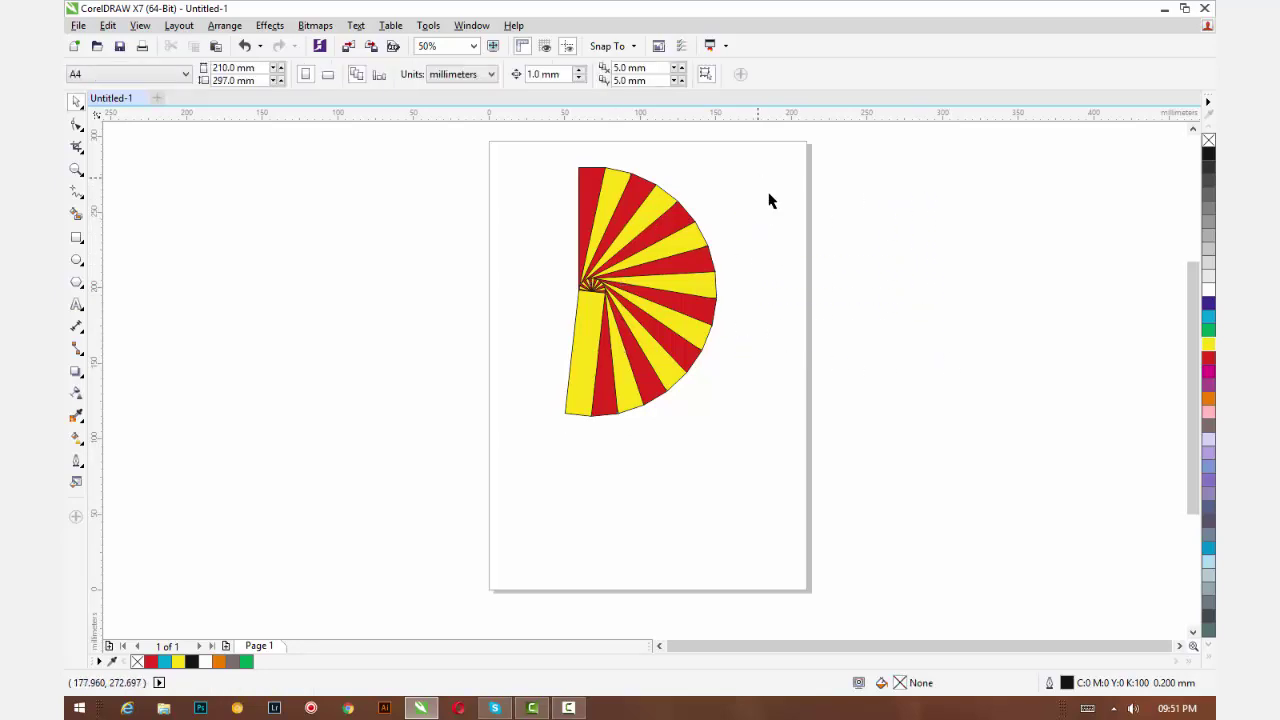
drag(757, 177, 883, 318)
click(76, 237)
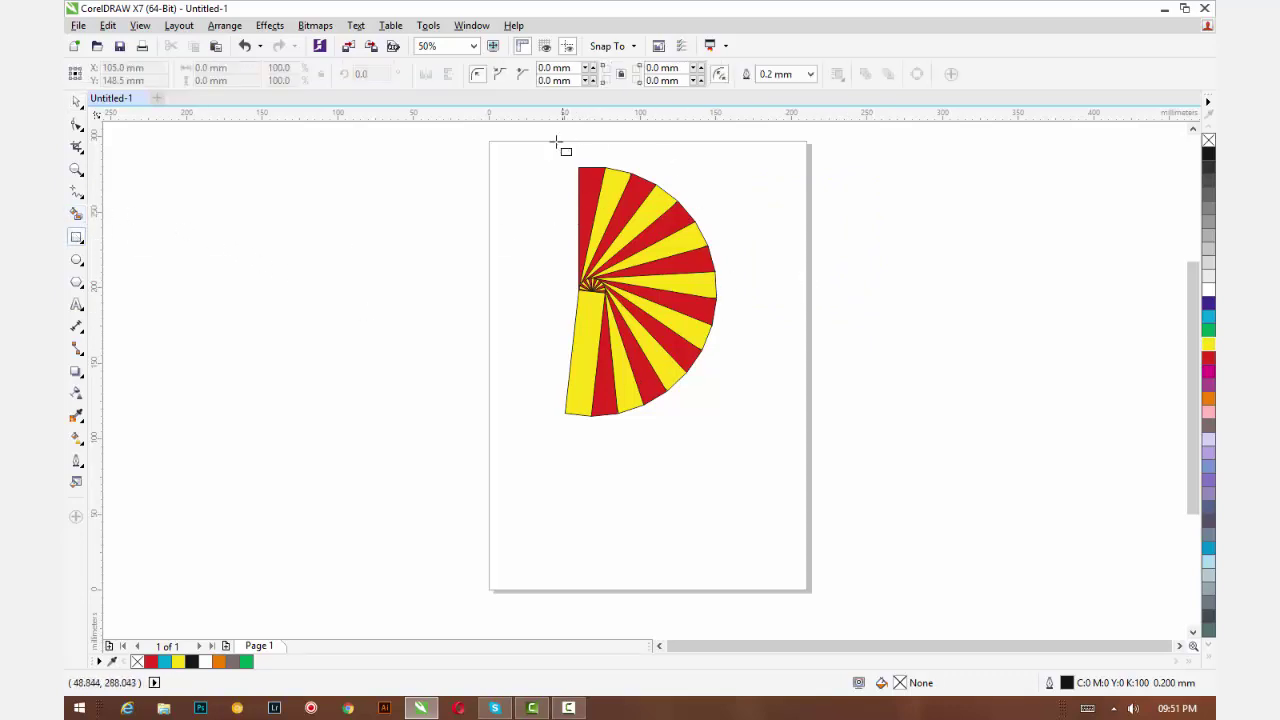
drag(549, 147, 579, 624)
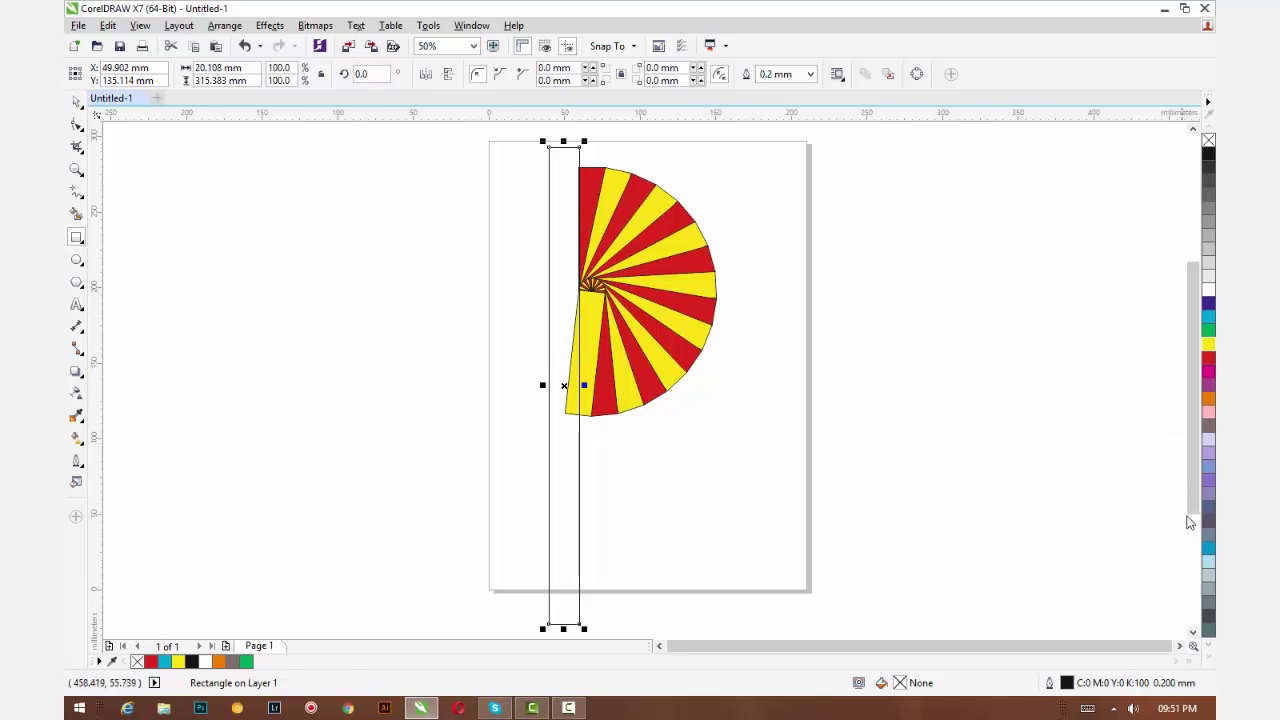
click(1208, 426)
click(77, 102)
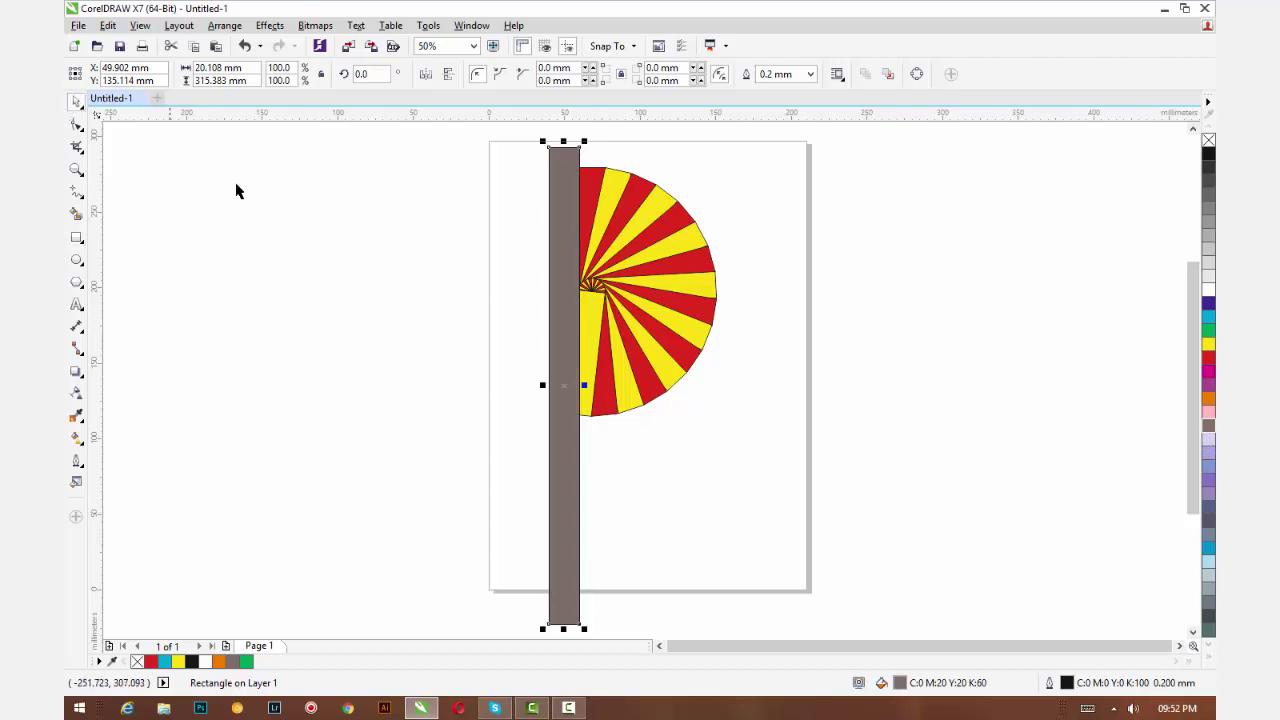
- Select the grey-brown bar and the whole striped fan and group them
drag(440, 134, 746, 624)
right_click(632, 301)
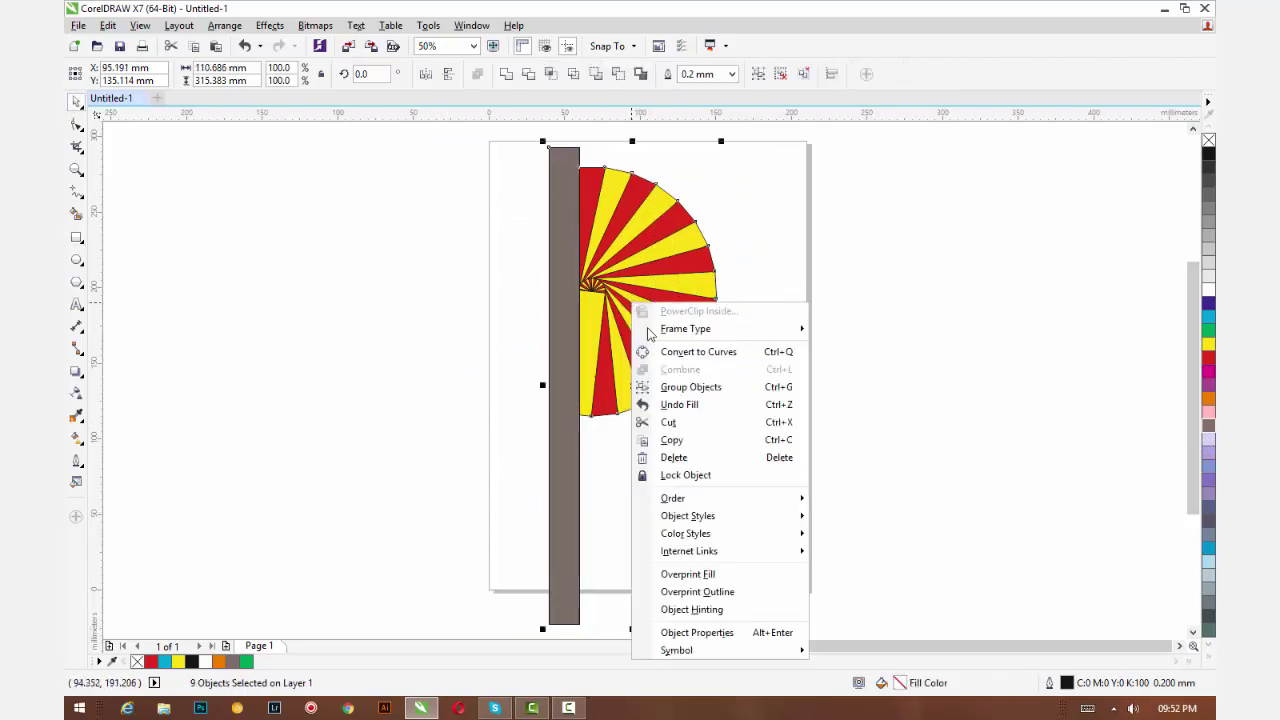
click(671, 262)
key(ctrl+g)
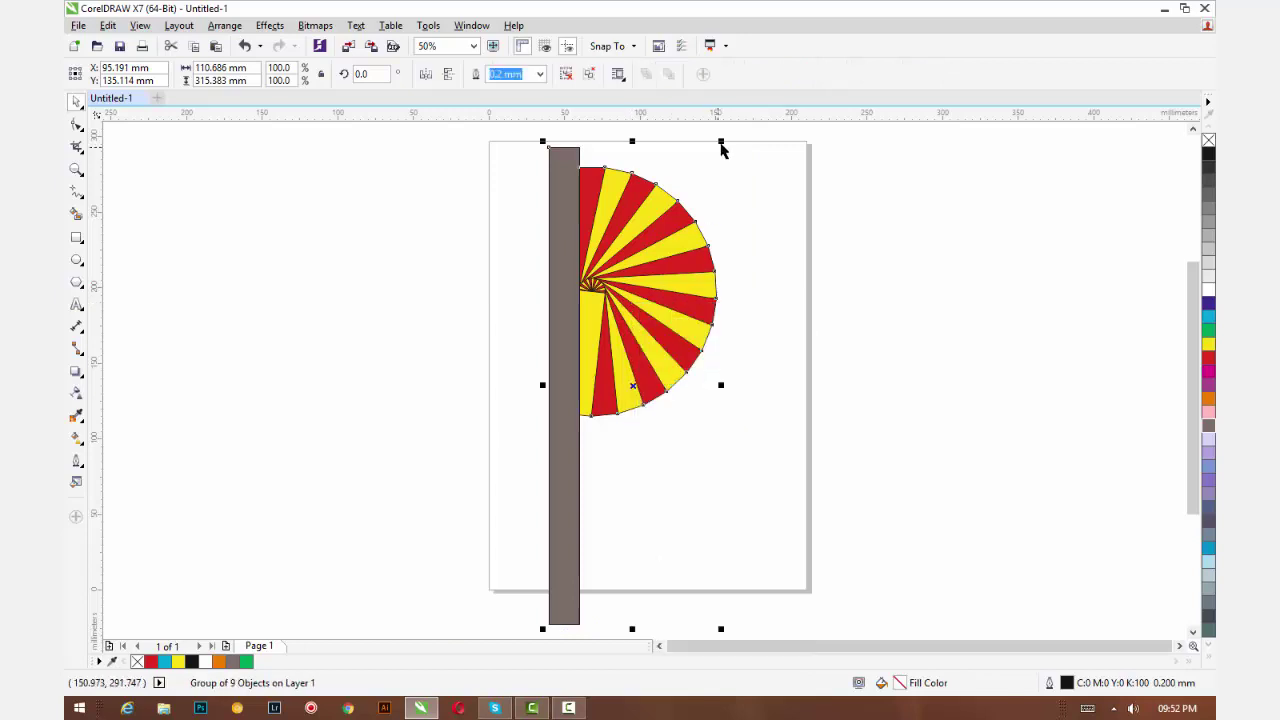
- Scale the grouped fan and bar down to about 56% and place it outside the page's left edge
drag(719, 142, 643, 348)
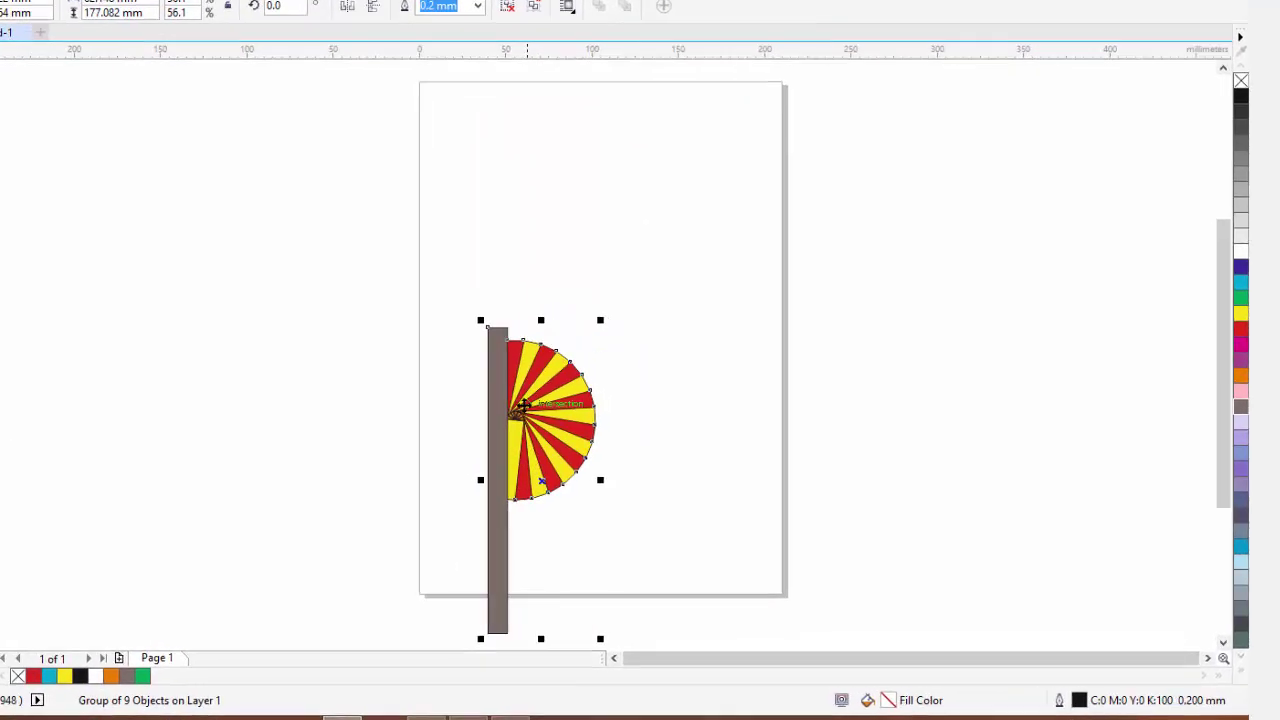
drag(550, 405, 259, 239)
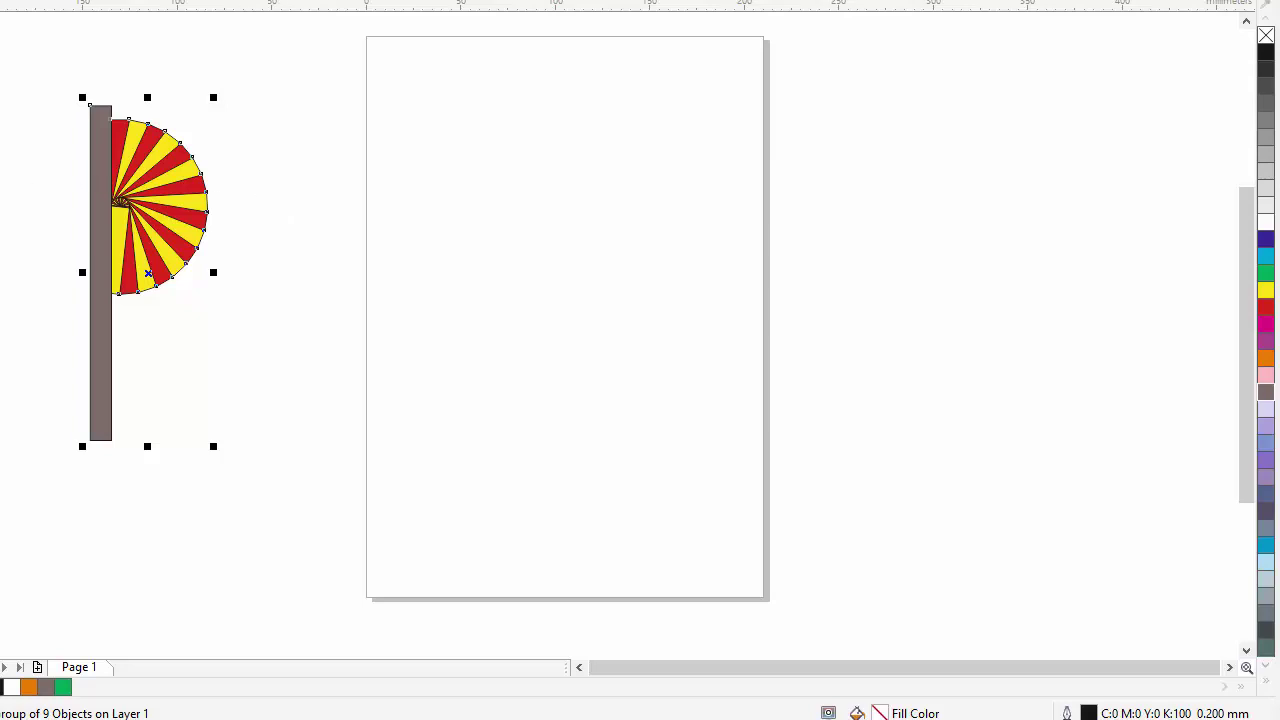
- Draw a green upright rectangle beyond the page's right edge and a yellow ellipse overlapping its lower right corner
drag(819, 108, 928, 265)
click(1266, 276)
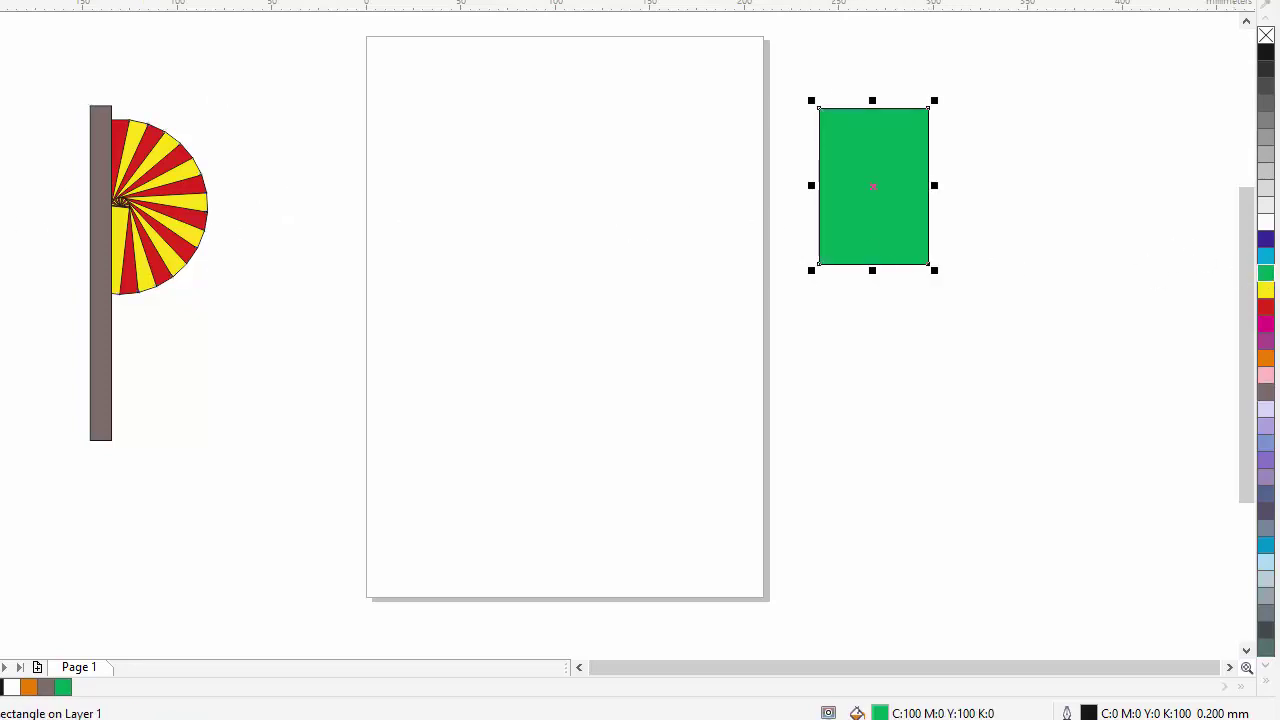
drag(842, 173, 1028, 350)
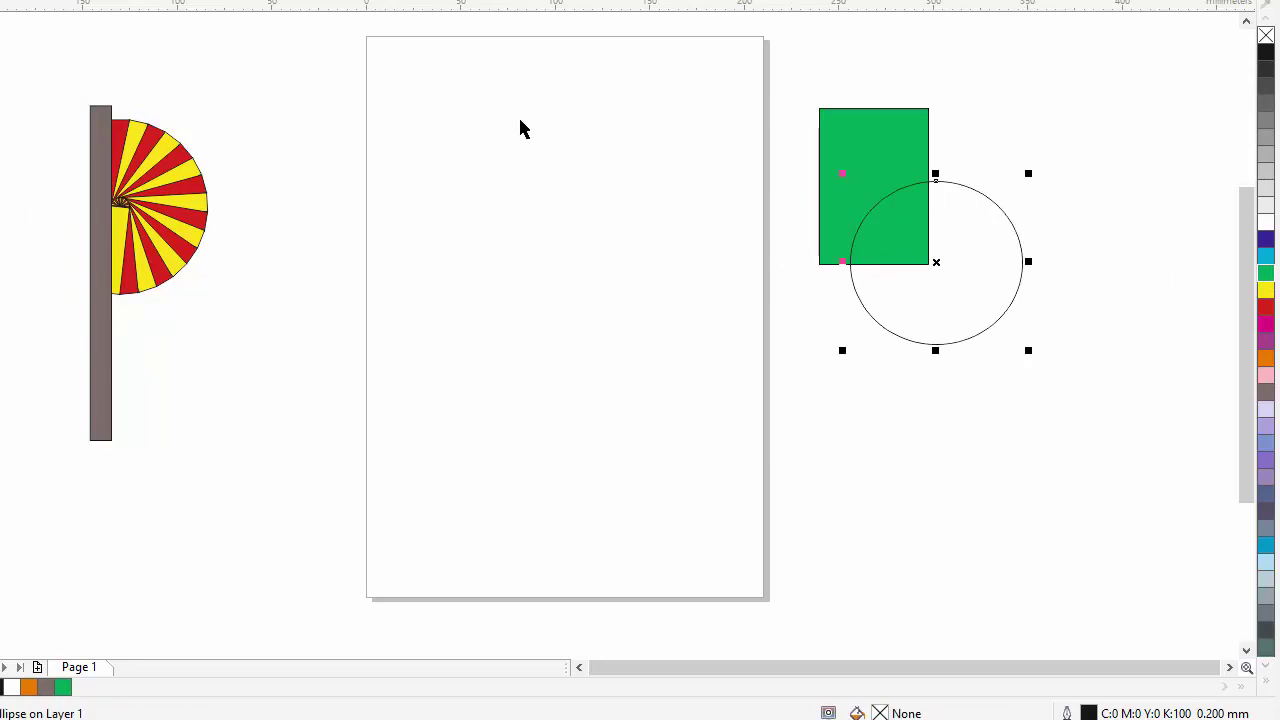
click(1266, 290)
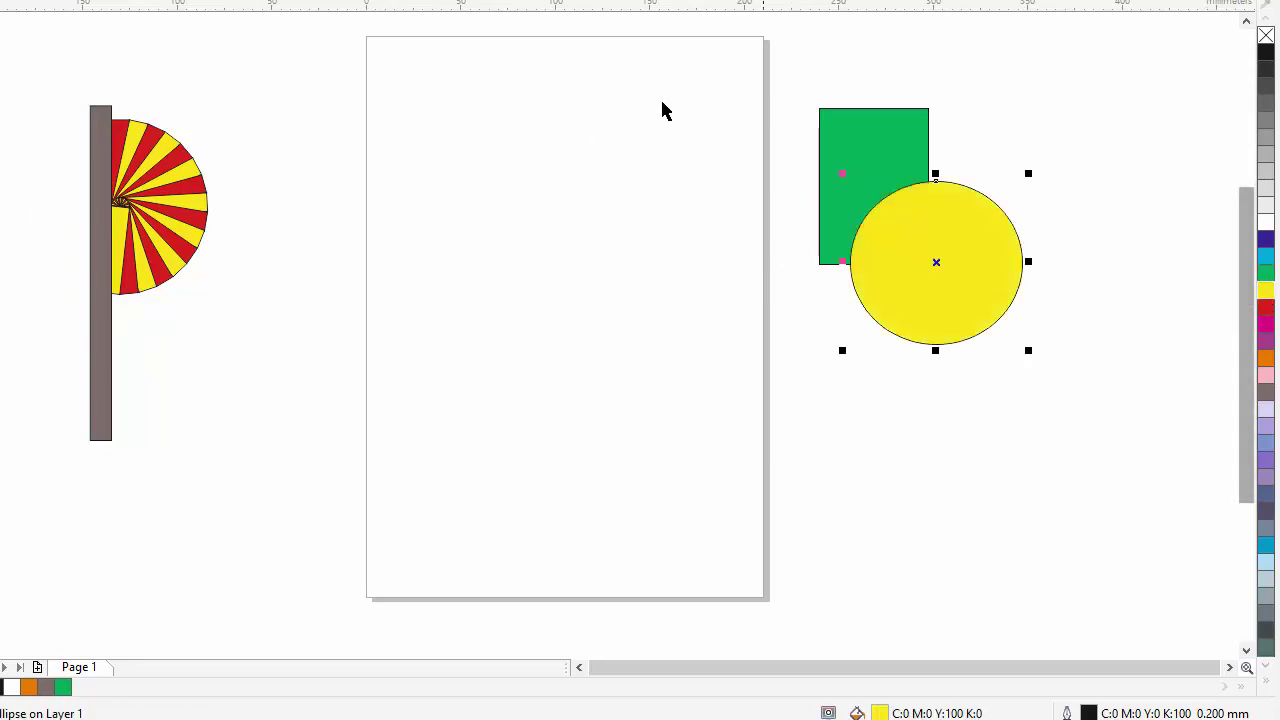
- Select the green rectangle and the yellow ellipse and group them
drag(683, 66, 1069, 362)
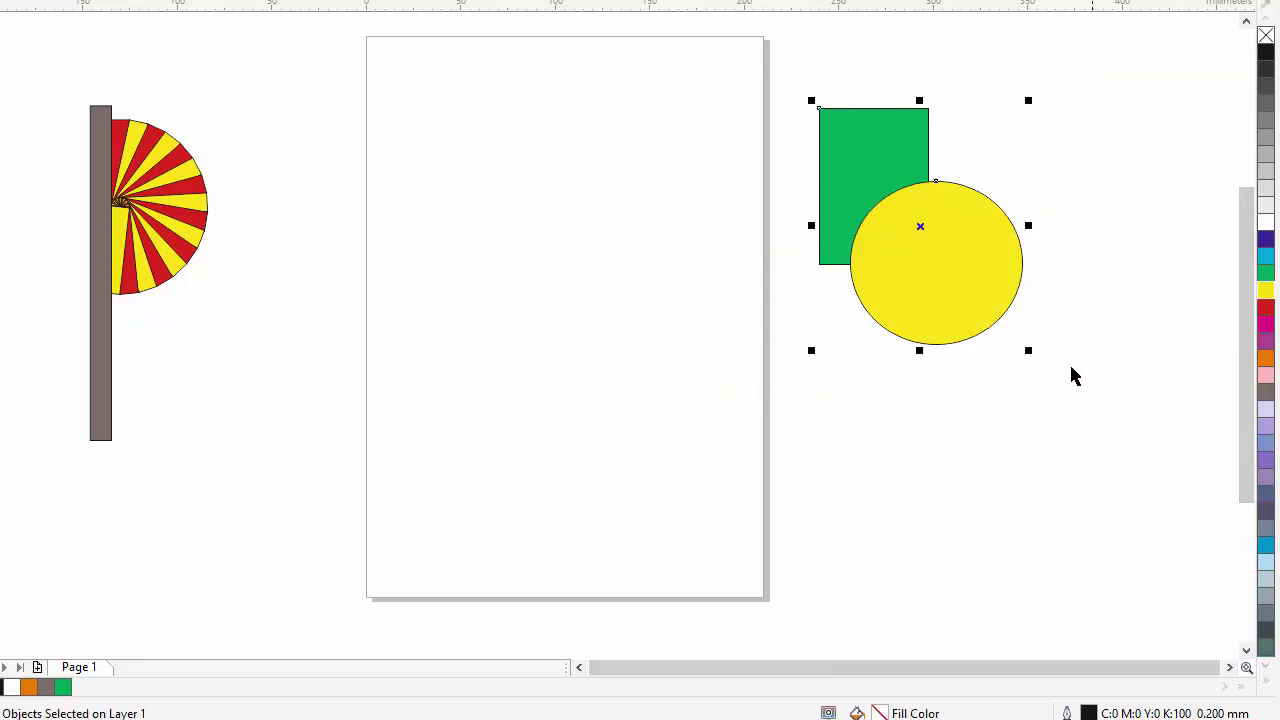
right_click(930, 245)
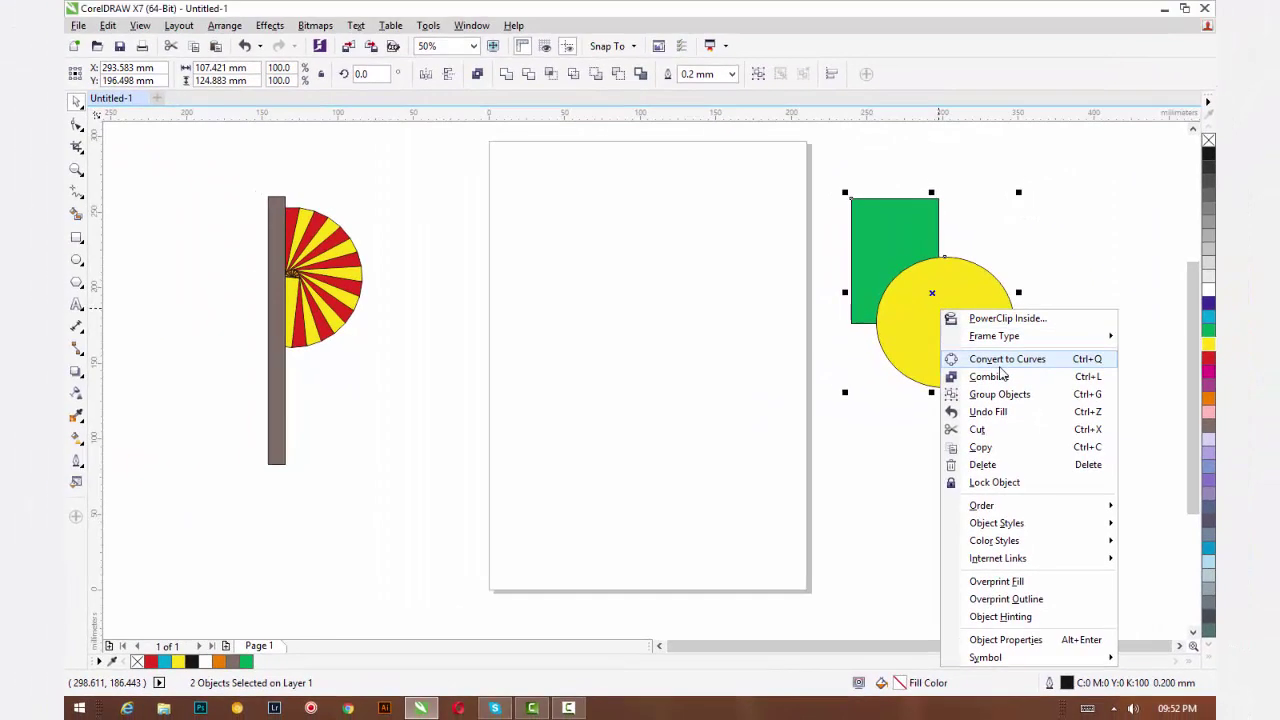
click(1000, 395)
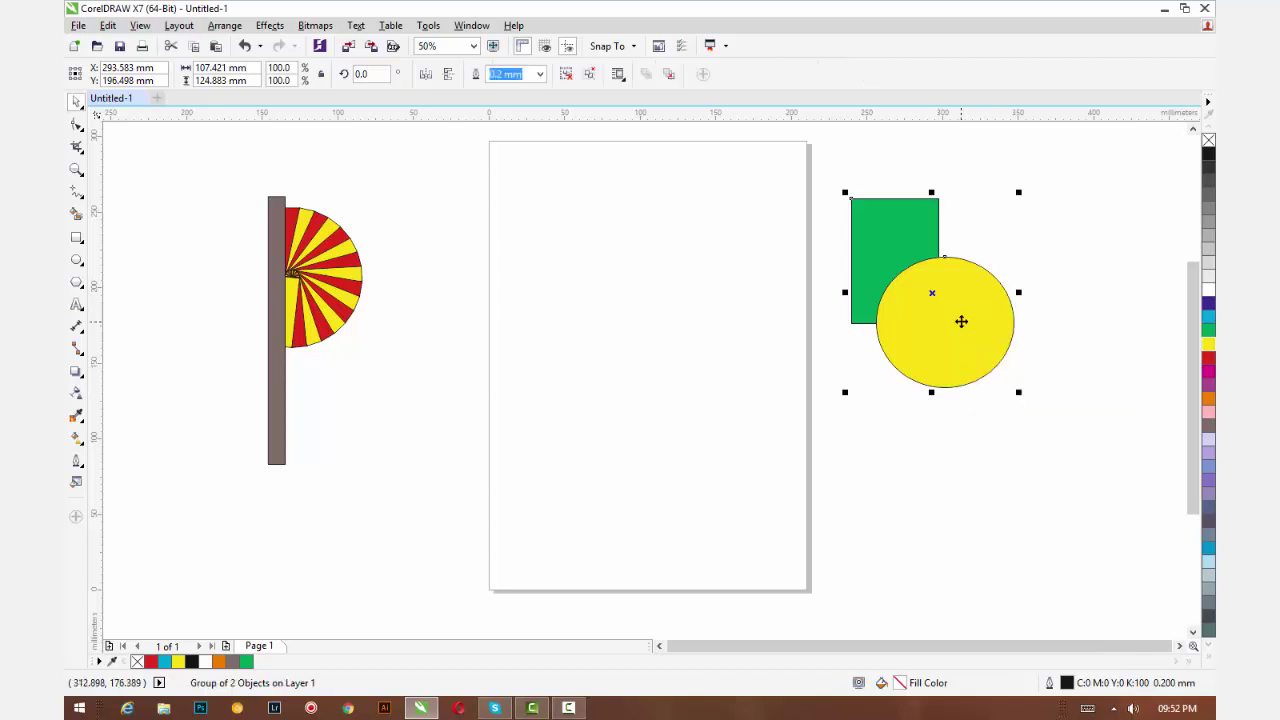
- Move the green-and-yellow group onto the page and place a duplicate of it outside the page's right edge
drag(958, 316, 932, 341)
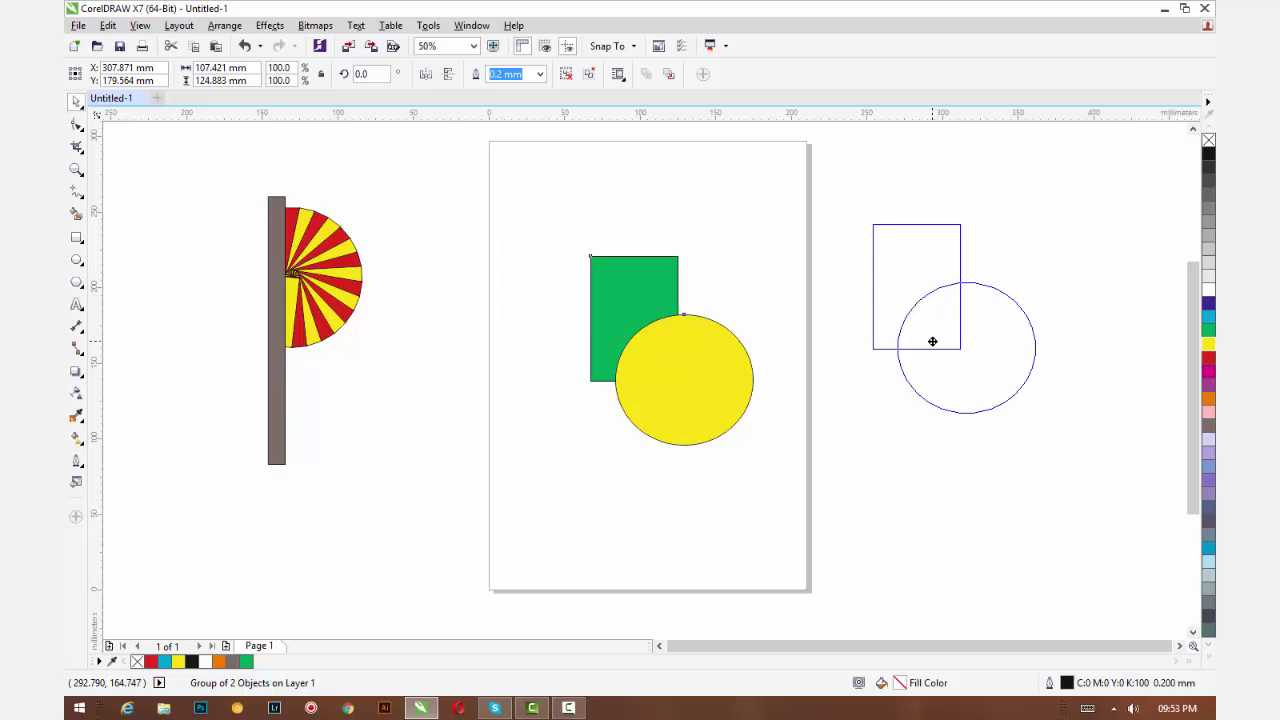
drag(932, 341, 932, 341)
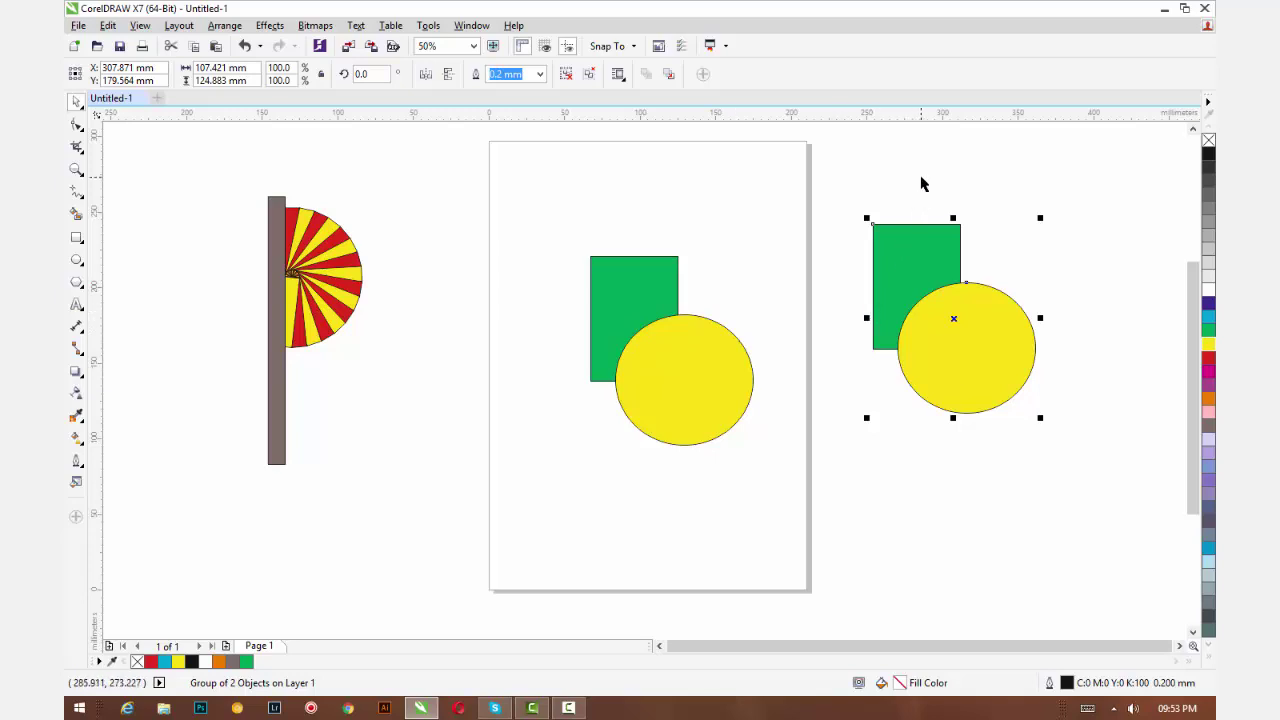
click(910, 203)
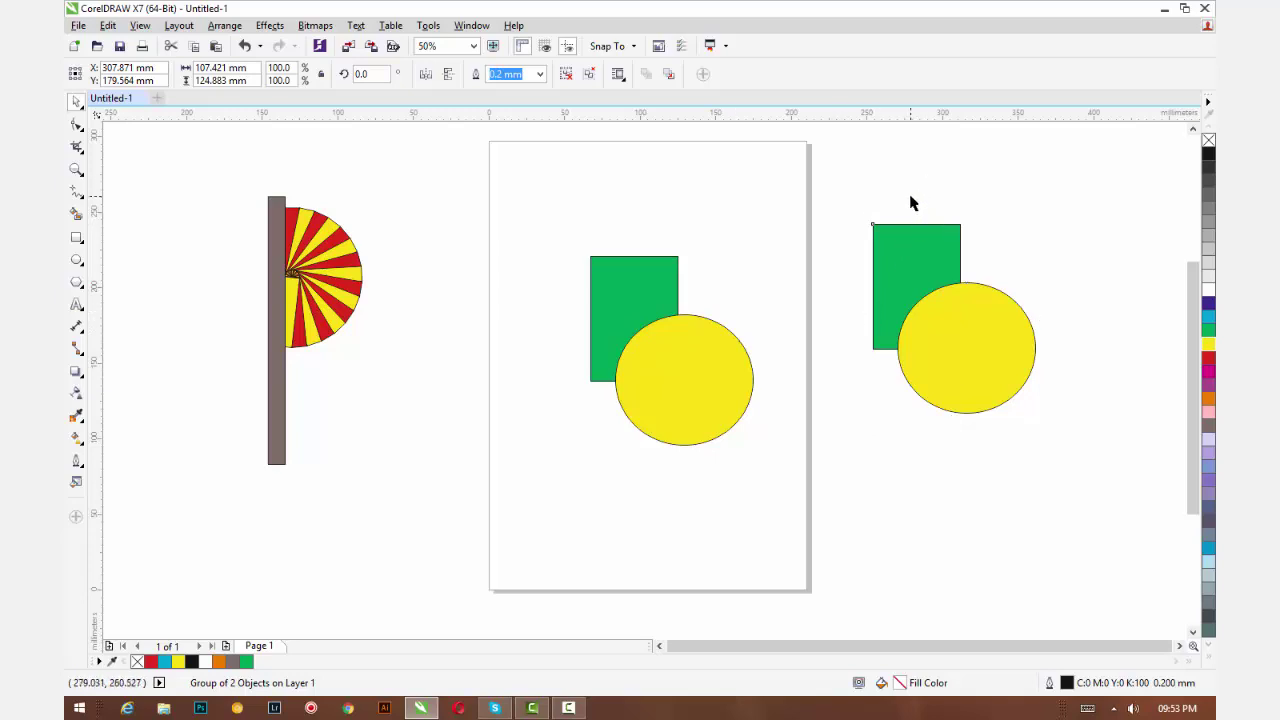
- Ungroup the duplicated green rectangle and yellow ellipse outside the page
click(920, 258)
mouse_move(868, 222)
mouse_down()
mouse_move(917, 274)
mouse_move(866, 223)
mouse_up()
right_click(931, 288)
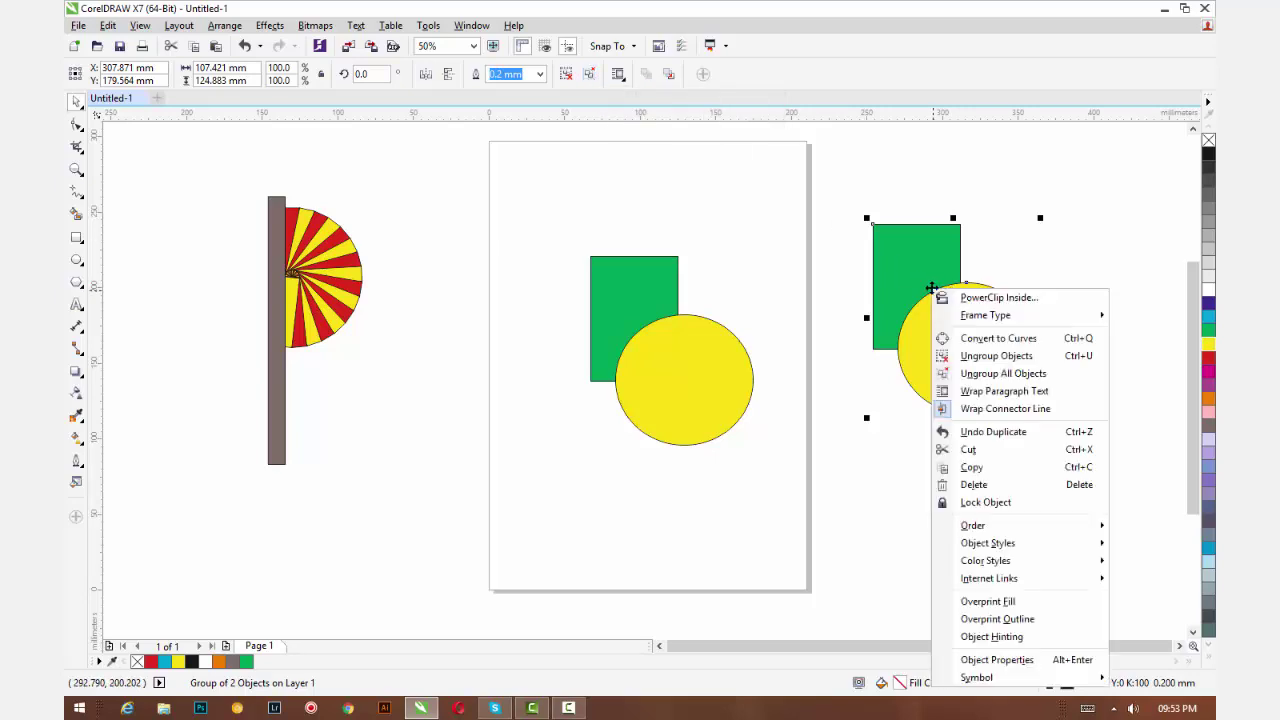
click(1070, 356)
click(1046, 276)
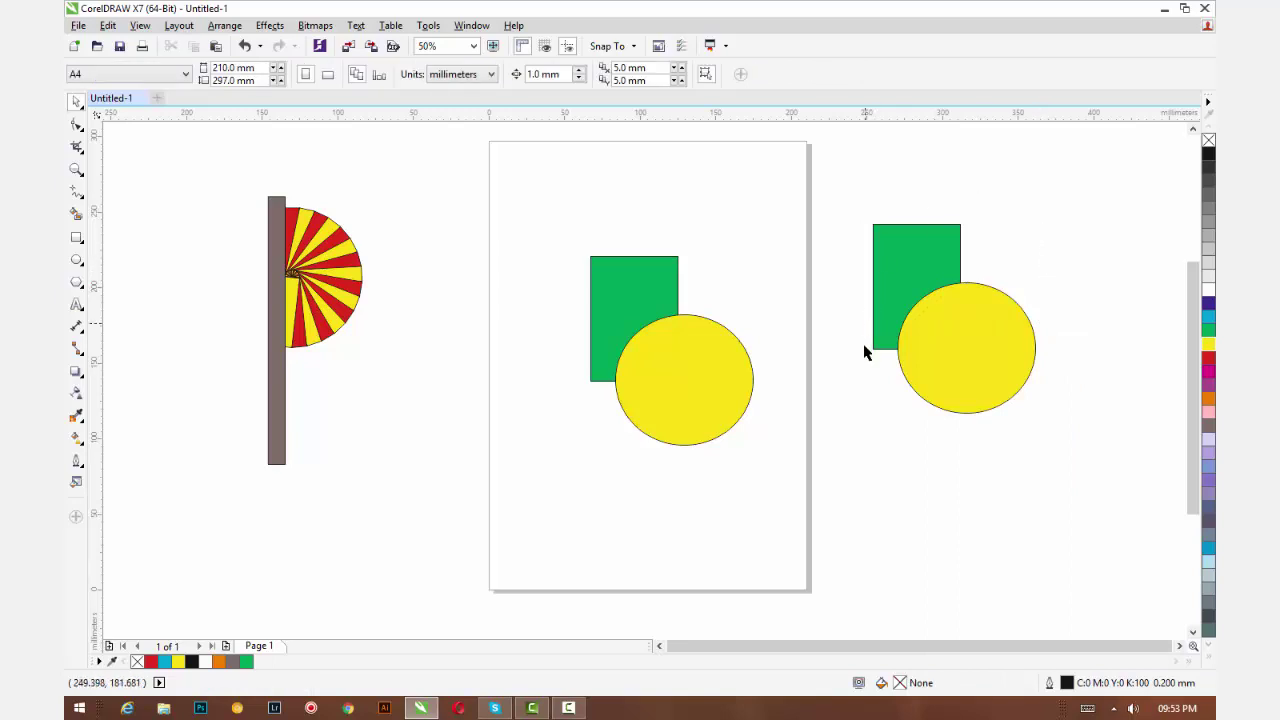
- Fill the ungrouped green rectangle outside the page with red and scale it down slightly from its upper left corner
click(912, 264)
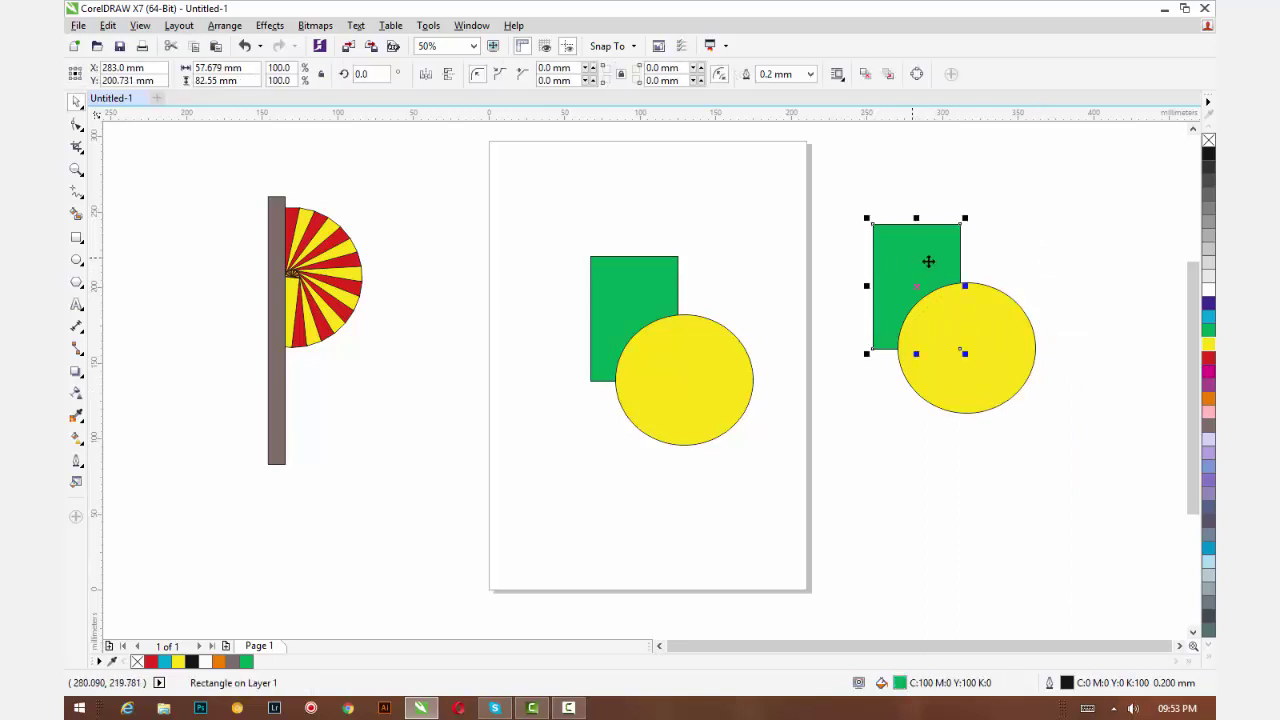
click(1208, 357)
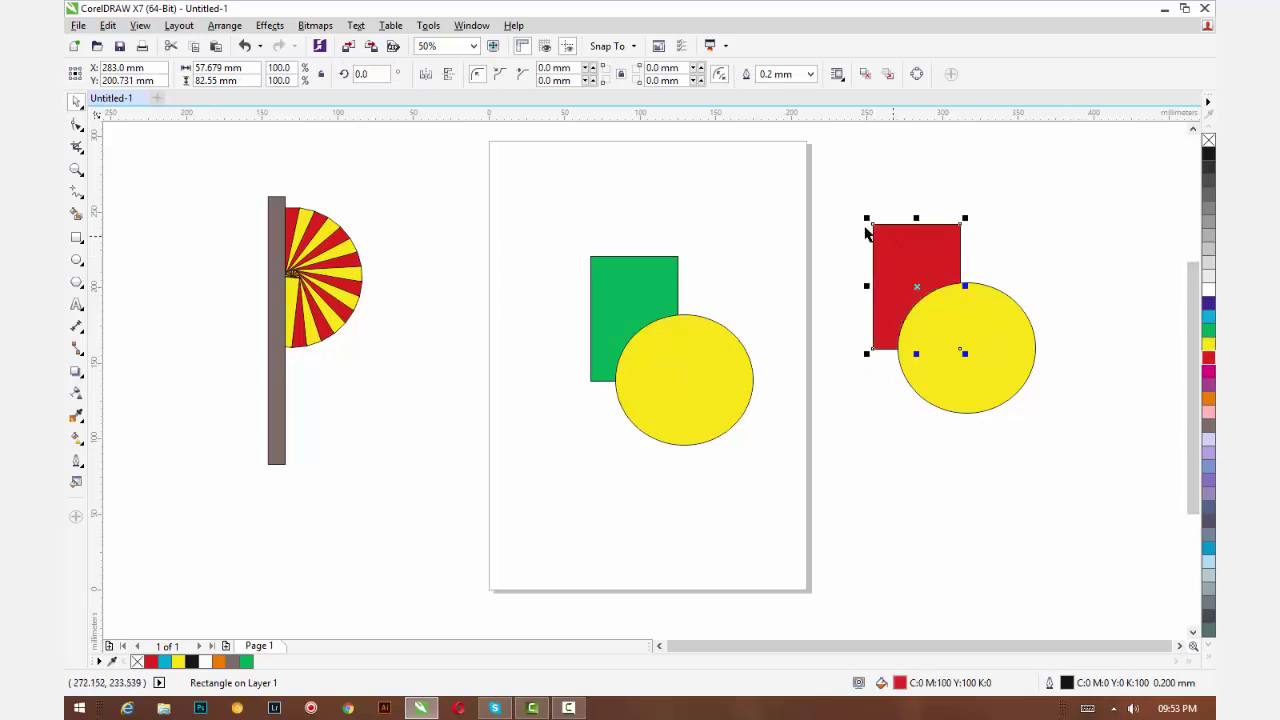
drag(866, 218, 1062, 458)
- Group the red rectangle with its yellow ellipse, and move the group over the page and back outside the right edge
right_click(984, 365)
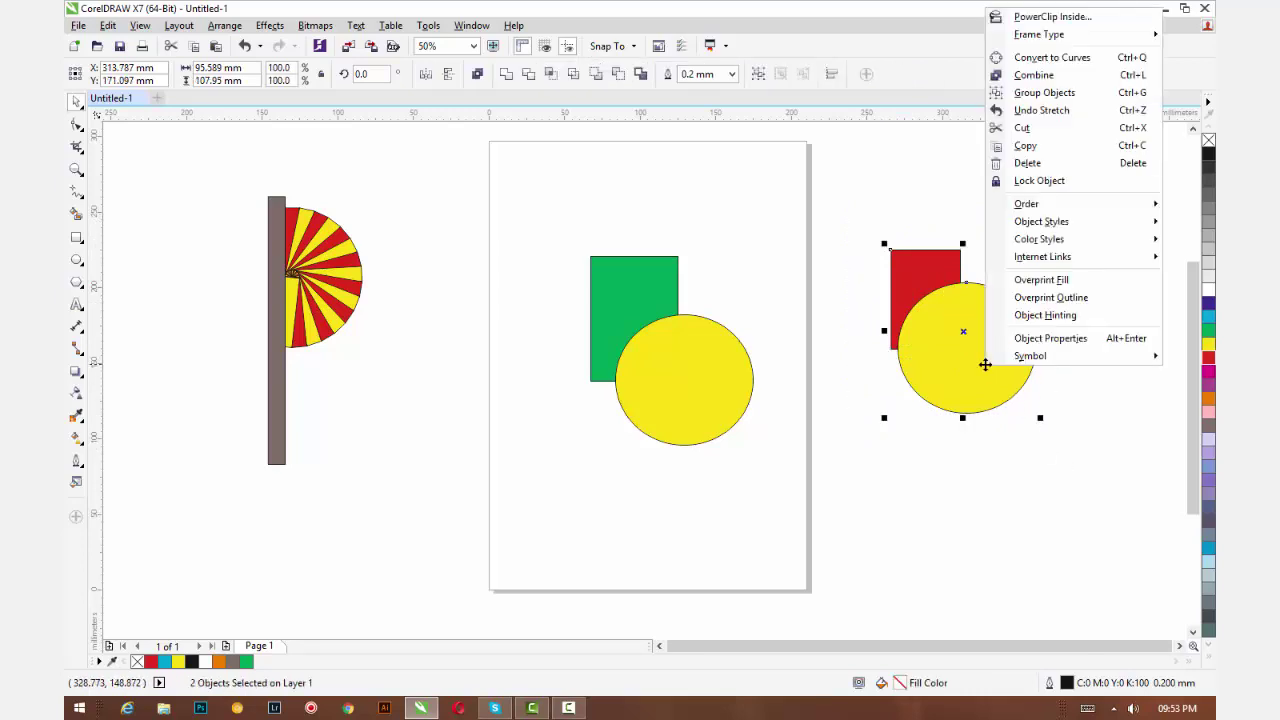
click(1048, 93)
drag(905, 265, 707, 287)
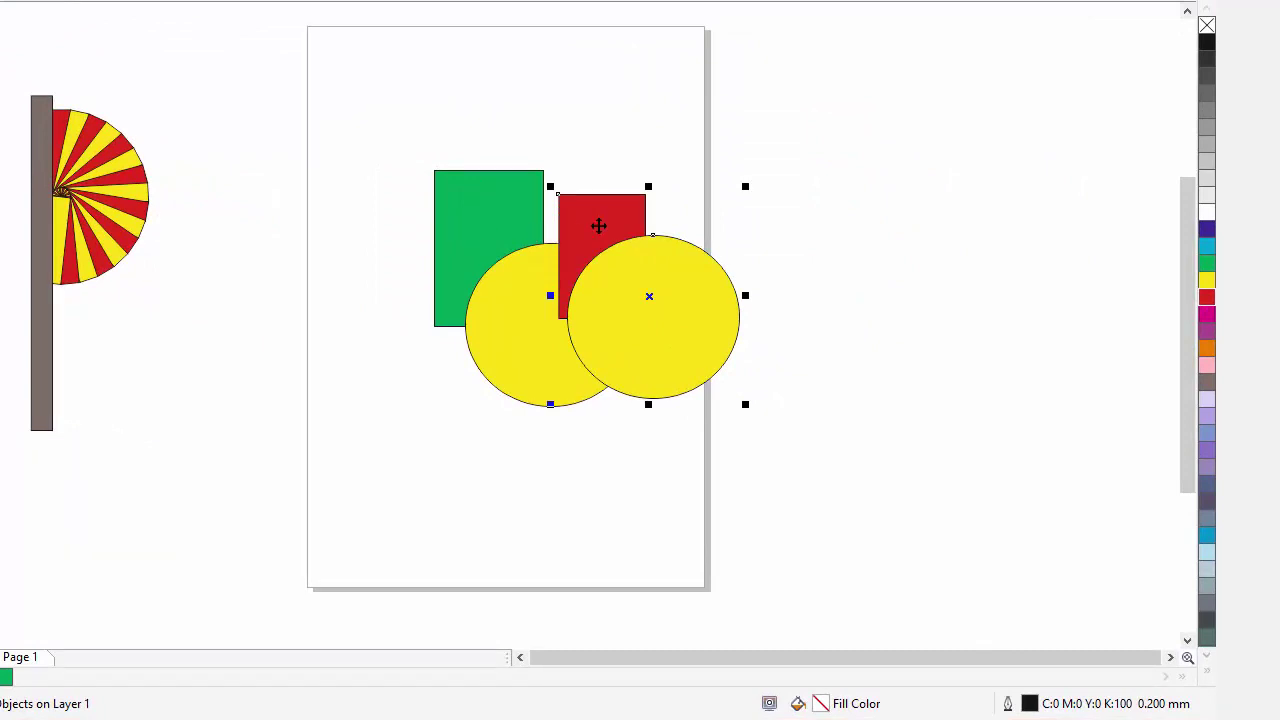
drag(597, 228, 601, 198)
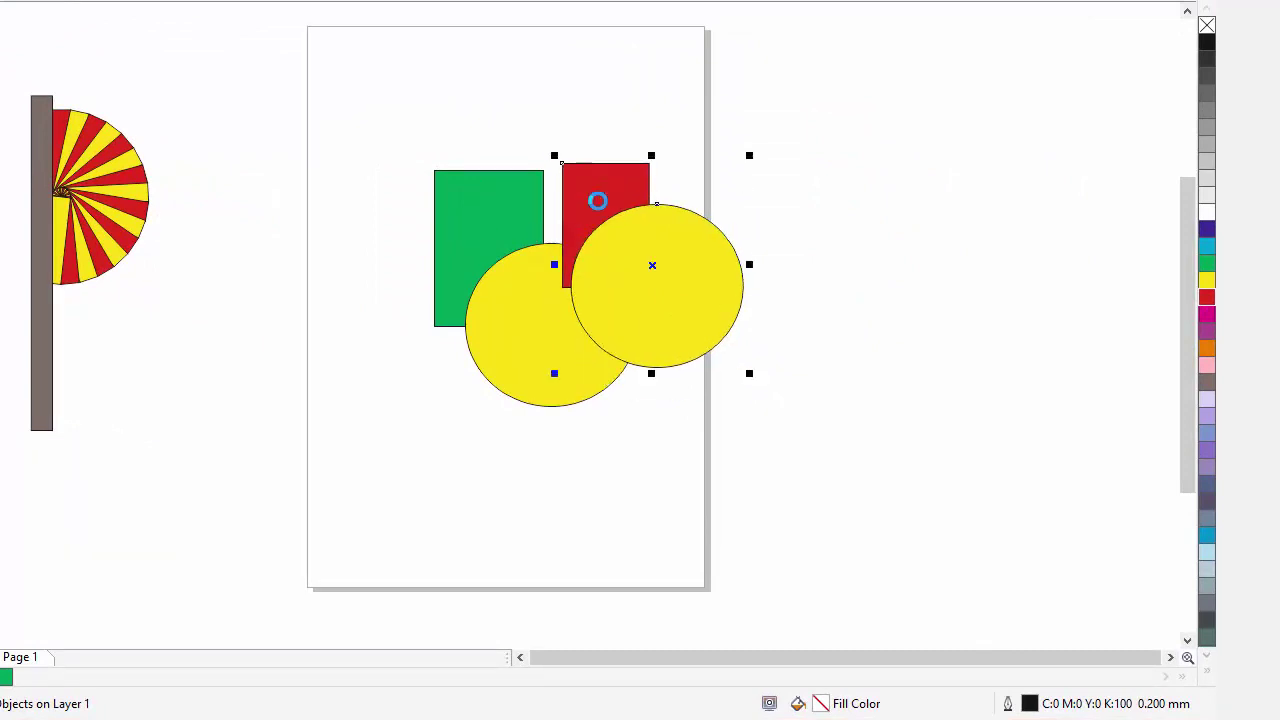
drag(375, 121, 758, 468)
drag(677, 276, 860, 263)
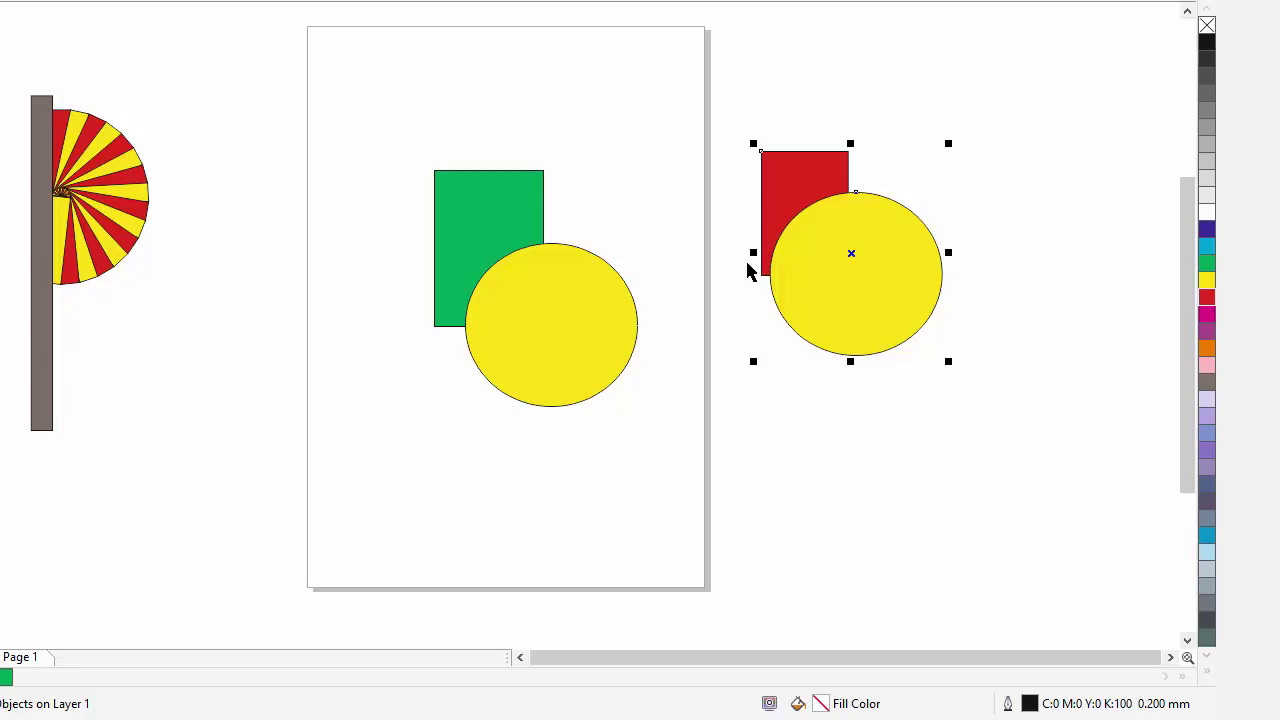
- Without ungrouping, fill the green rectangle inside the page's group with cyan and scale it down to about 65%
click(450, 128)
click(450, 218)
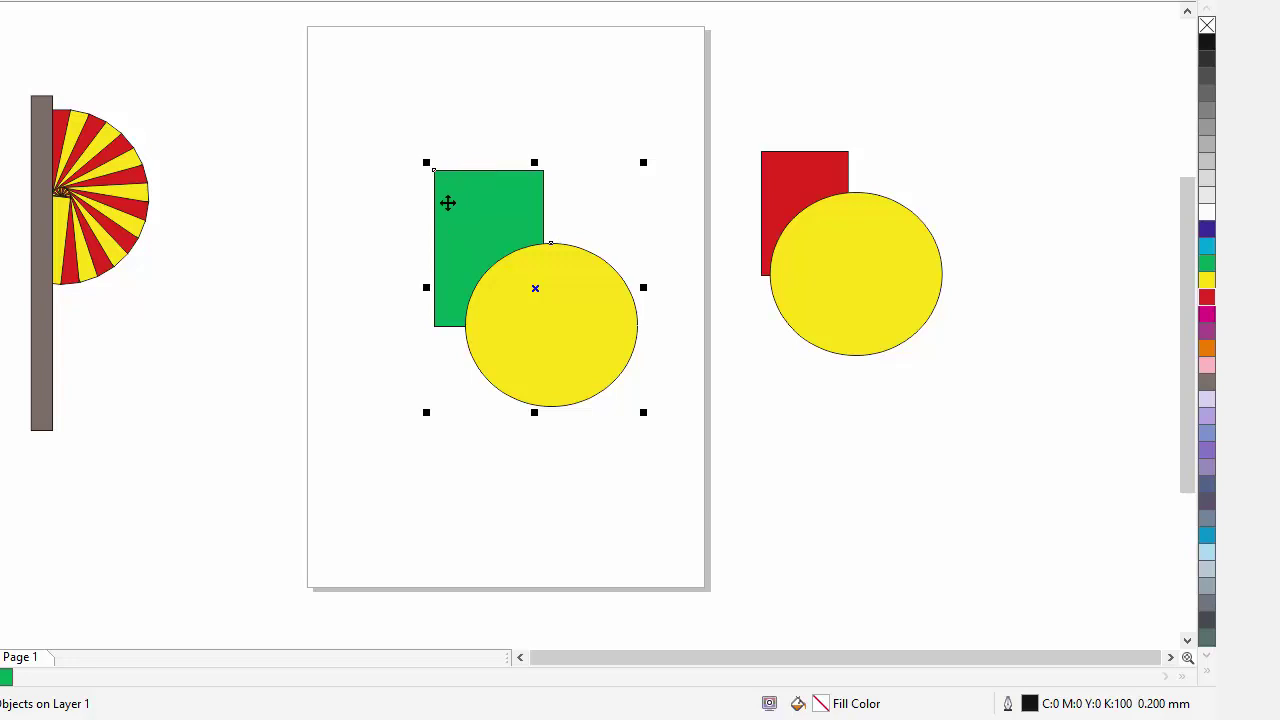
click(394, 119)
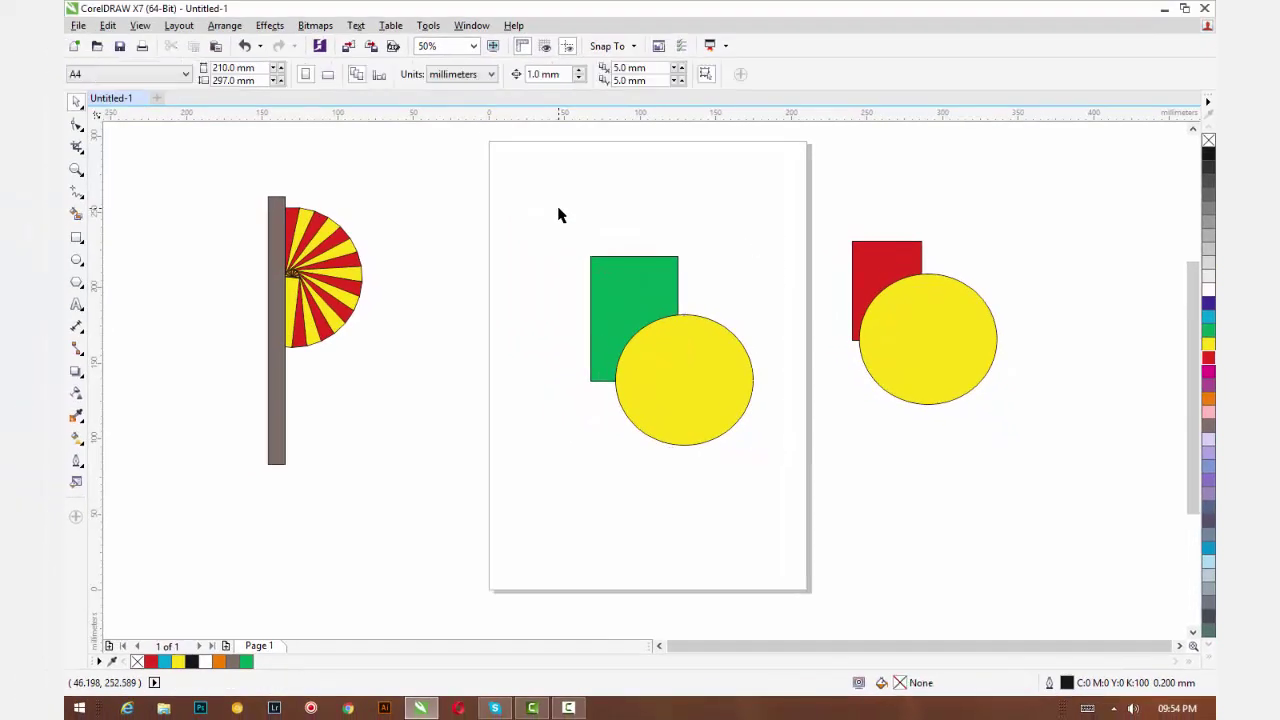
ctrl+click(607, 270)
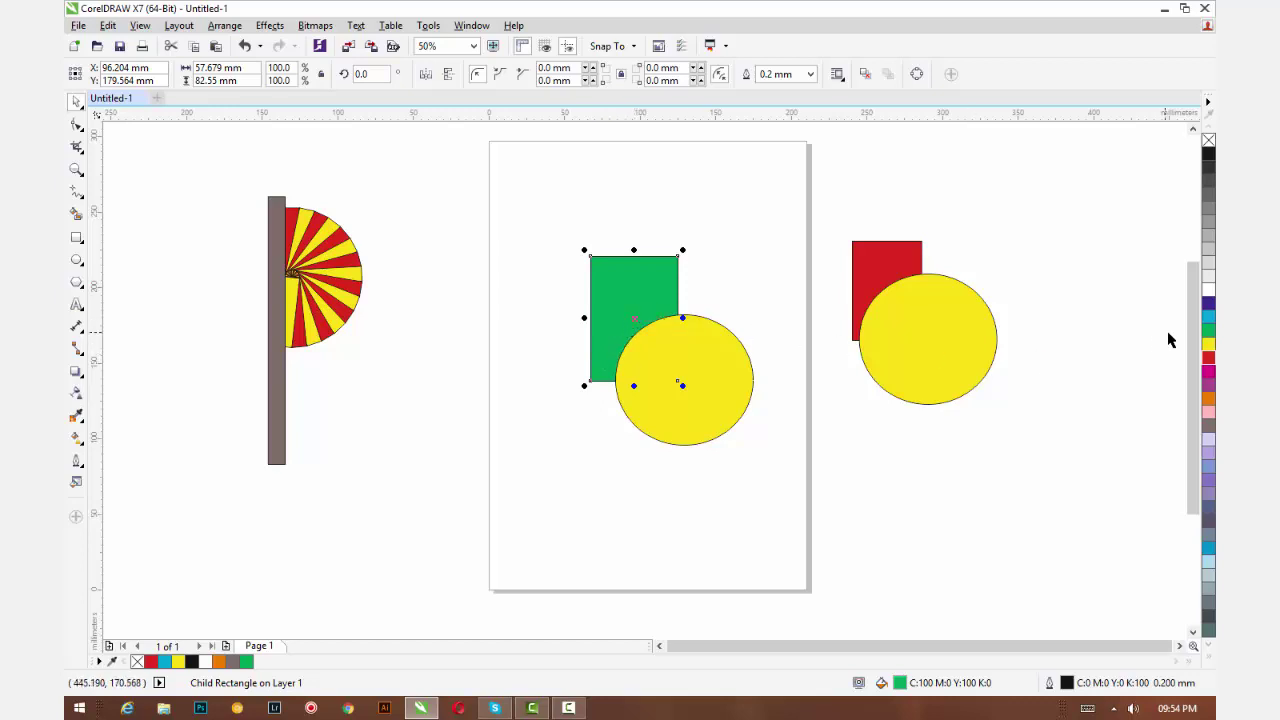
click(1208, 316)
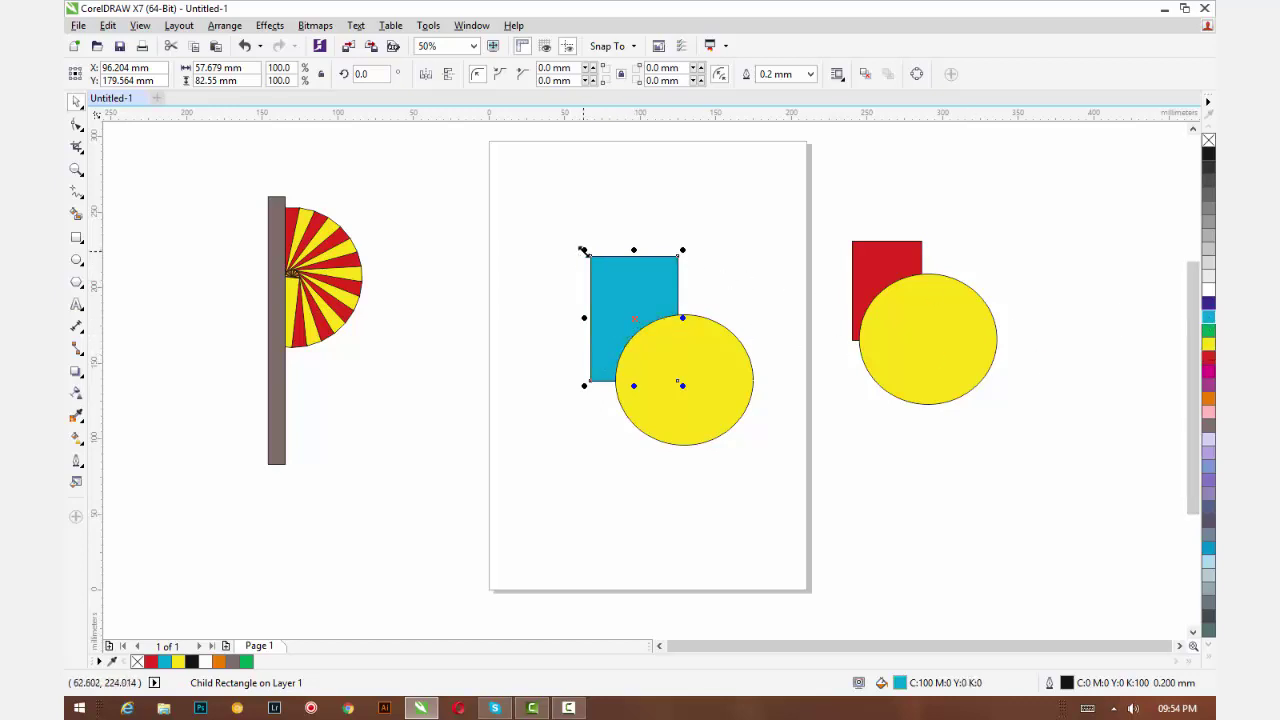
drag(583, 250, 614, 289)
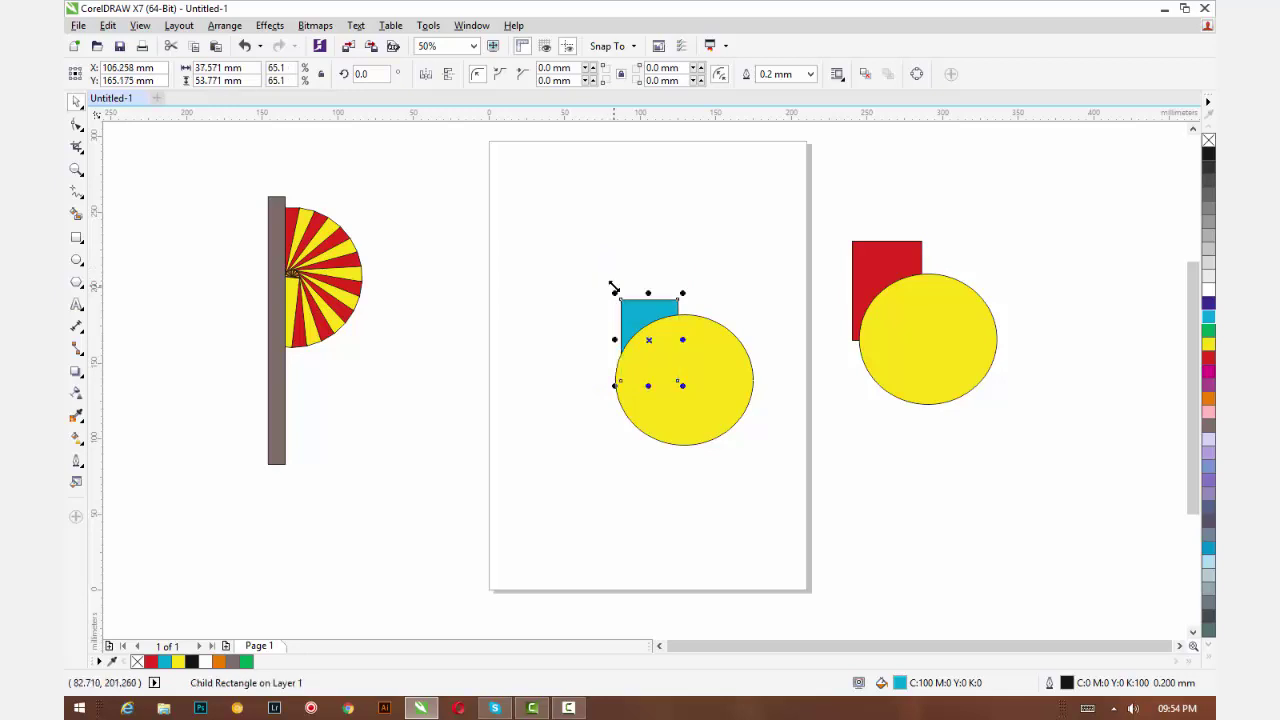
- Move the grouped cyan rectangle and yellow ellipse toward the page's upper left area
click(685, 265)
click(674, 354)
drag(674, 354, 583, 287)
click(753, 348)
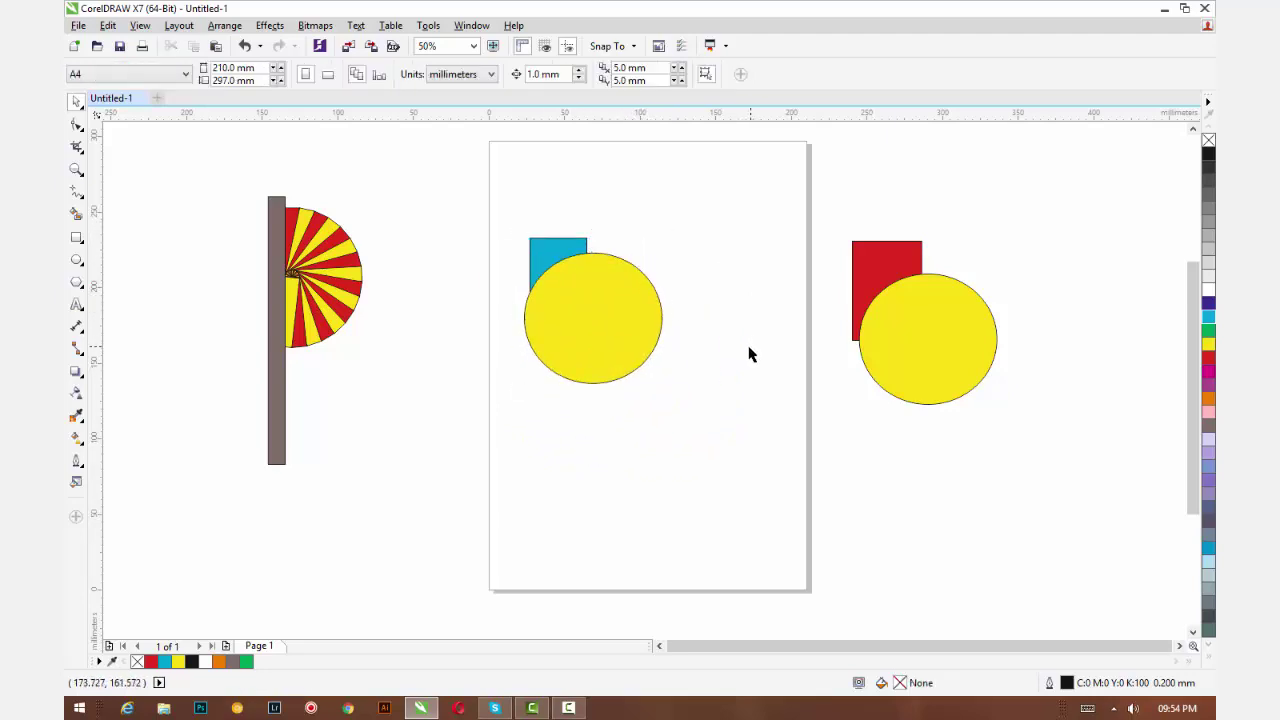
- Without ungrouping, fill the yellow ellipse in the page's group with red and scale it down to about 90%
ctrl+click(622, 354)
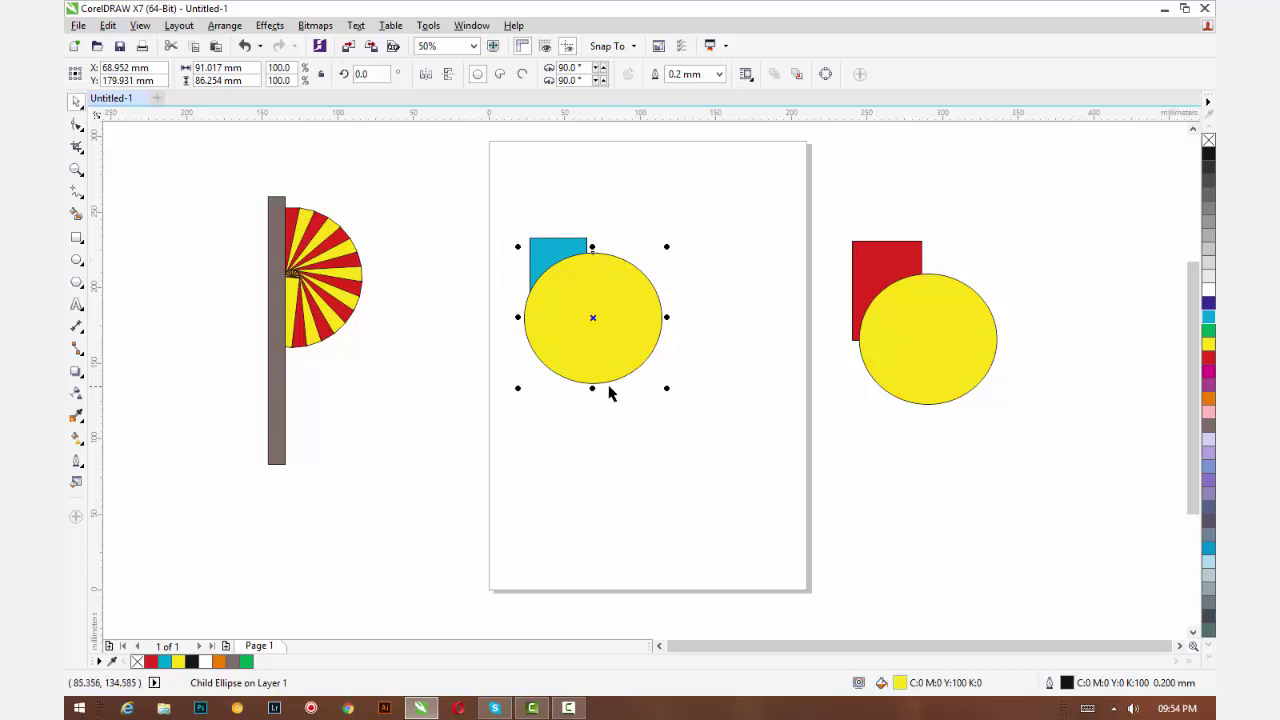
click(1207, 358)
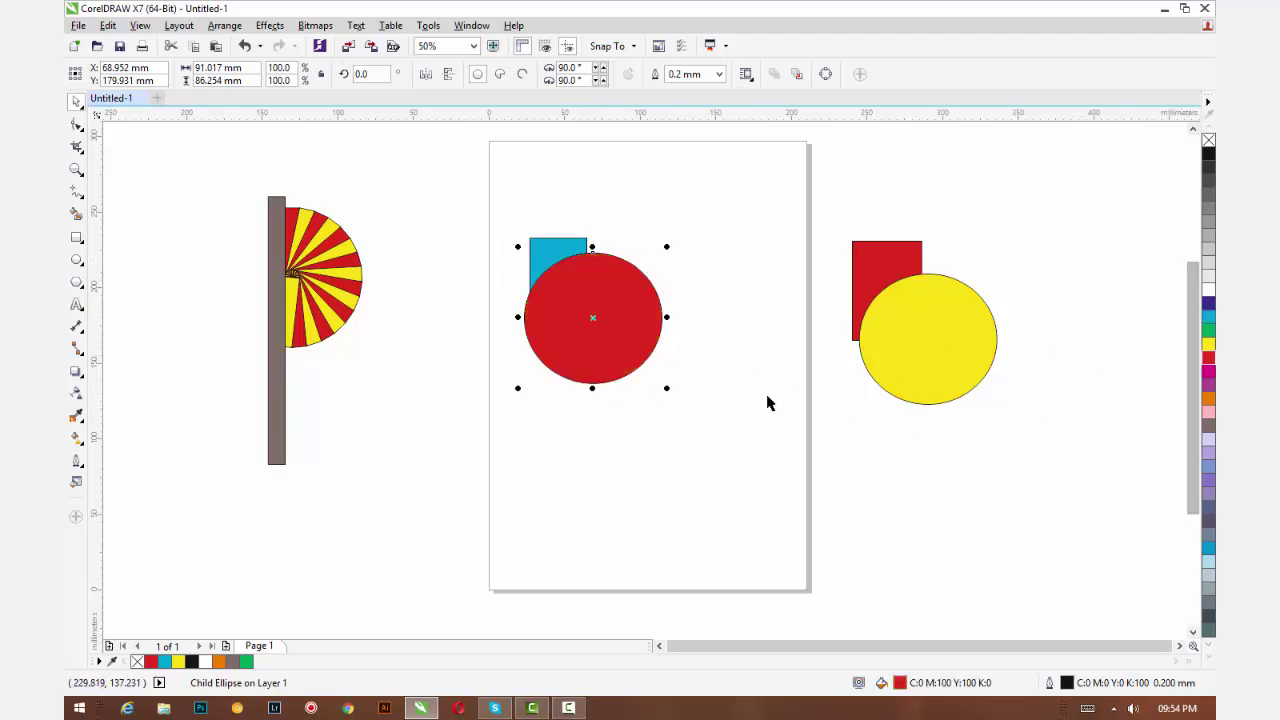
drag(667, 388, 653, 376)
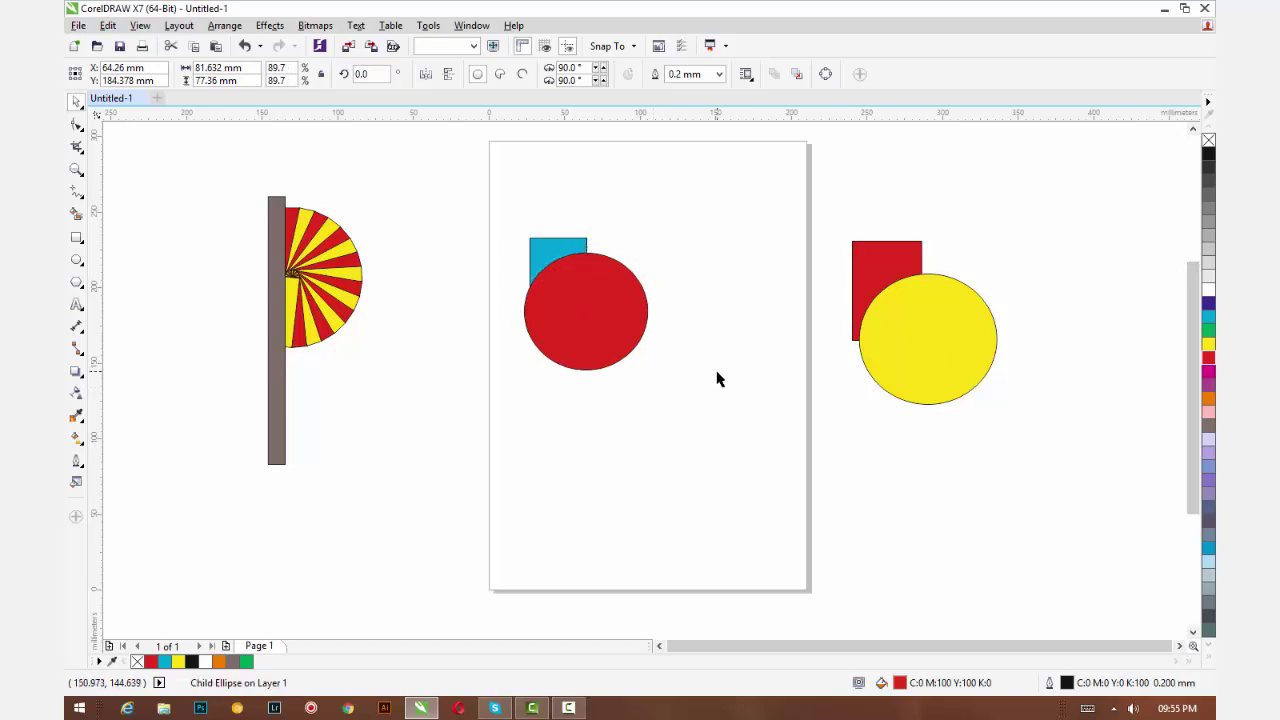
click(716, 372)
- Move the cyan-and-red group outside the page beside the red-and-yellow group and delete both groups
drag(594, 314, 1016, 221)
drag(820, 141, 1131, 426)
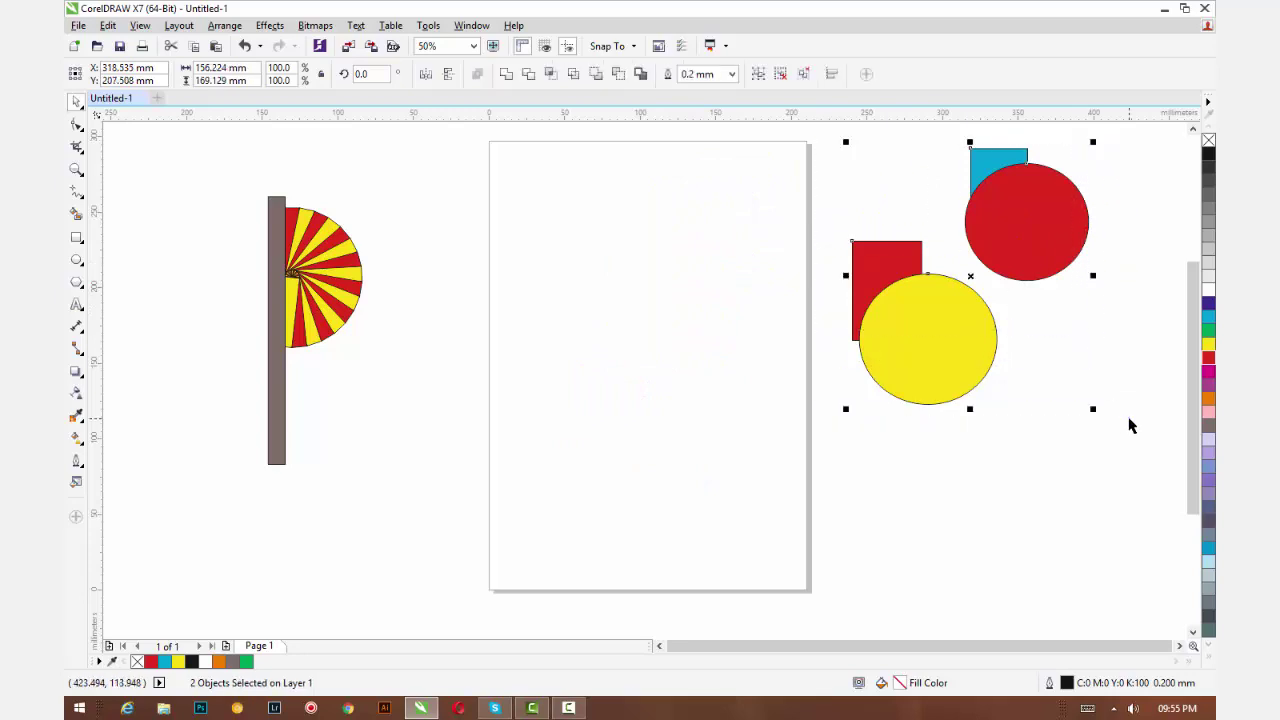
key(Delete)
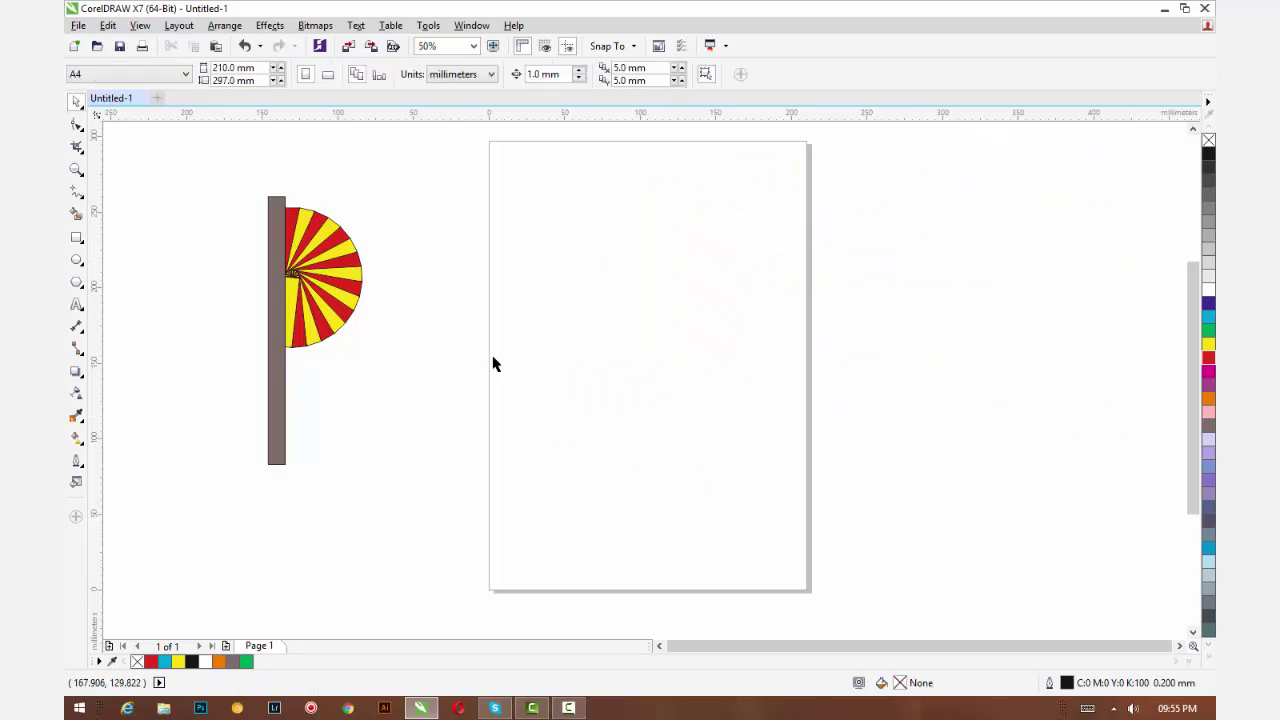
- Draw an upright rectangle about 24 × 124 mm in the left part of the page and fill it yellow
click(76, 238)
drag(519, 272, 557, 461)
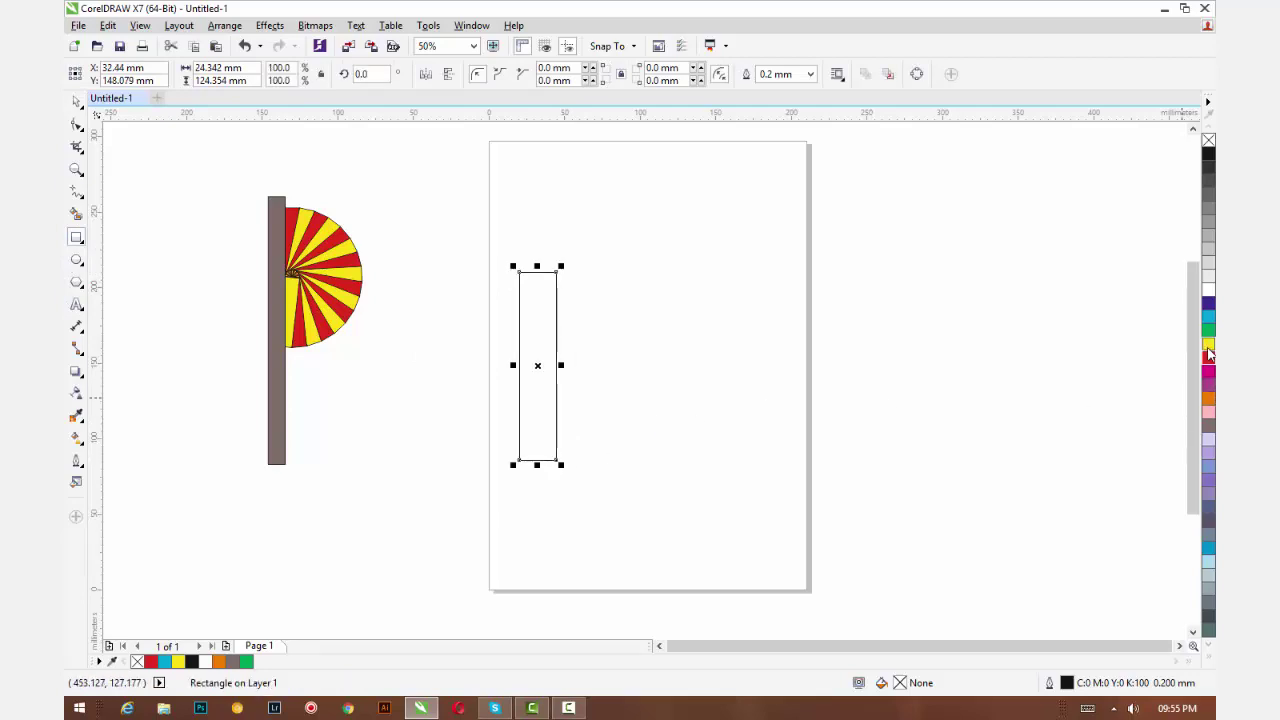
click(1208, 344)
click(76, 102)
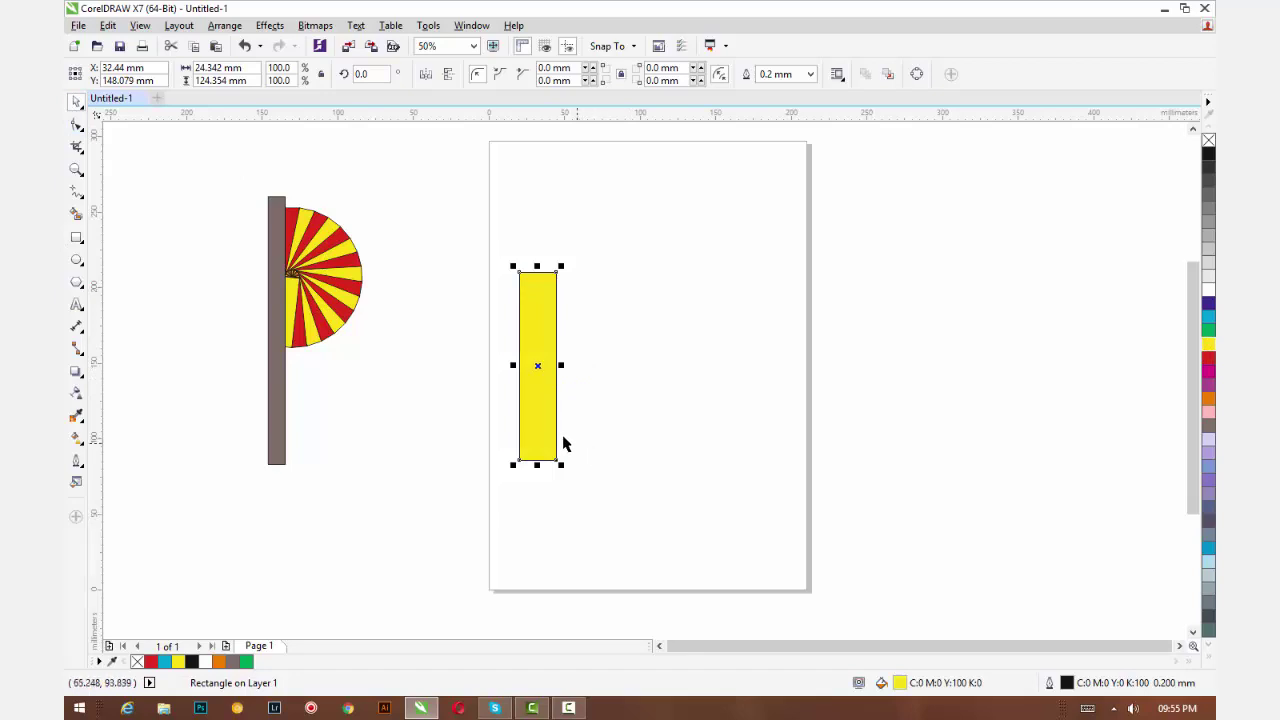
- Duplicate the yellow rectangle in place and nudge the copy about 46 mm to the right
key(KP_Add)
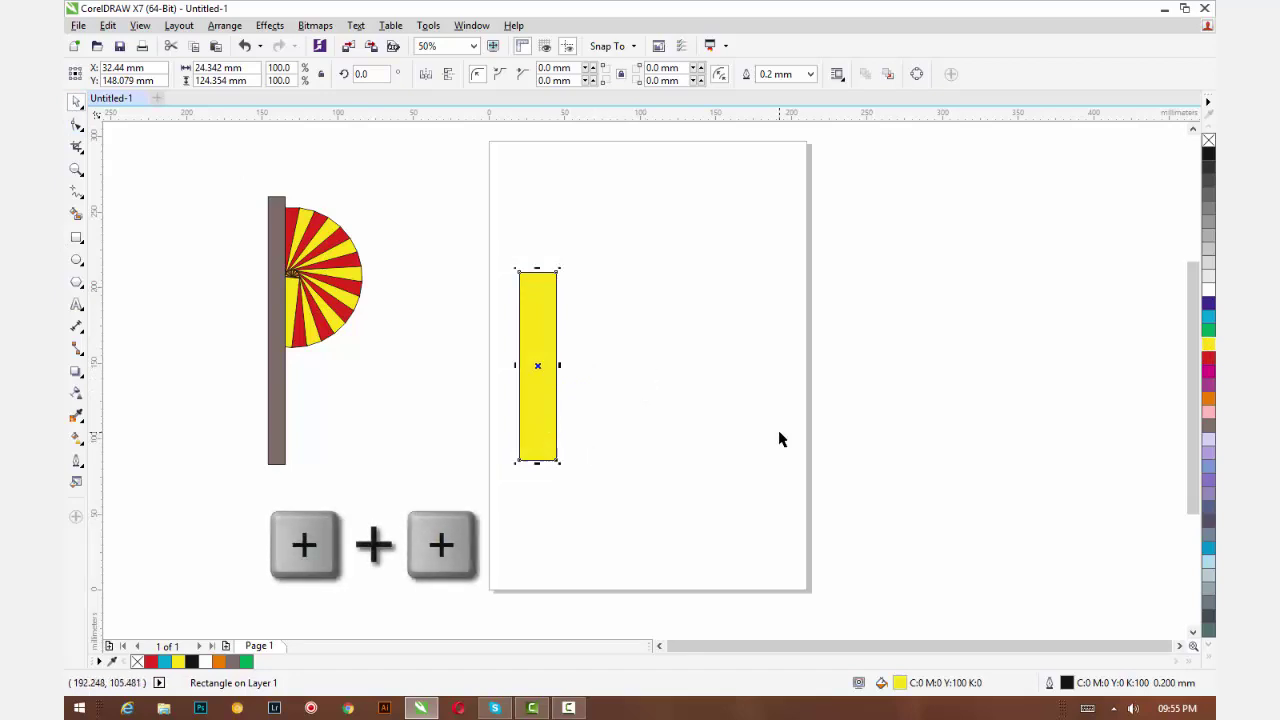
key(Right)
key(Right)
key(Right)
key(Right)
key(Right)
key(Right)
key(Right)
key(Right)
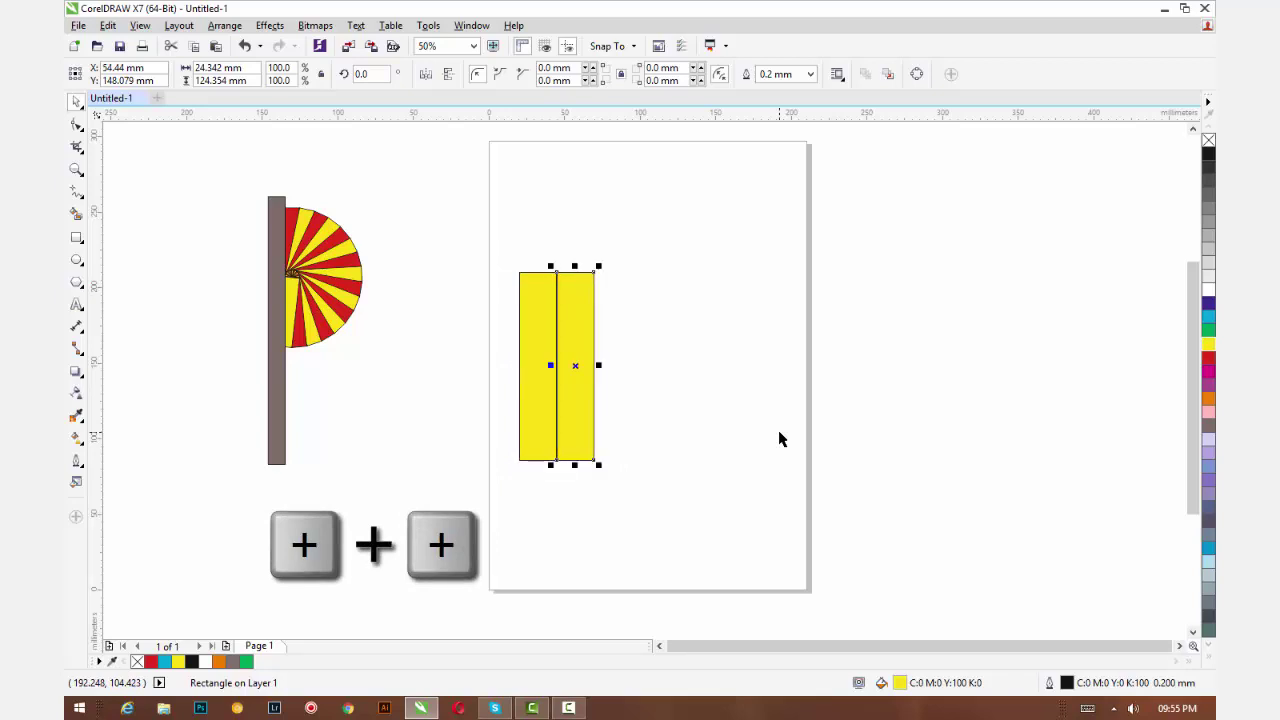
- Repeat the duplication at the same spacing to form a horizontal row of eight yellow bars
key(ctrl+d)
key(ctrl+d)
key(ctrl+d)
key(ctrl+d)
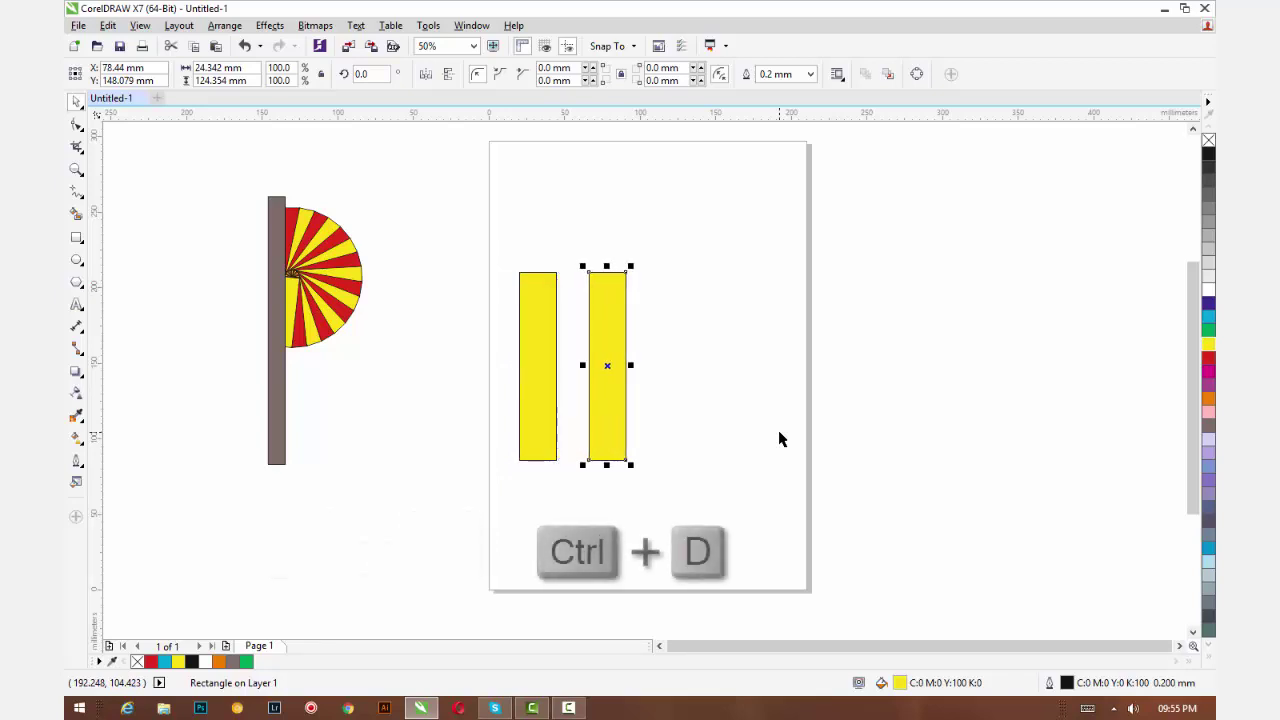
key(ctrl+d)
key(ctrl+d)
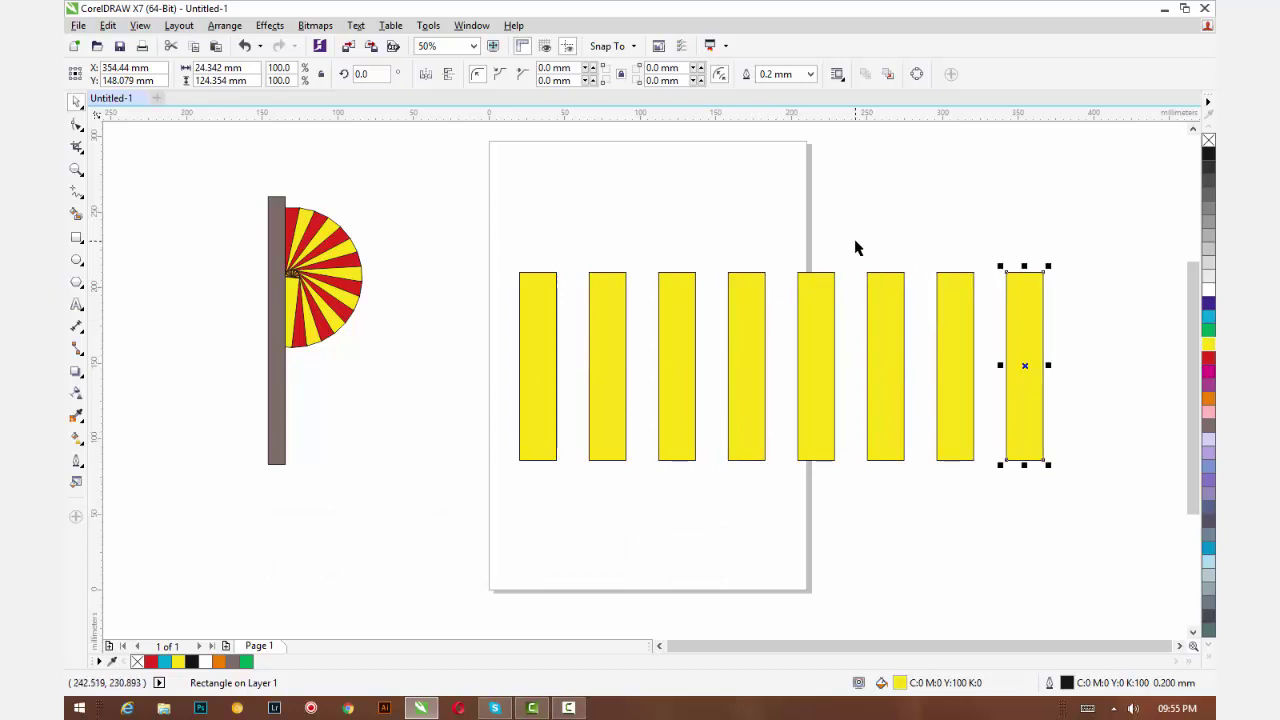
click(826, 199)
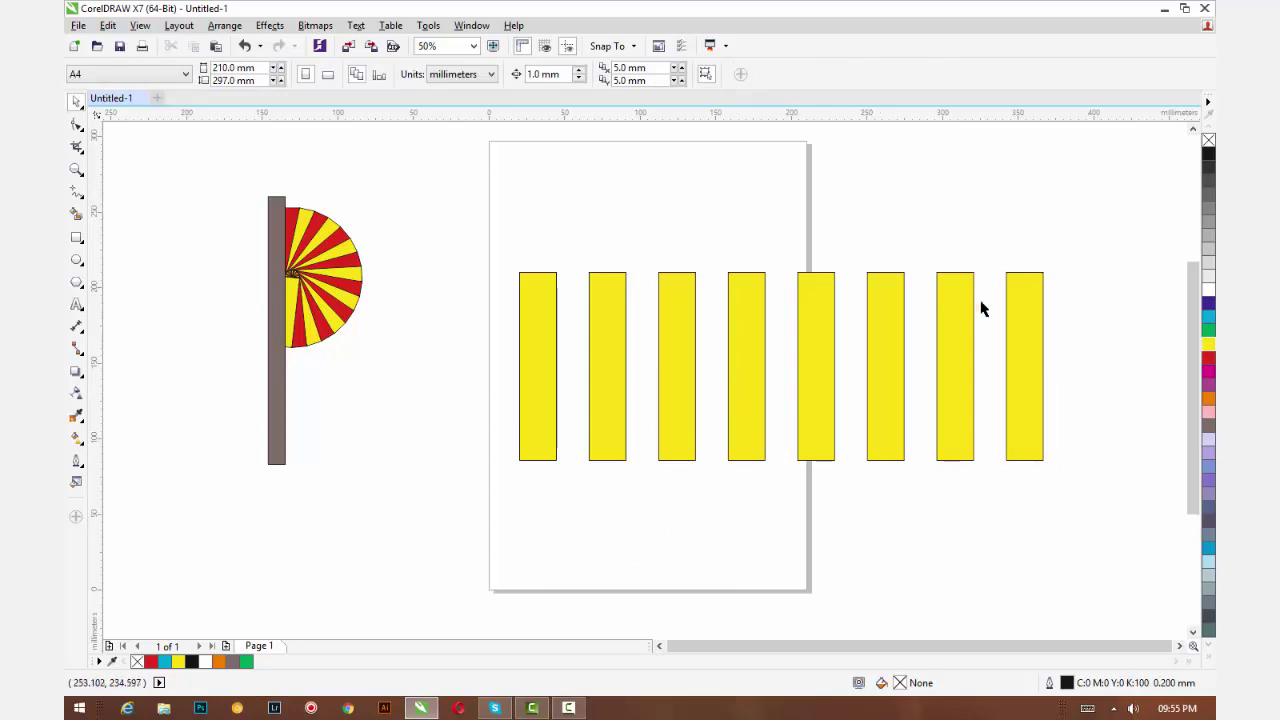
- Duplicate the last yellow bar after reselecting it, and delete every bar except the first
click(1024, 354)
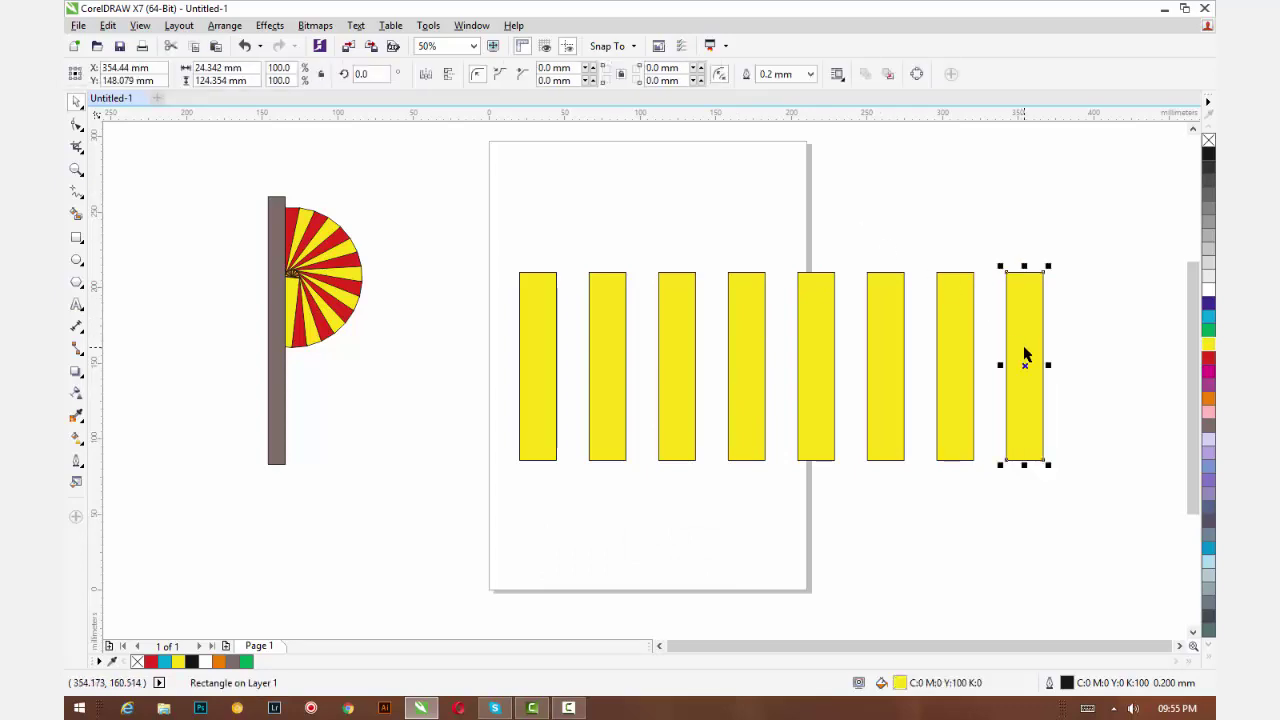
key(ctrl+d)
key(ctrl+d)
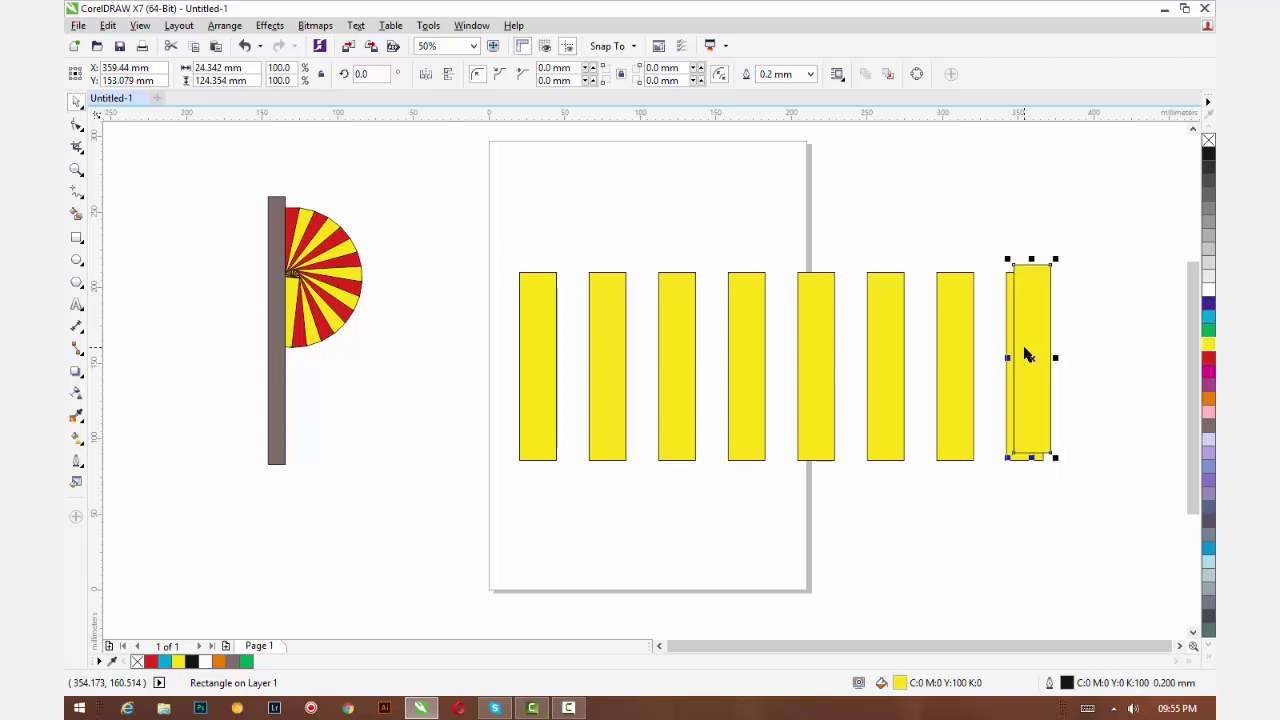
drag(1157, 218, 586, 546)
key(Delete)
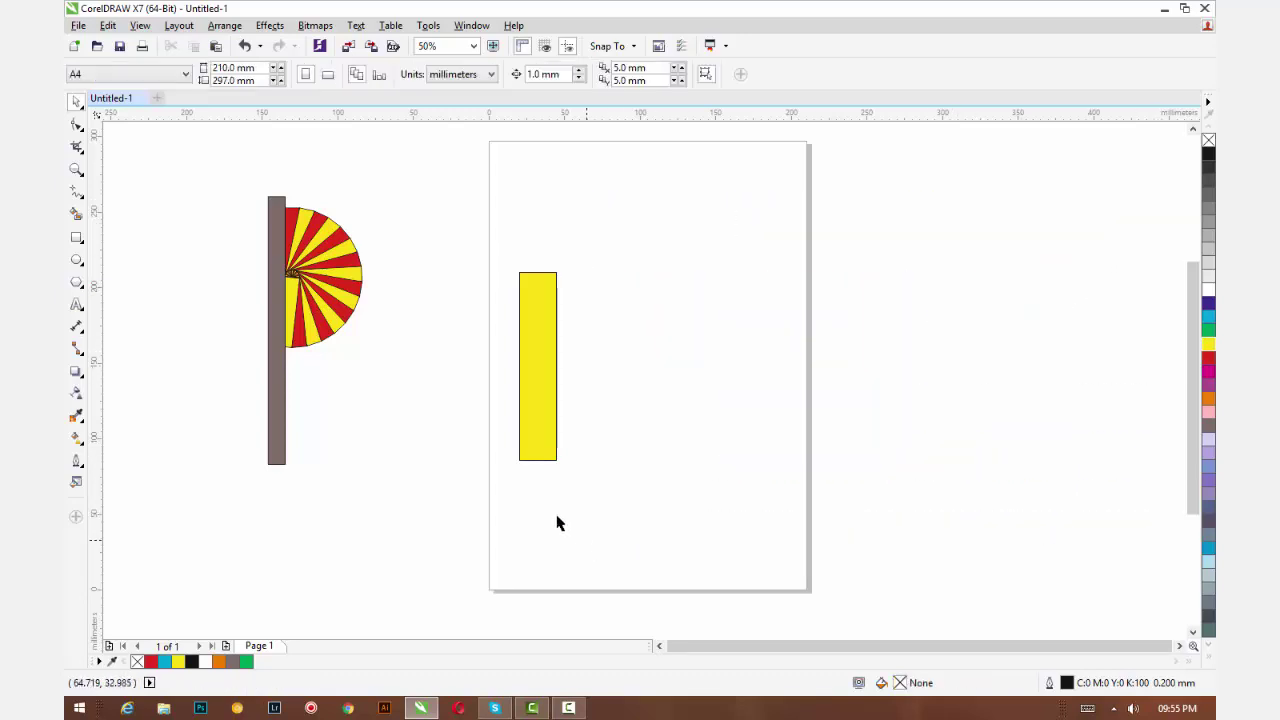
- Duplicate the remaining yellow bar in place and nudge the copy about 39 mm to the right
click(528, 410)
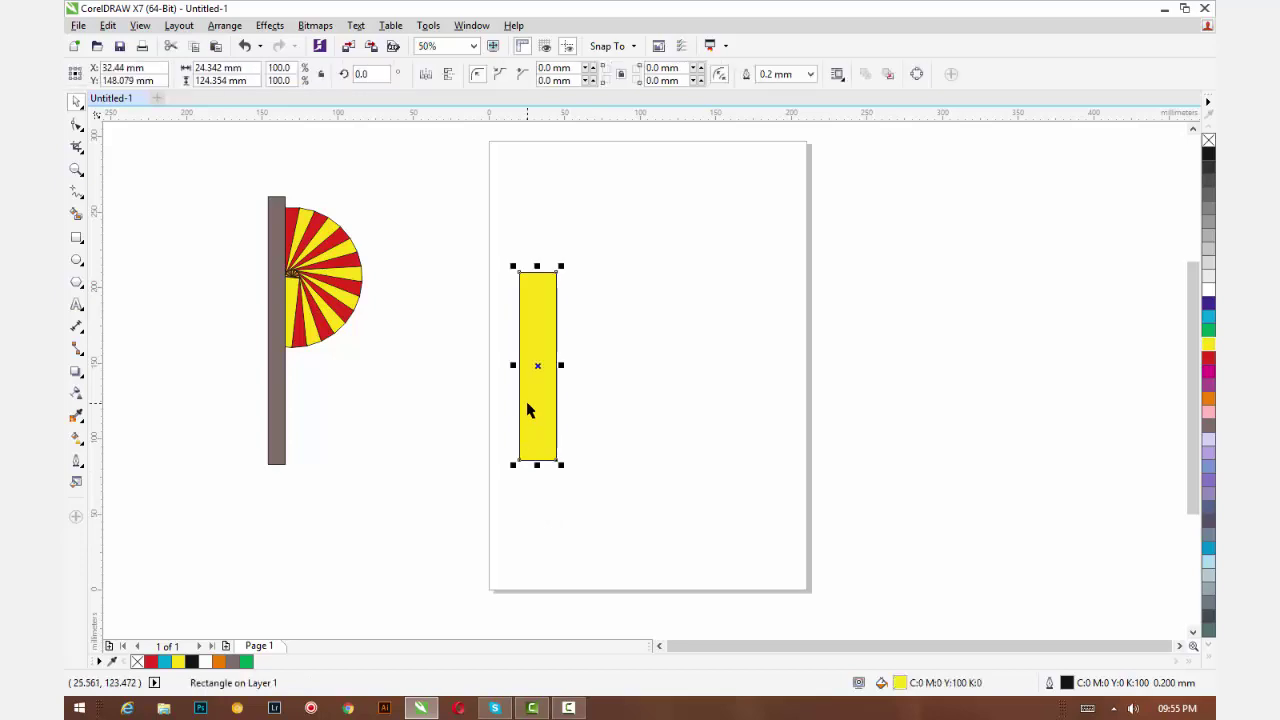
key(KP_Add)
key(Right)
key(Right)
key(Right)
key(Right)
key(Right)
key(Right)
key(Right)
key(Right)
key(Right)
key(Right)
key(Right)
key(Right)
key(Right)
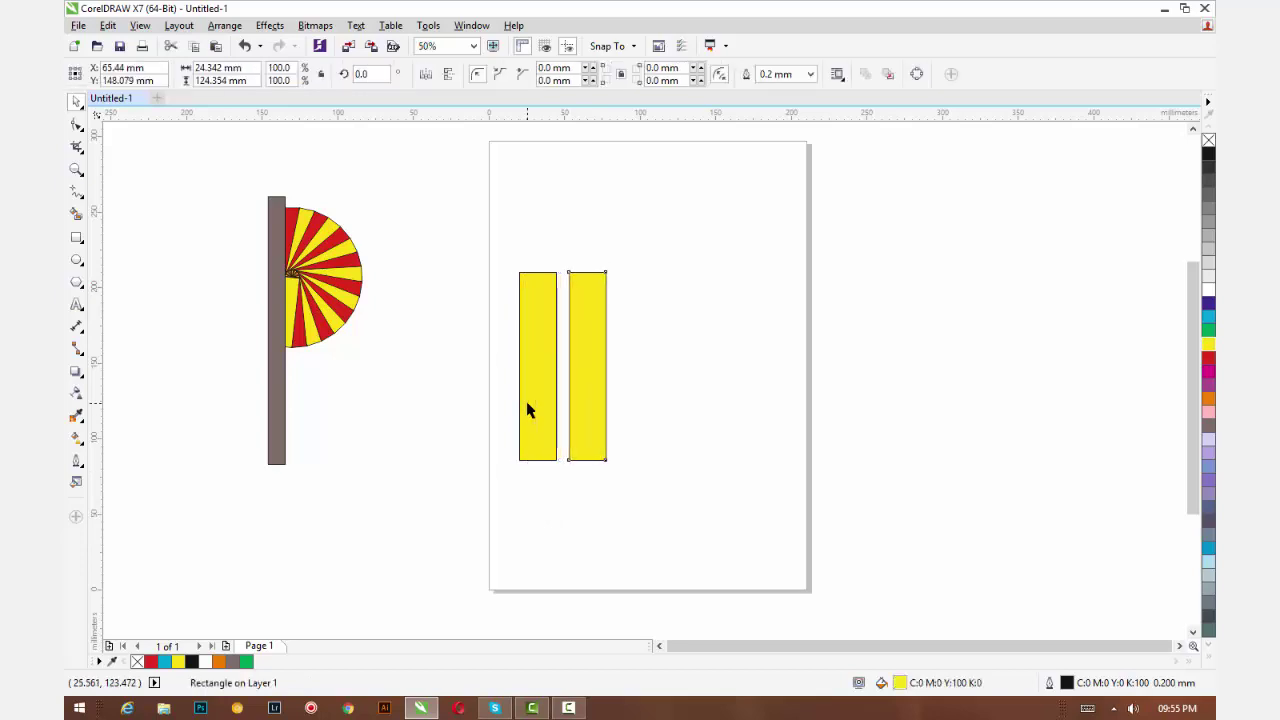
key(Right)
key(Right)
- Repeat the duplication at the same offset until eight evenly spaced yellow bars form a row
key(ctrl+d)
key(ctrl+d)
key(ctrl+d)
key(ctrl+d)
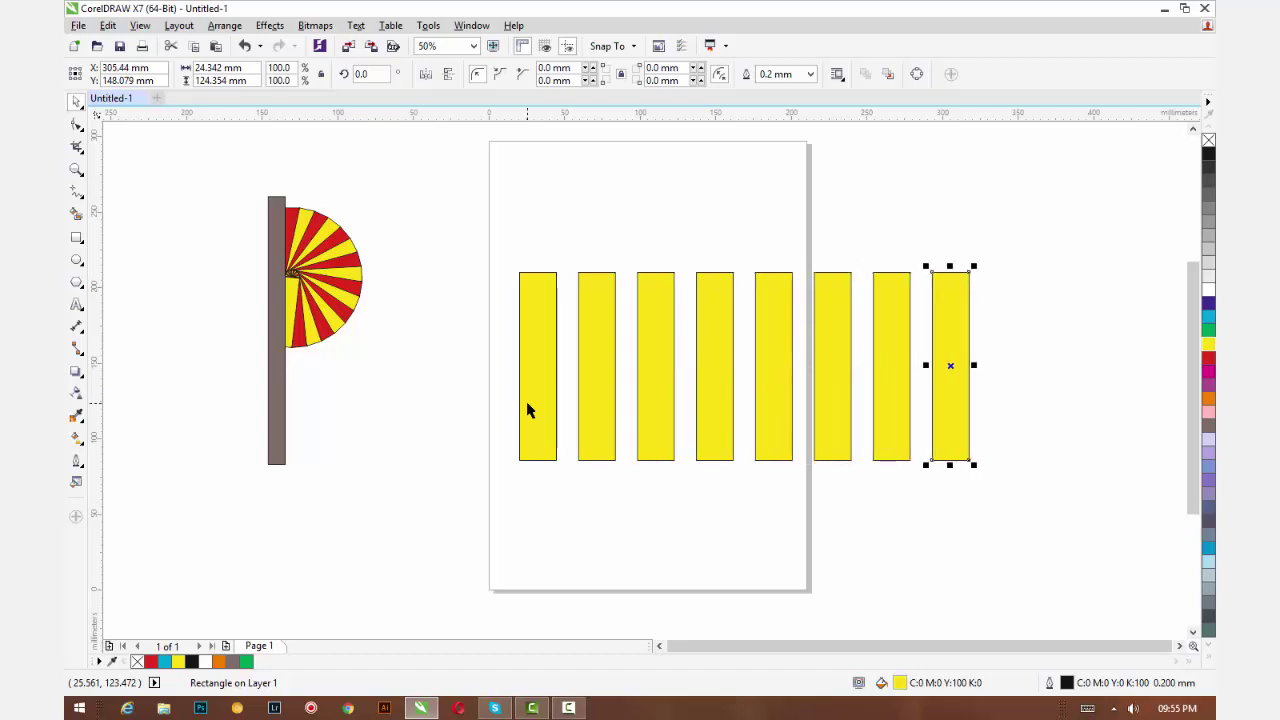
- Extend the row to eleven yellow bars at the same spacing, and delete every bar except the first
key(ctrl+d)
key(ctrl+d)
key(ctrl+d)
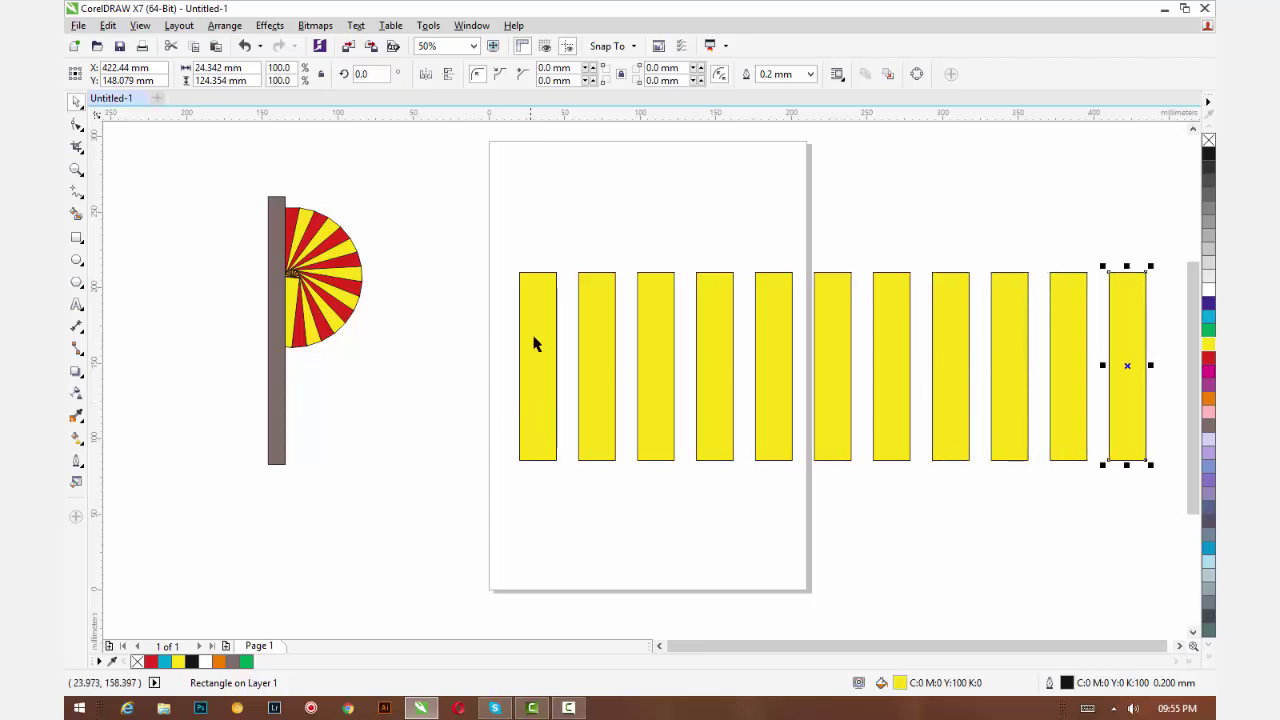
drag(557, 238, 1174, 486)
key(Delete)
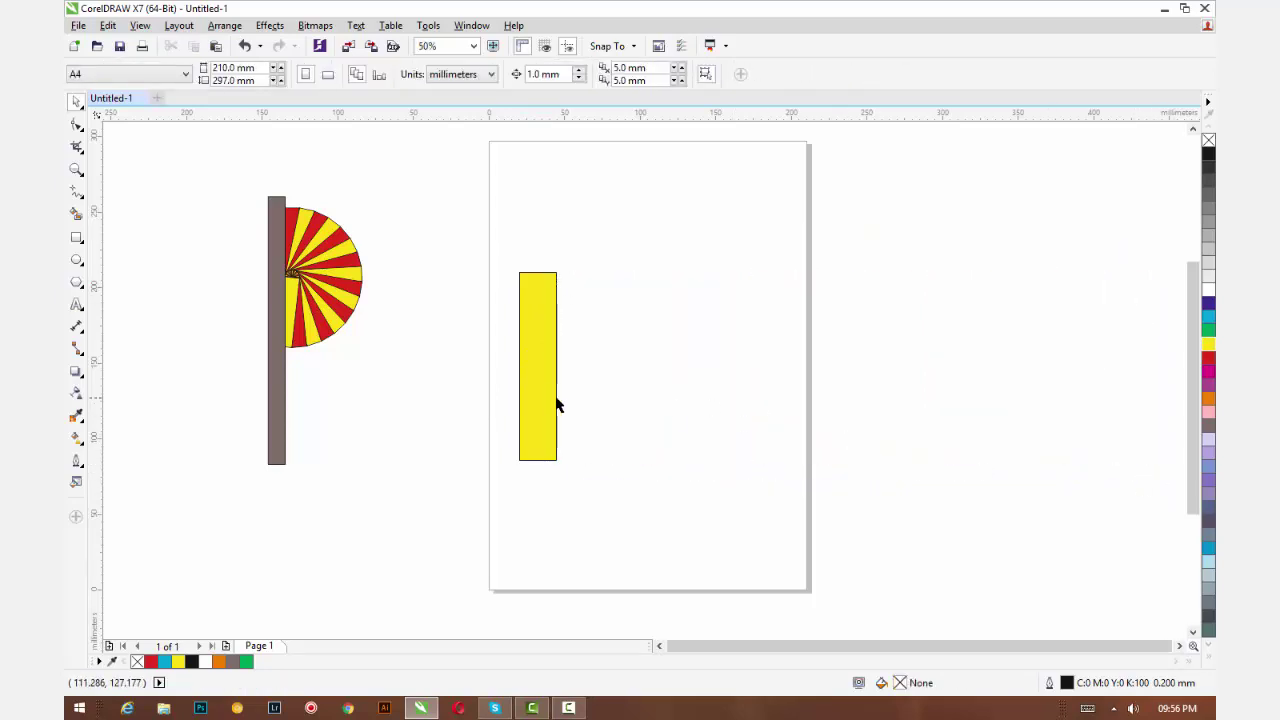
- Duplicate the remaining yellow bar in place and nudge the copy 38 mm to the right
click(551, 401)
key(KP_Add)
key(KP_Add)
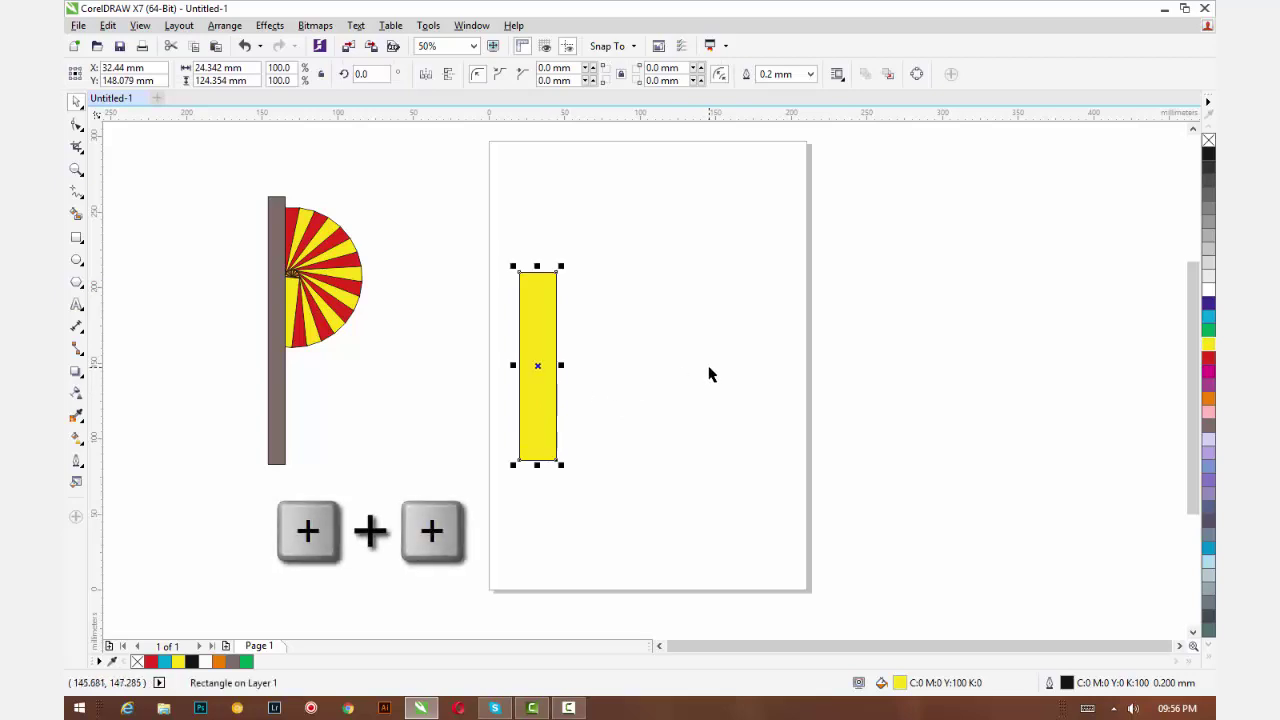
key(Right)
key(Right)
key(Right)
key(Right)
key(Right)
key(Right)
key(Right)
key(Right)
key(Right)
key(Right)
key(Right)
key(Right)
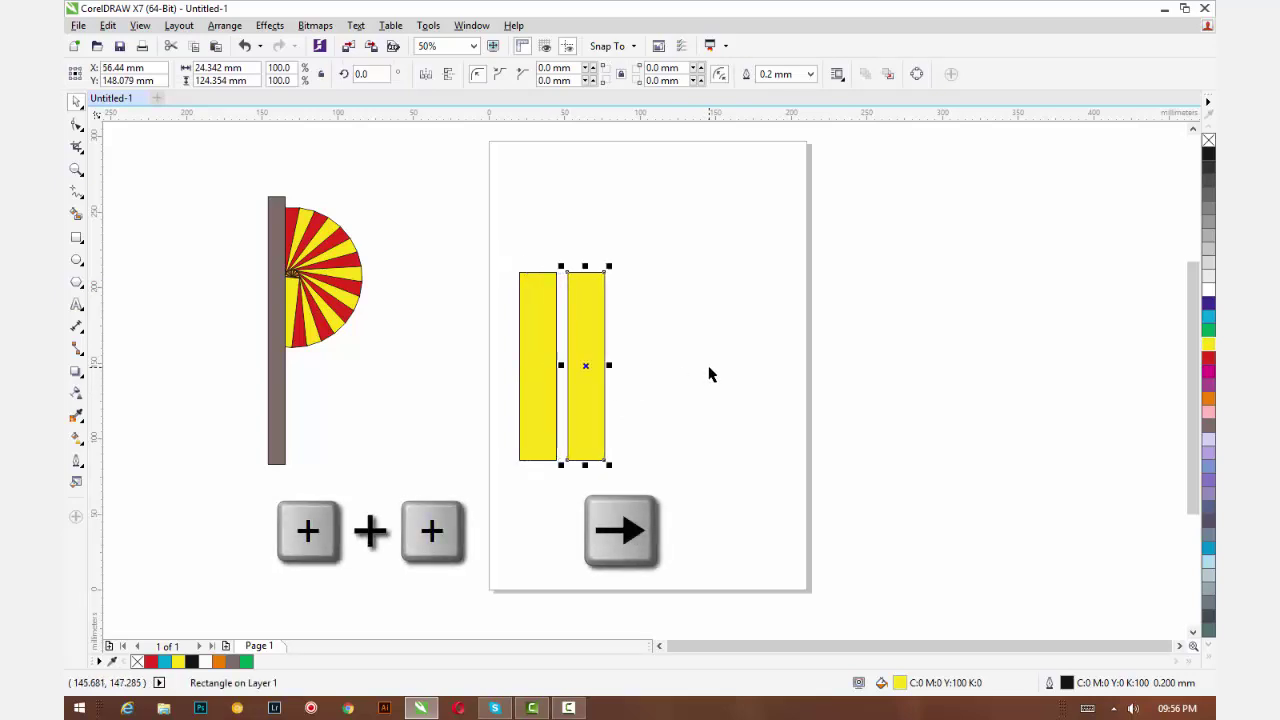
key(Right)
key(Right)
key(Right)
key(Right)
key(Right)
key(Right)
key(Right)
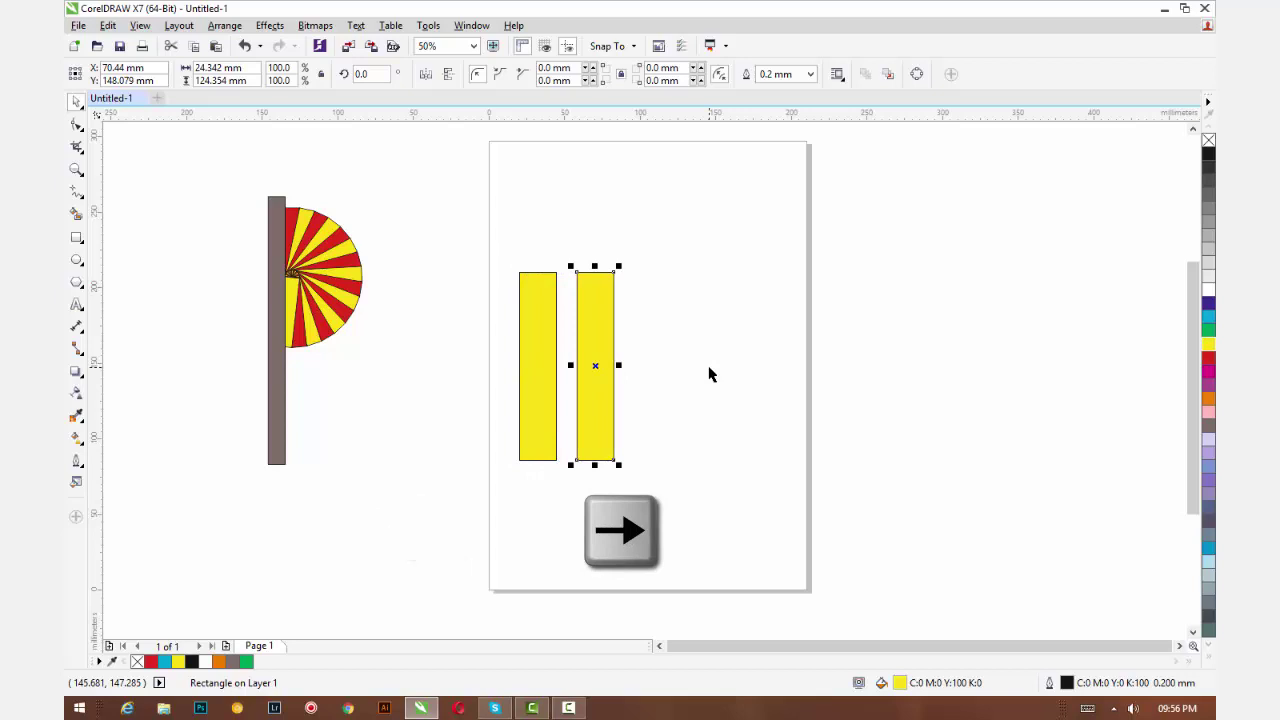
- Move the copy up and farther right of the first bar, and repeat the diagonal duplication for three more bars
drag(595, 366, 668, 330)
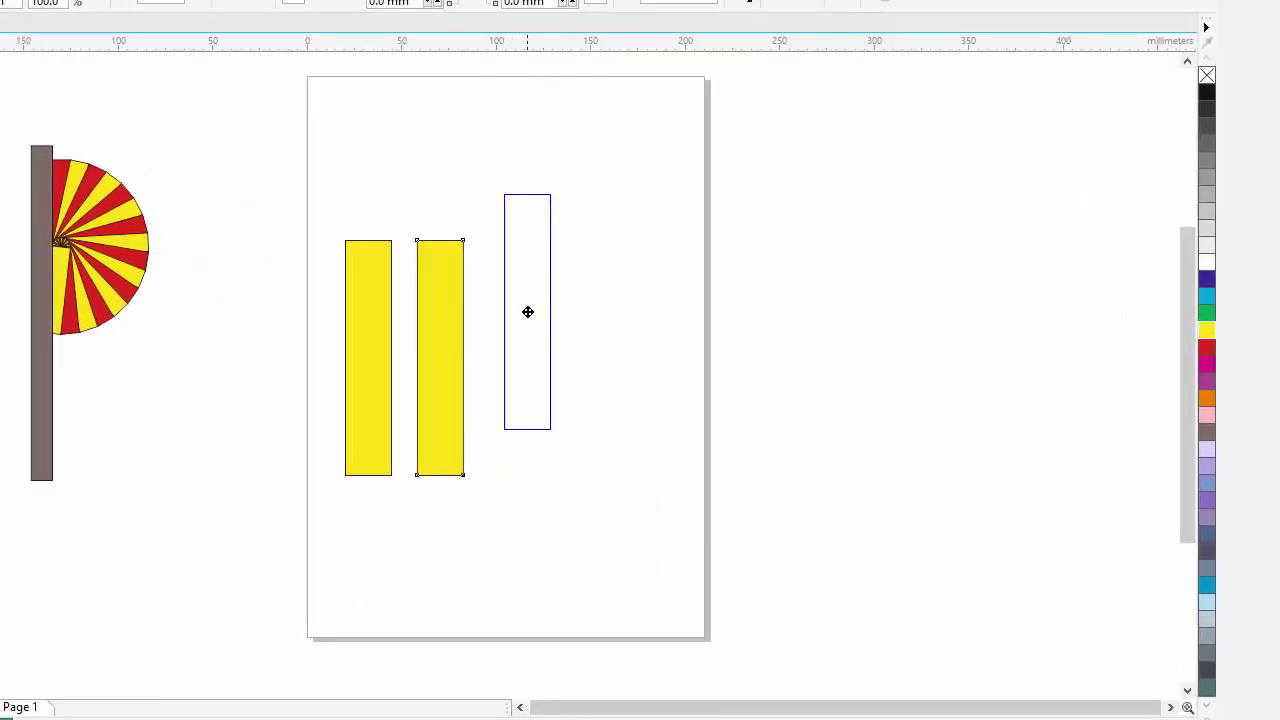
mouse_move(528, 312)
mouse_down()
mouse_move(526, 397)
mouse_move(524, 321)
mouse_up()
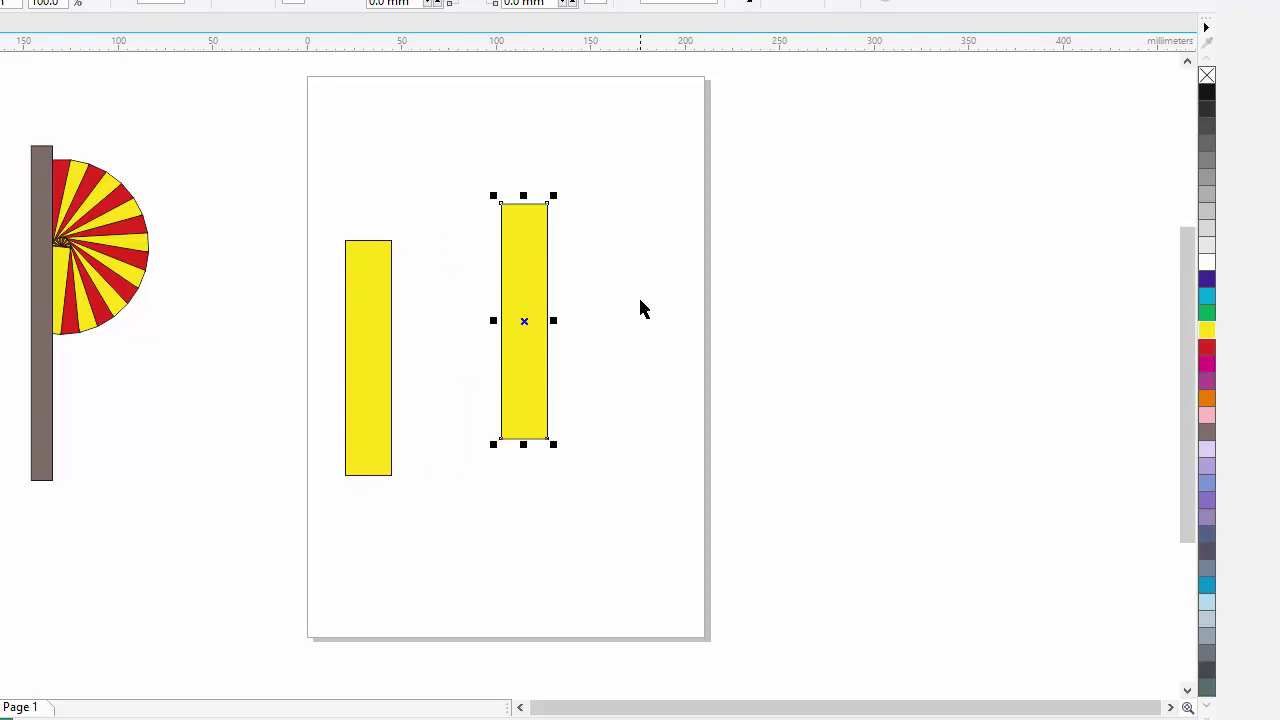
key(ctrl+r)
key(ctrl+r)
key(ctrl+r)
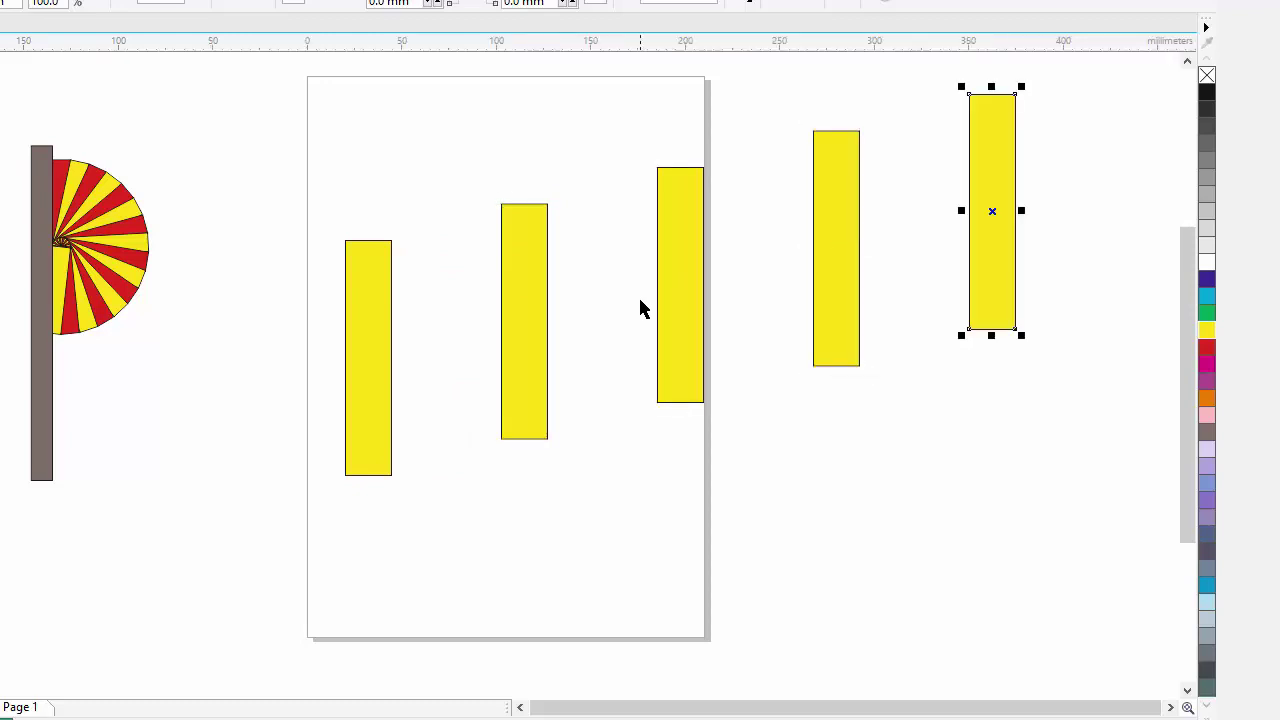
- Delete the four diagonally offset copies and shift the remaining yellow bar slightly down and left
drag(438, 64, 1072, 491)
key(Delete)
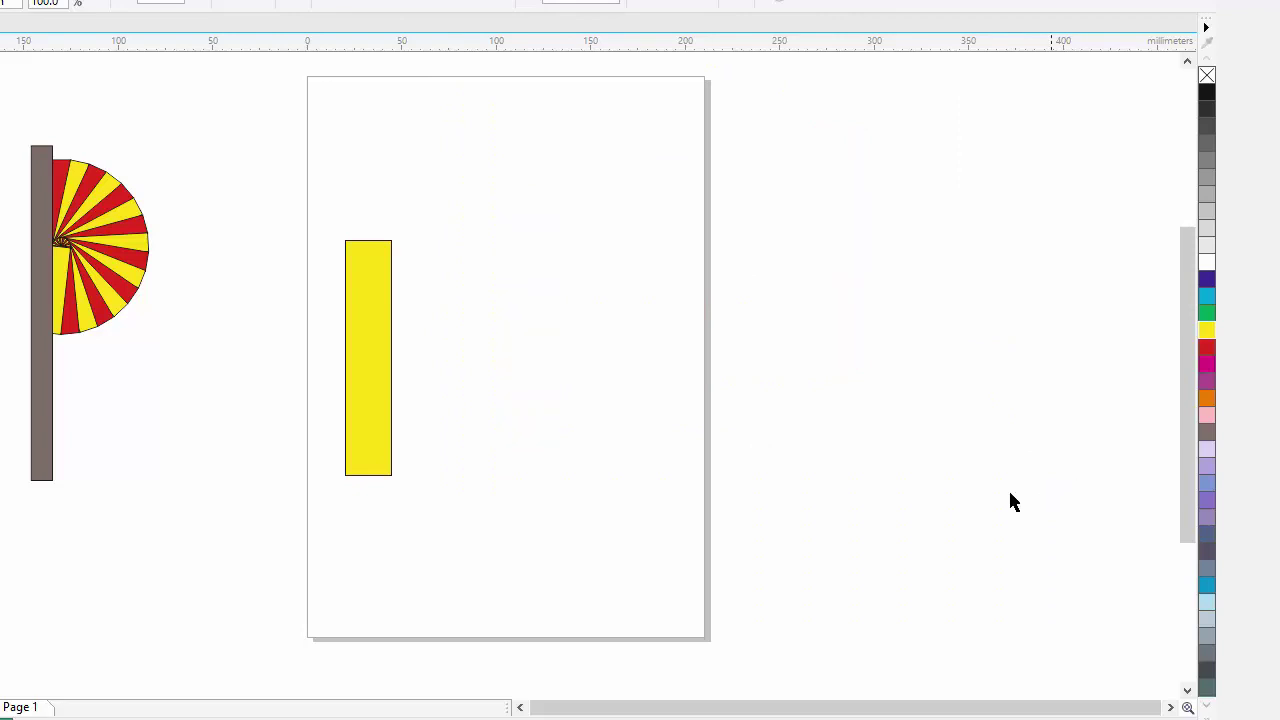
click(362, 376)
mouse_move(362, 377)
mouse_down()
mouse_move(377, 371)
mouse_move(358, 379)
mouse_up()
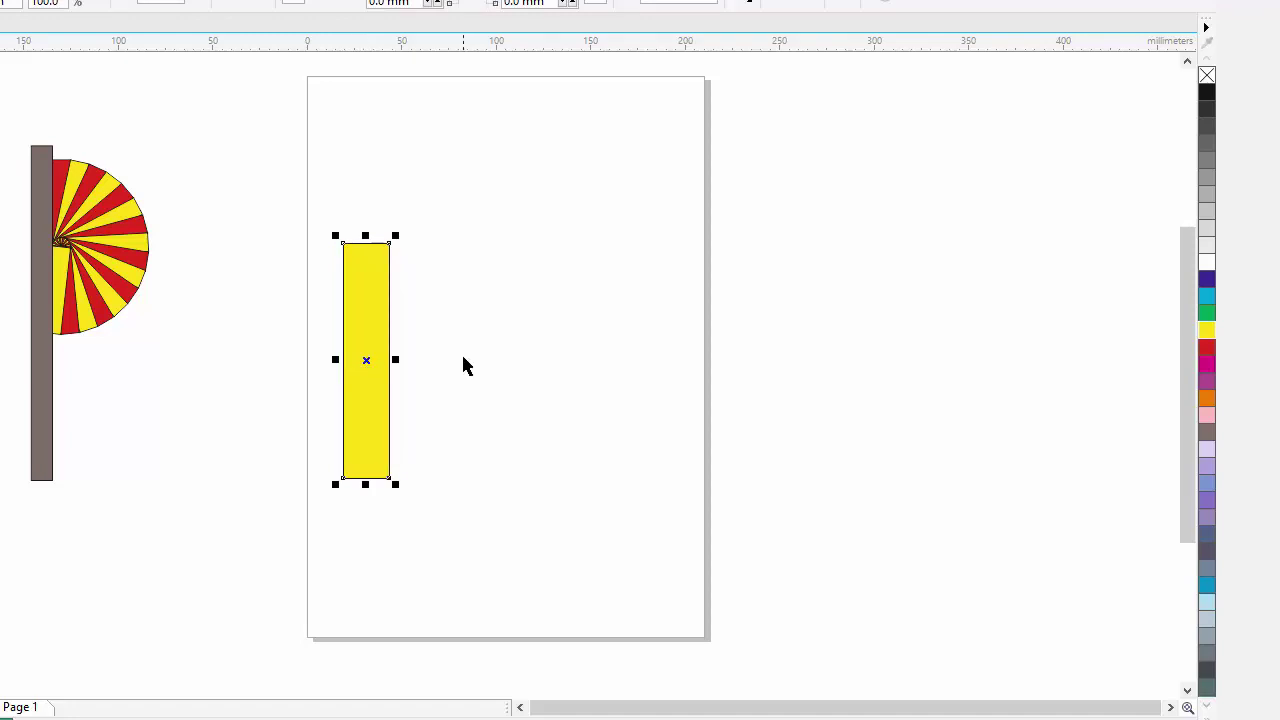
- Place a copy of the yellow bar about 57 mm to its right, and repeat it until eight bars form a row
click(371, 360)
drag(371, 360, 471, 355)
right_click(471, 362)
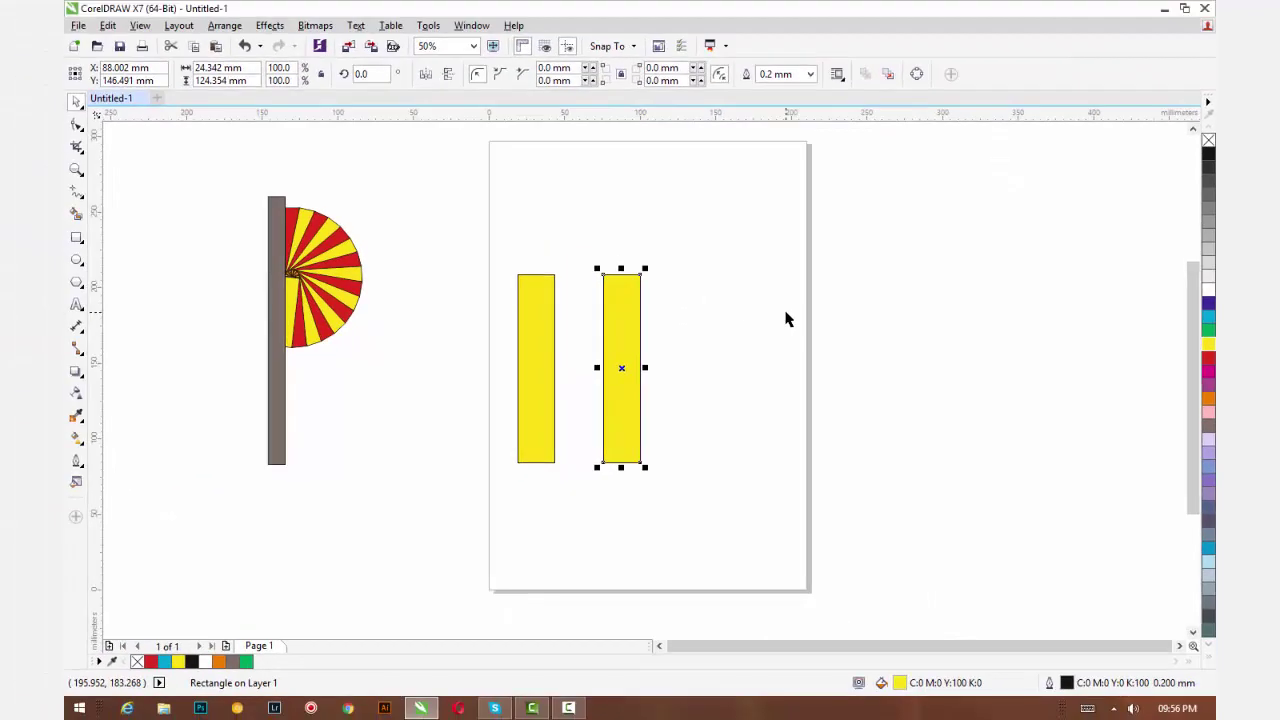
key(ctrl+r)
key(ctrl+r)
key(ctrl+r)
key(ctrl+r)
key(ctrl+r)
key(ctrl+r)
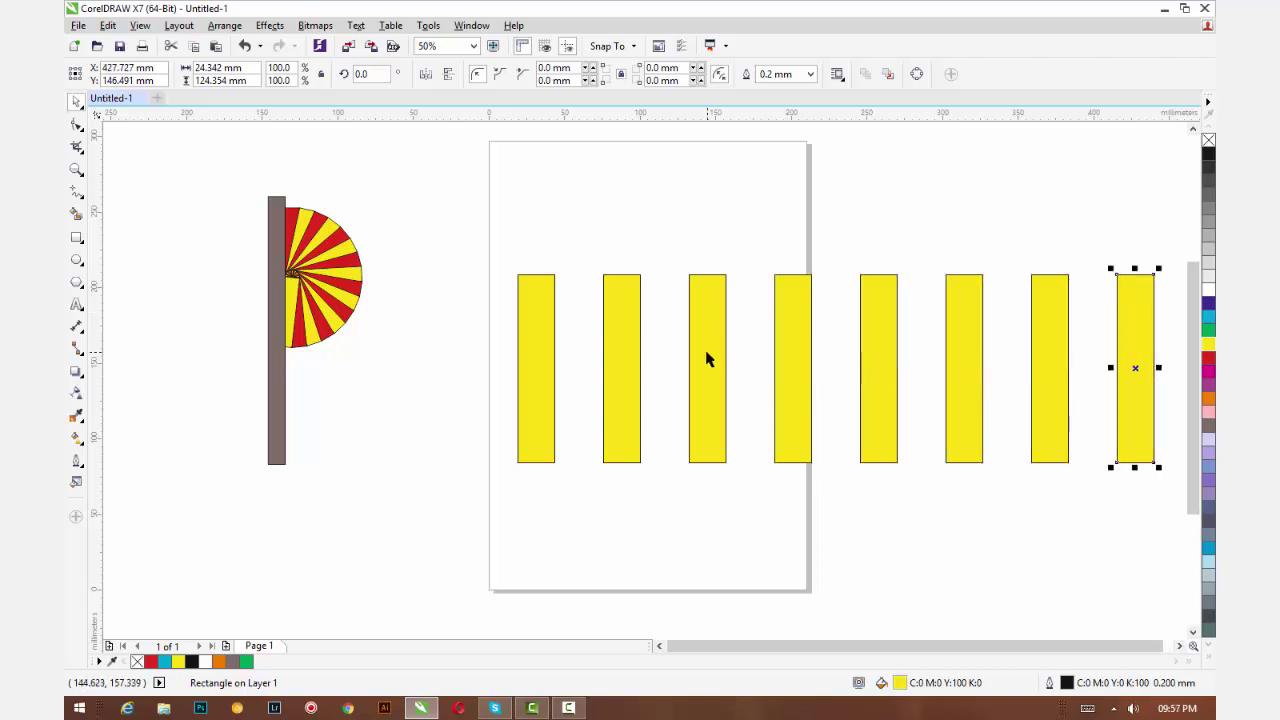
- Delete the seven copied bars and move the remaining yellow bar toward the upper part of the page
drag(598, 245, 1163, 489)
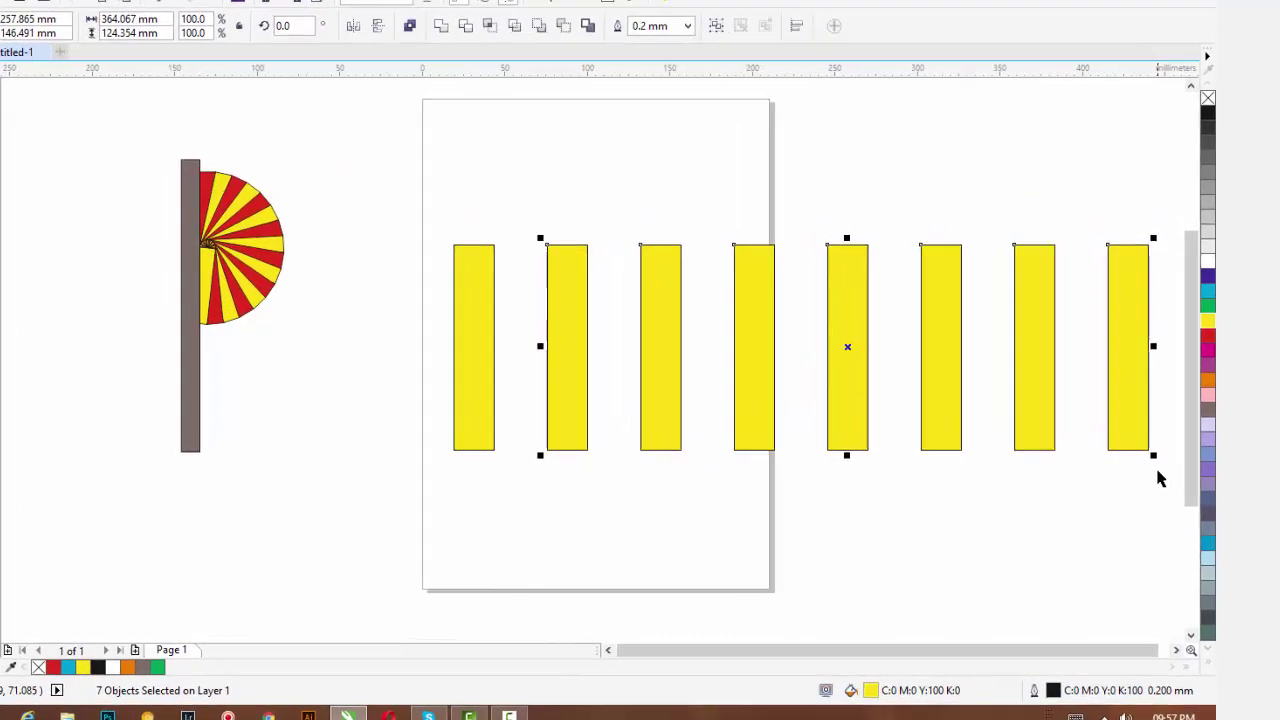
key(Delete)
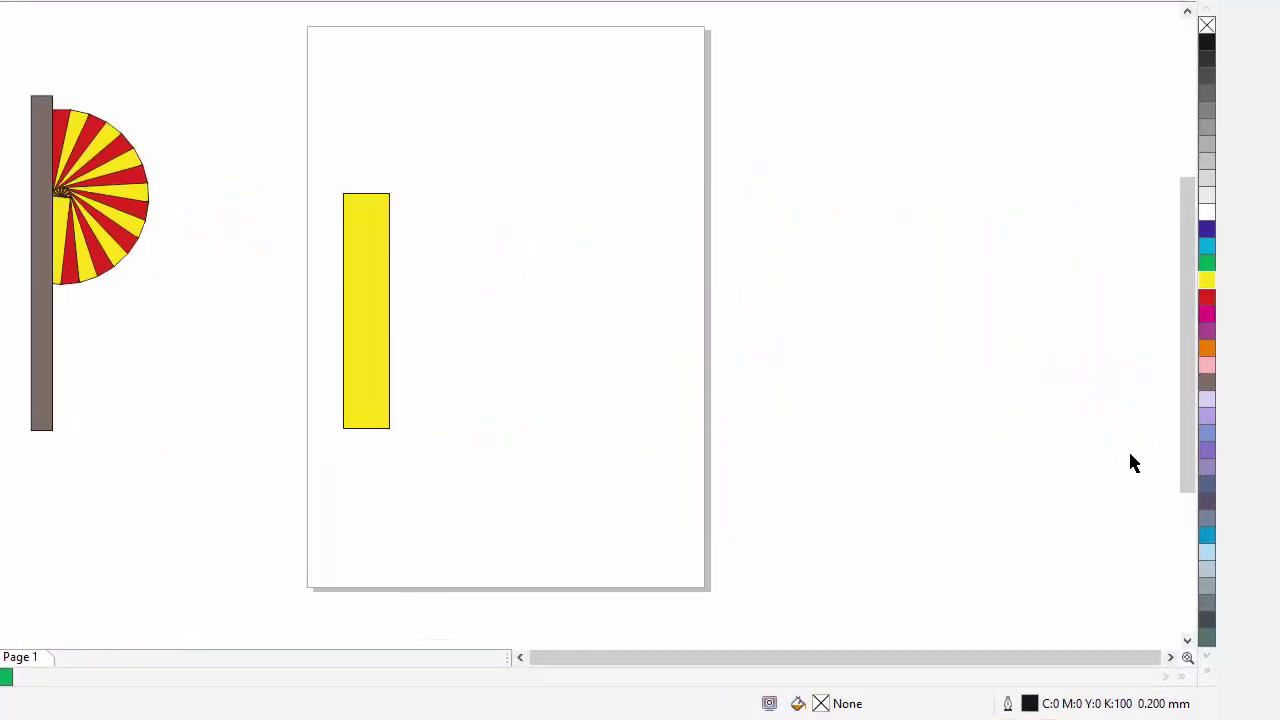
click(348, 338)
drag(357, 294, 365, 223)
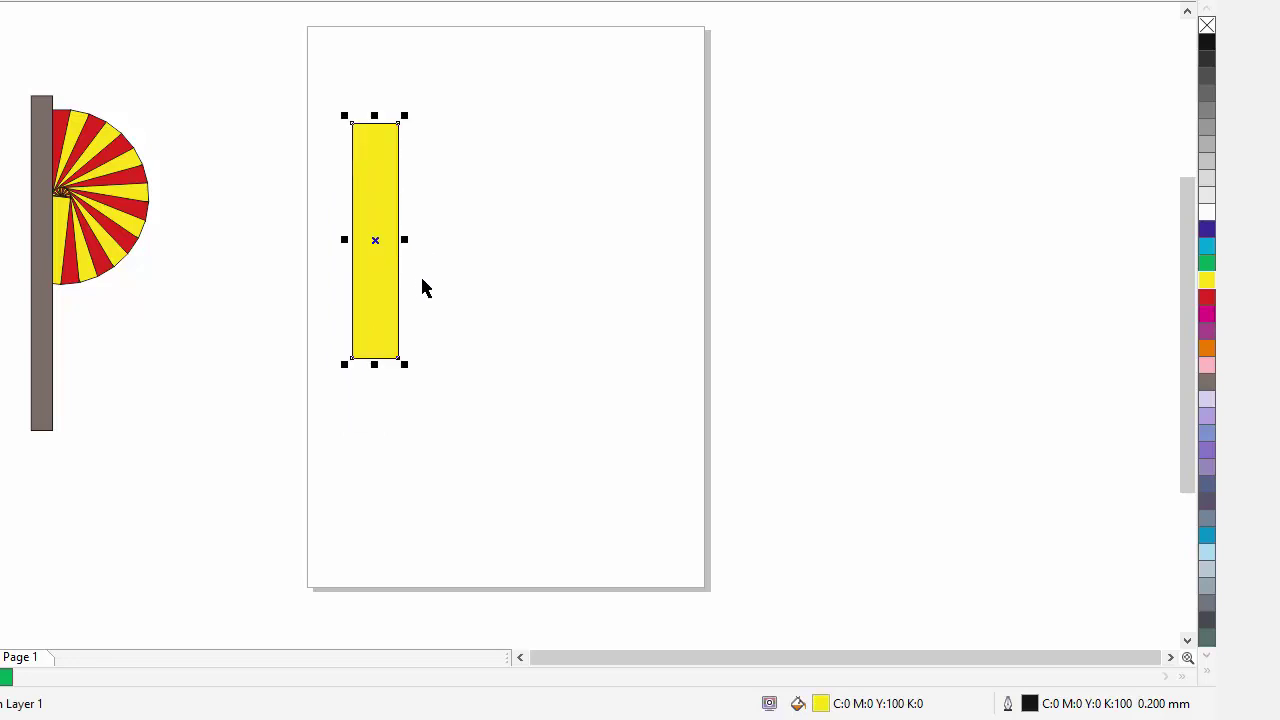
- Make a copy of the yellow bar rotated about 18.5° clockwise, and repeat it until nineteen bars form a full circle
click(372, 175)
drag(406, 117, 466, 170)
key(ctrl+r)
key(ctrl+r)
key(ctrl+r)
key(ctrl+r)
key(ctrl+r)
key(ctrl+r)
key(ctrl+r)
key(ctrl+r)
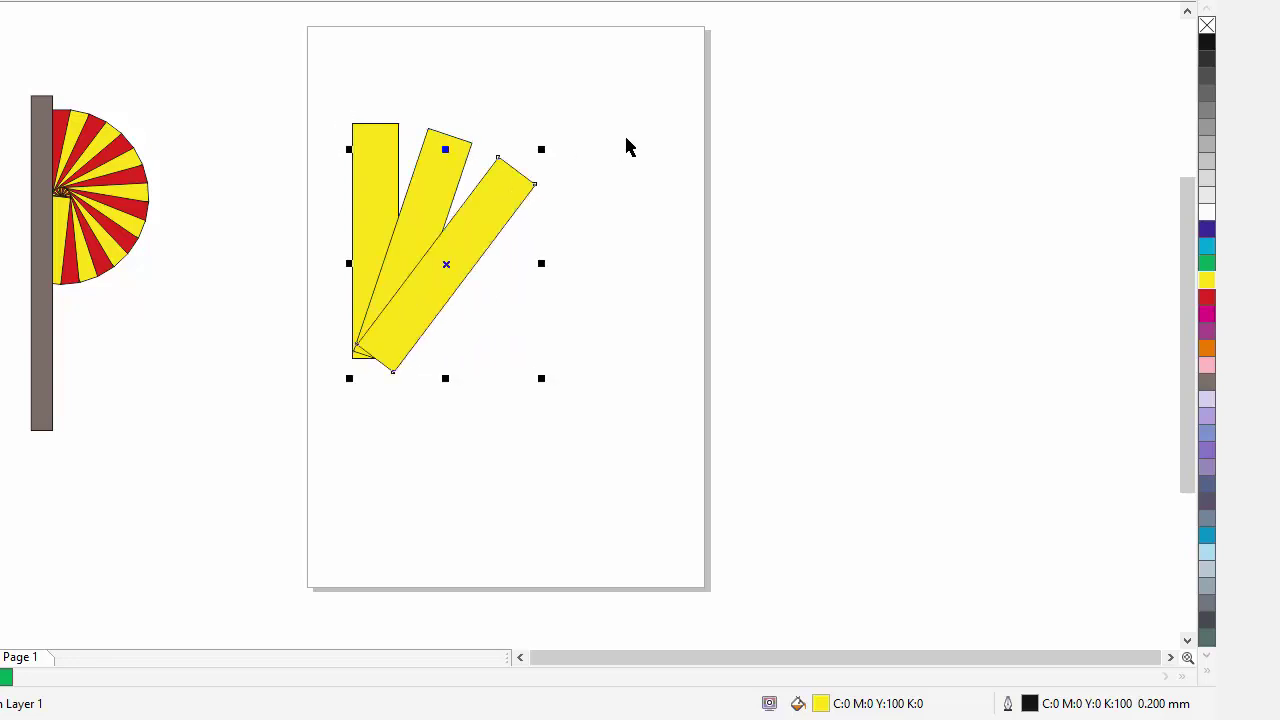
key(ctrl+r)
key(ctrl+r)
key(ctrl+r)
key(ctrl+r)
key(ctrl+r)
key(ctrl+r)
key(ctrl+r)
key(ctrl+r)
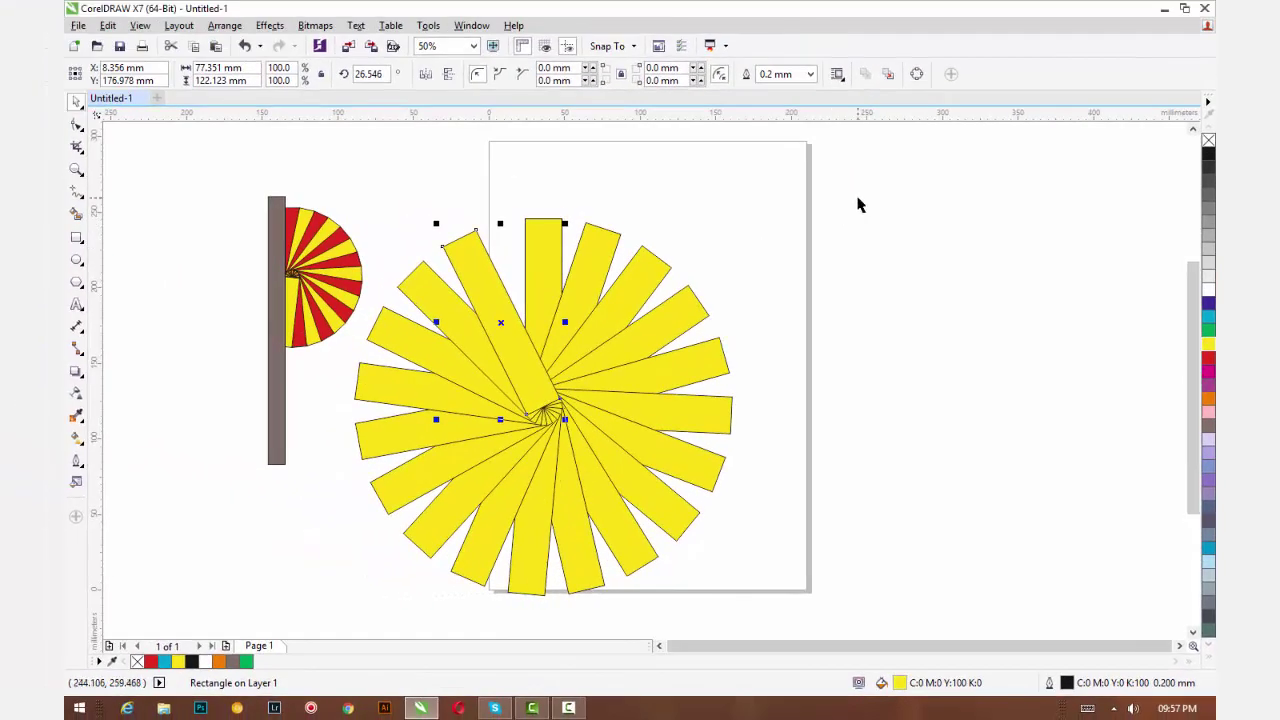
- Delete the whole wheel of yellow bars and select the striped P-shaped artwork beside the page
drag(858, 198, 341, 618)
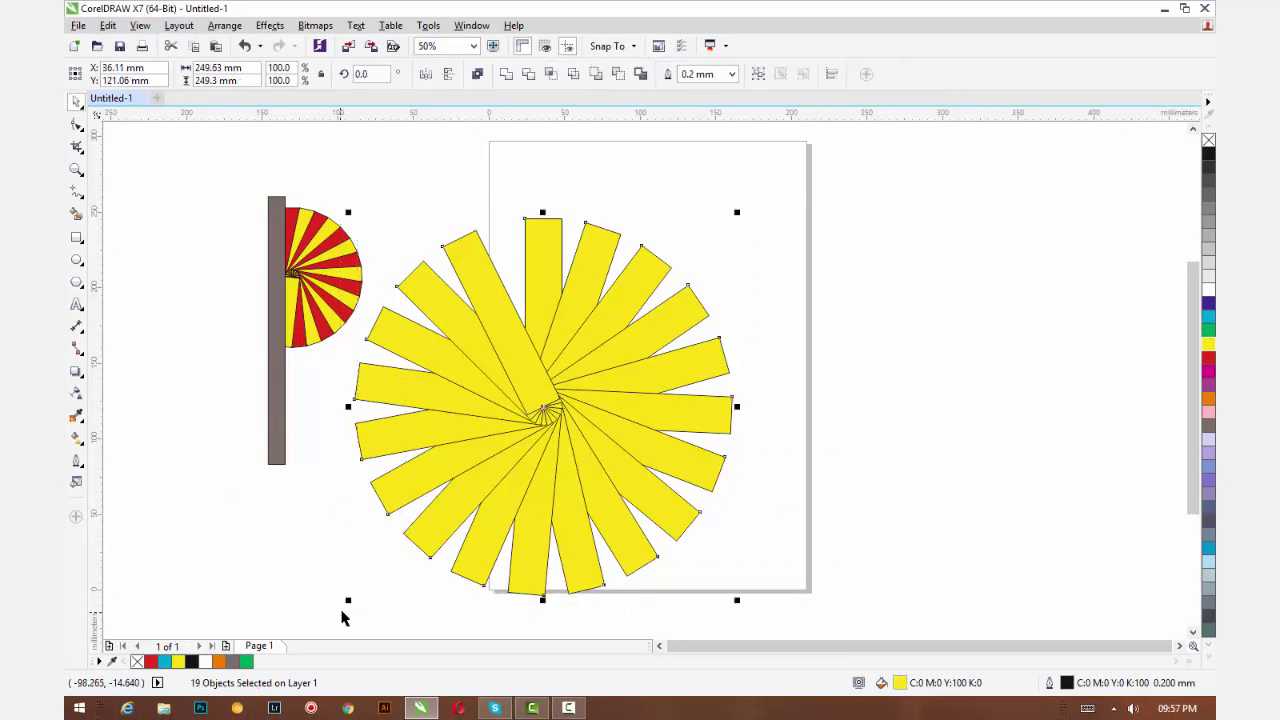
key(Delete)
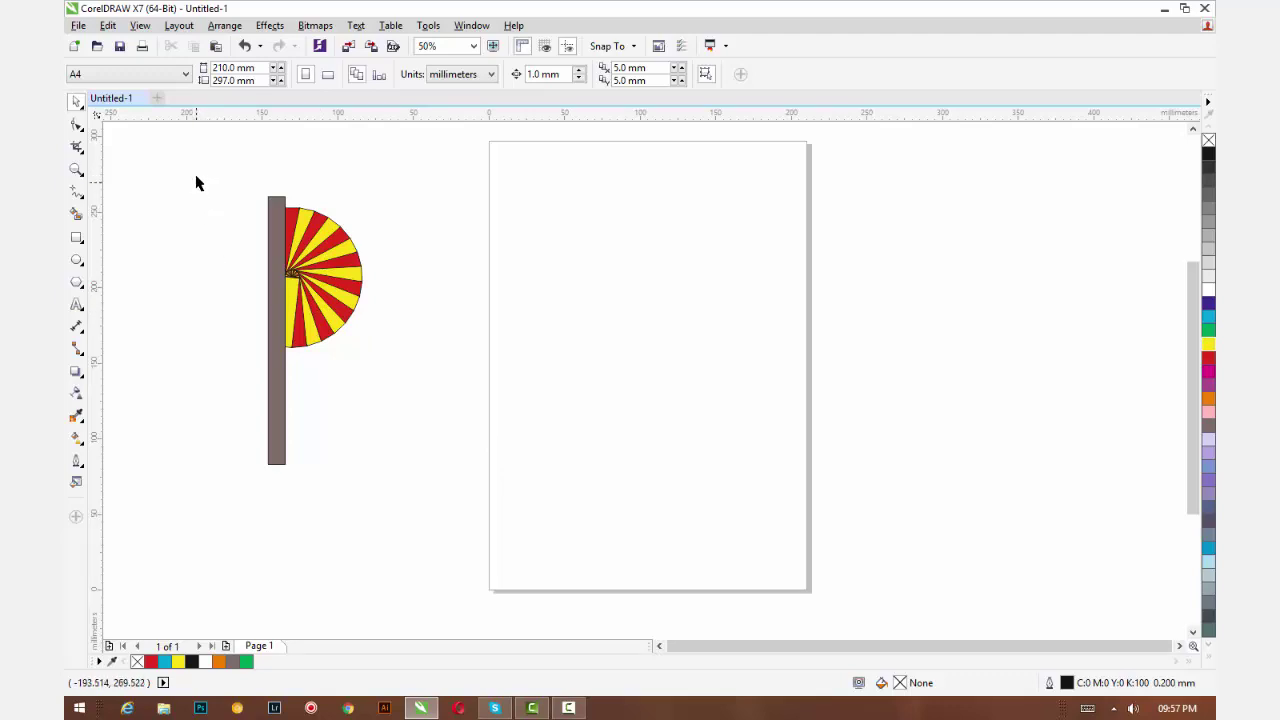
drag(196, 177, 386, 504)
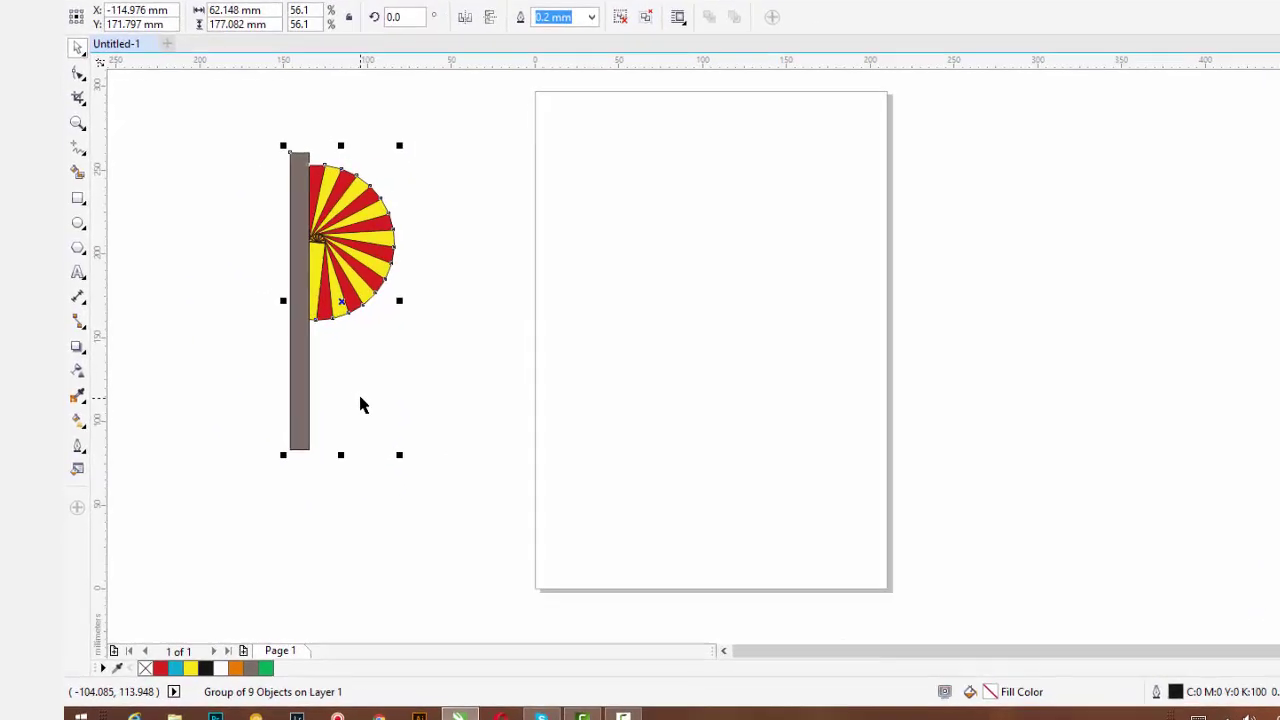
- Draw a rectangle about 55 × 67 mm across the page's left edge and fill it red
click(80, 316)
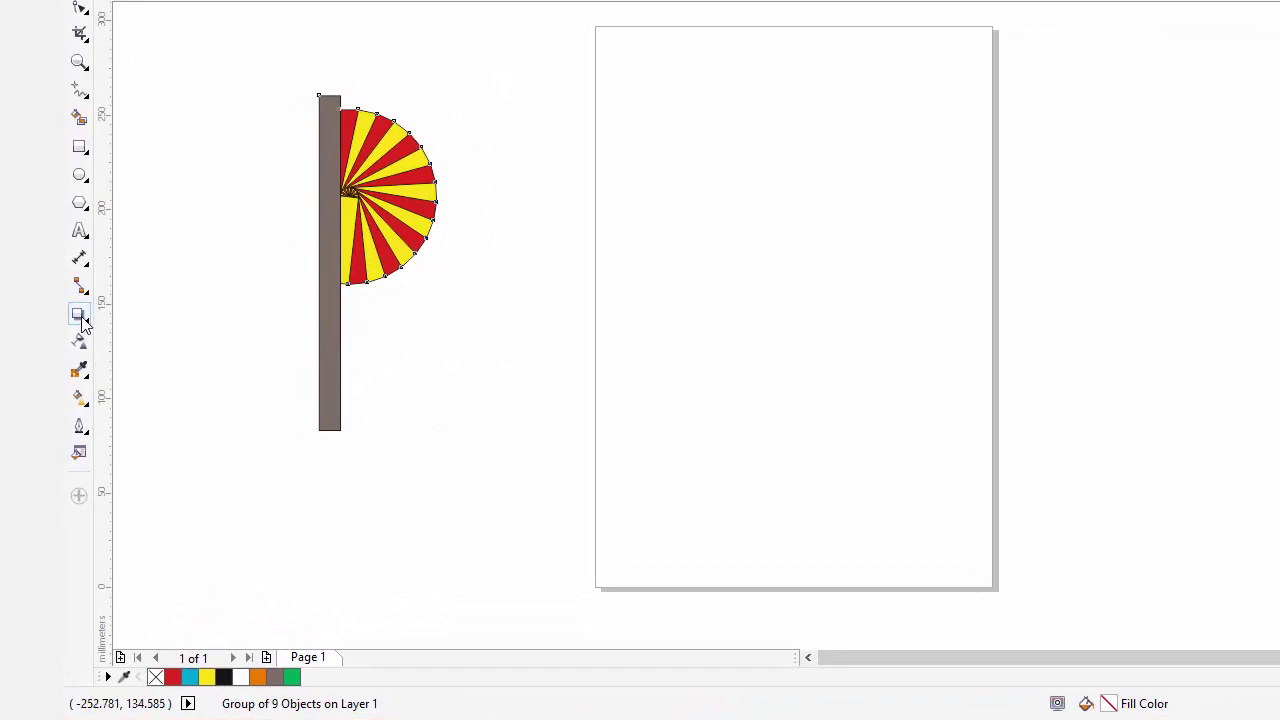
click(80, 146)
drag(530, 194, 634, 322)
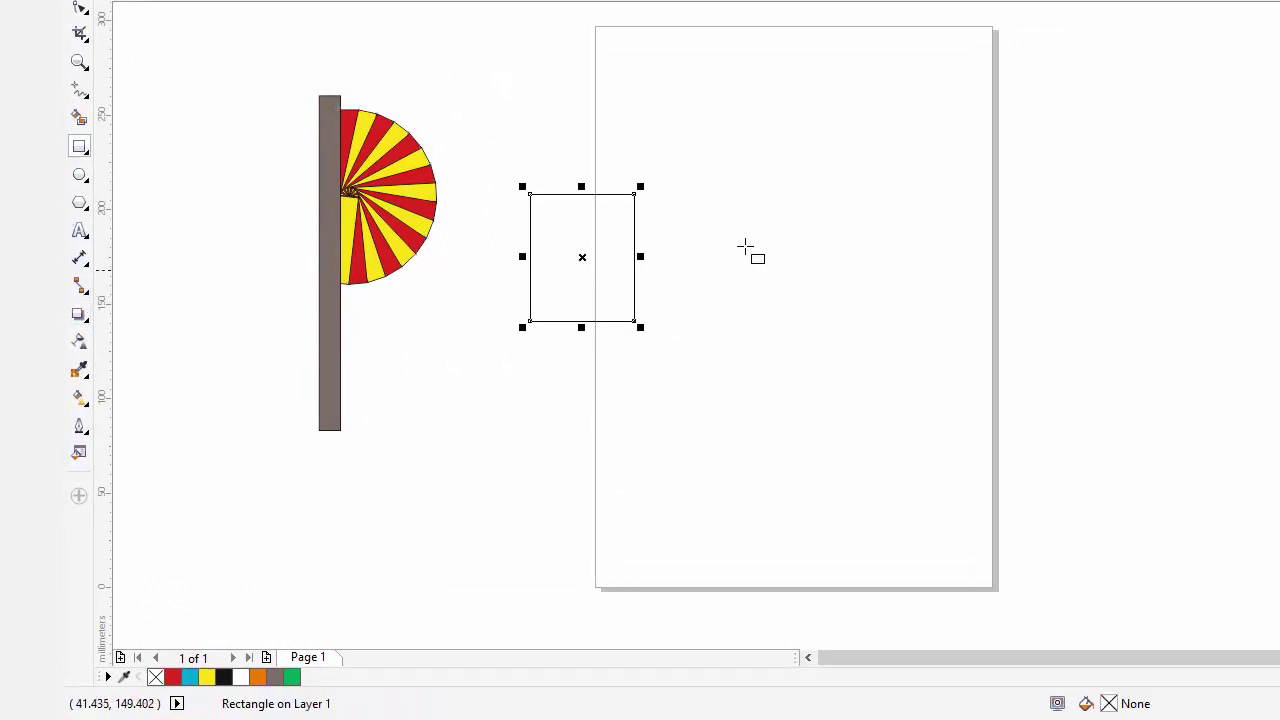
click(172, 677)
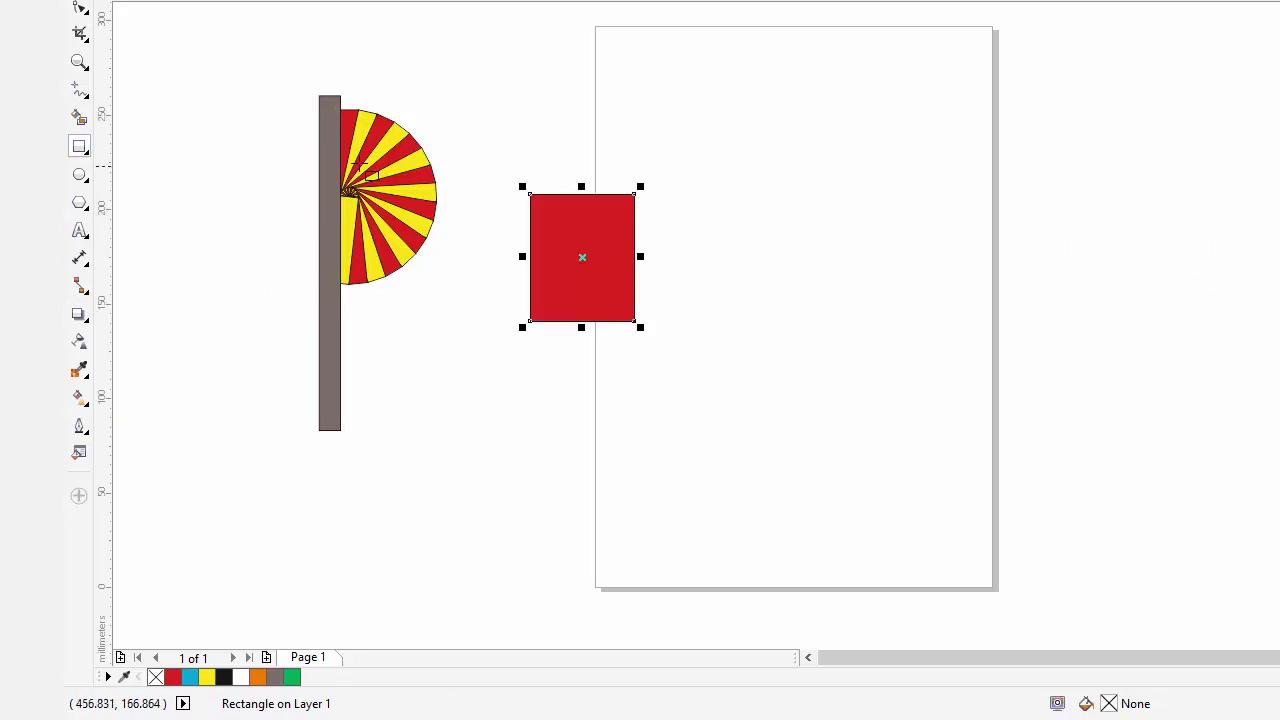
- Draw an ellipse about 58 × 76 mm near the middle of the page and fill it yellow
click(80, 174)
drag(729, 184, 833, 333)
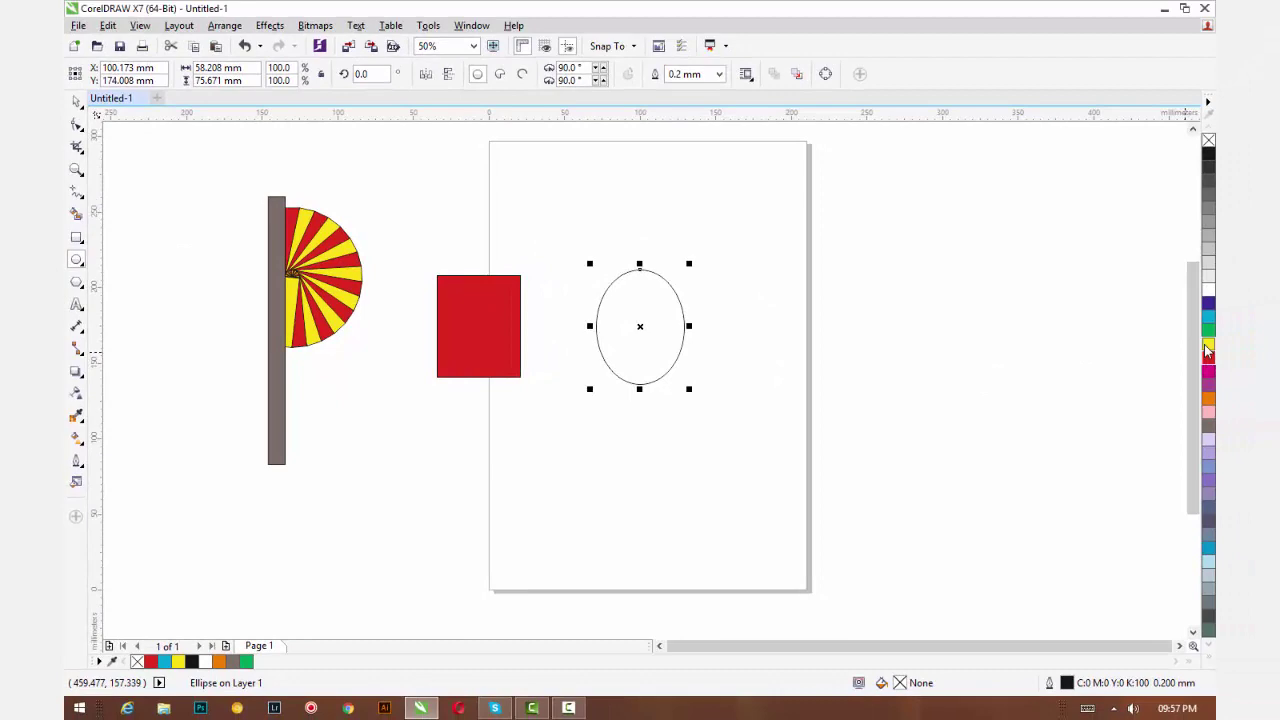
click(1207, 344)
- Draw a five-sided polygon across the page's right edge and fill it yellow
click(76, 282)
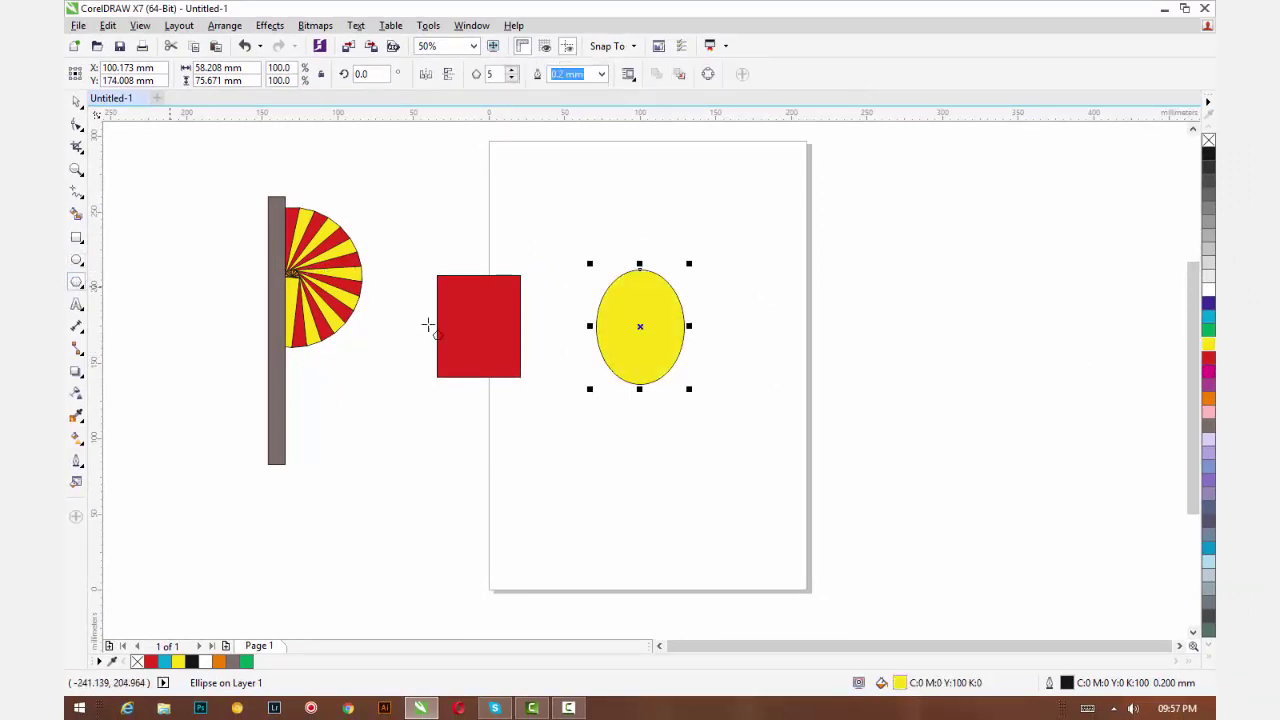
drag(770, 261, 874, 372)
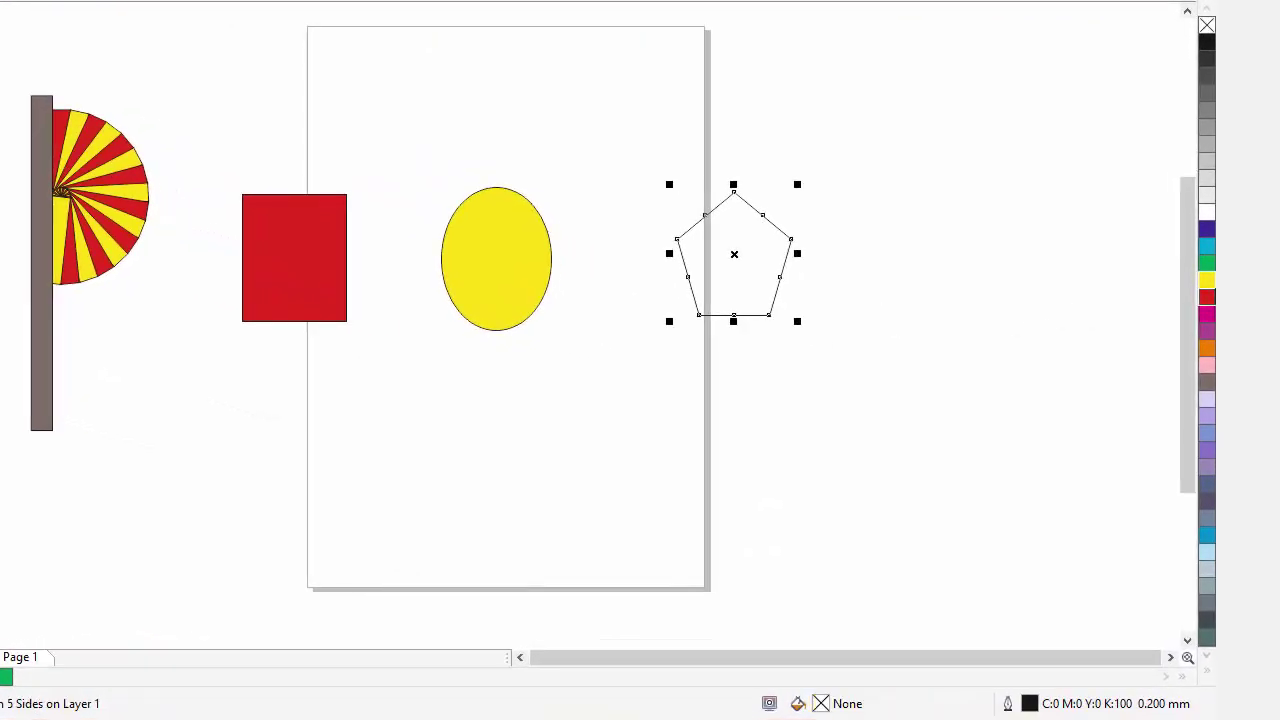
click(1207, 280)
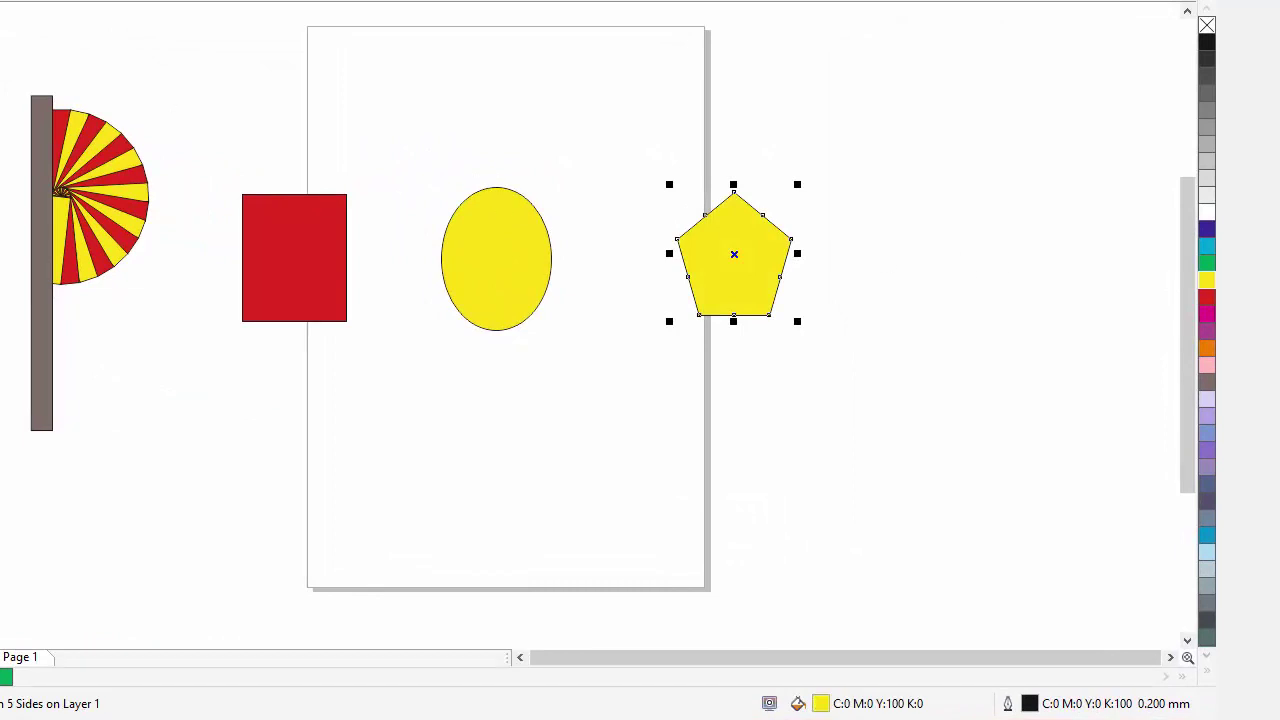
- Align the ellipse and pentagon with the red rectangle by top edges, by bottom edges, and finally by horizontal centre line
drag(174, 153, 929, 379)
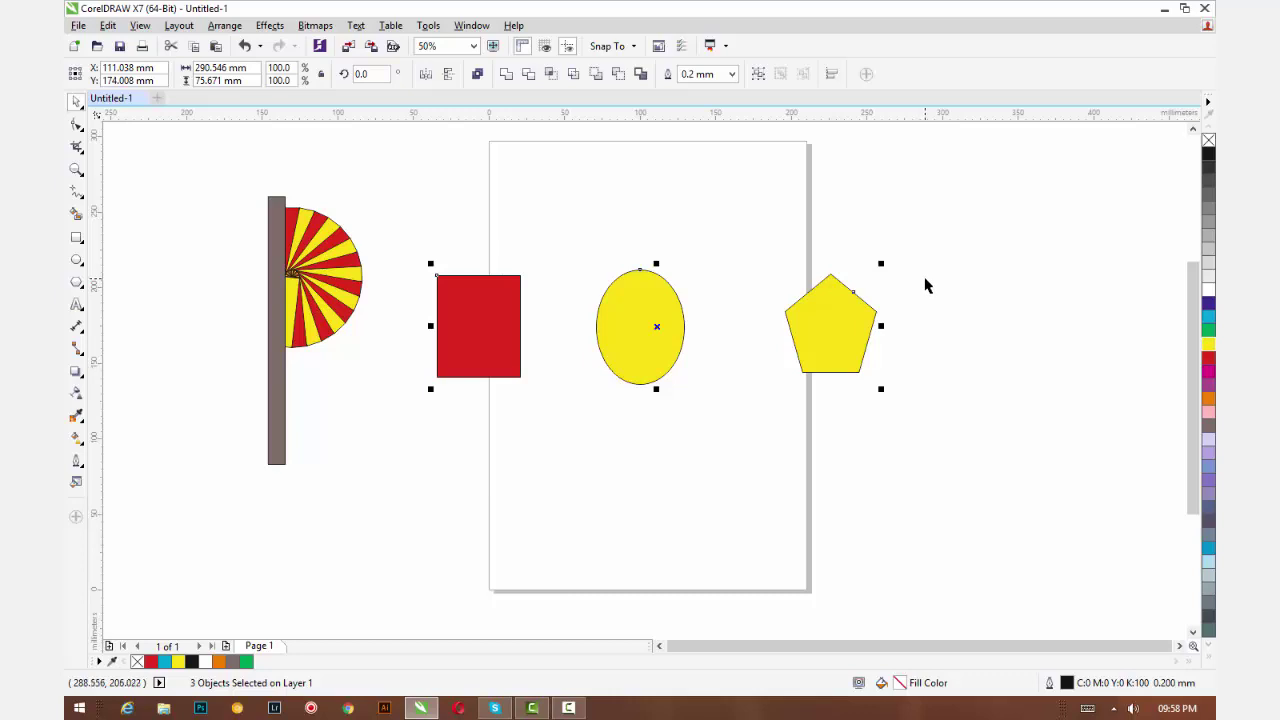
key(Down)
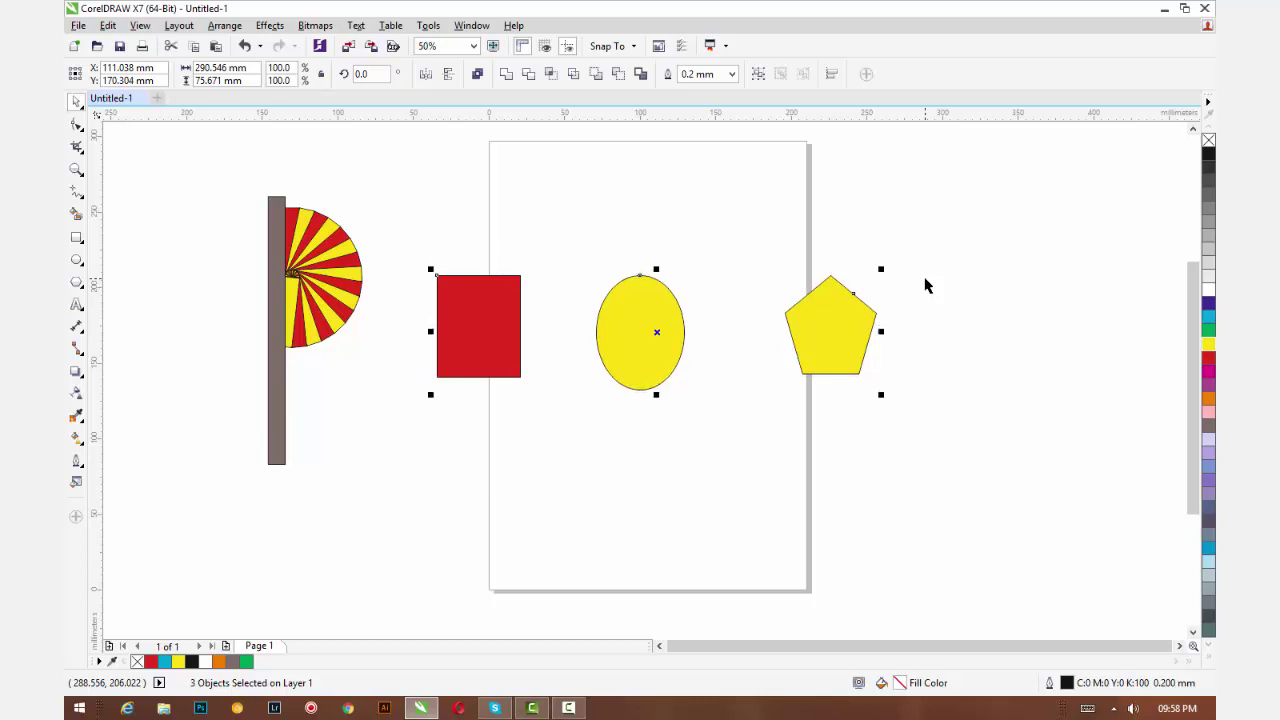
key(b)
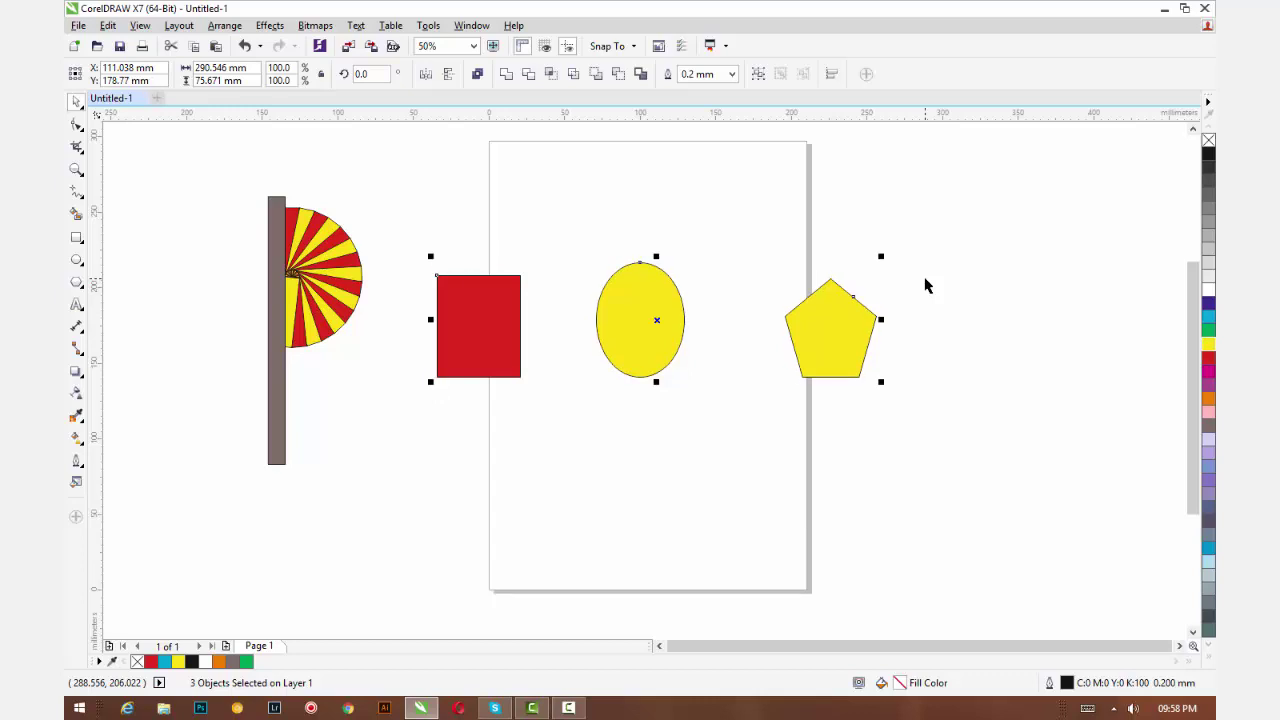
key(e)
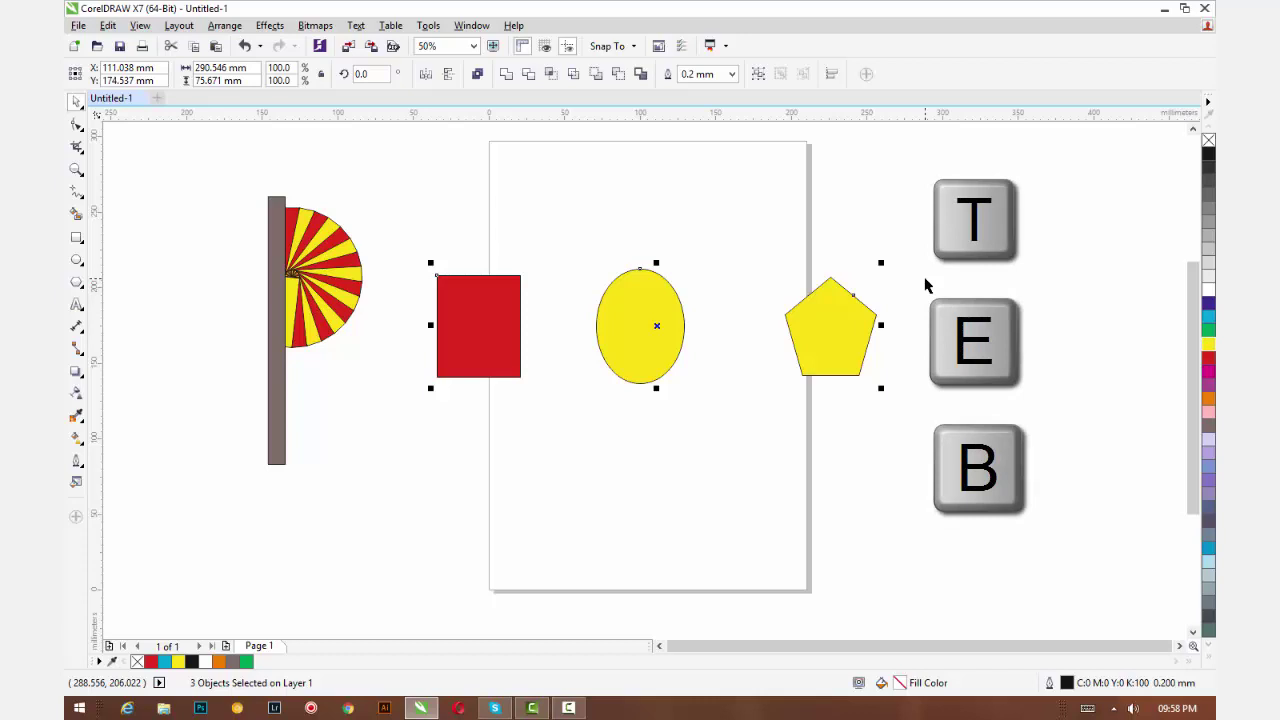
click(900, 341)
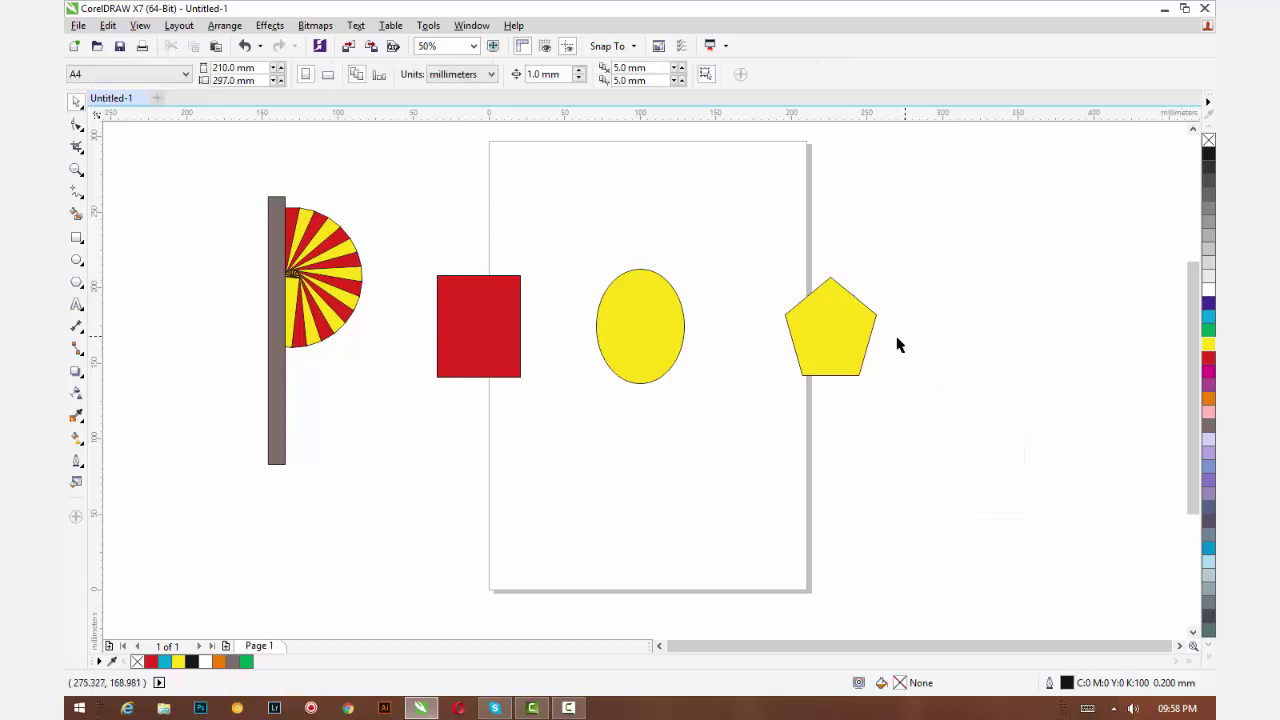
- Stack the rectangle, ellipse and pentagon in a column on the page, and align them to the rectangle's right edge
drag(513, 341, 613, 236)
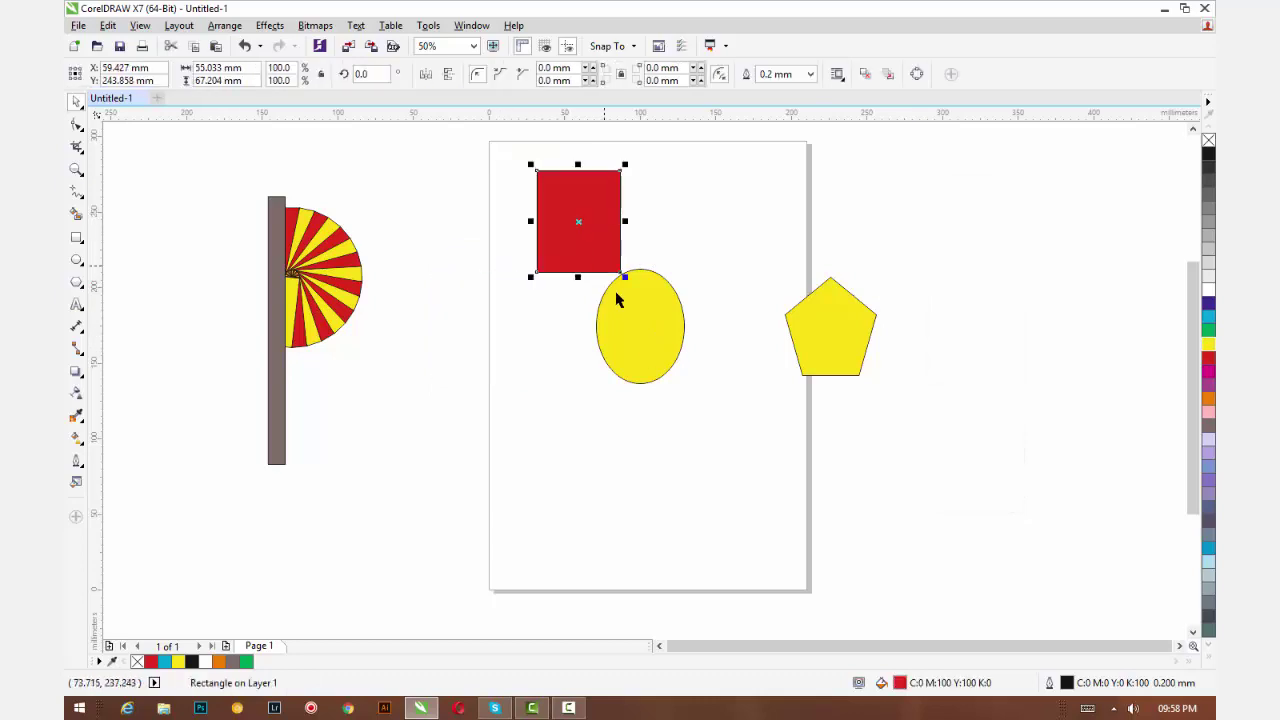
drag(622, 310, 574, 357)
drag(810, 335, 565, 515)
drag(492, 150, 670, 594)
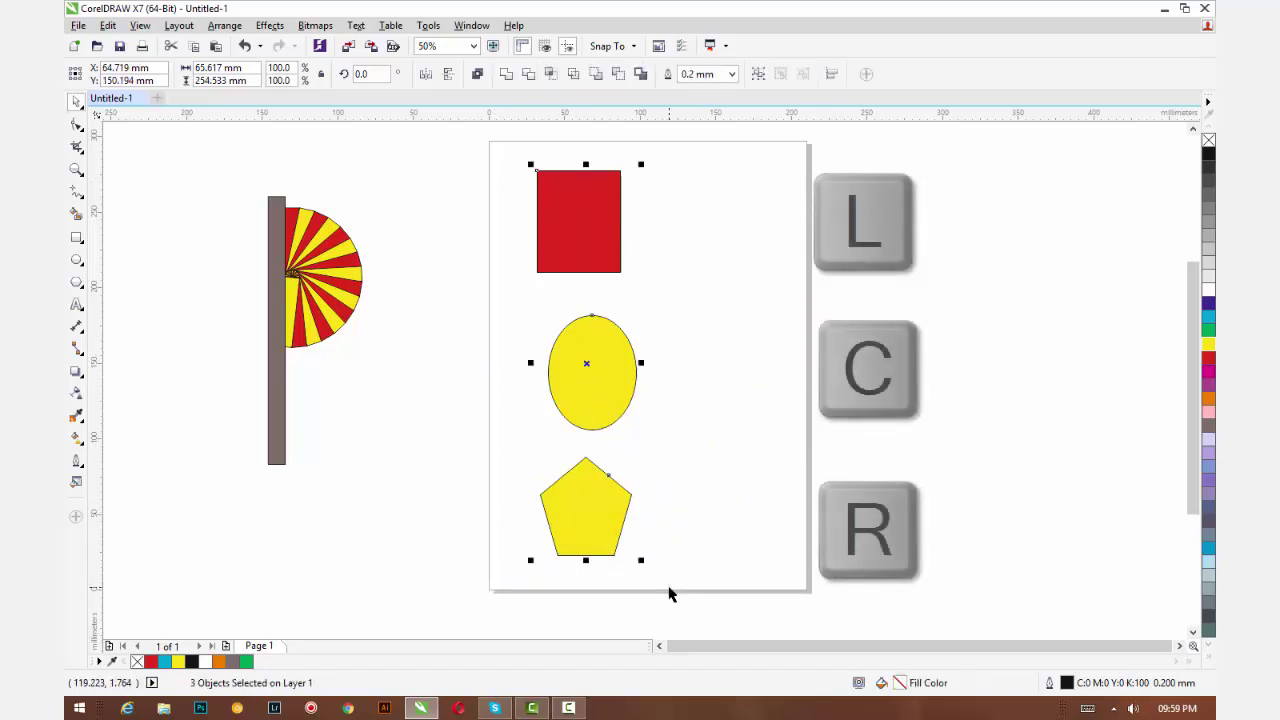
key(l)
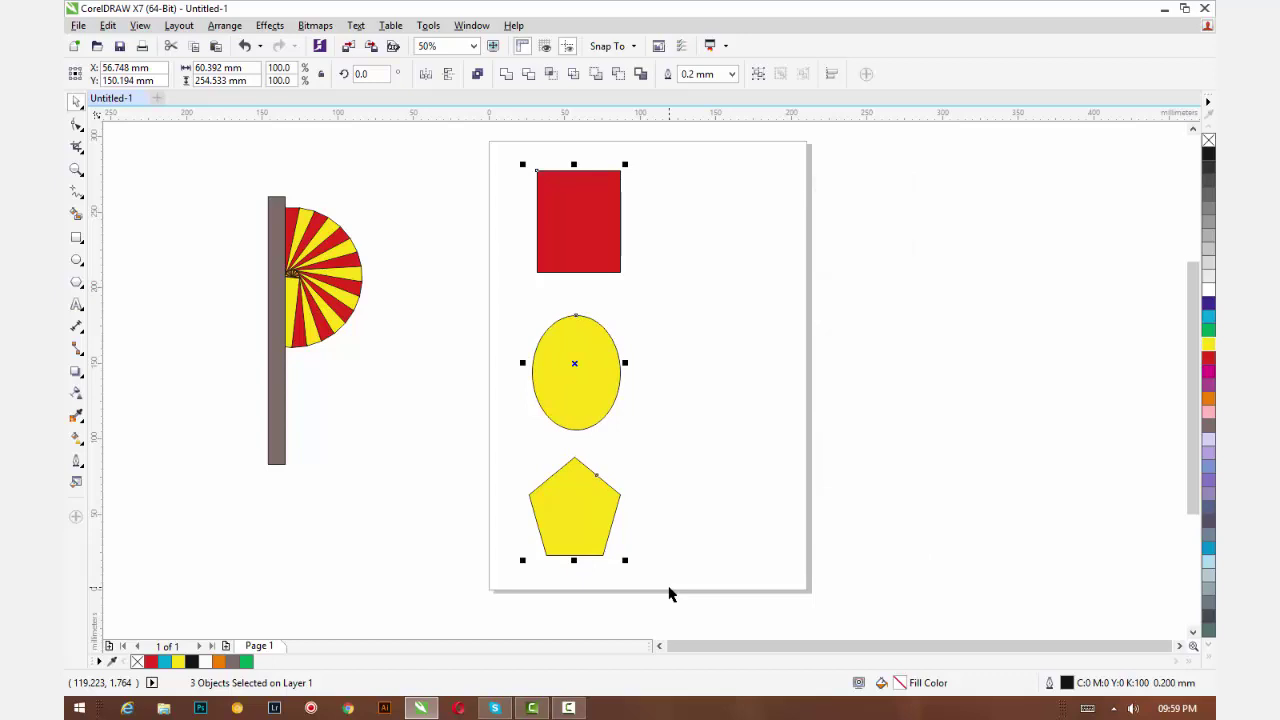
- Align the rectangle, ellipse and pentagon on a common vertical centre line
key(c)
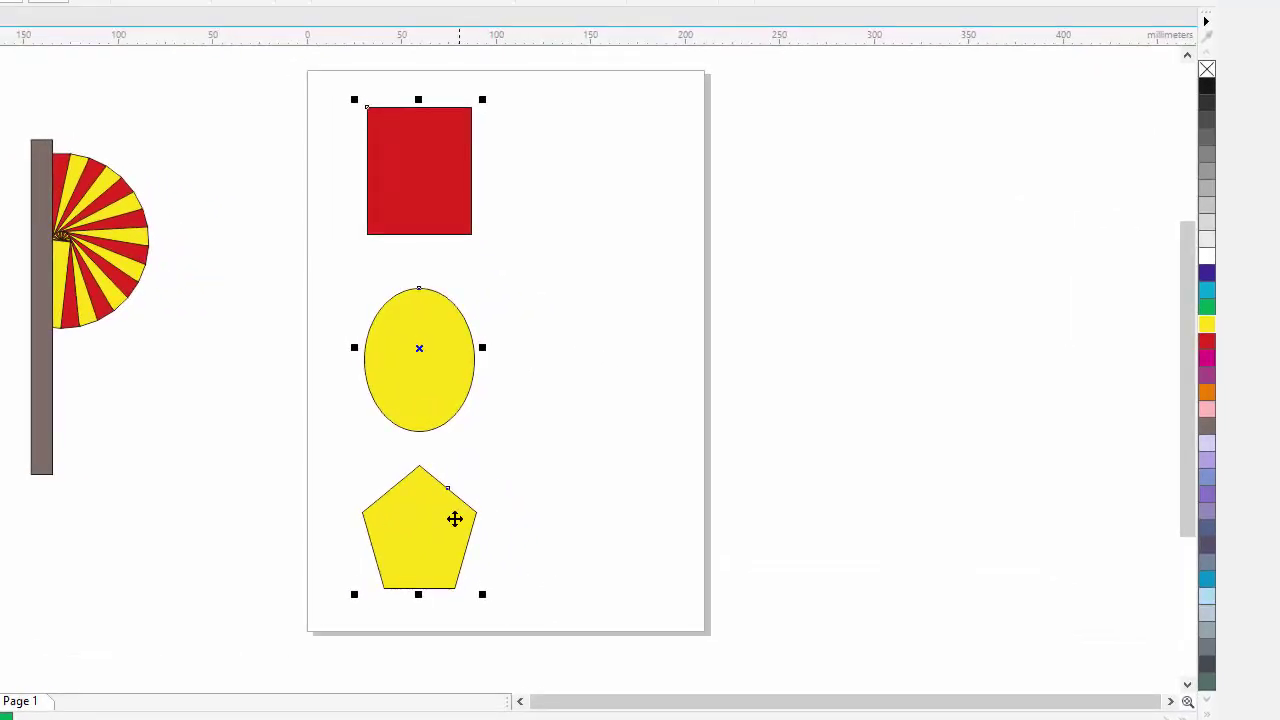
click(562, 496)
- Move the rectangle and ellipse across the page's right edge so they overlap, and enlarge them to about 124 × 152 mm and 123 × 160 mm
drag(450, 232, 774, 532)
drag(451, 371, 663, 361)
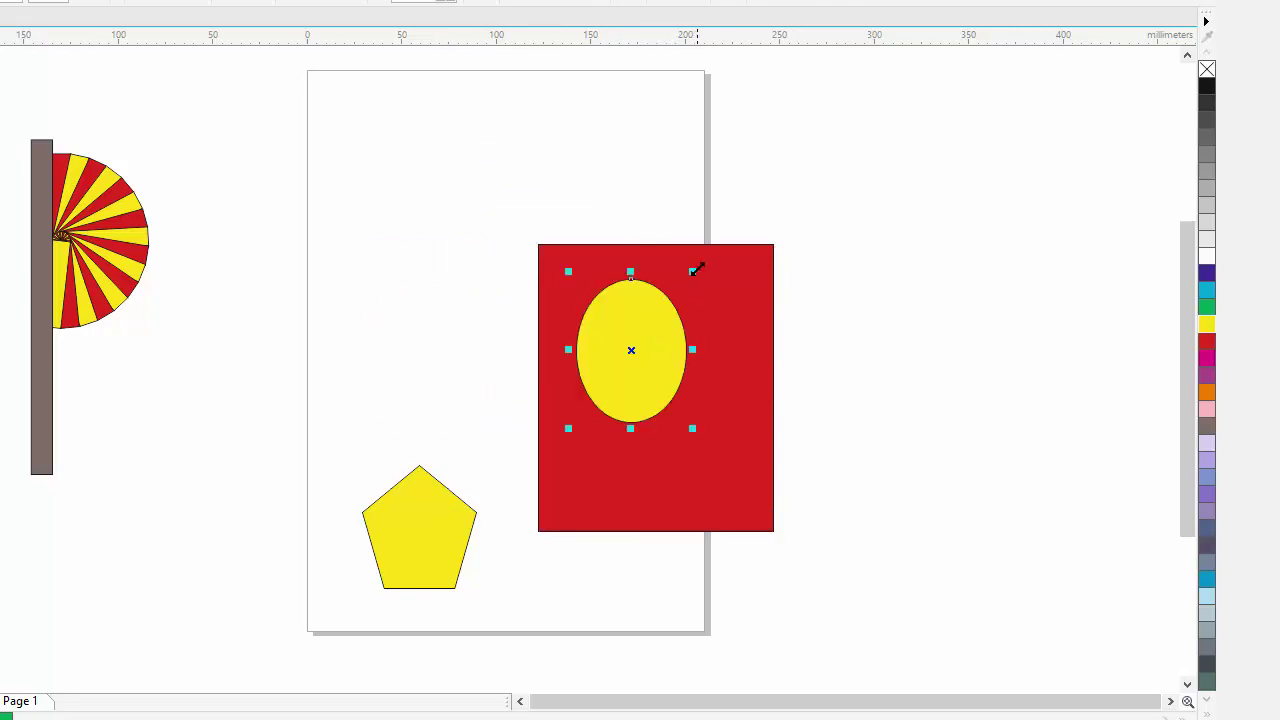
drag(693, 270, 818, 70)
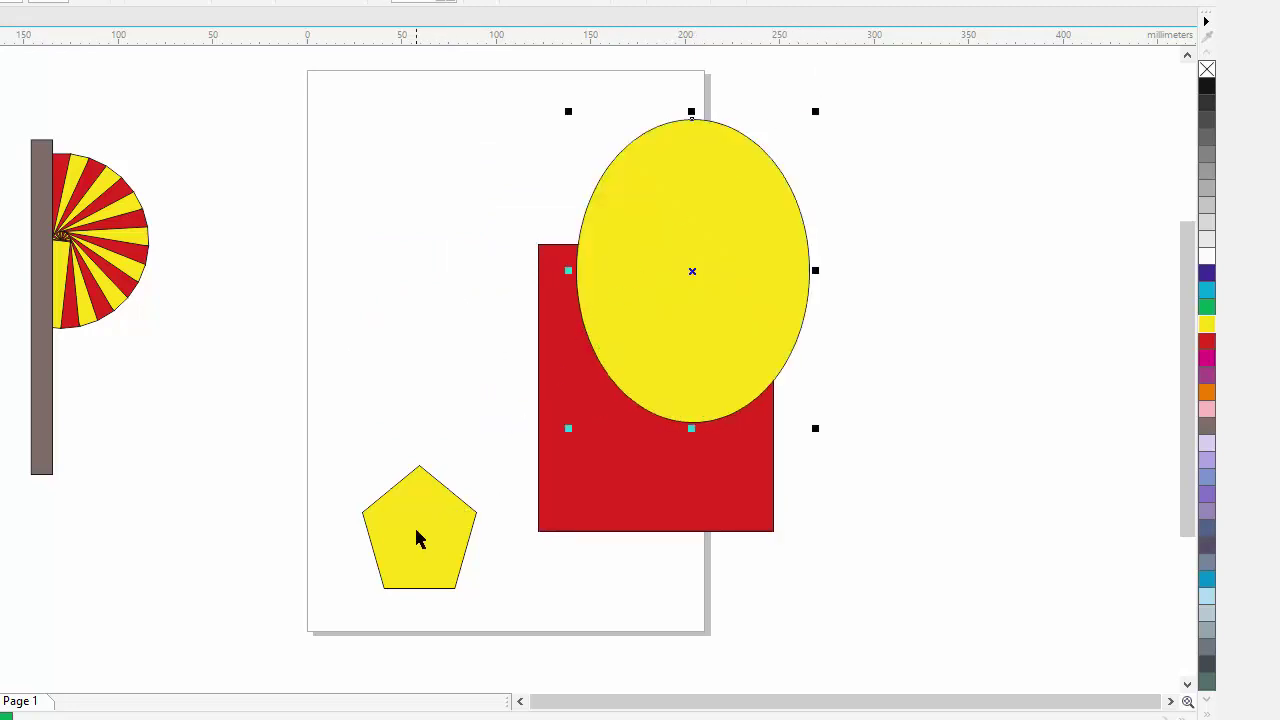
- Move the pentagon over the rectangle and ellipse, enlarge it to about 119 × 118 mm and fill it cyan
drag(420, 534, 631, 373)
drag(565, 445, 477, 591)
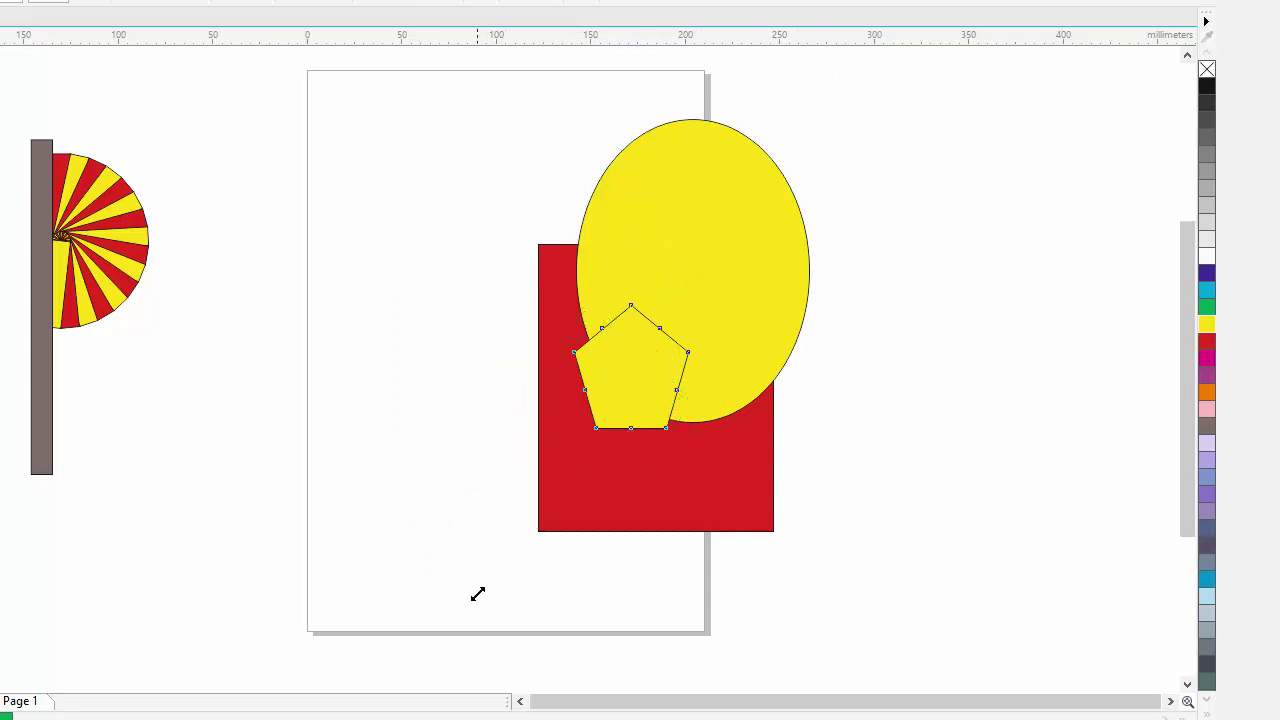
click(1207, 290)
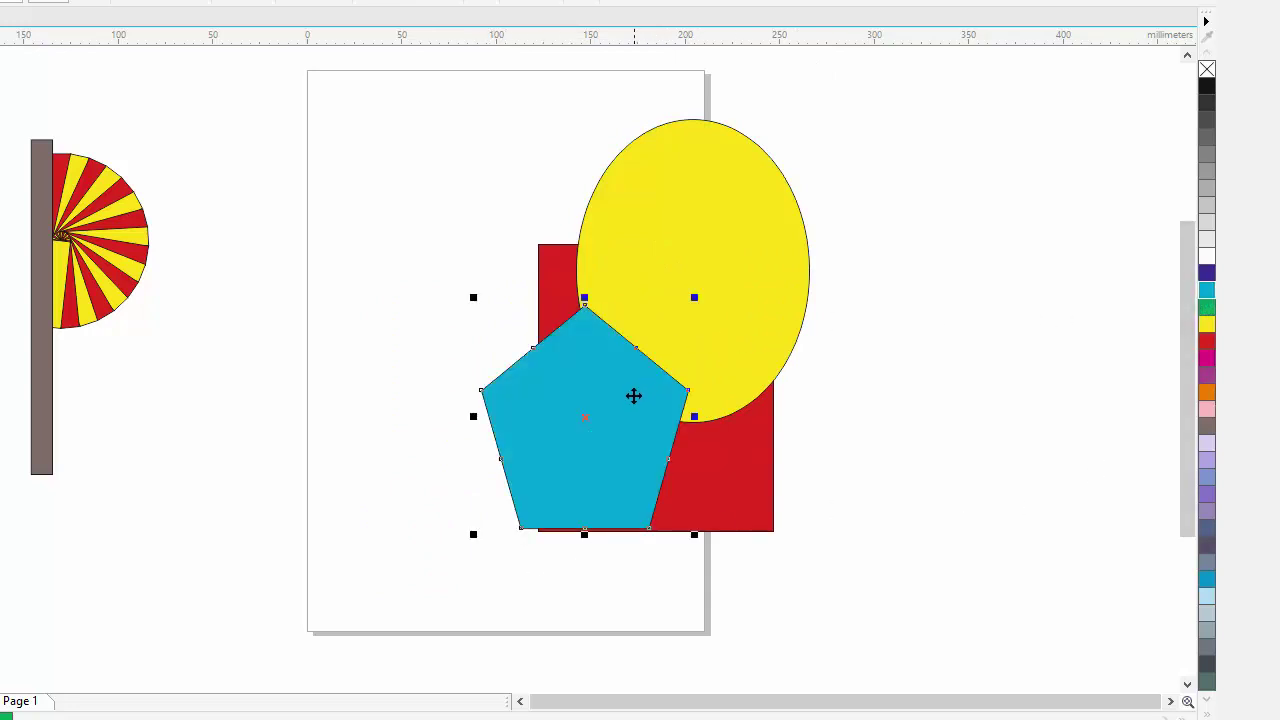
drag(473, 416, 458, 420)
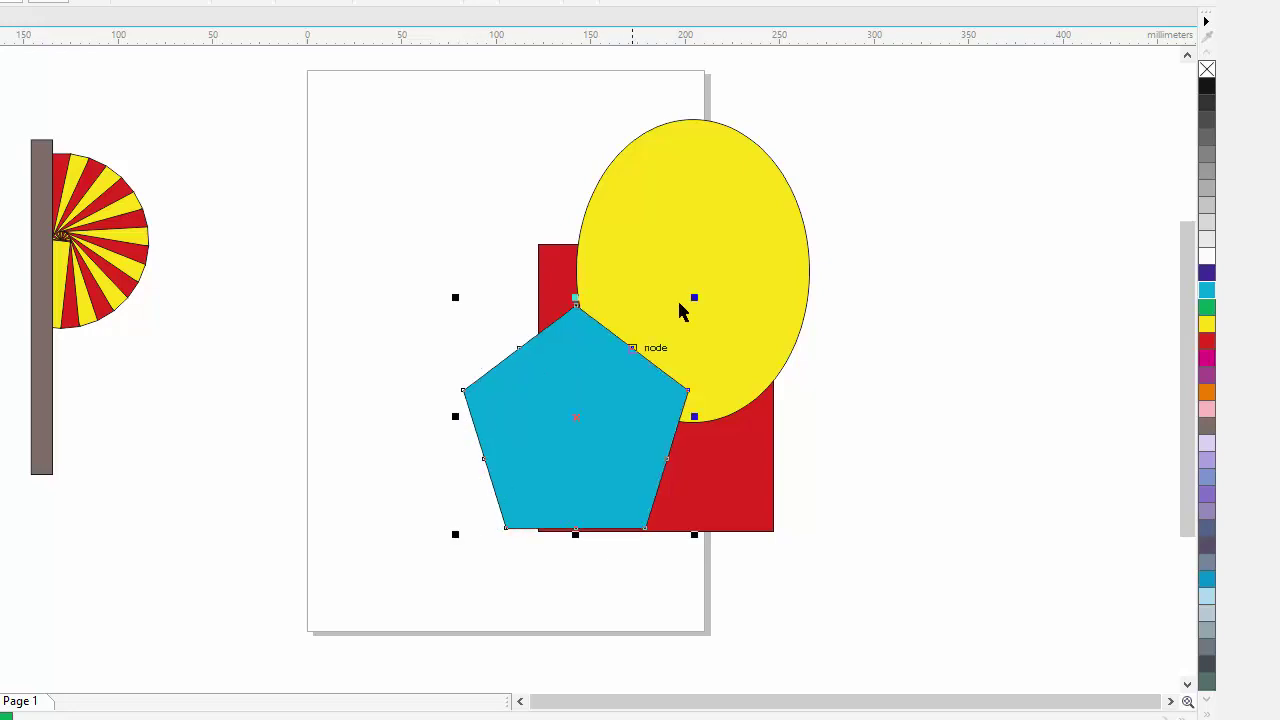
drag(578, 372, 596, 396)
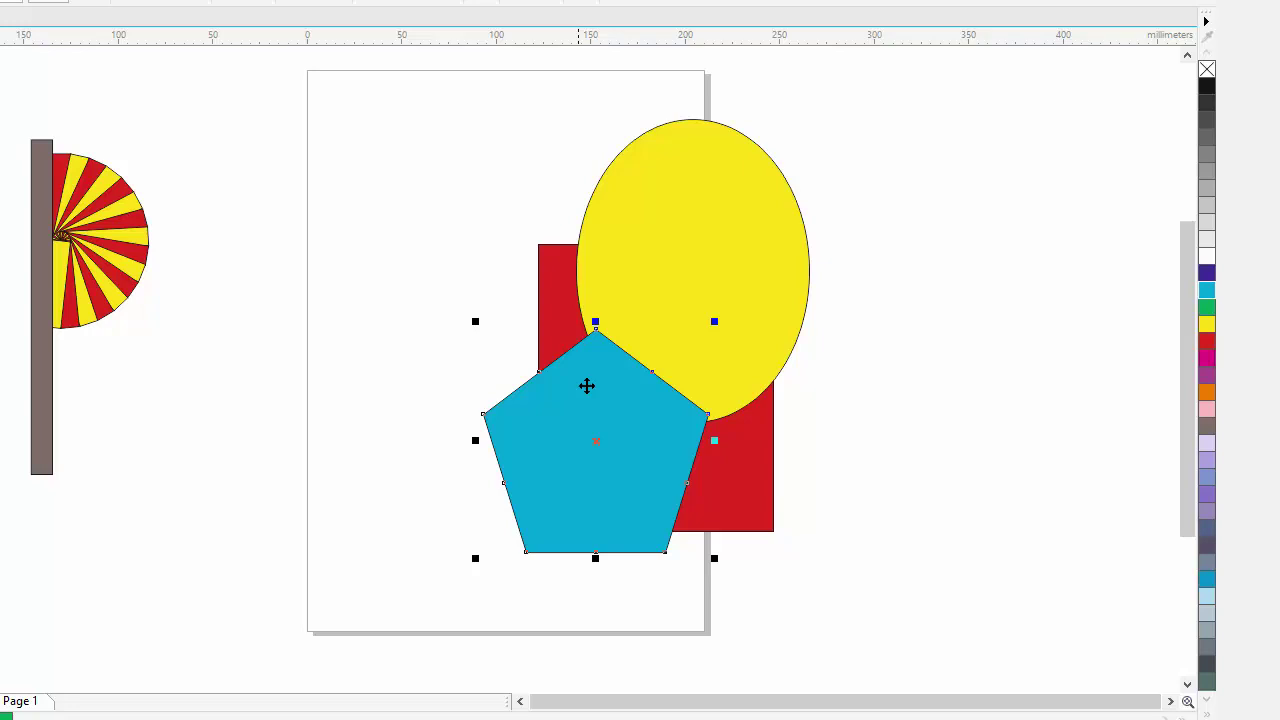
click(874, 304)
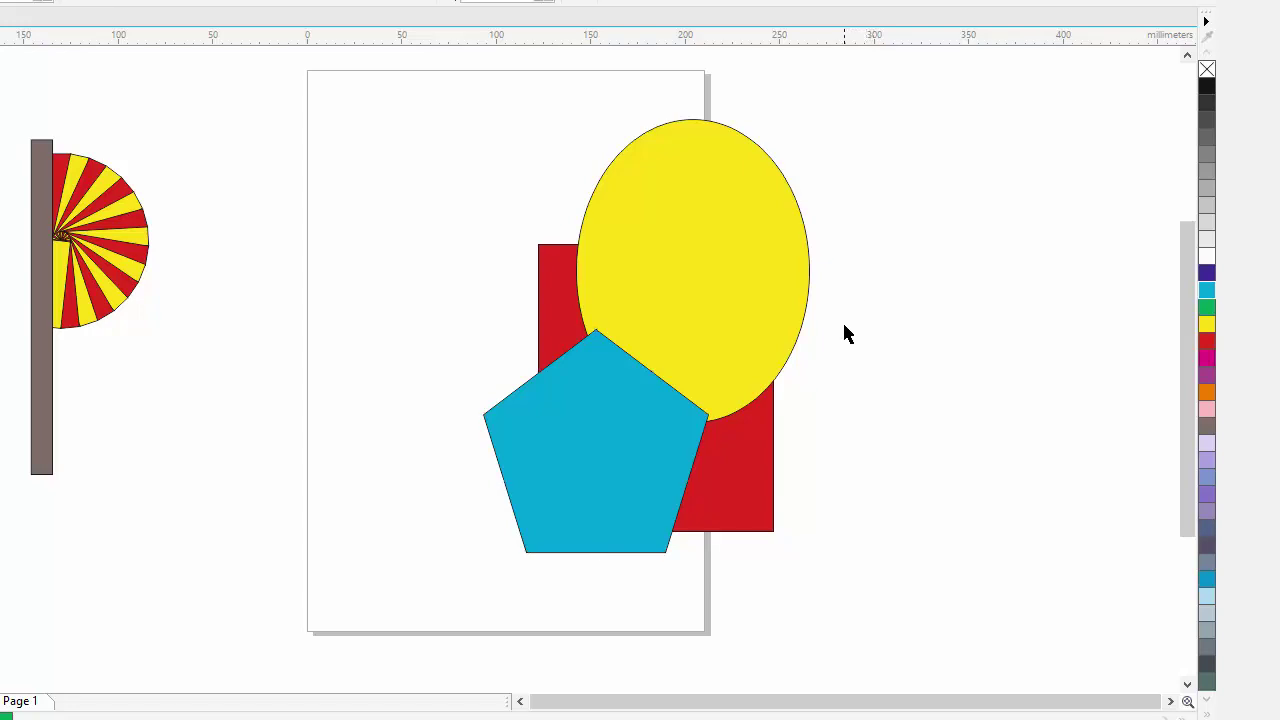
- Send the pentagon to the back of the stack and return it to the front, twice
click(664, 426)
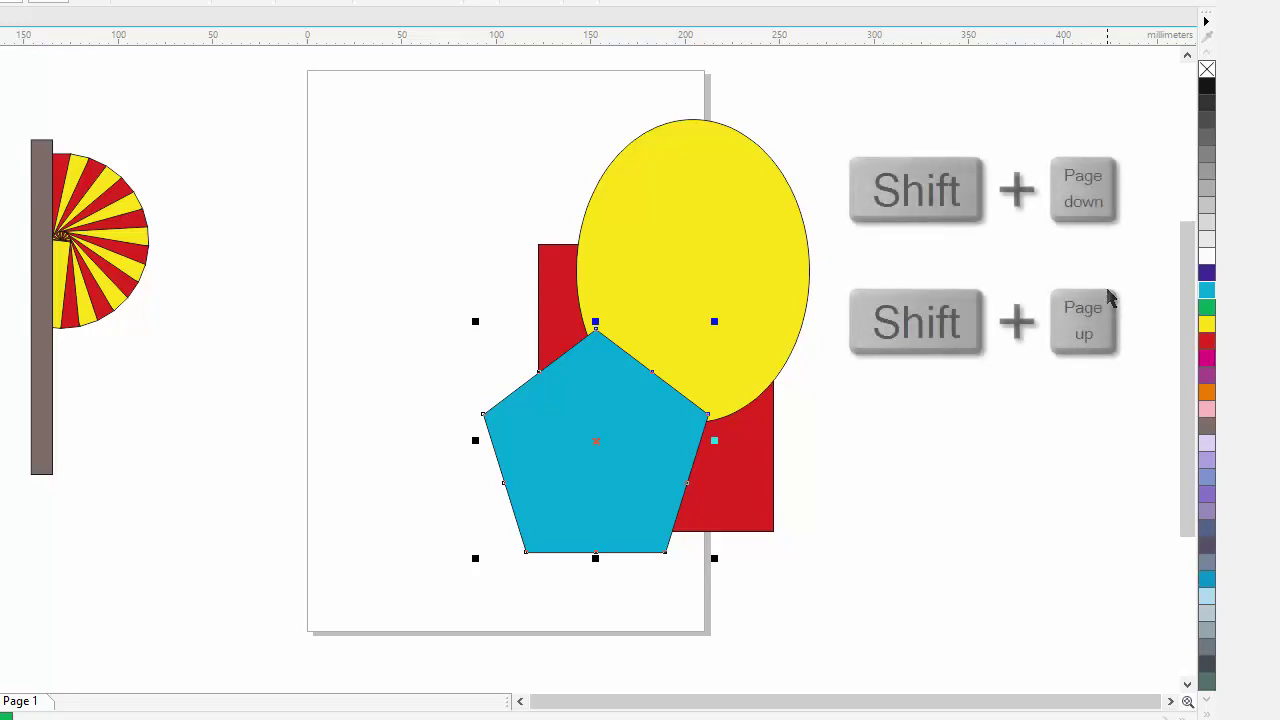
key(shift+Page_Down)
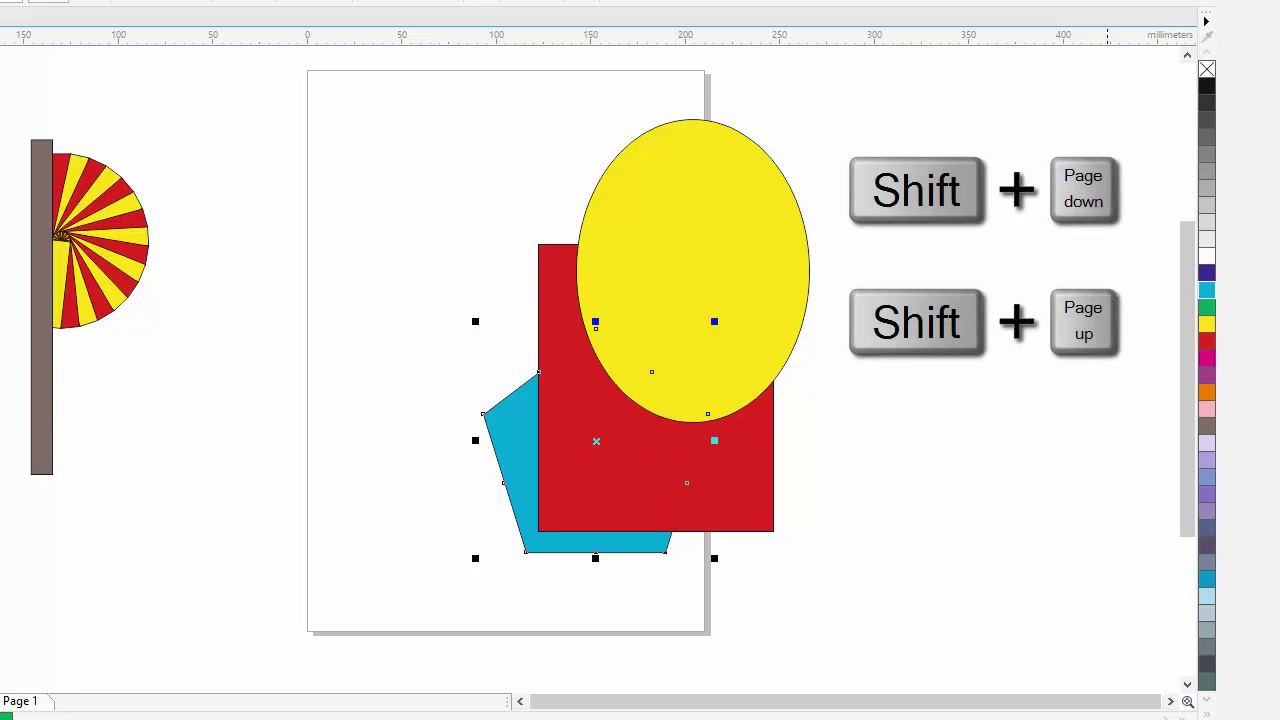
key(shift+Page_Up)
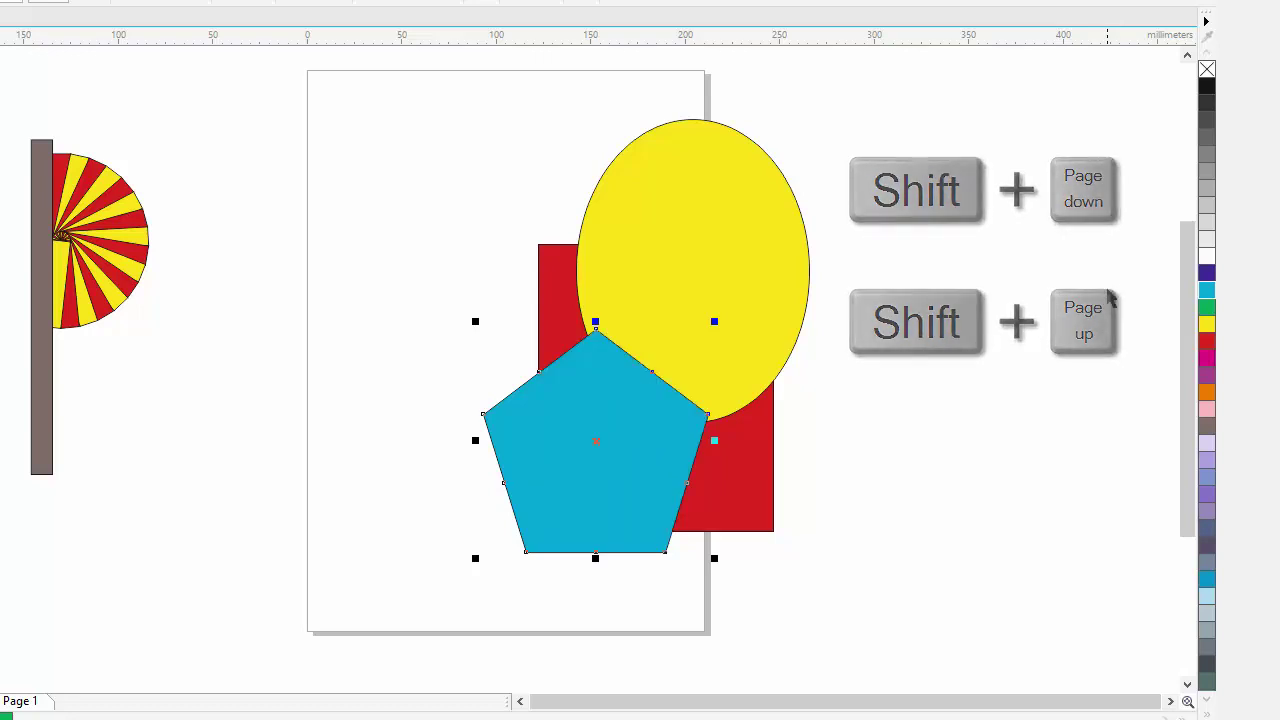
key(shift+Page_Down)
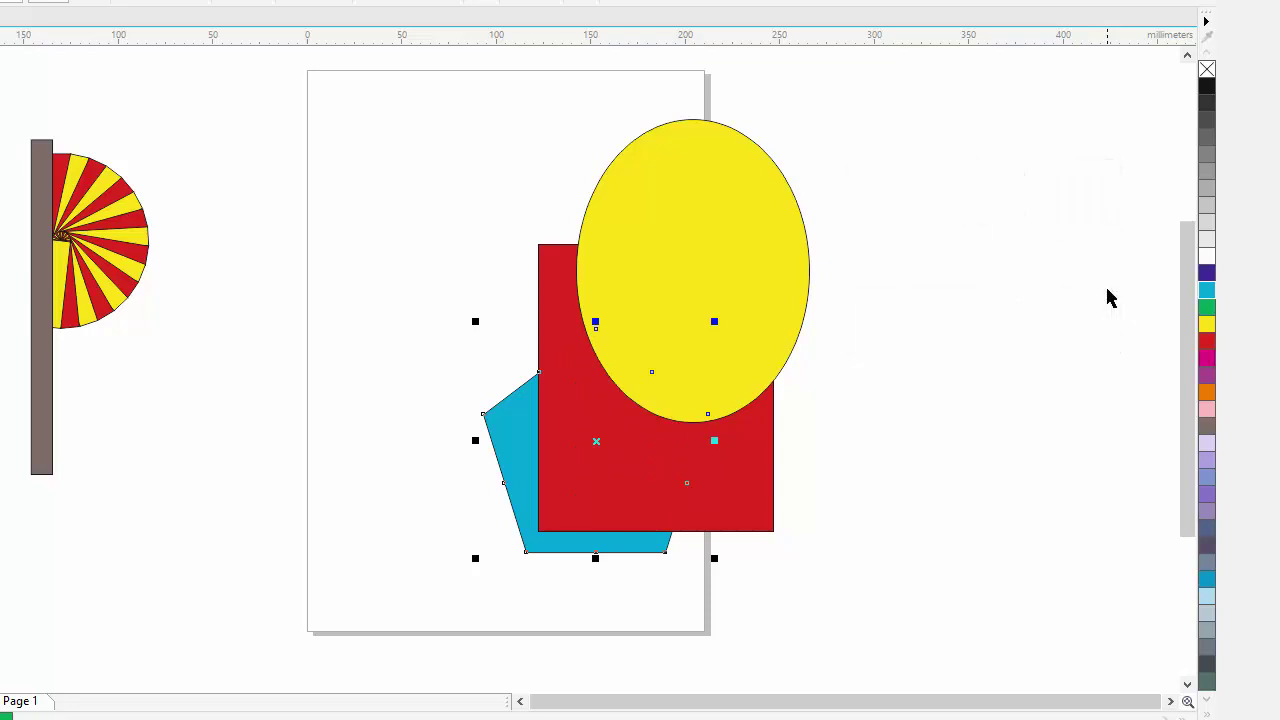
key(shift+Page_Up)
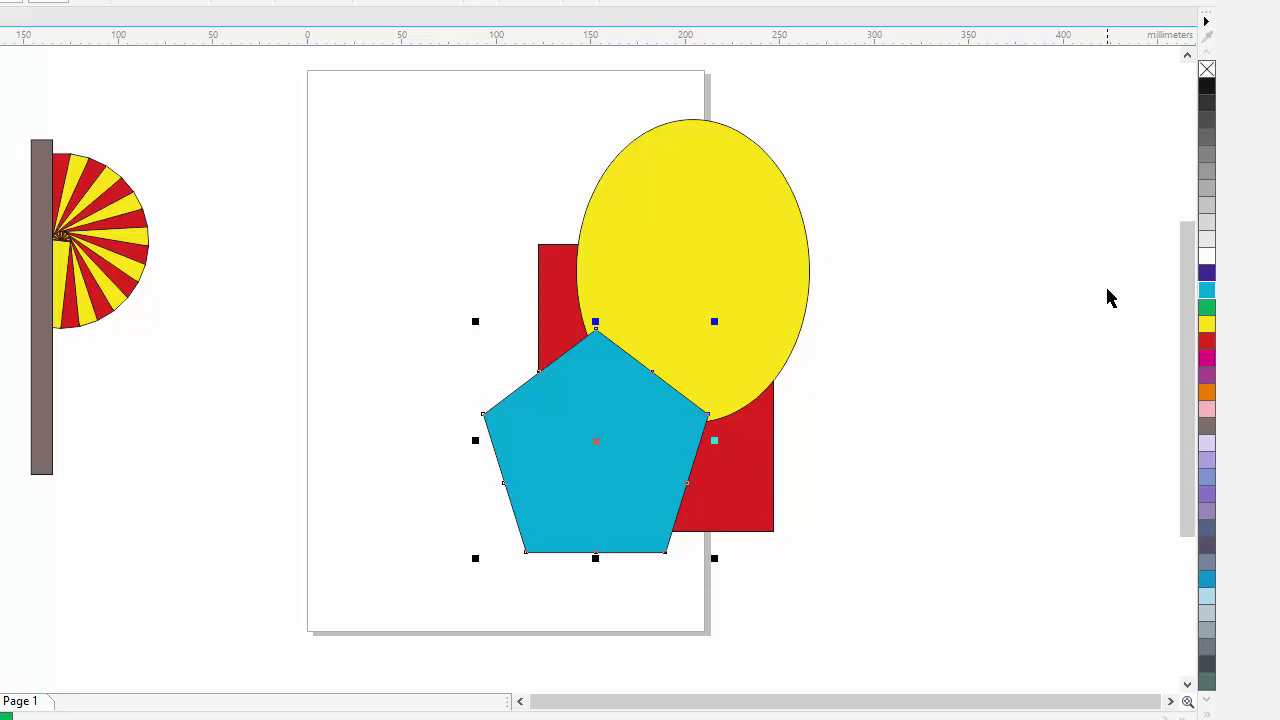
- Move the pentagon back one level at a time behind the rectangle, and forward again one level at a time to the front
key(ctrl+Page_Down)
key(ctrl+Page_Down)
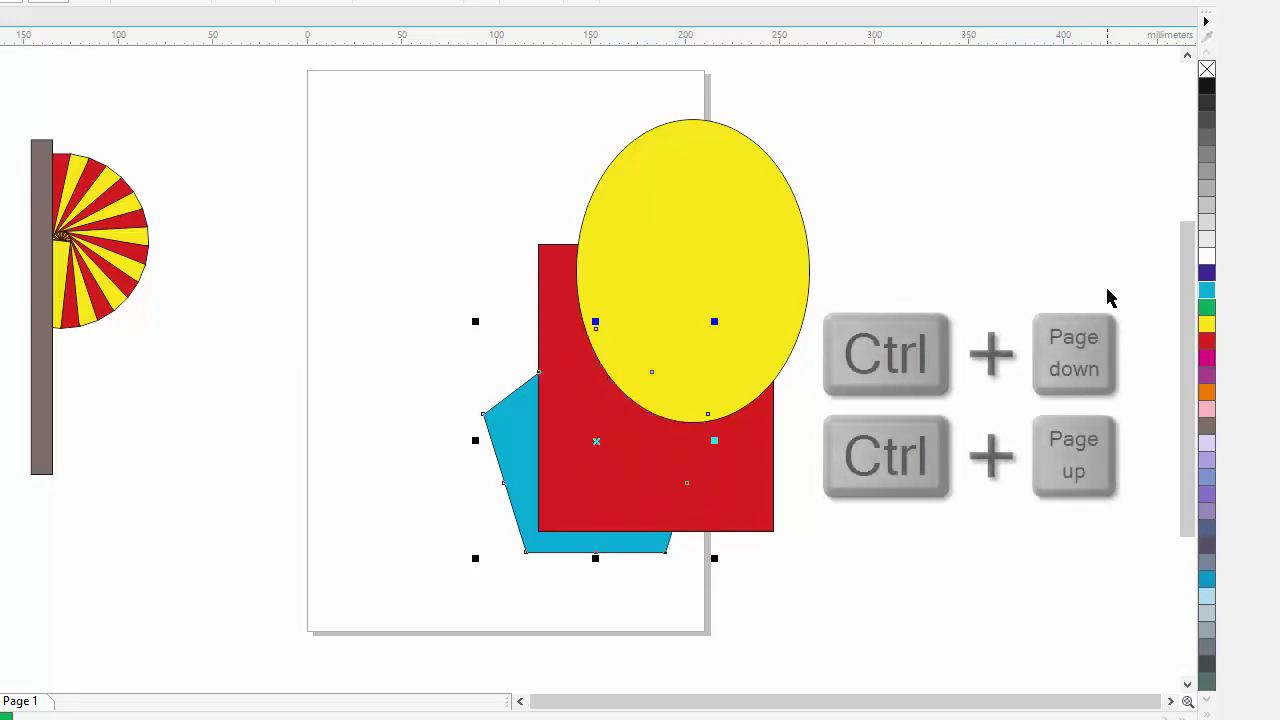
key(ctrl+Page_Up)
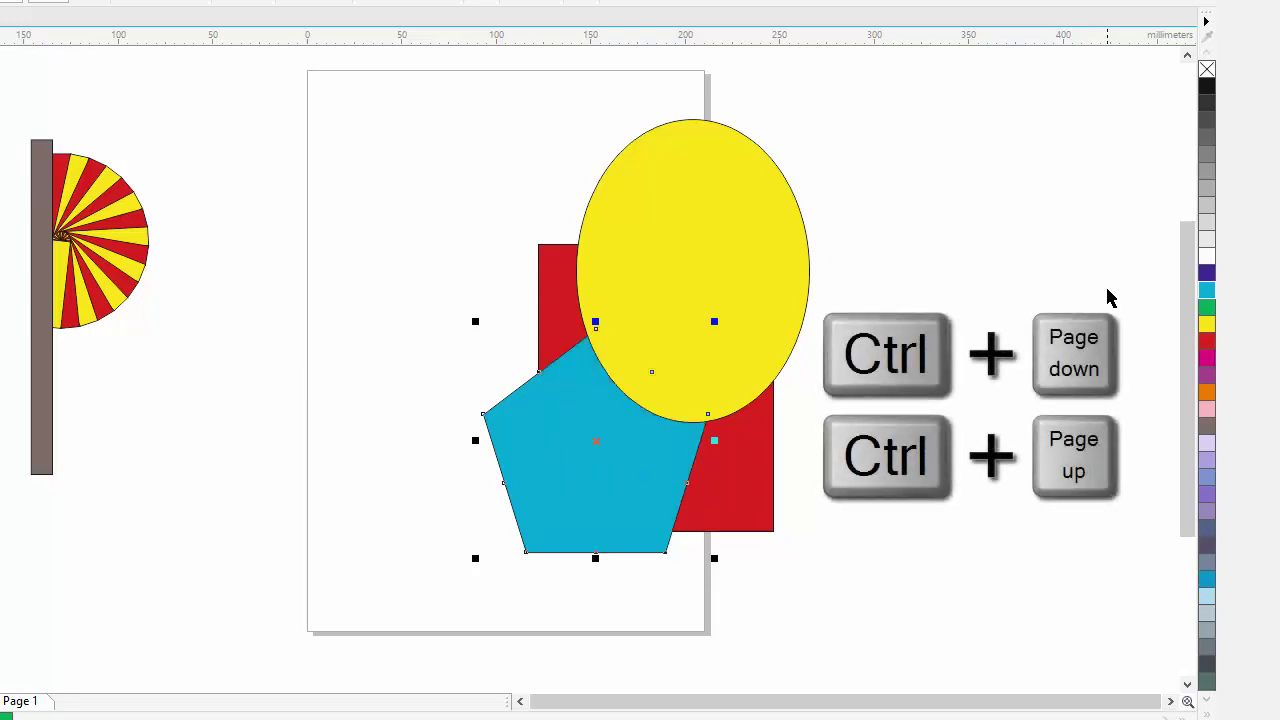
key(ctrl+Page_Up)
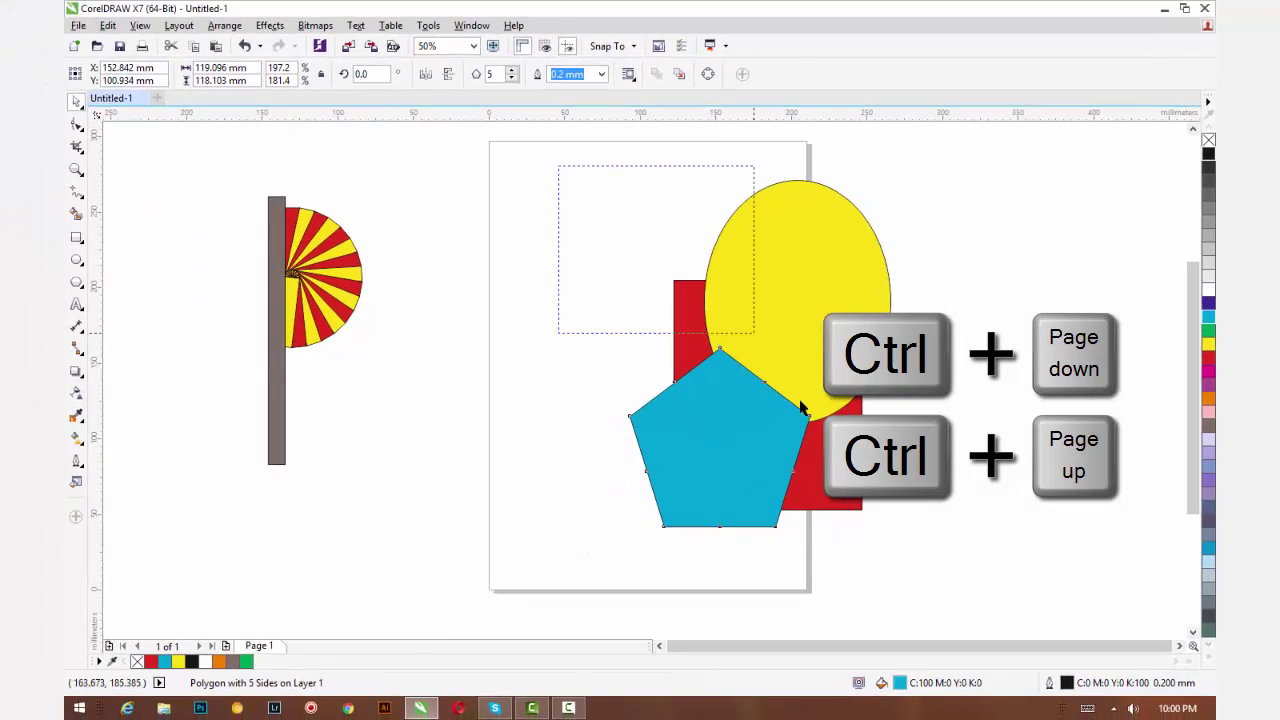
- Select the rectangle, ellipse and pentagon together and move them fully onto the page
drag(800, 407, 912, 569)
drag(786, 351, 659, 351)
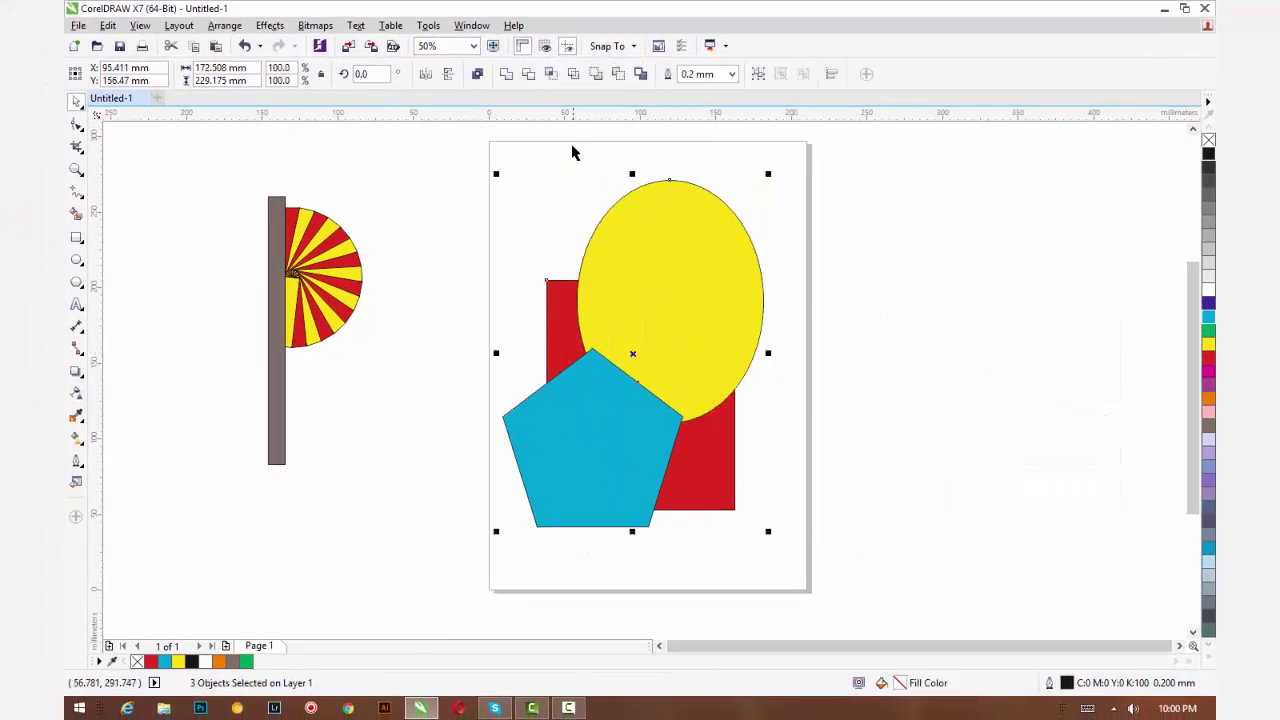
- Open the Object Manager docker
click(478, 27)
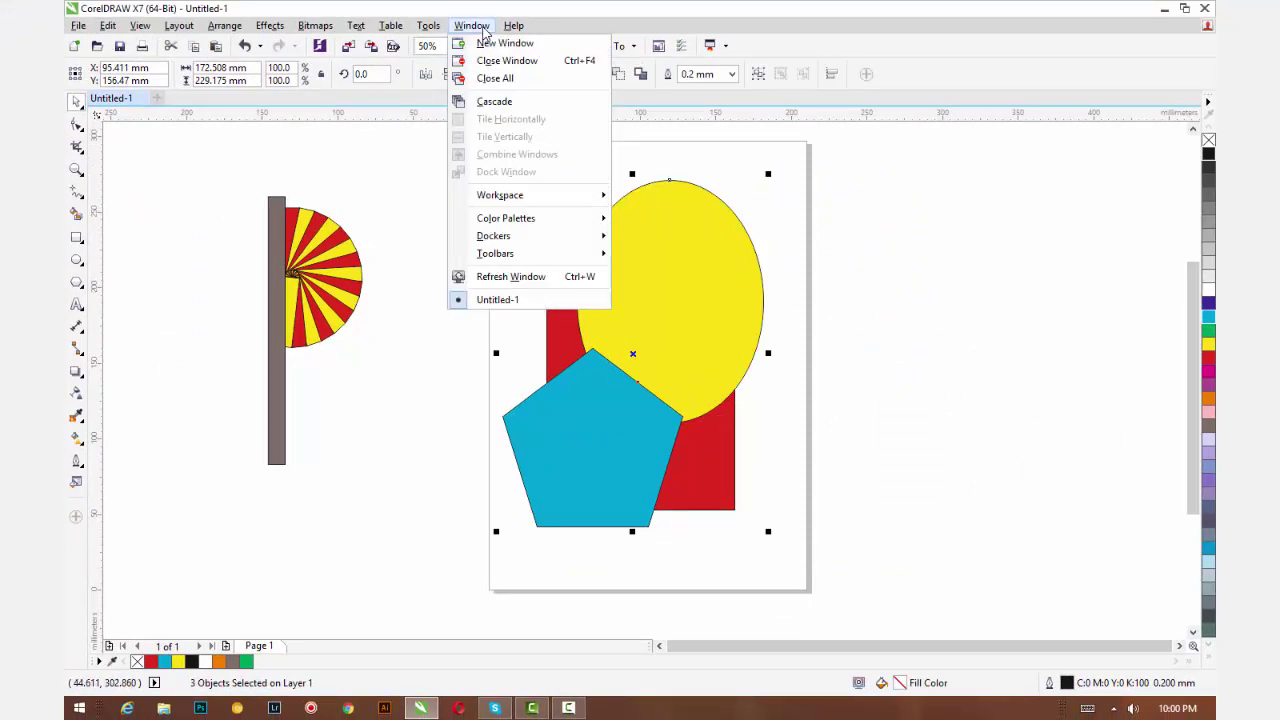
mouse_move(519, 246)
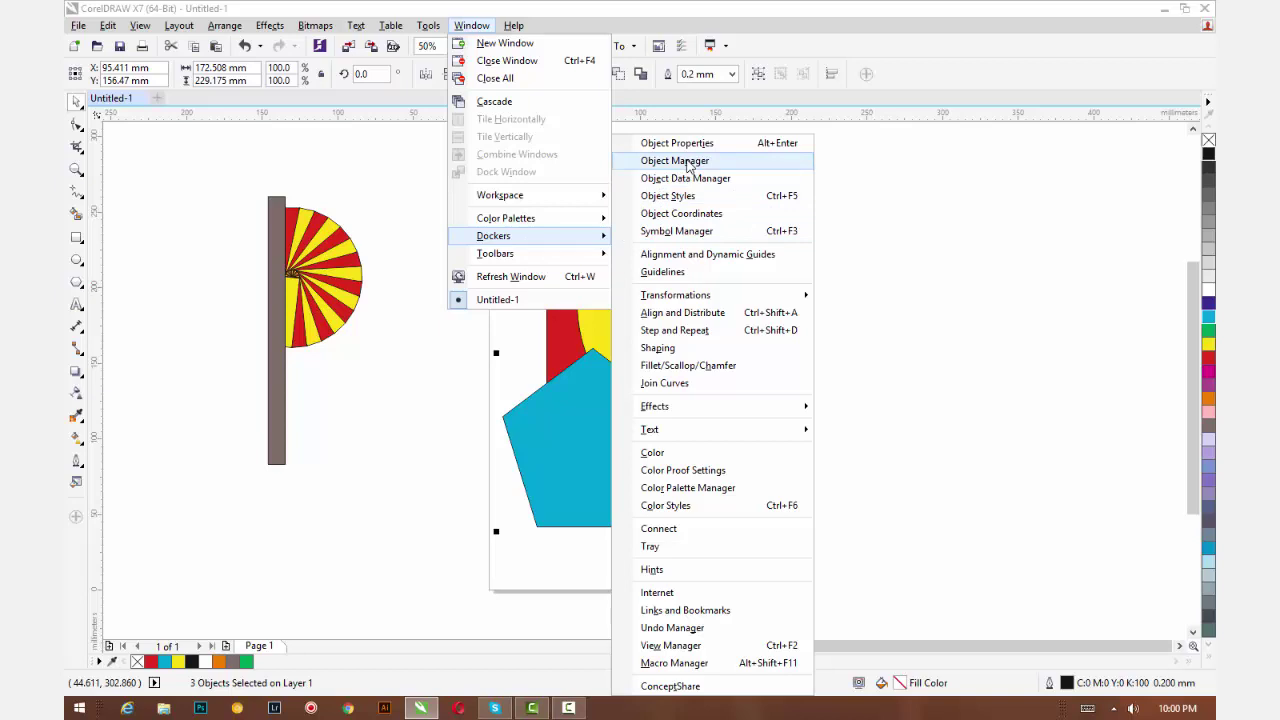
click(690, 163)
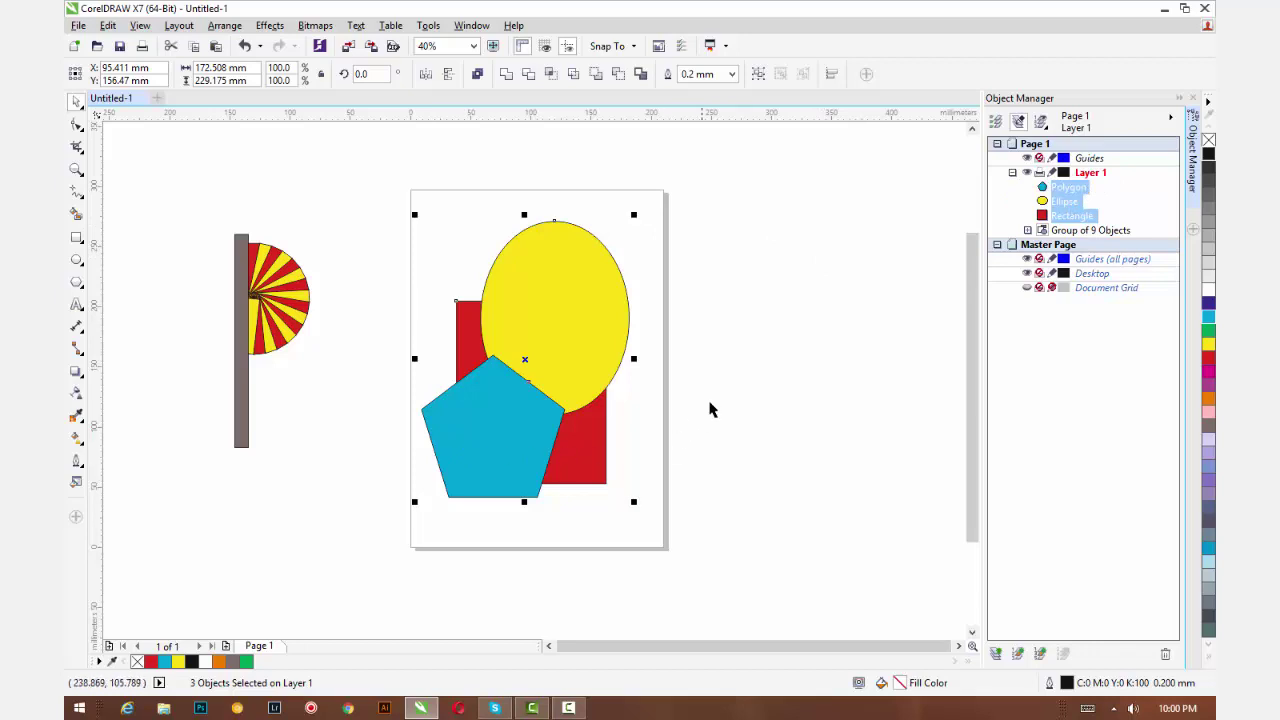
- Examine how the stacked shapes match the Object Manager entries by selecting the ellipse, rectangle and polygon in turn
click(921, 235)
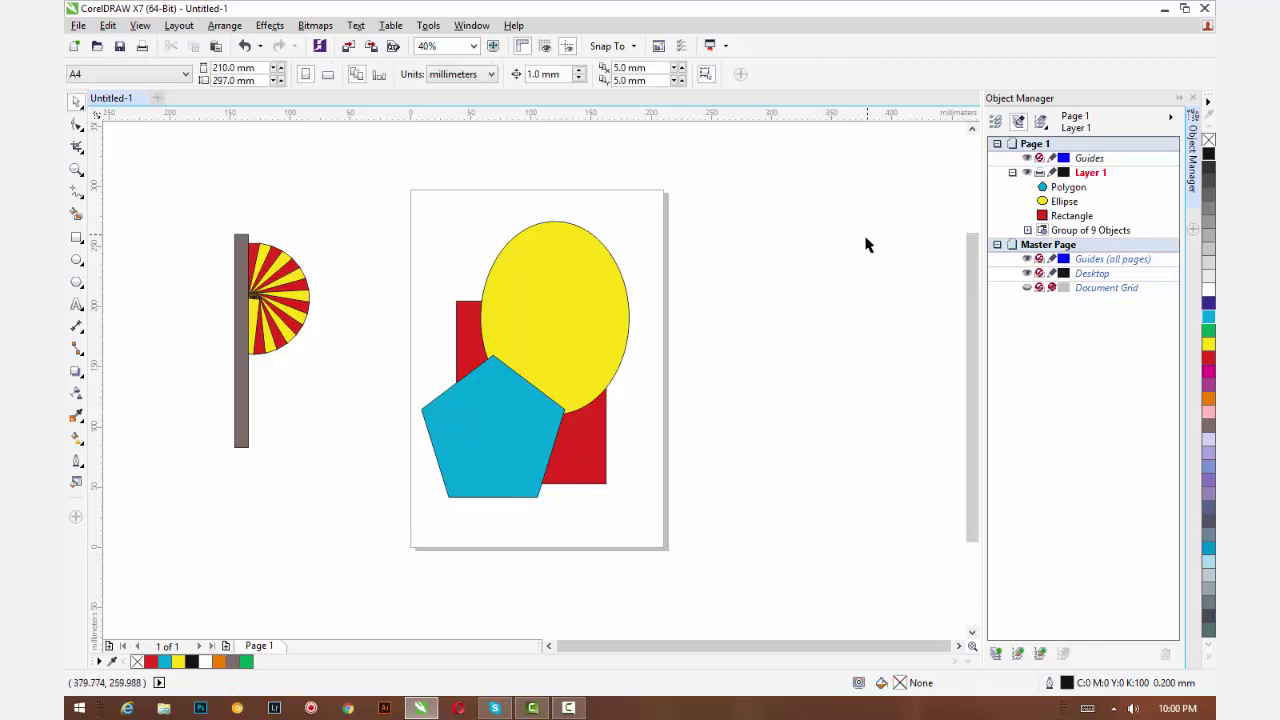
click(614, 284)
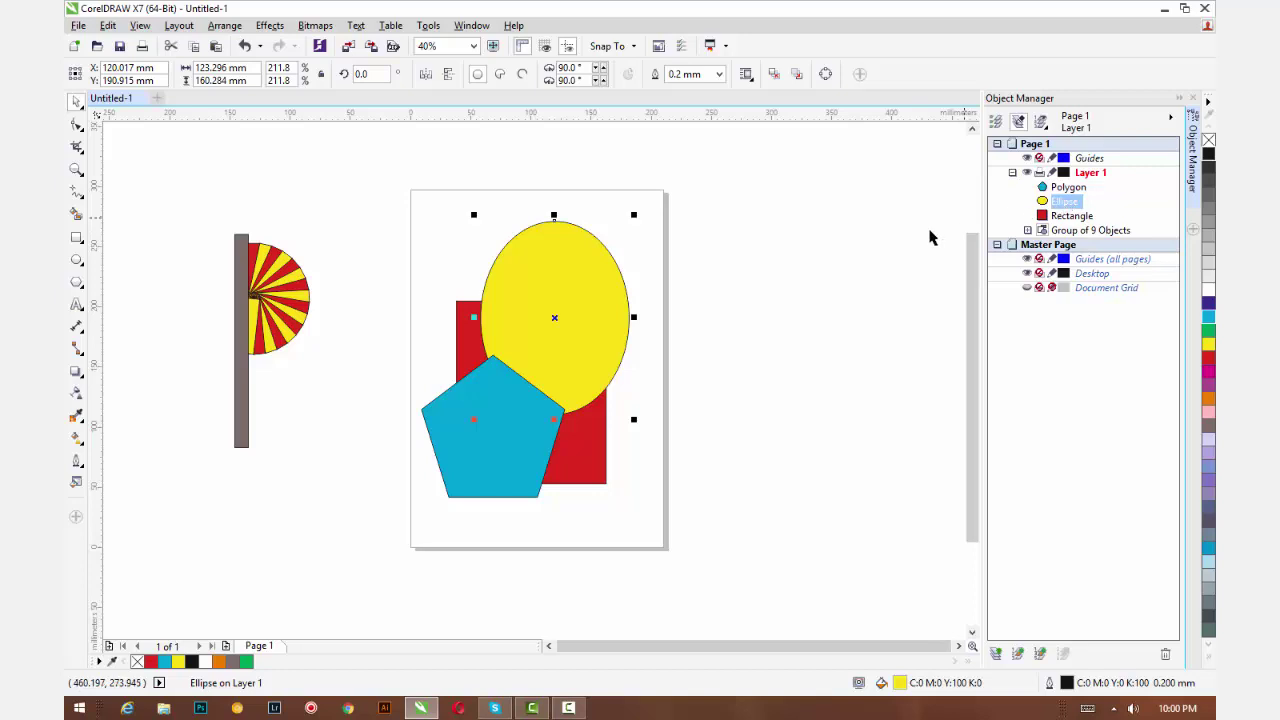
click(872, 238)
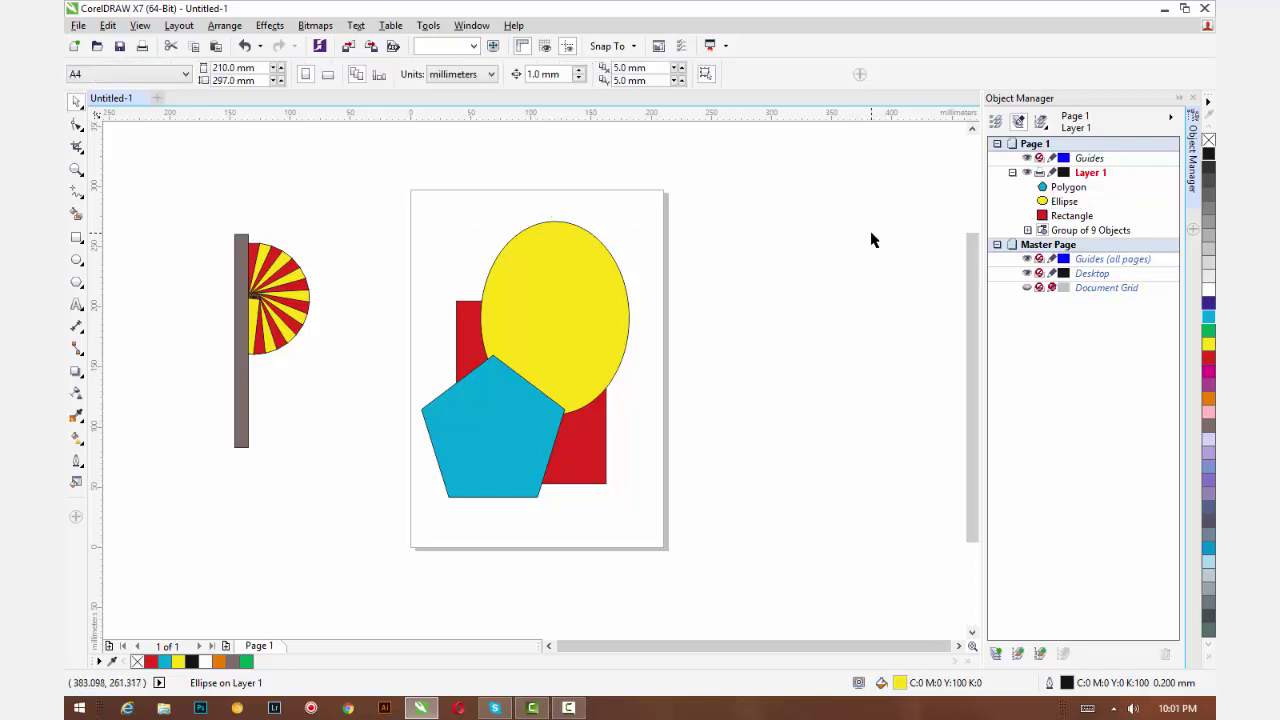
click(1066, 225)
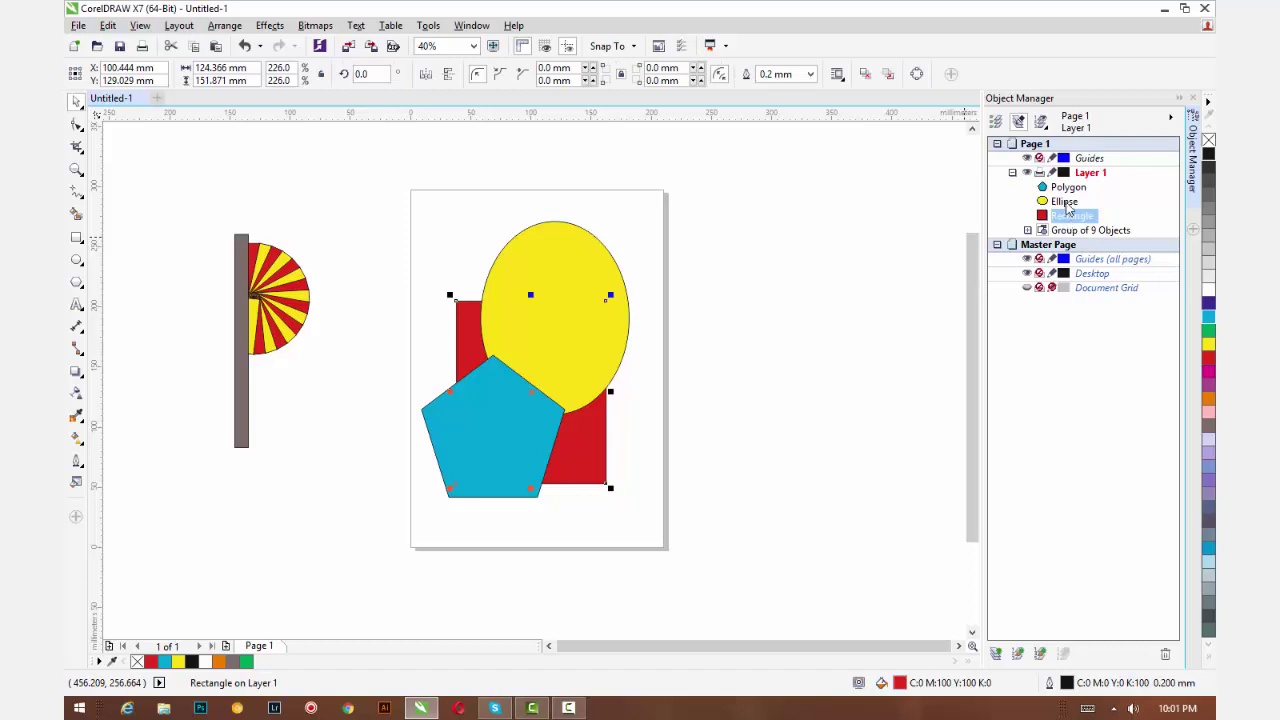
click(1064, 201)
click(1068, 187)
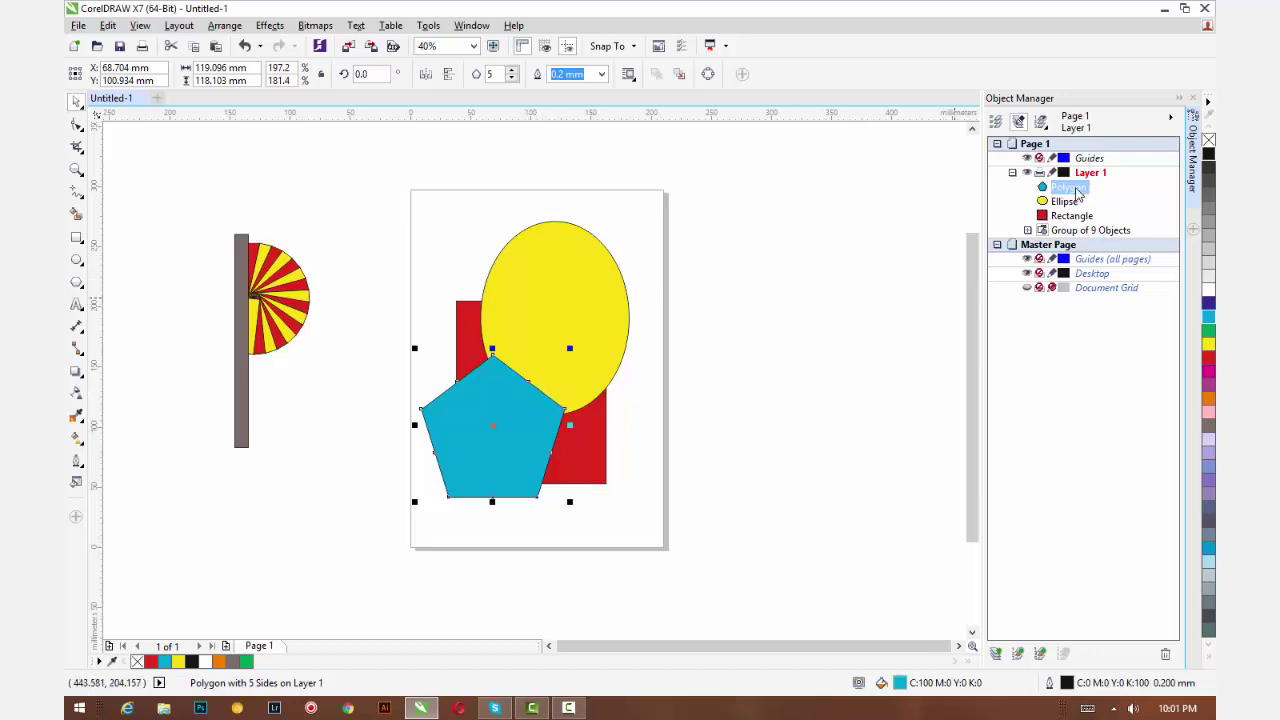
- Reorder the polygon in the Object Manager below the rectangle, and move it back up between the ellipse and rectangle
drag(1077, 193, 1080, 228)
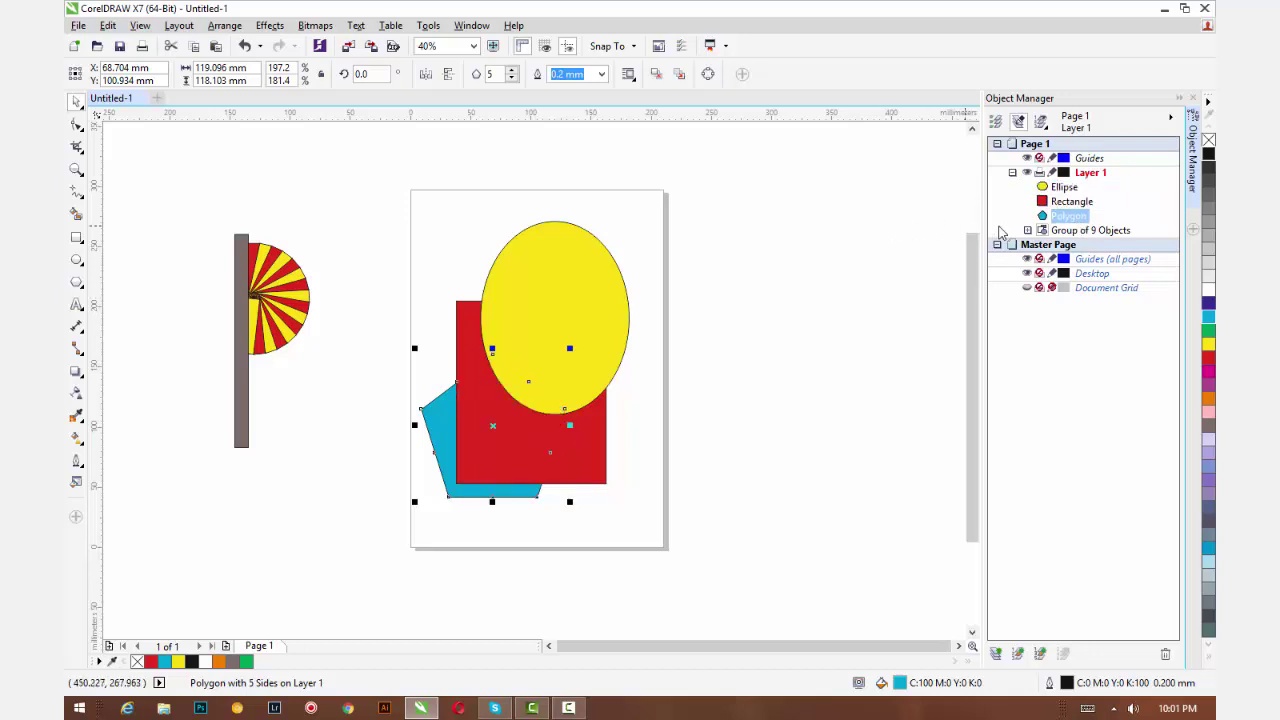
drag(1068, 221, 1068, 203)
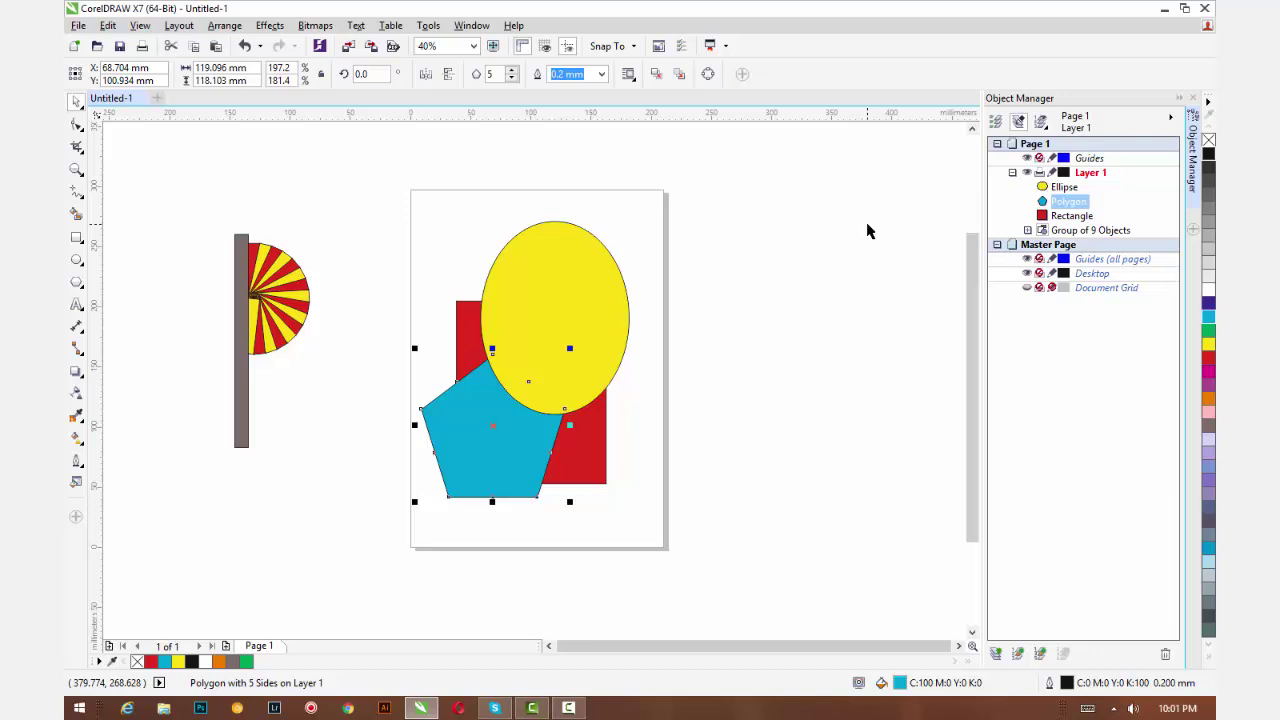
- Bring the pentagon to the front, and move it back one level at a time until it is behind the rectangle
click(508, 432)
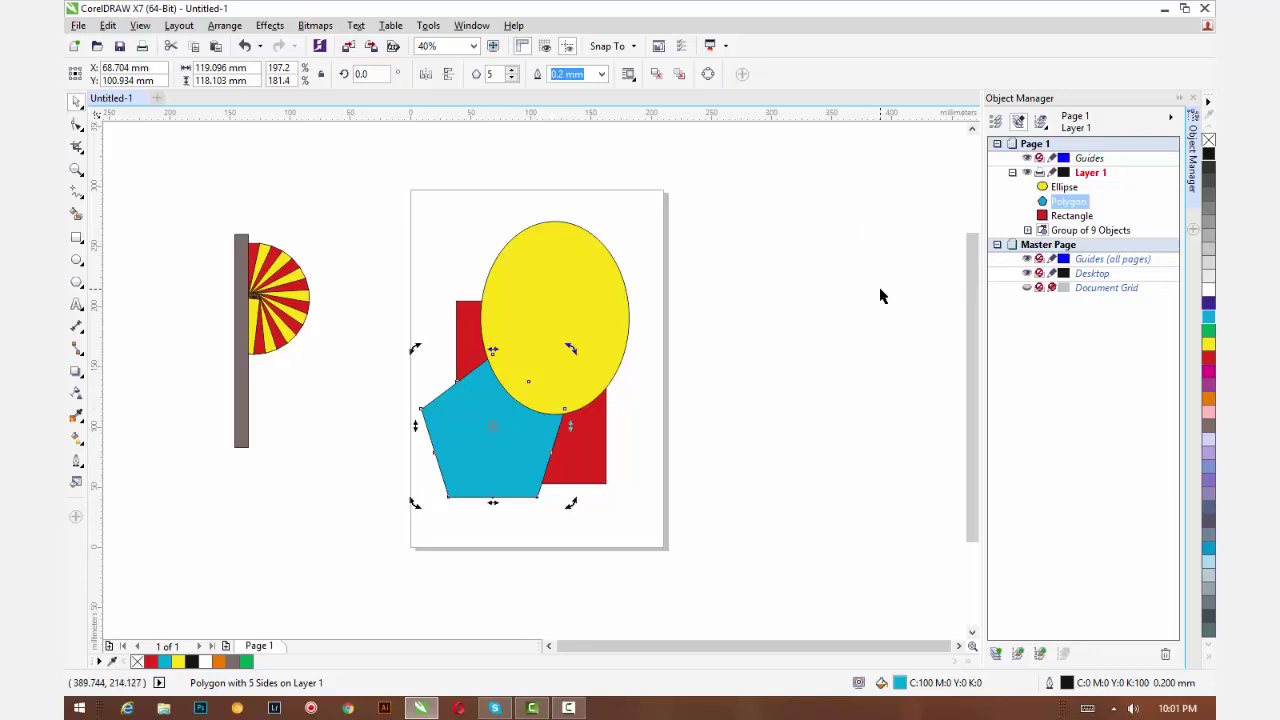
key(shift+Page_Up)
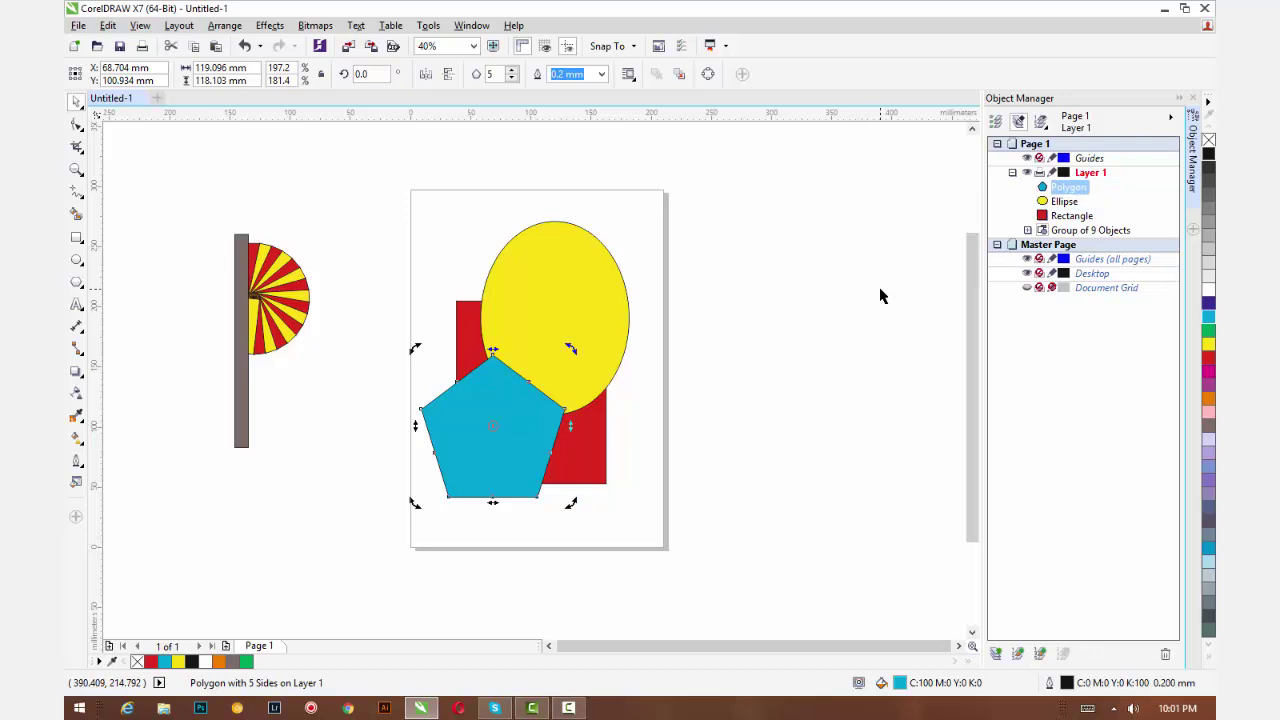
key(ctrl+Page_Down)
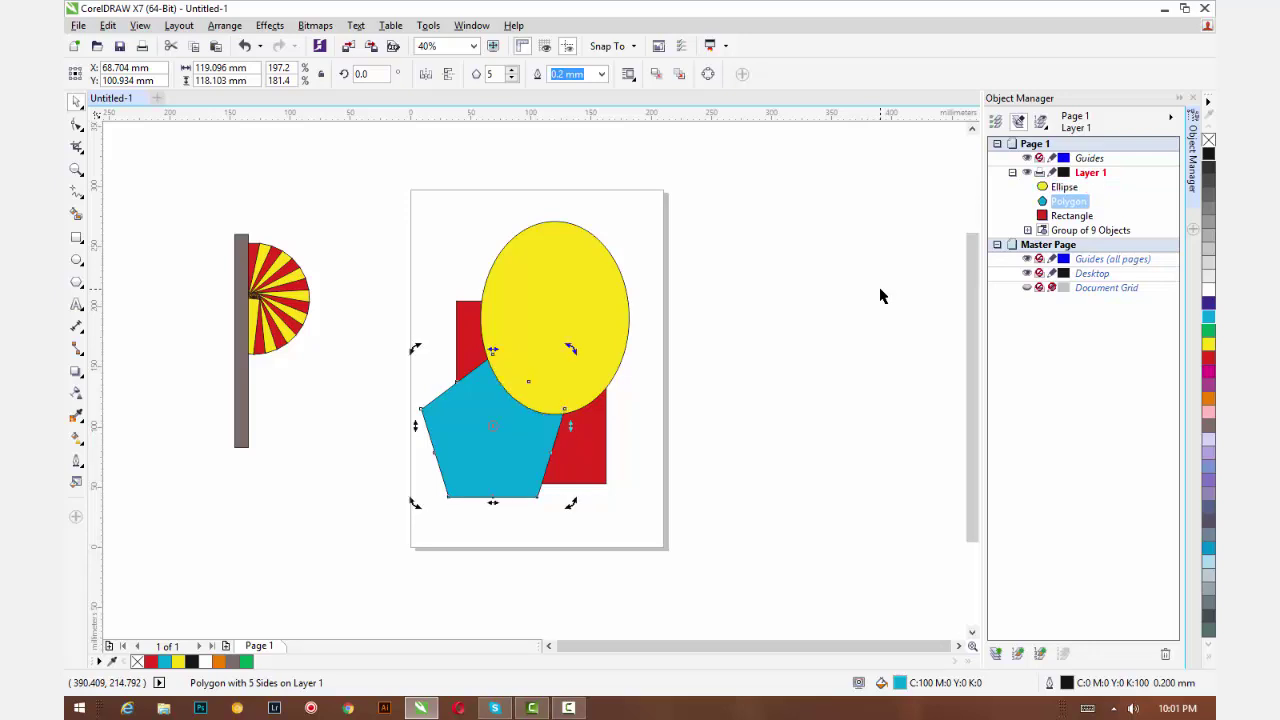
key(ctrl+Page_Down)
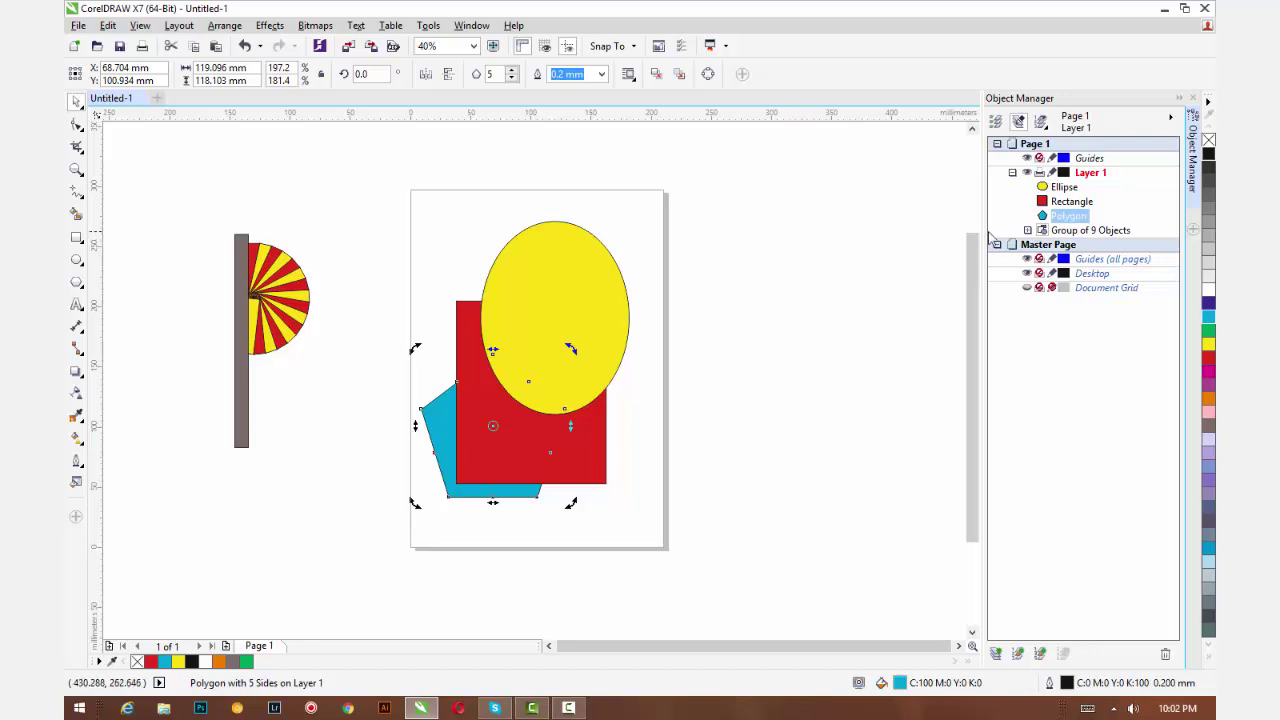
- Add a new layer and draw a red-filled rectangle about 92 × 111 mm on it, beside the page's right edge
click(996, 656)
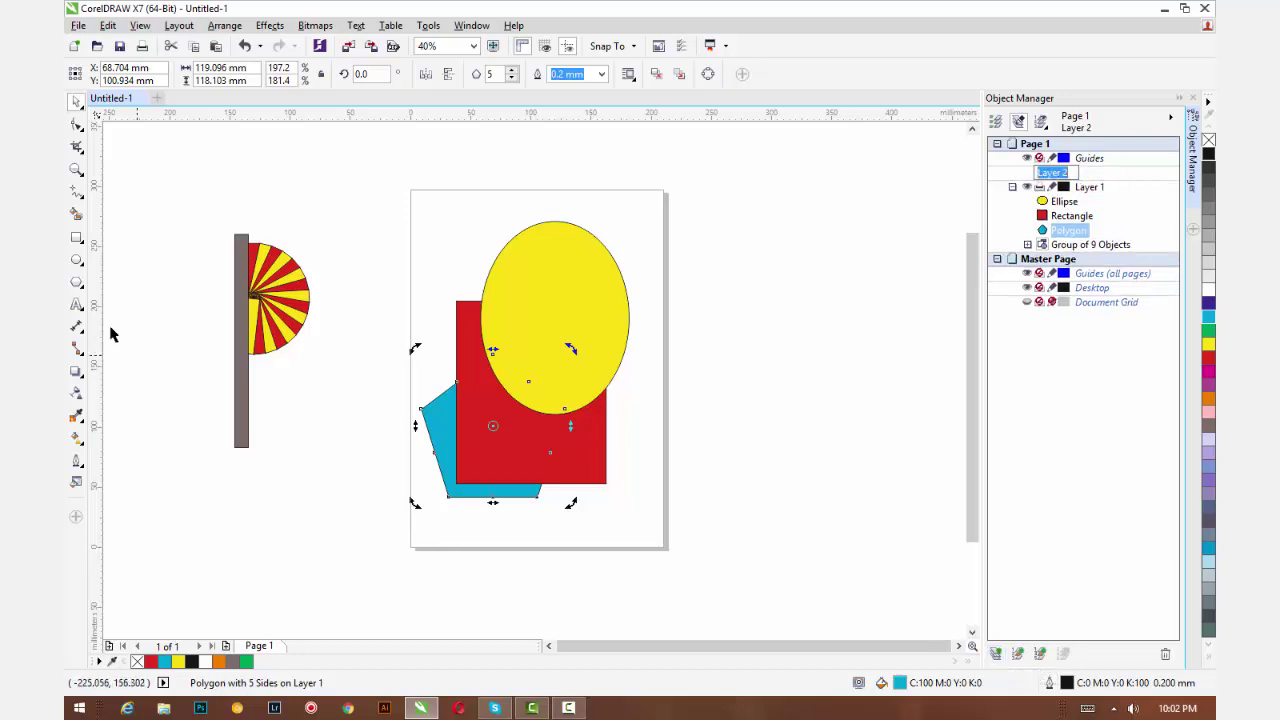
click(77, 239)
drag(694, 241, 806, 376)
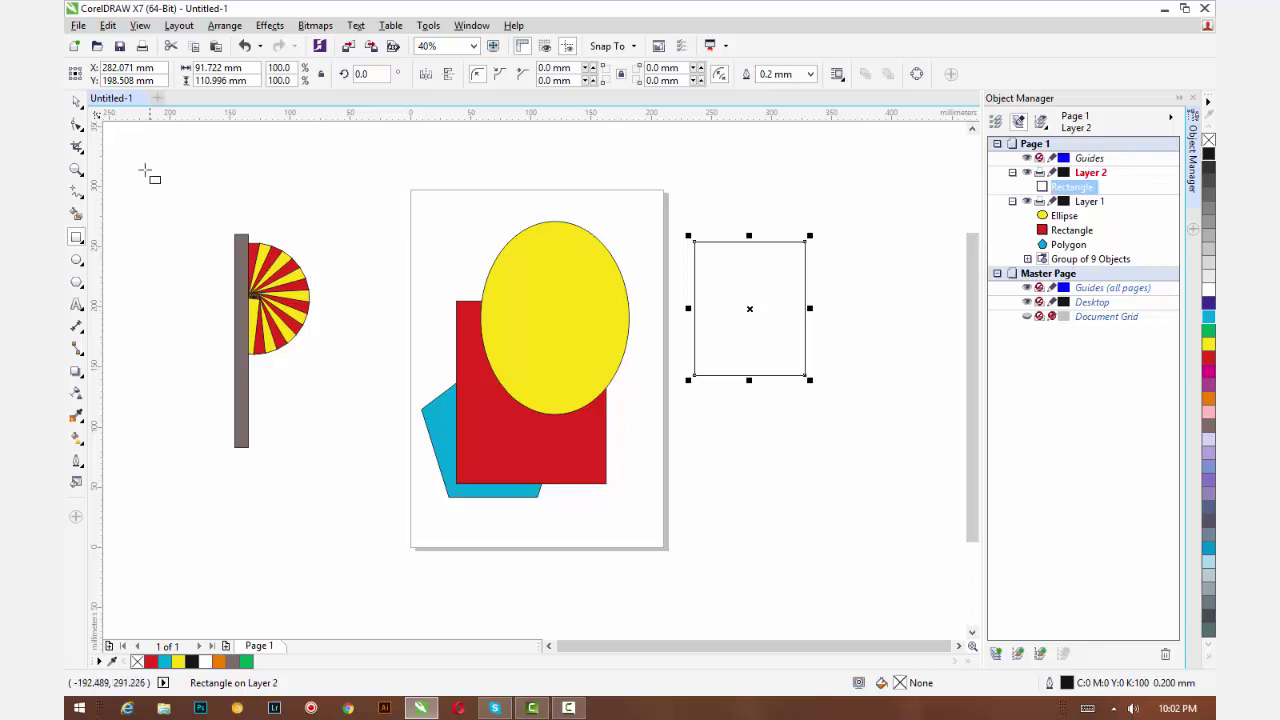
click(76, 102)
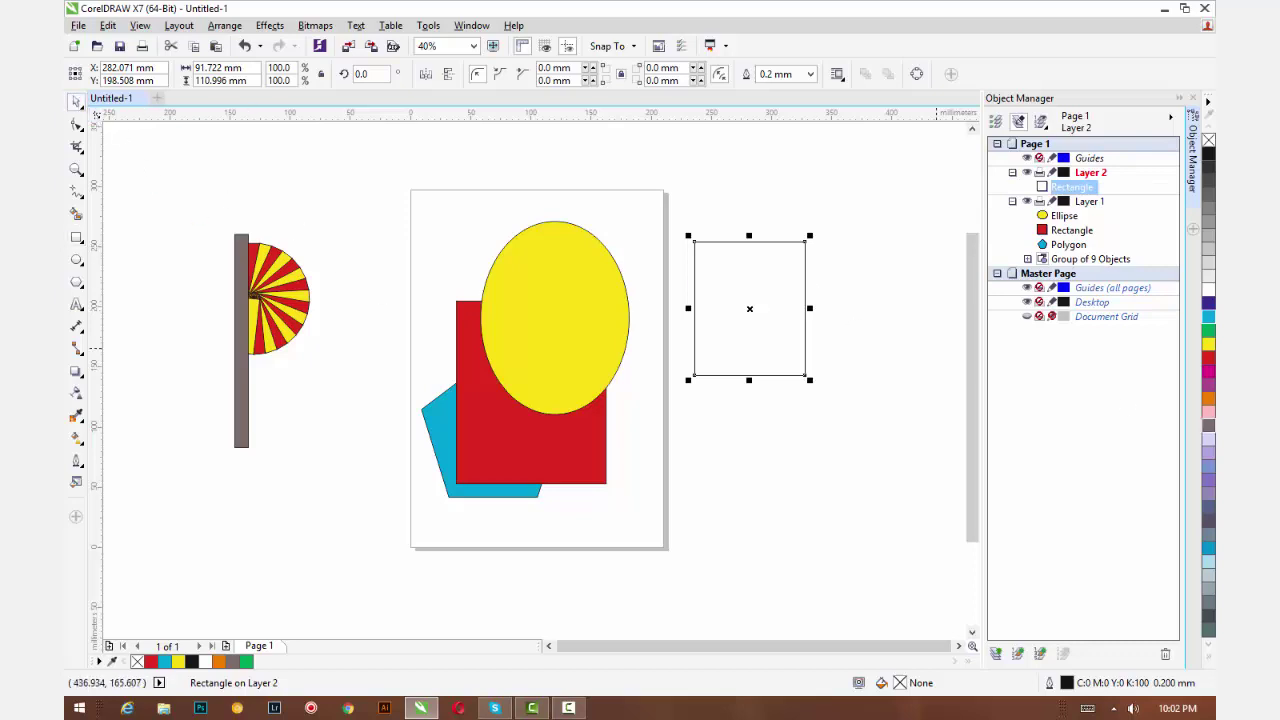
drag(1208, 357, 735, 297)
click(735, 297)
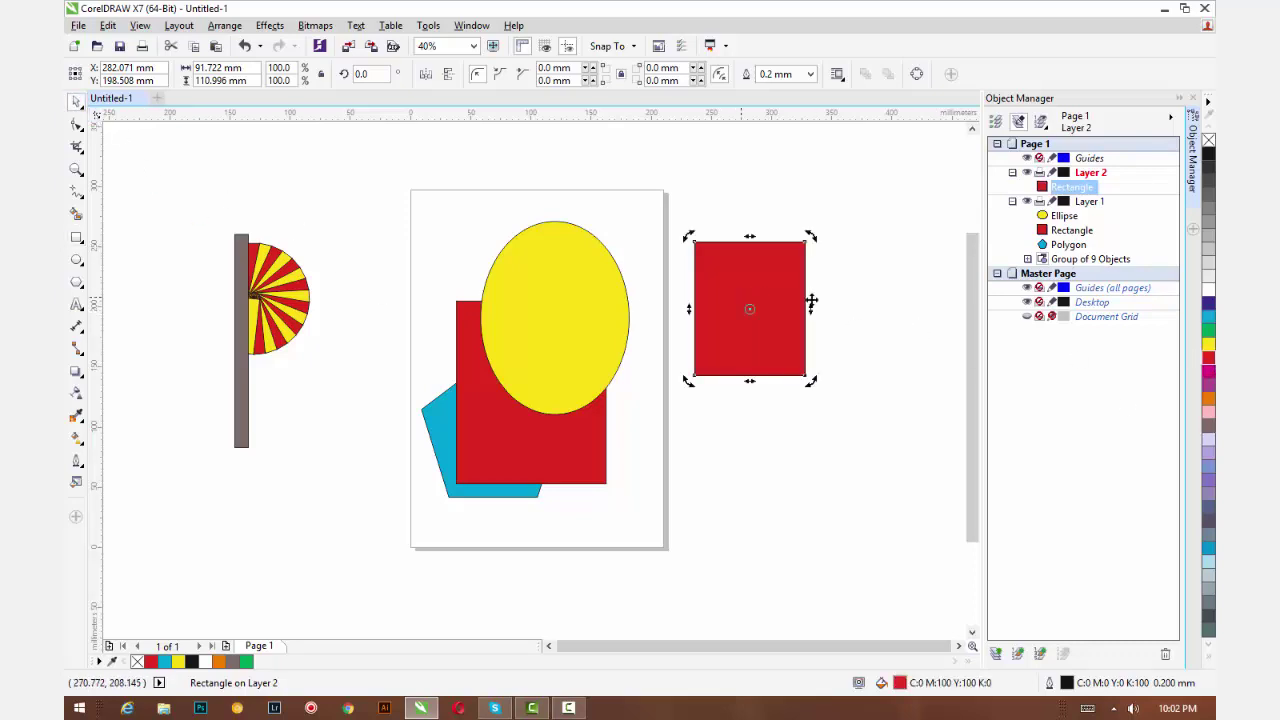
- Fill the new rectangle blue over the ellipse, and swap their layers so the rectangle is on Layer 1 and the ellipse on Layer 2
drag(1208, 302, 583, 315)
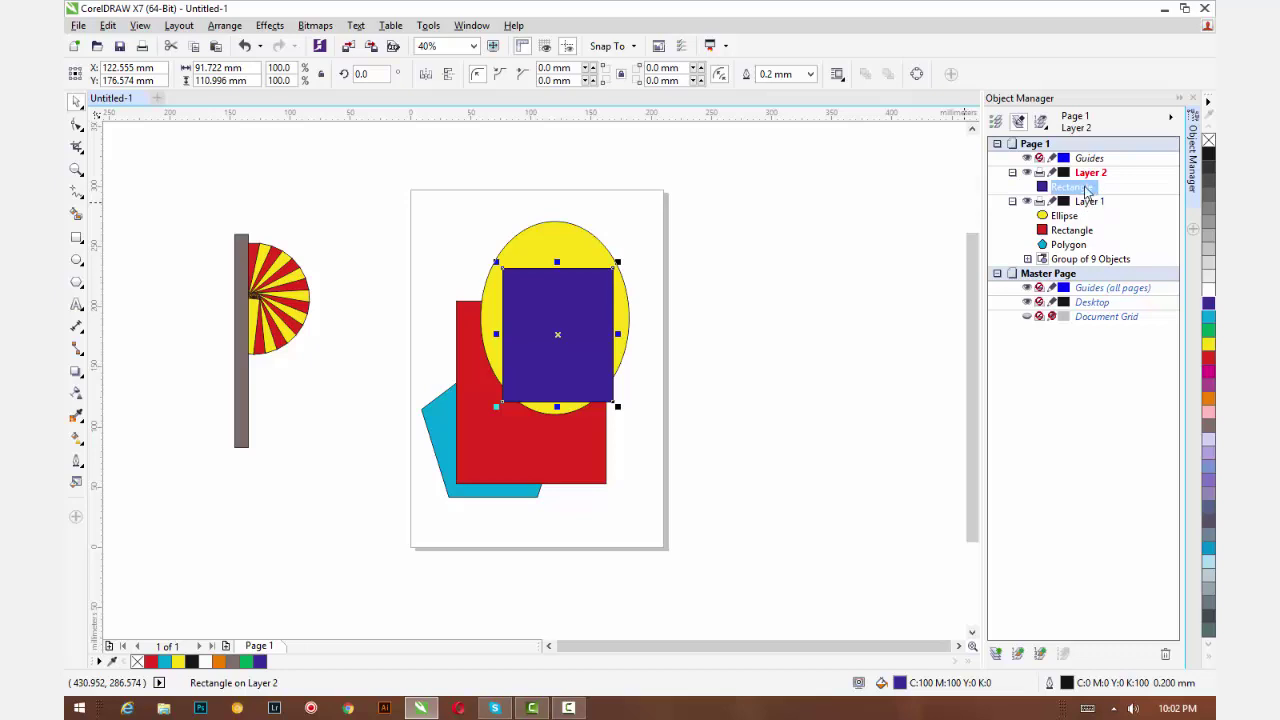
drag(1086, 192, 1089, 204)
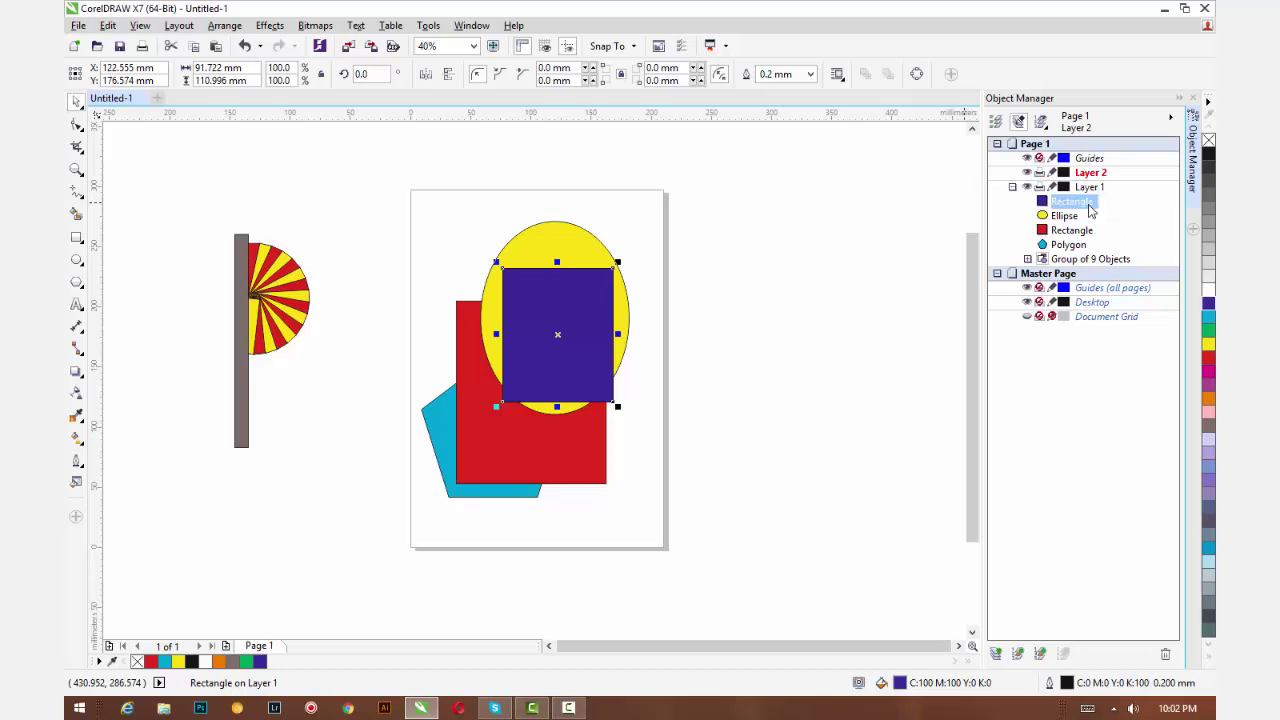
drag(1072, 217, 1108, 174)
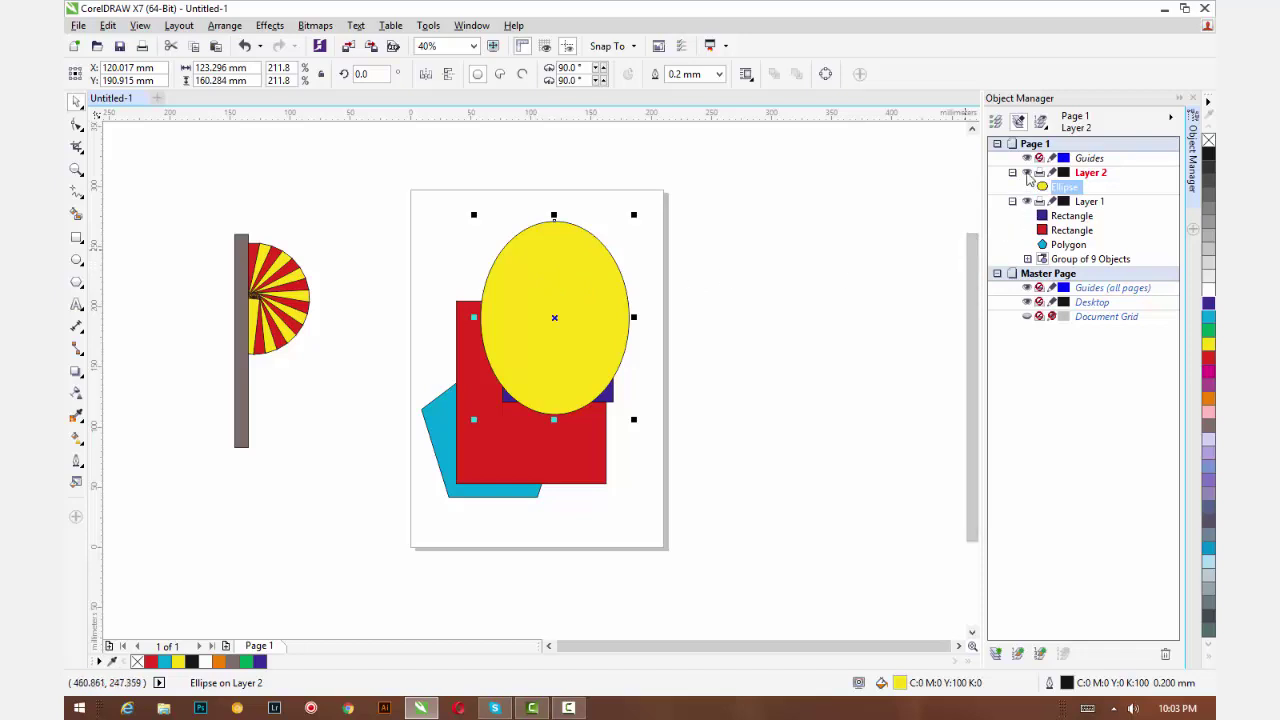
- Hide and show Layer 2 again, and lock the layer against editing
click(1026, 173)
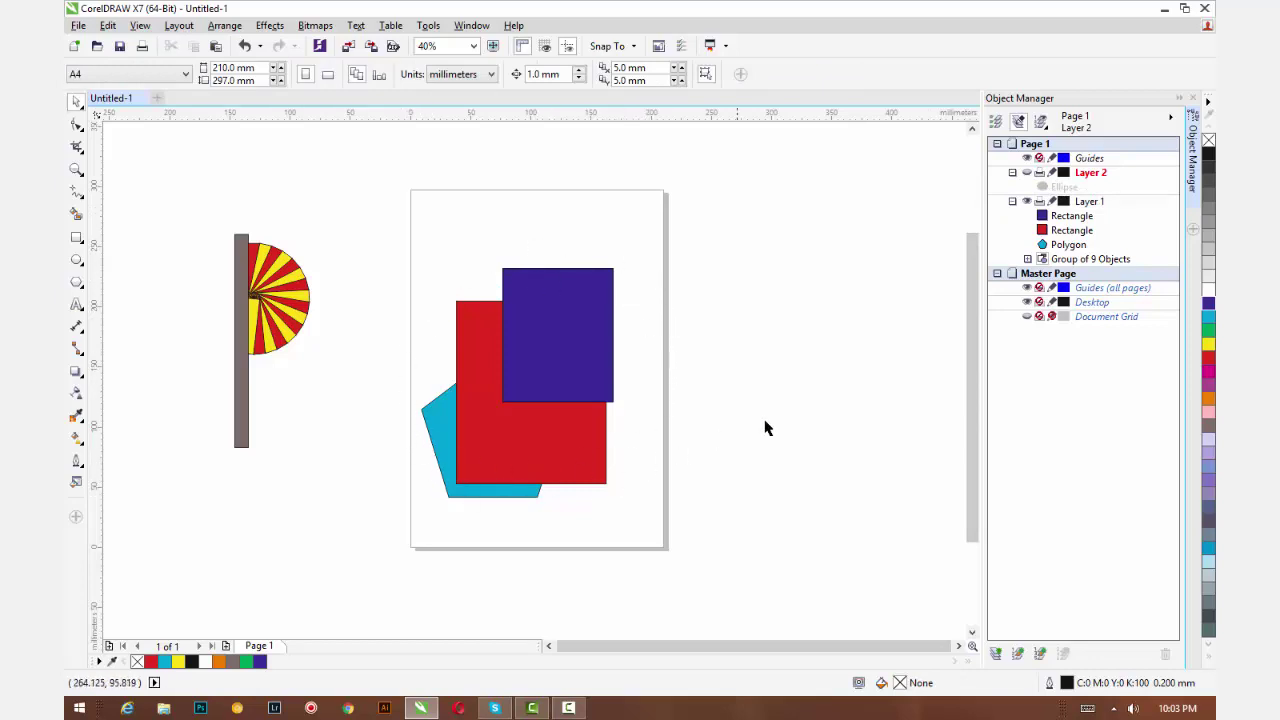
click(1027, 173)
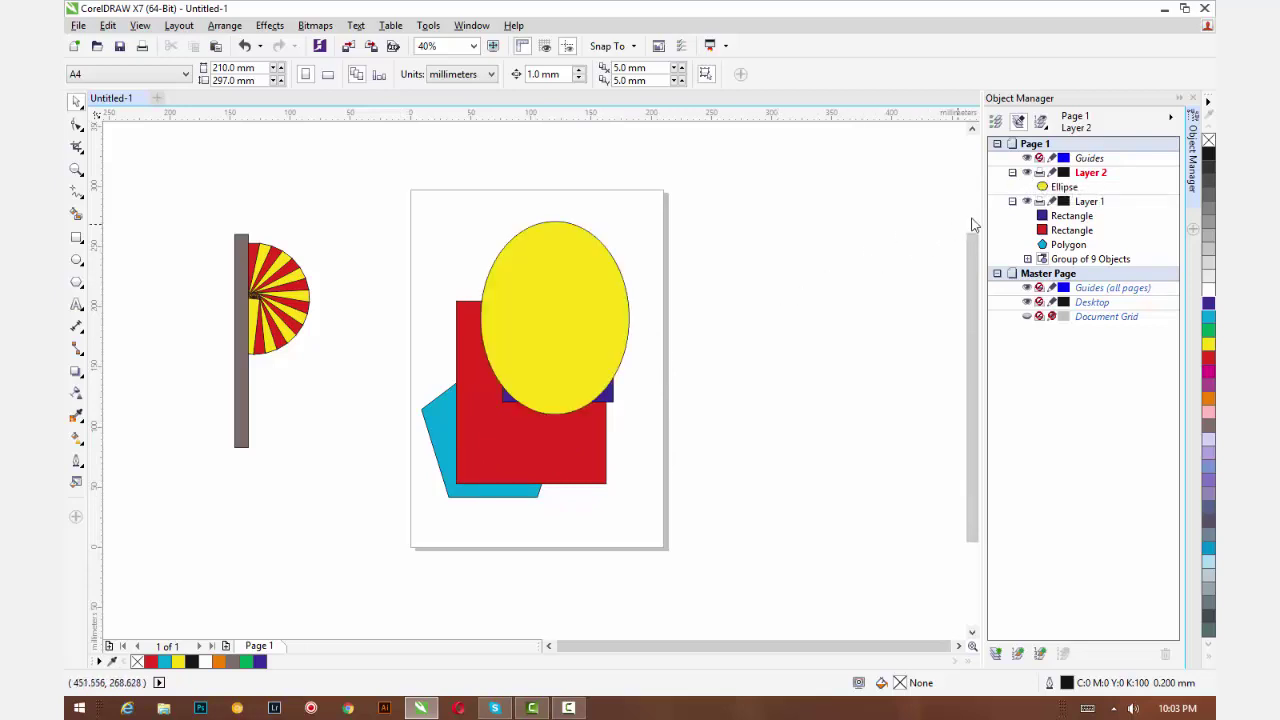
click(579, 286)
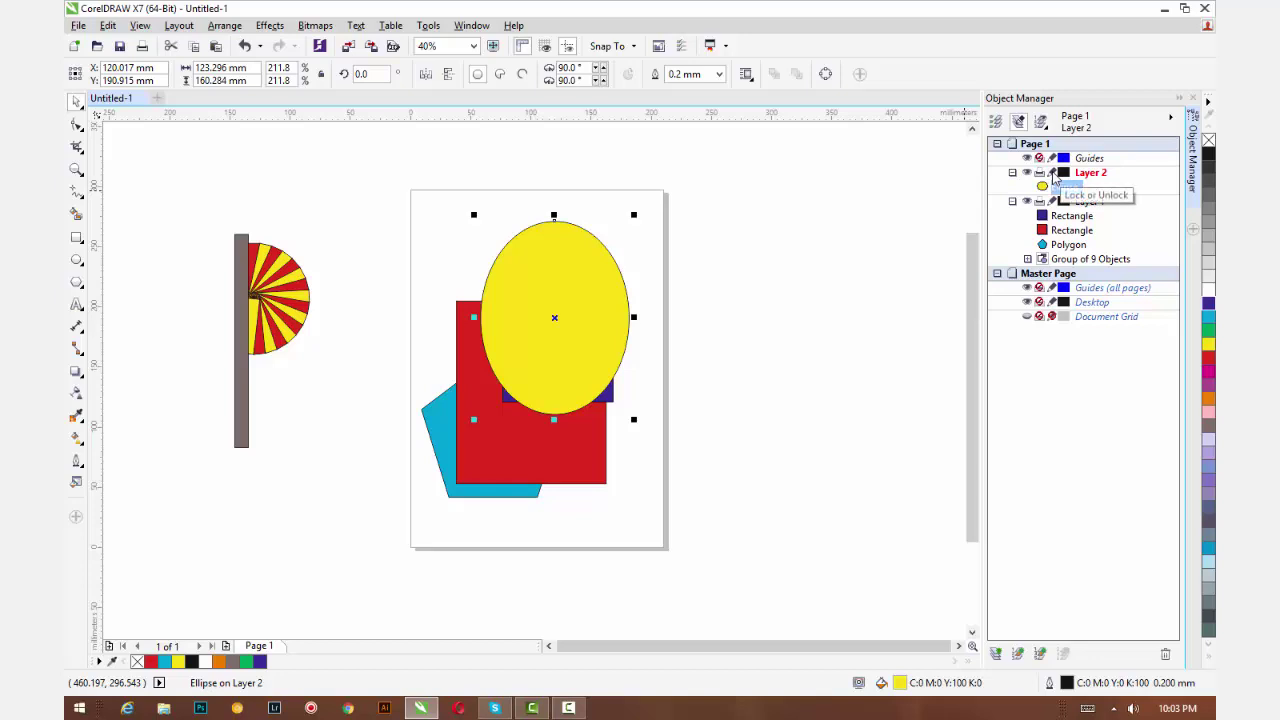
click(1054, 178)
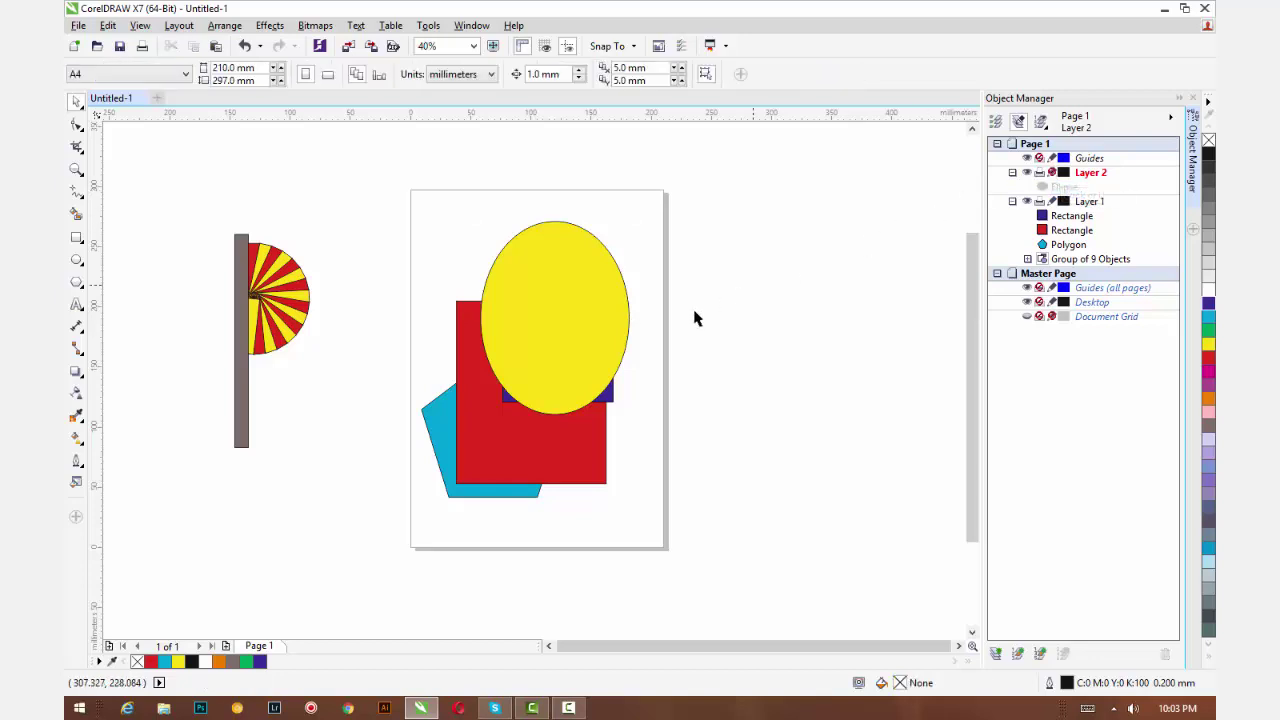
- Try to select the ellipse on the locked layer, and move the blue rectangle underneath it slightly down and to the left
click(575, 358)
drag(559, 229, 578, 234)
click(546, 317)
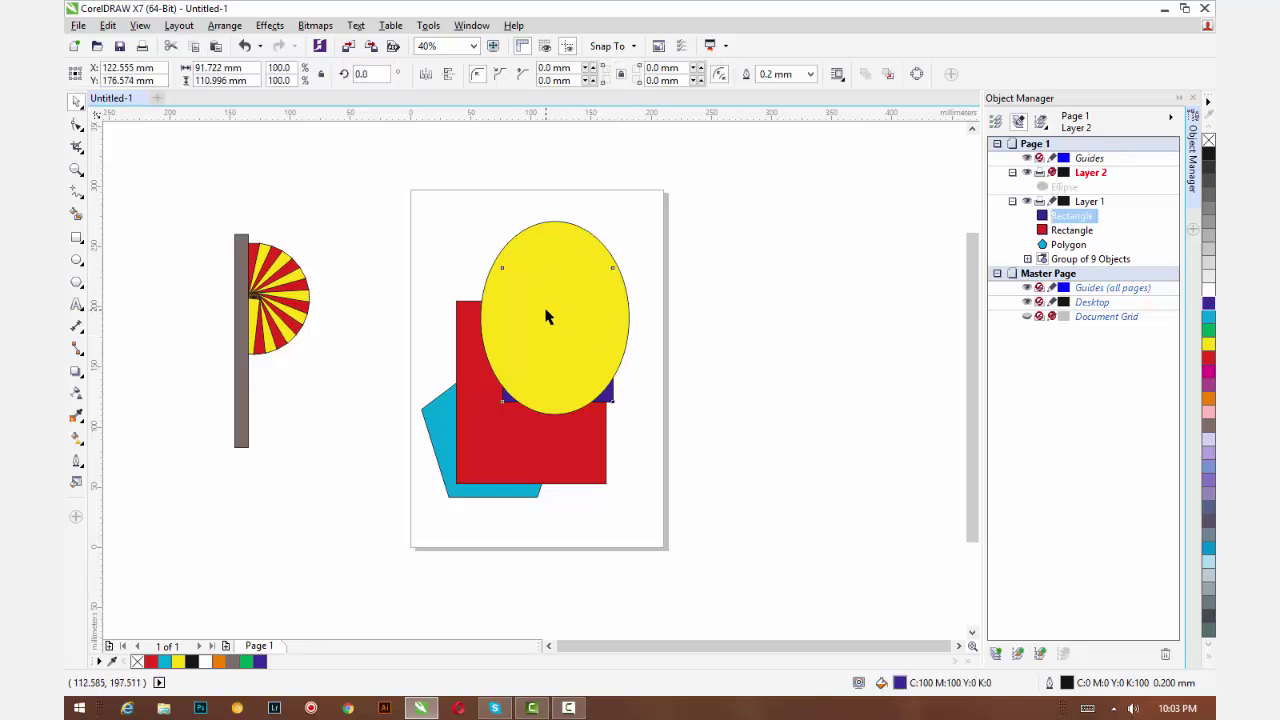
click(547, 270)
click(544, 240)
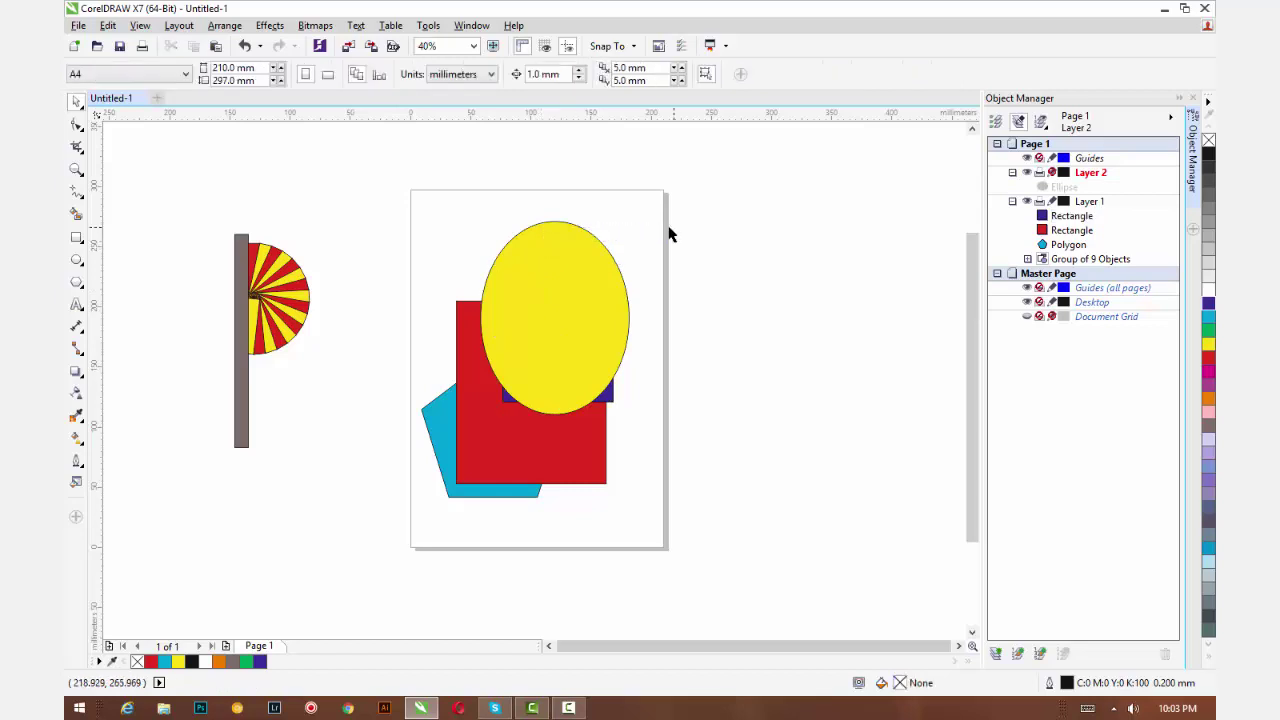
alt+click(551, 269)
drag(551, 269, 520, 296)
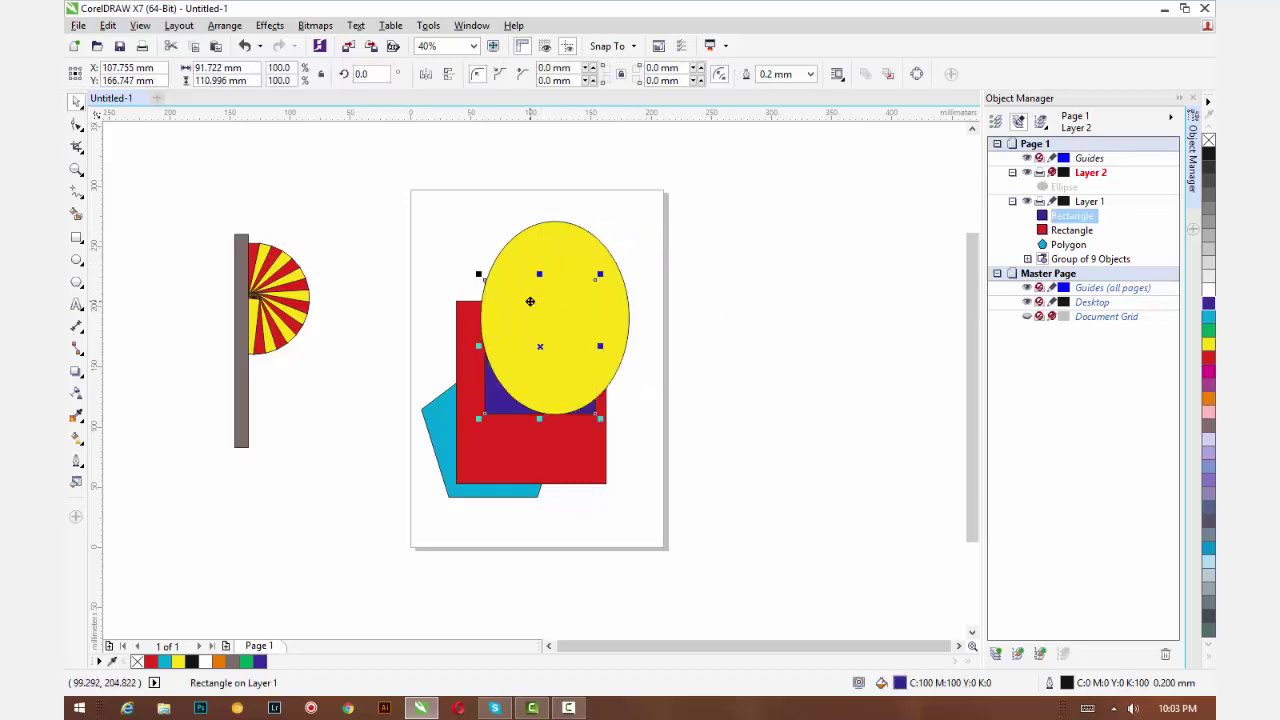
- Keep the Object Manager docker displayed and unlock Layer 2
click(471, 25)
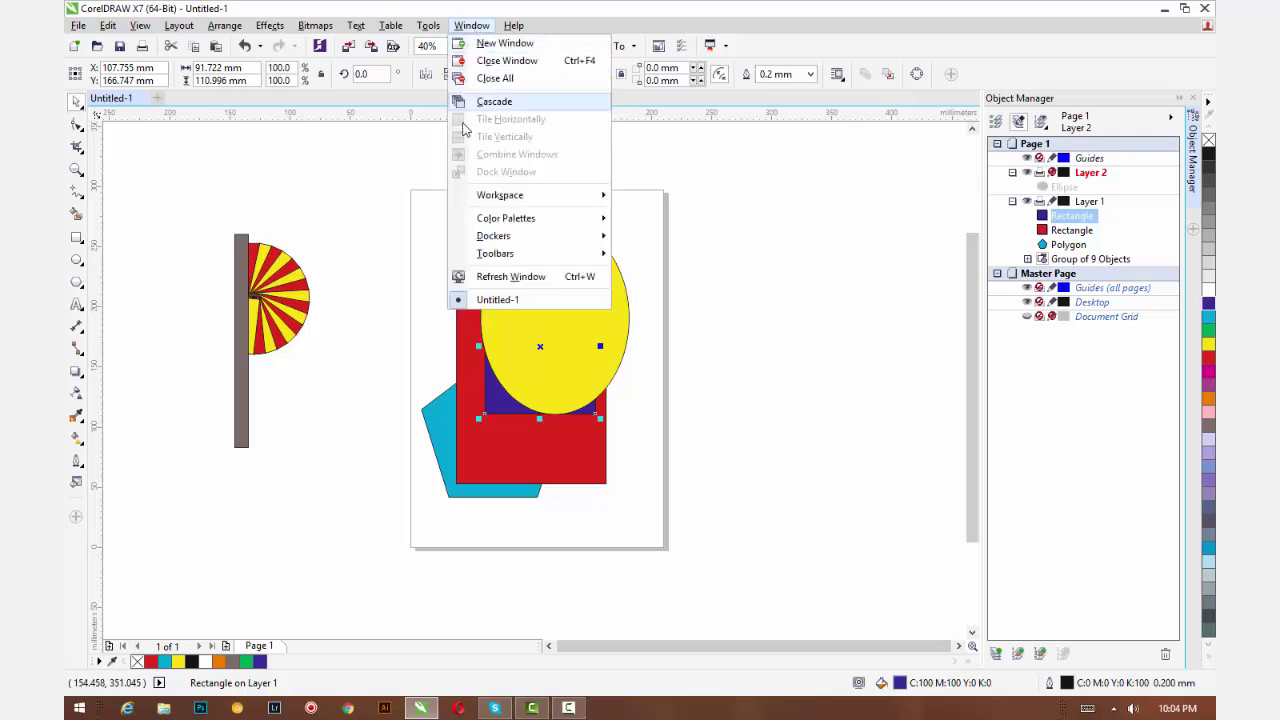
mouse_move(500, 236)
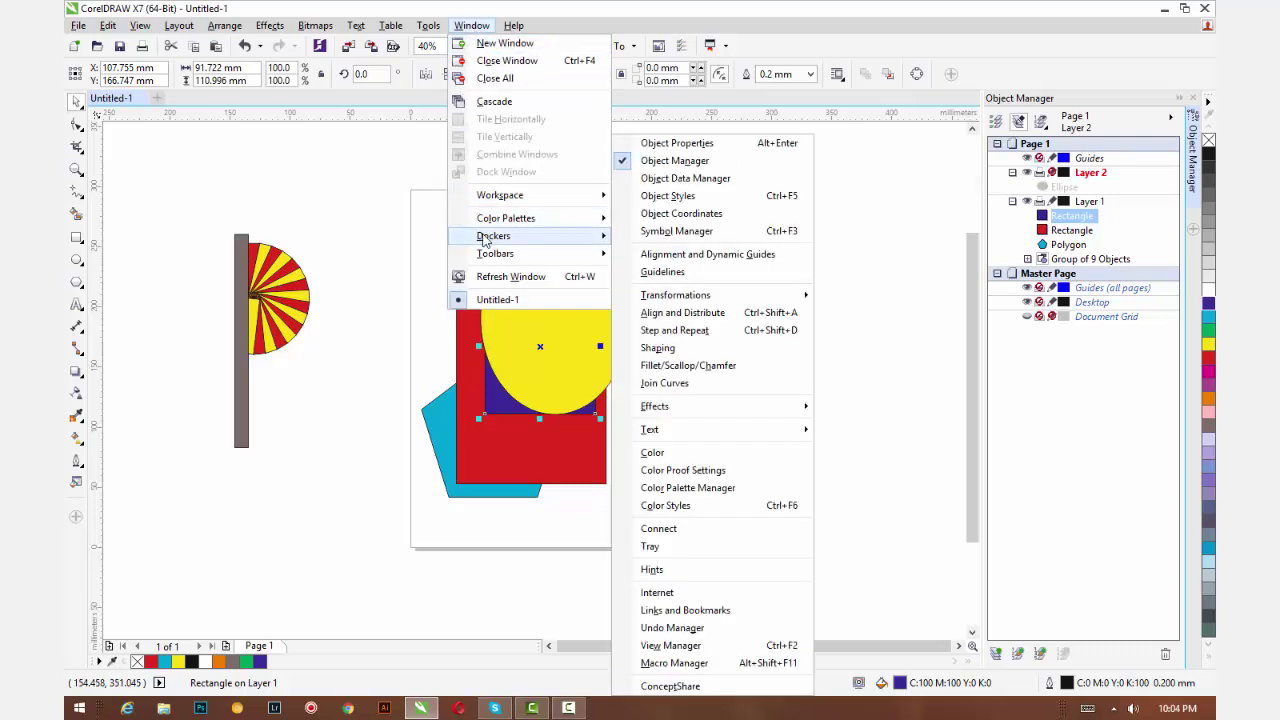
click(663, 170)
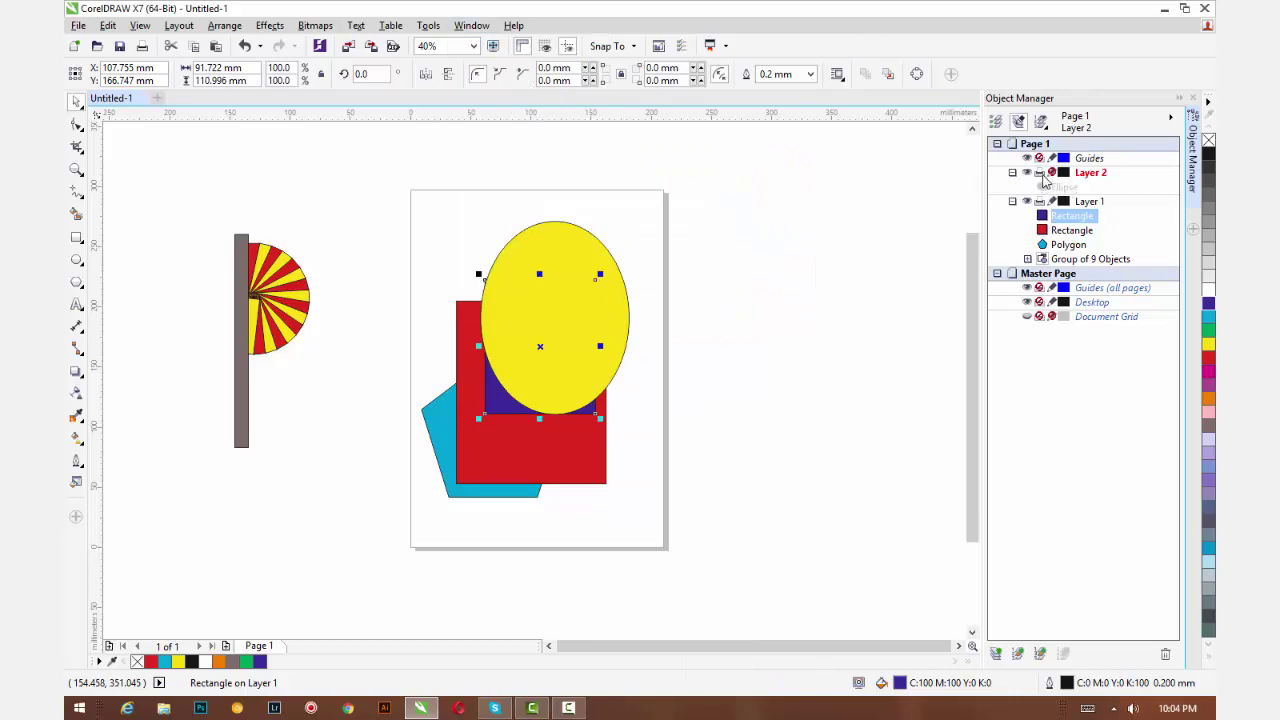
drag(1052, 178, 1052, 182)
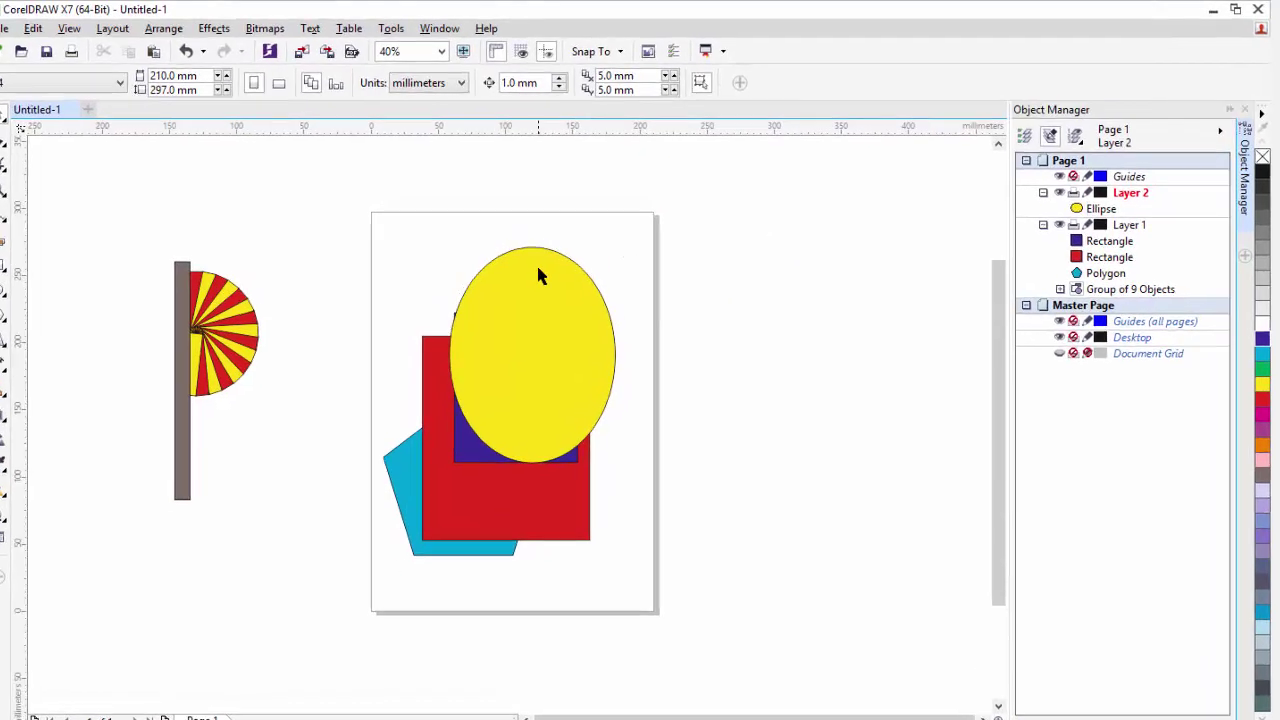
- Lock the yellow ellipse as an individual object, and release it by unlocking all objects
click(104, 33)
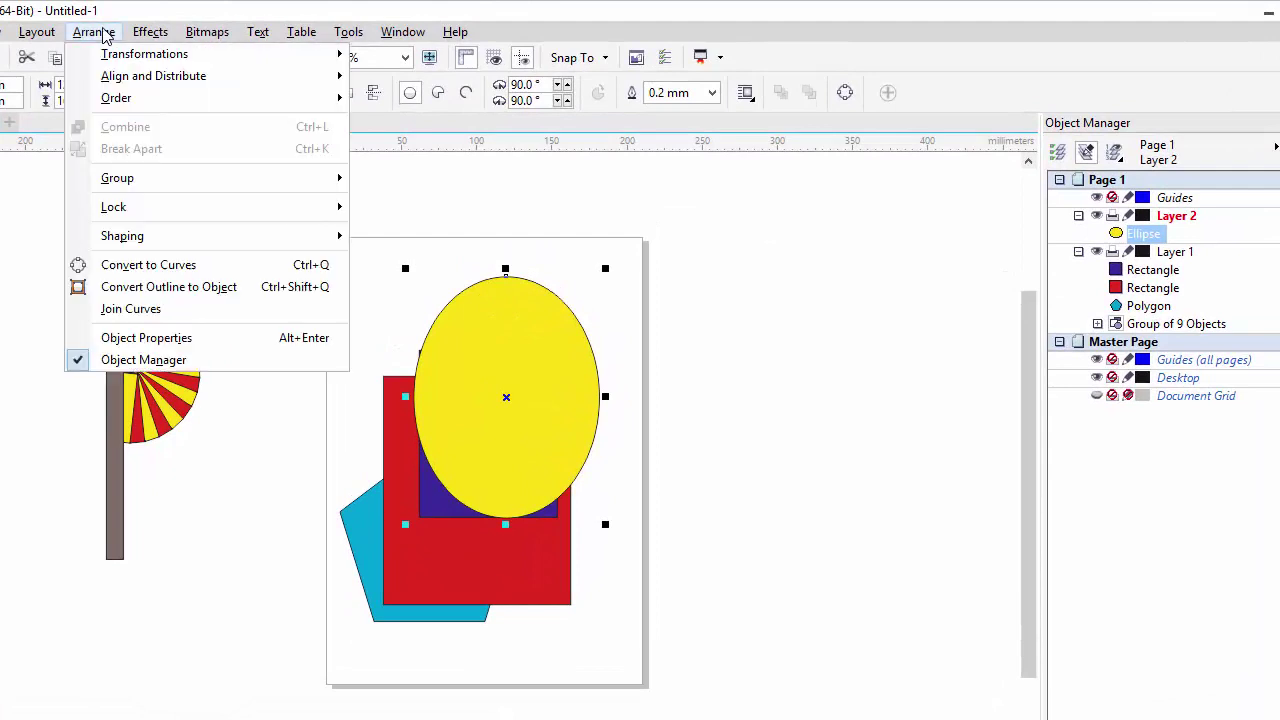
mouse_move(280, 206)
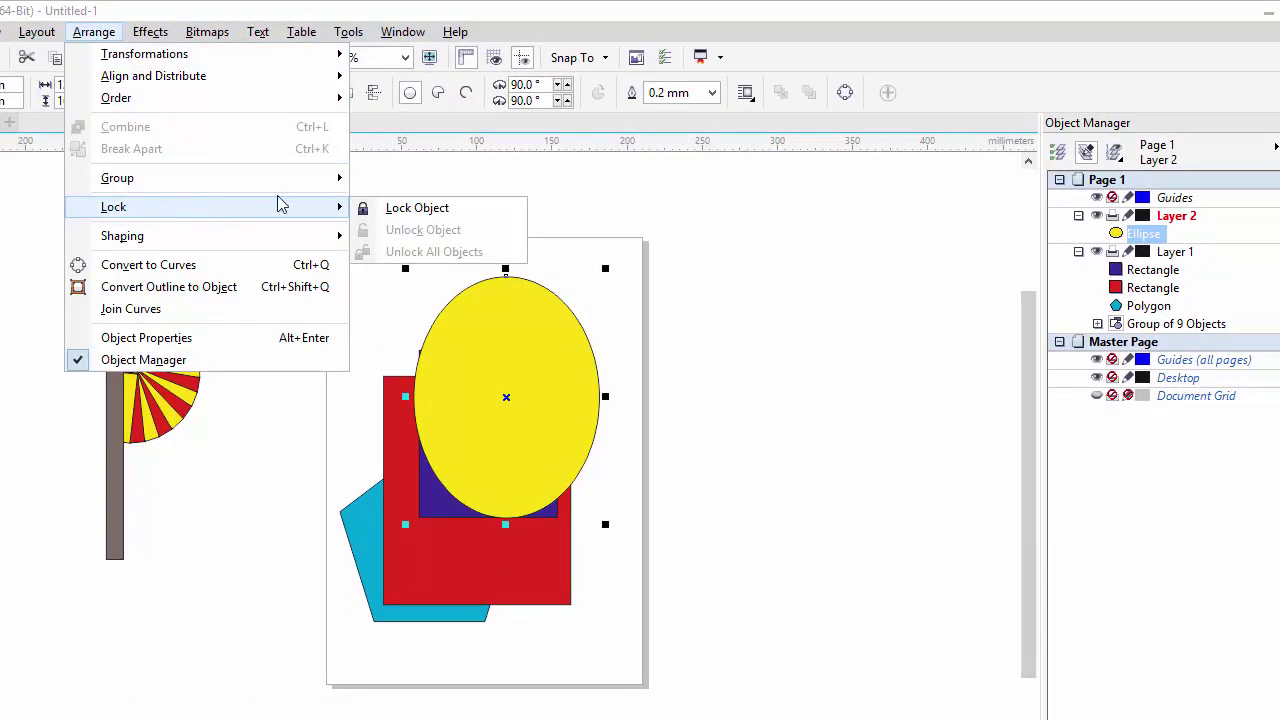
click(406, 210)
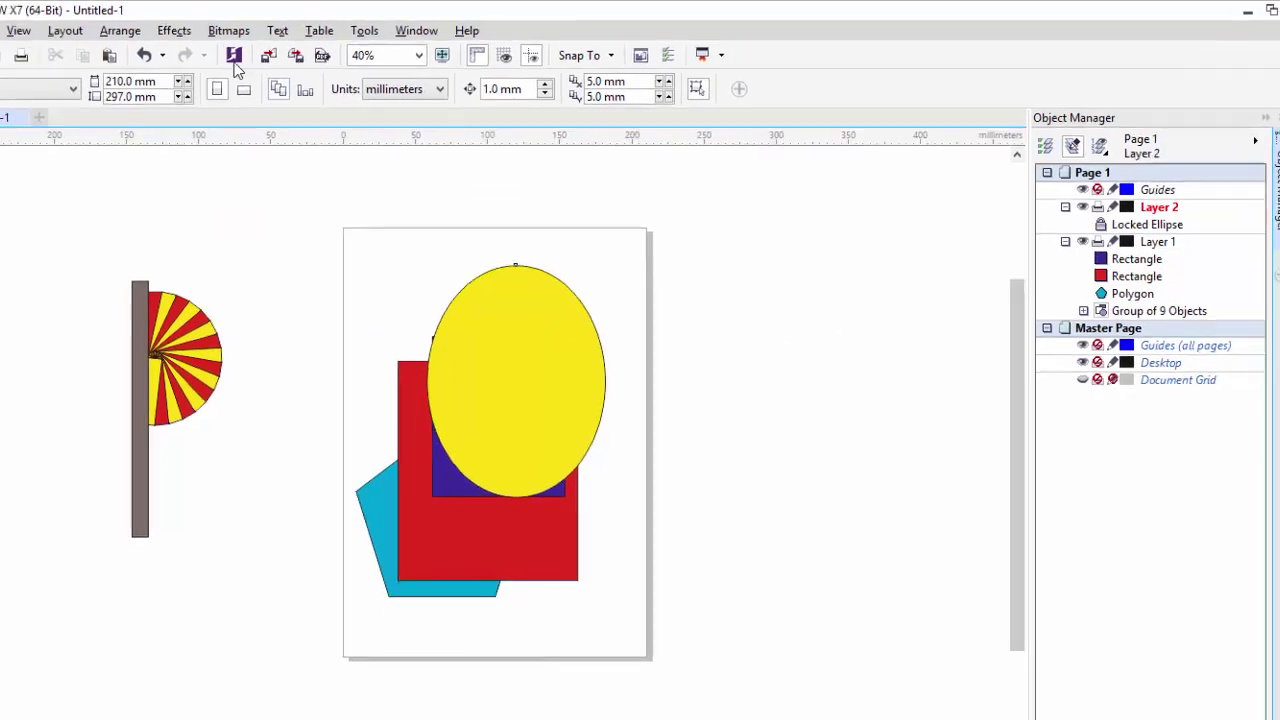
click(201, 30)
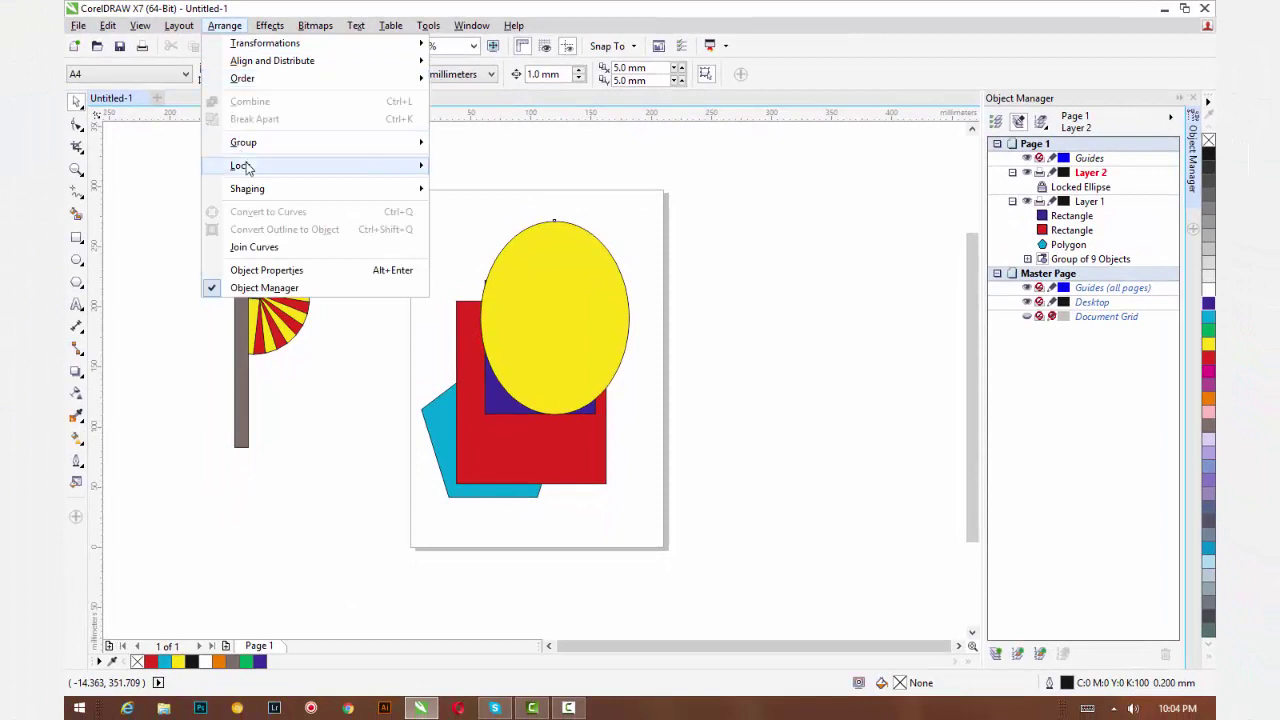
mouse_move(211, 183)
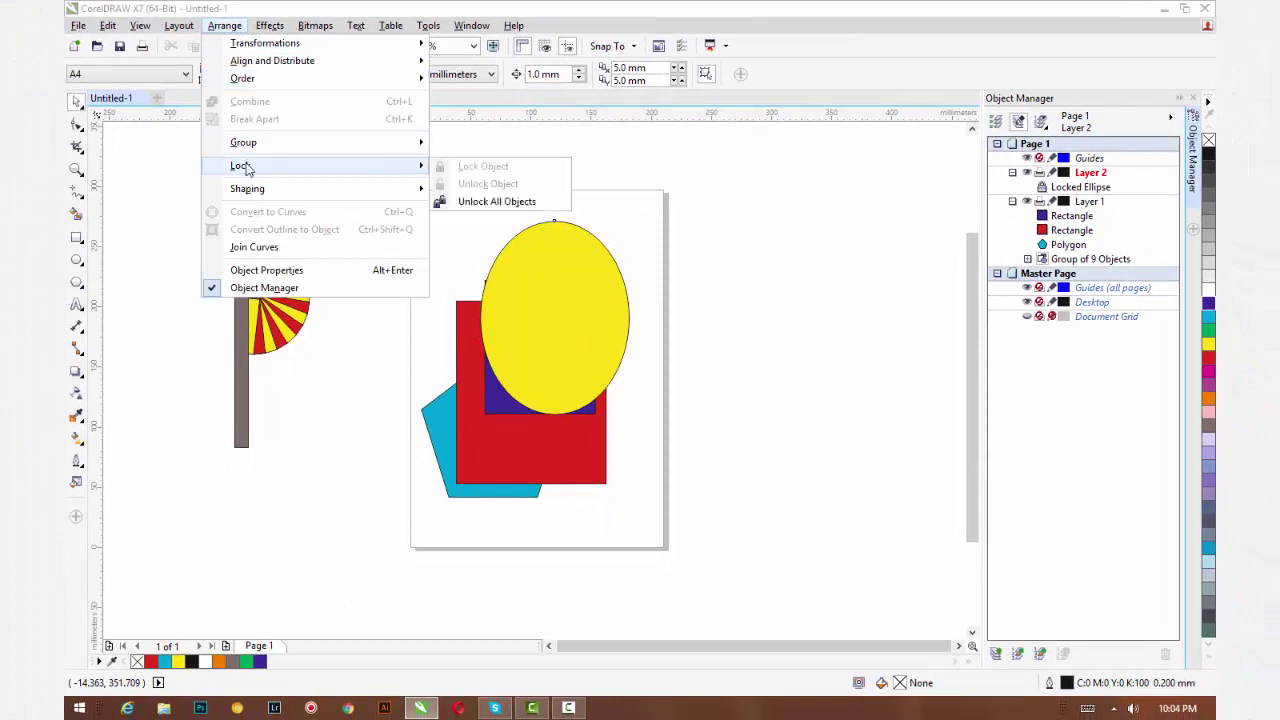
click(468, 202)
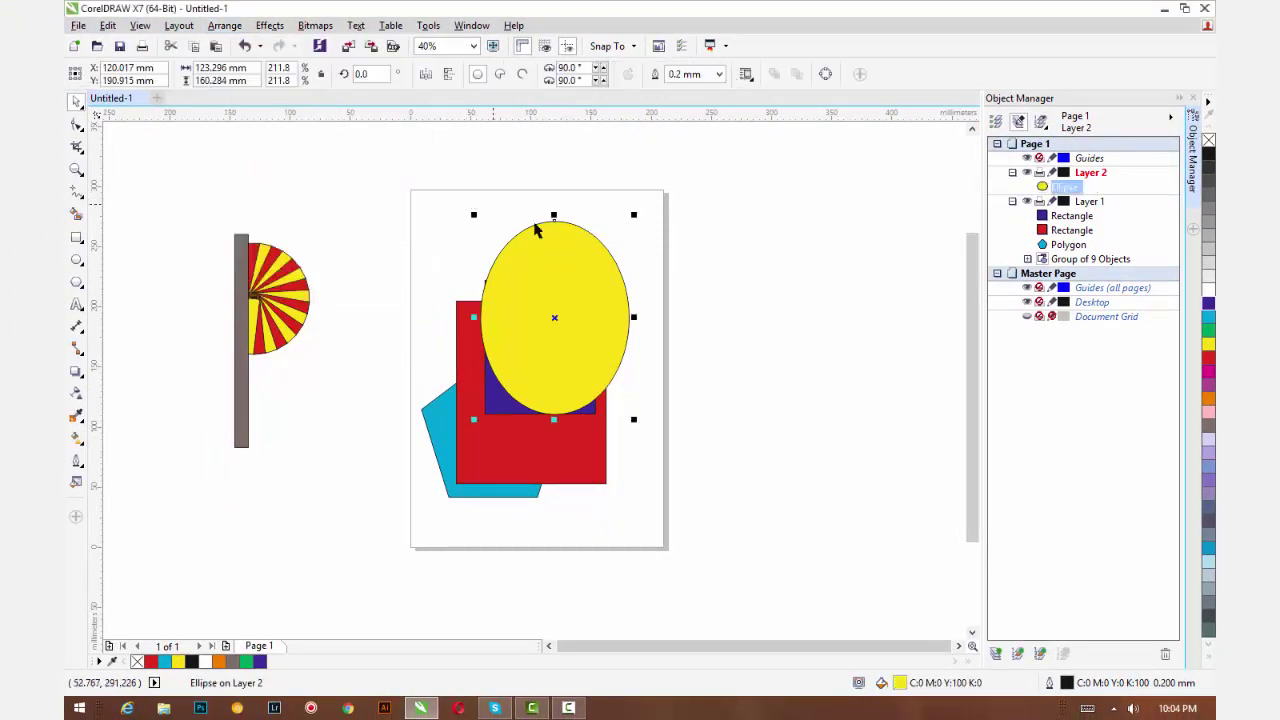
- Reselect the ellipse and review the lock commands available for it without applying any
click(783, 277)
click(575, 284)
click(224, 25)
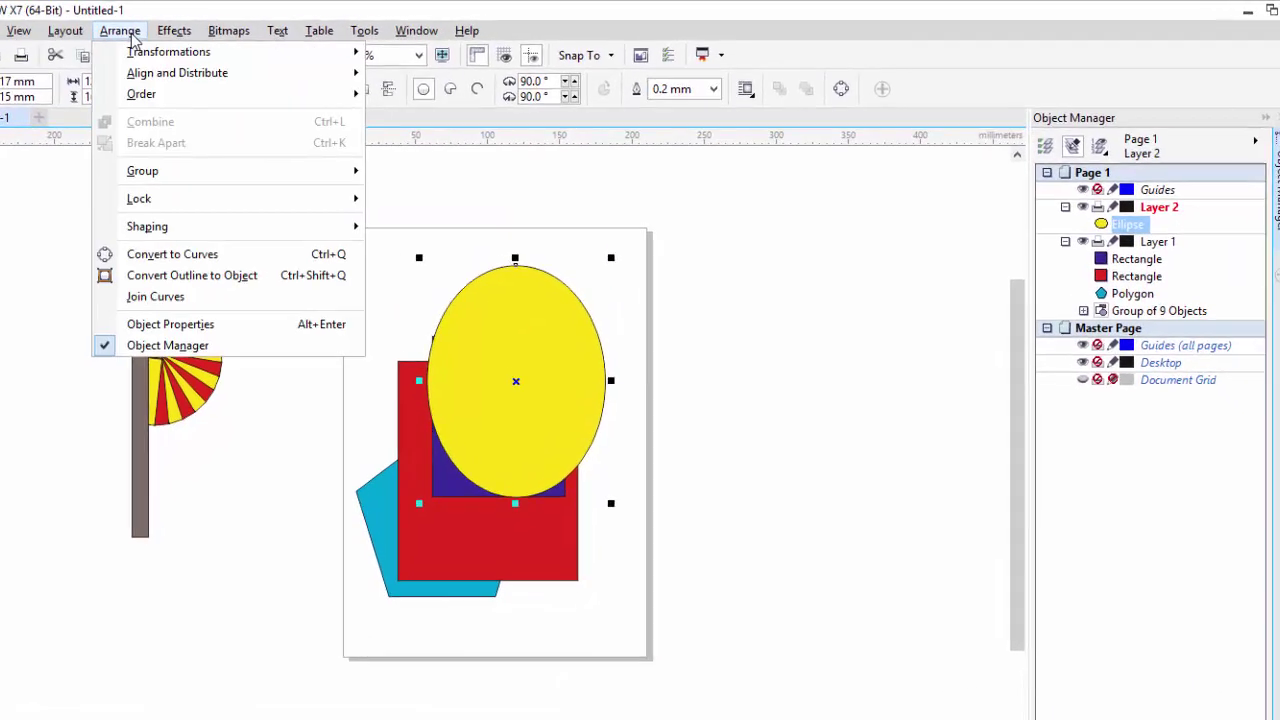
mouse_move(252, 171)
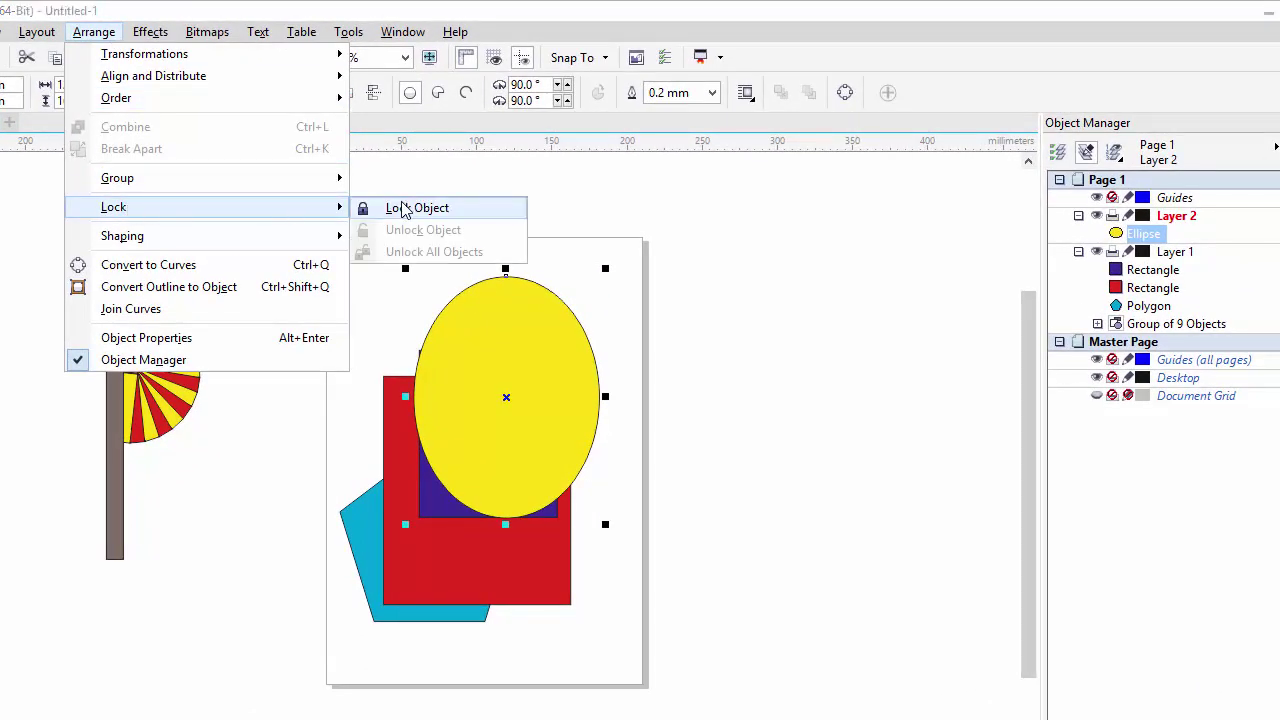
click(690, 197)
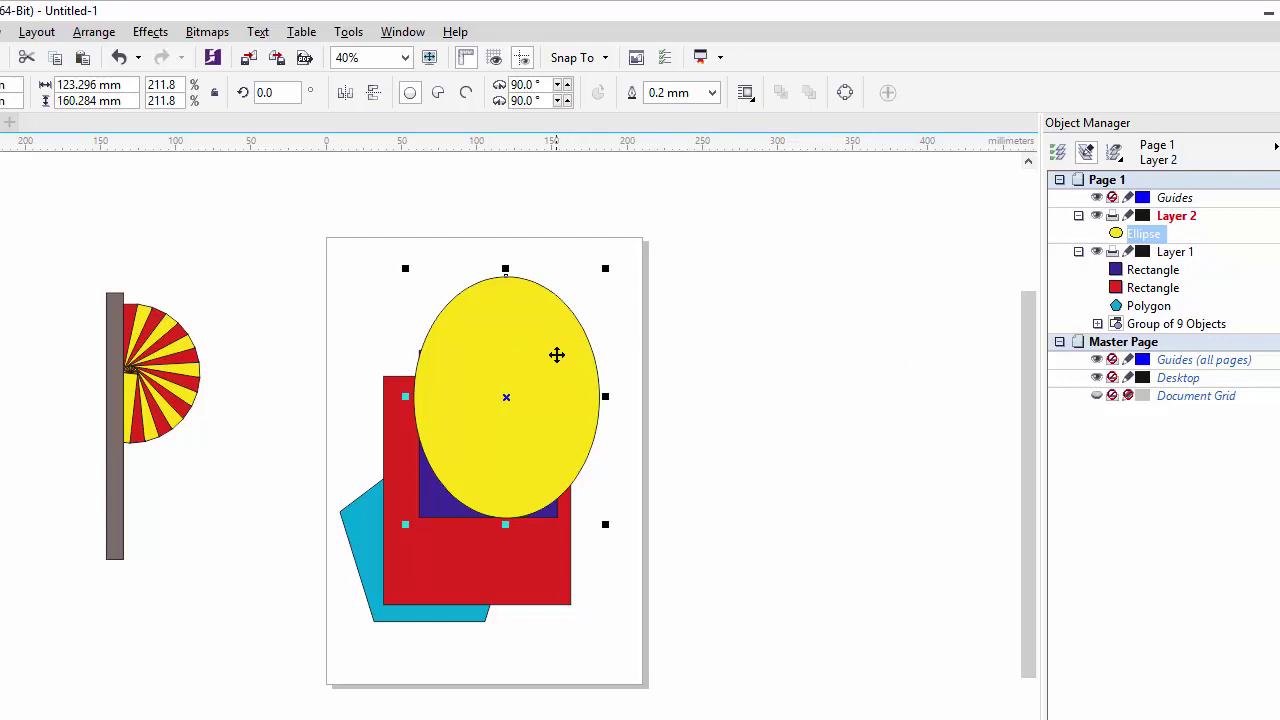
- Move the ellipse right onto the page's right edge, and turn the visibility of Layer 2 and Layer 1 off and on
drag(557, 354, 704, 346)
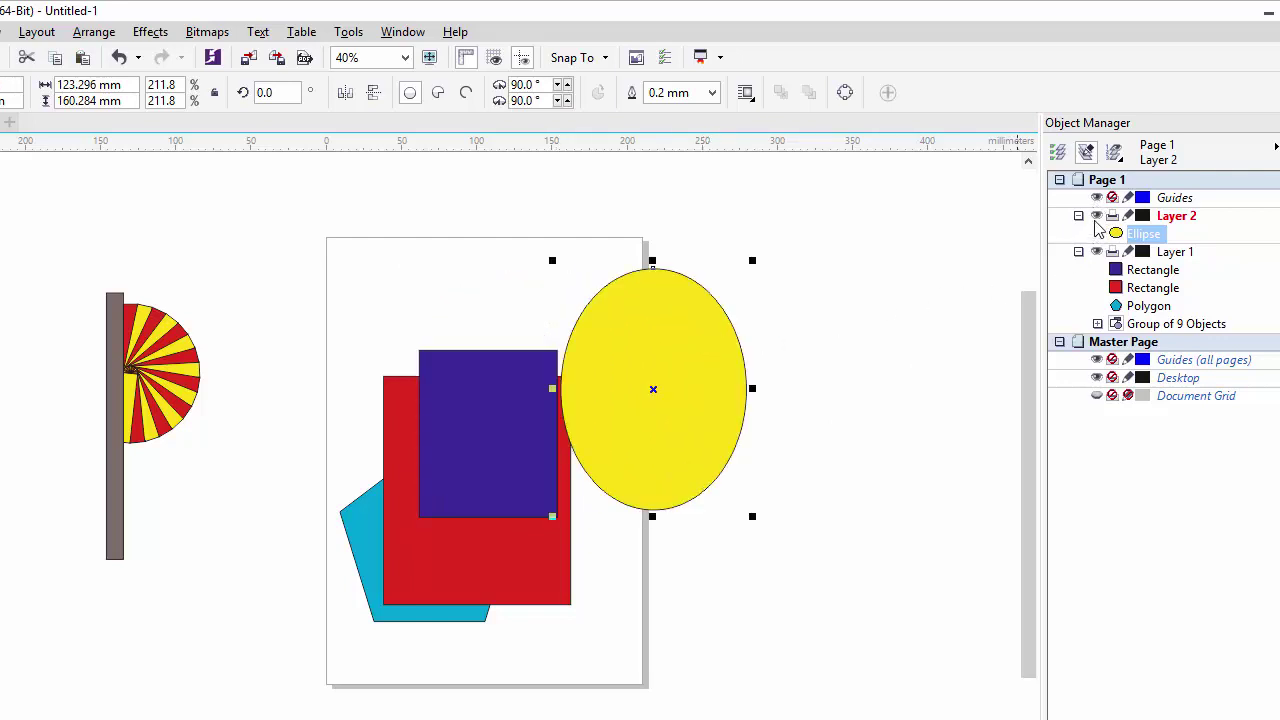
click(1097, 216)
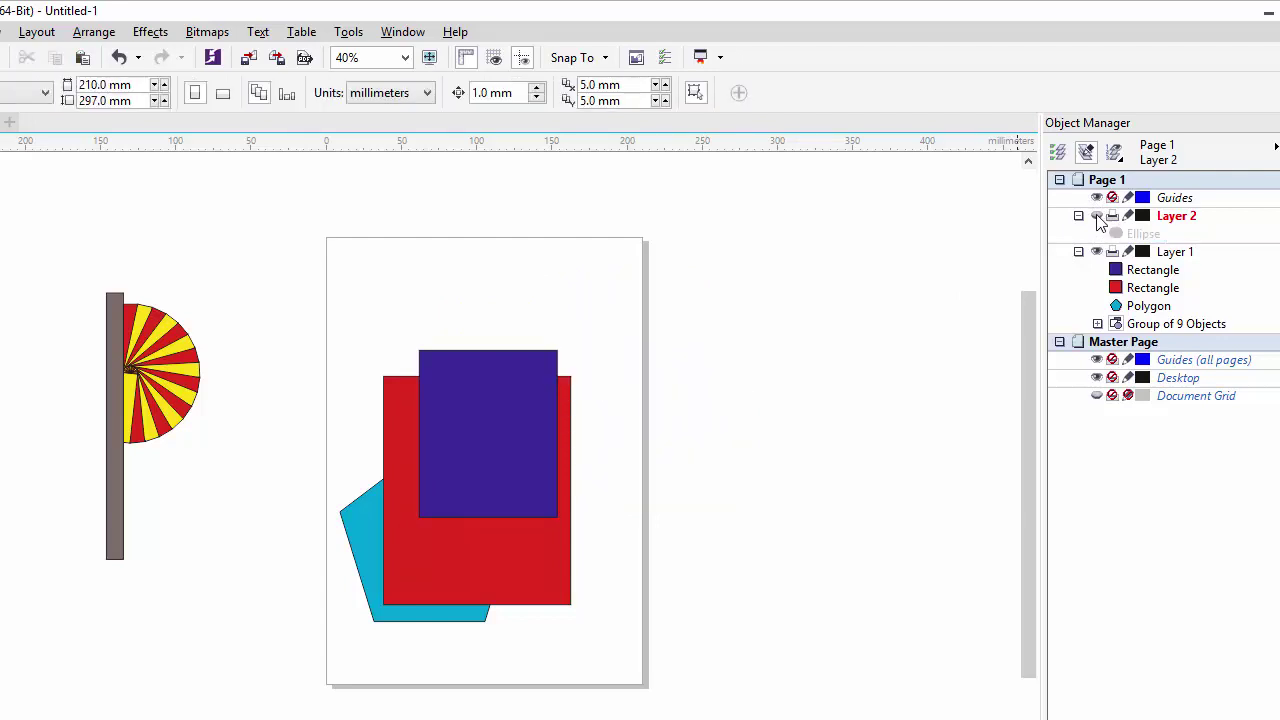
click(1097, 216)
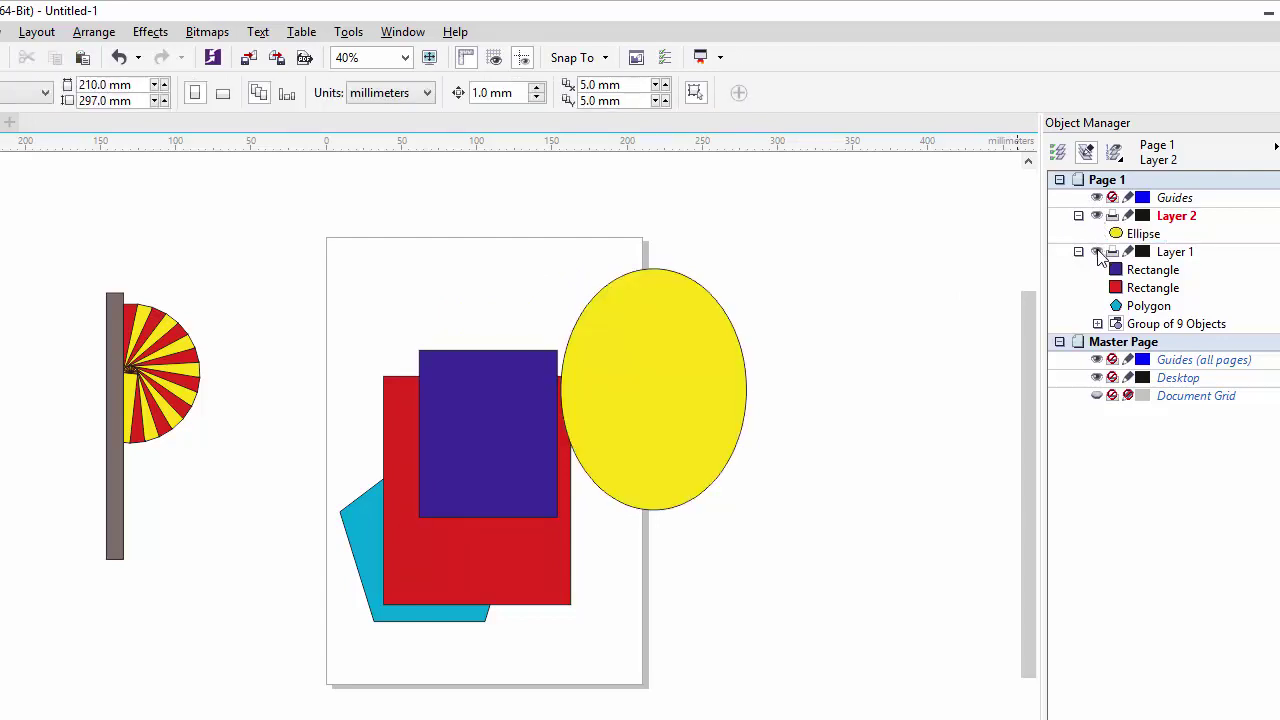
click(1097, 252)
click(1097, 252)
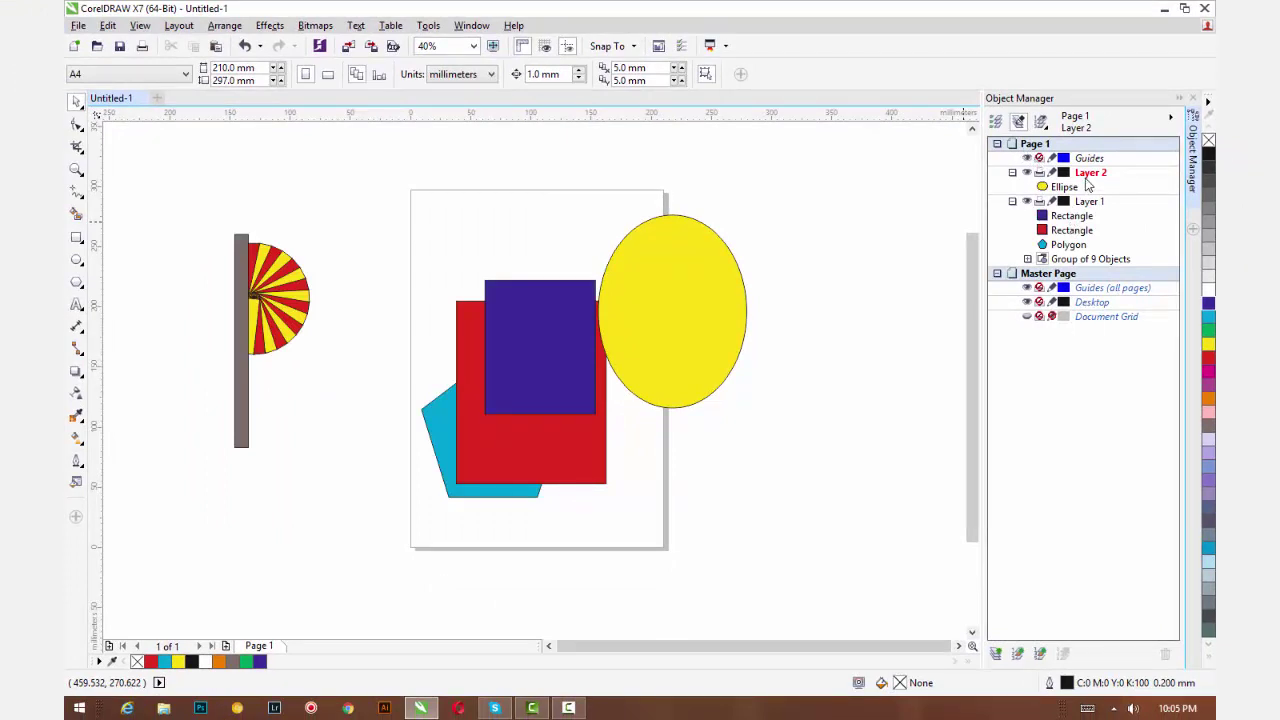
- Delete Layer 2 together with its ellipse
click(1089, 173)
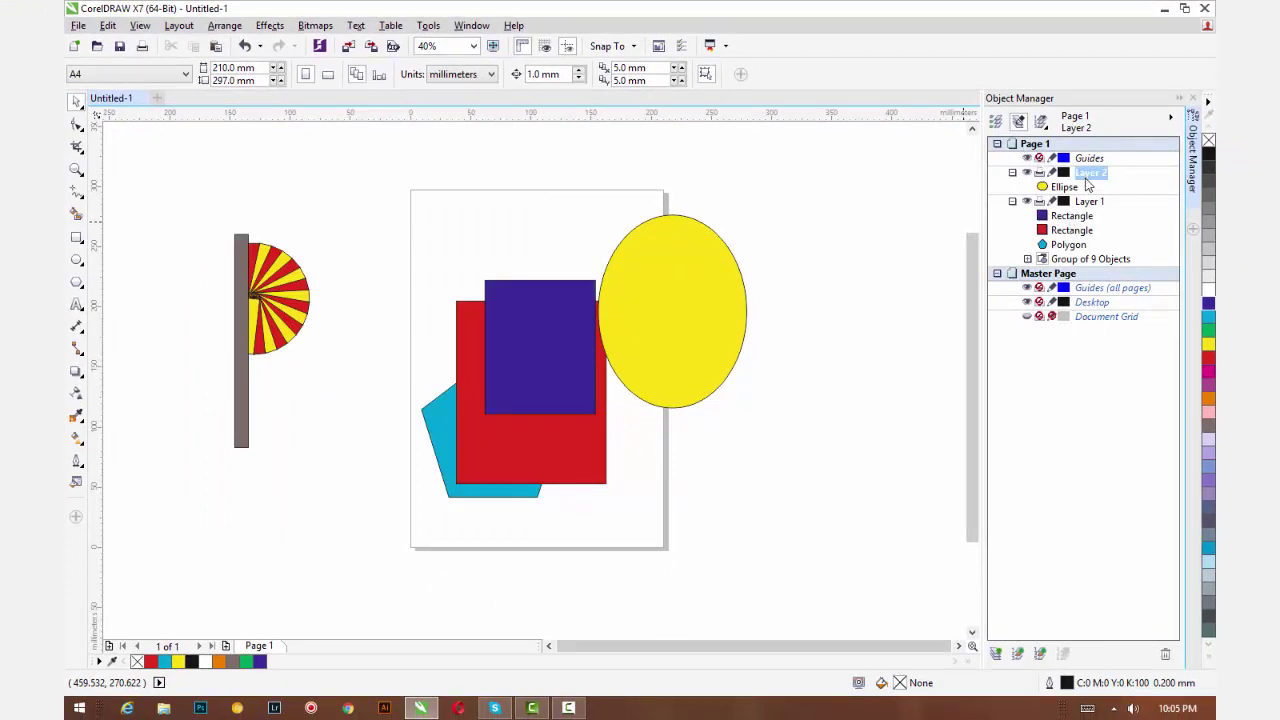
click(1165, 657)
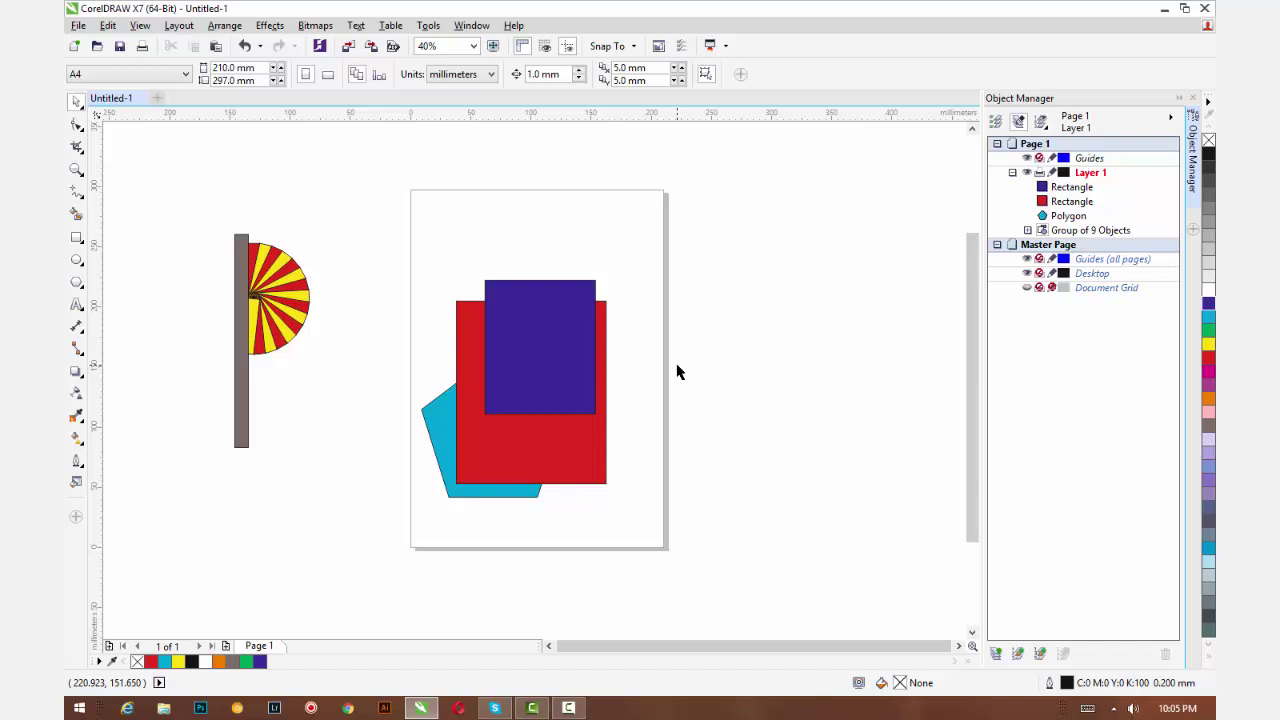
- Shrink the red rectangle and reduce the pentagon to about 85 × 85 mm, spacing them in a row with the blue rectangle beyond the page's right edge
click(568, 302)
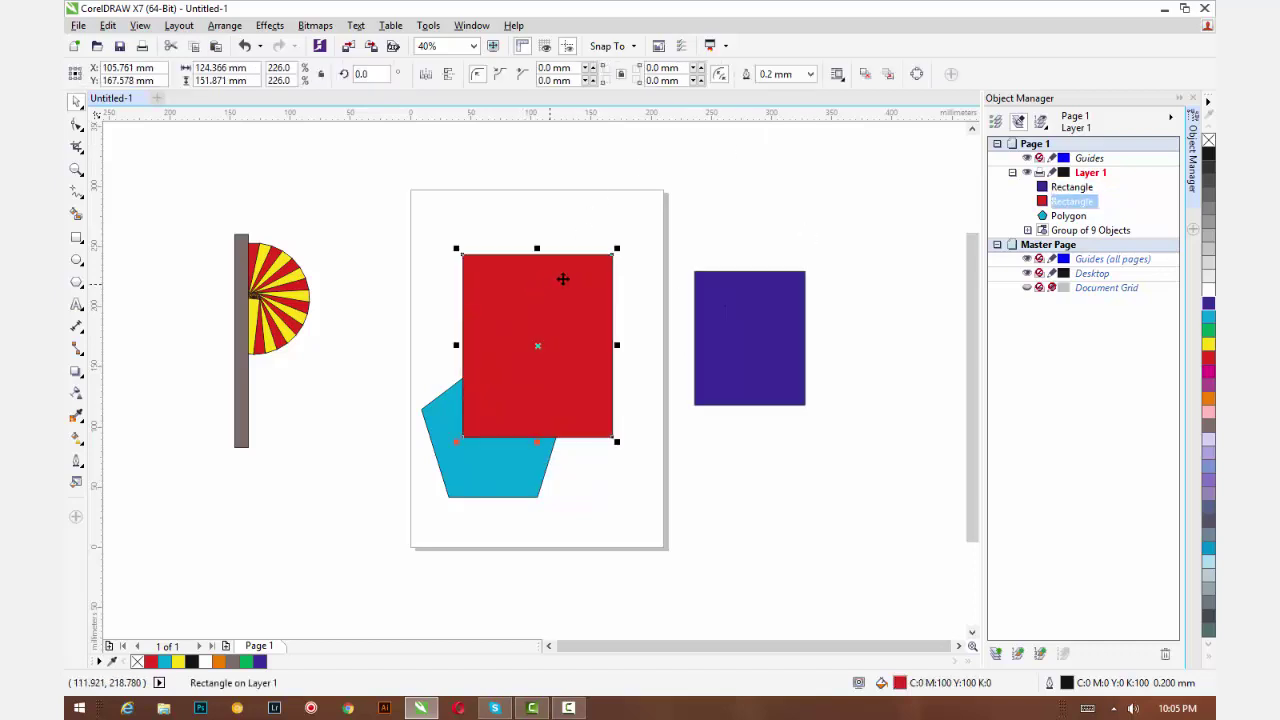
drag(617, 248, 412, 294)
drag(506, 426, 576, 318)
drag(641, 241, 596, 287)
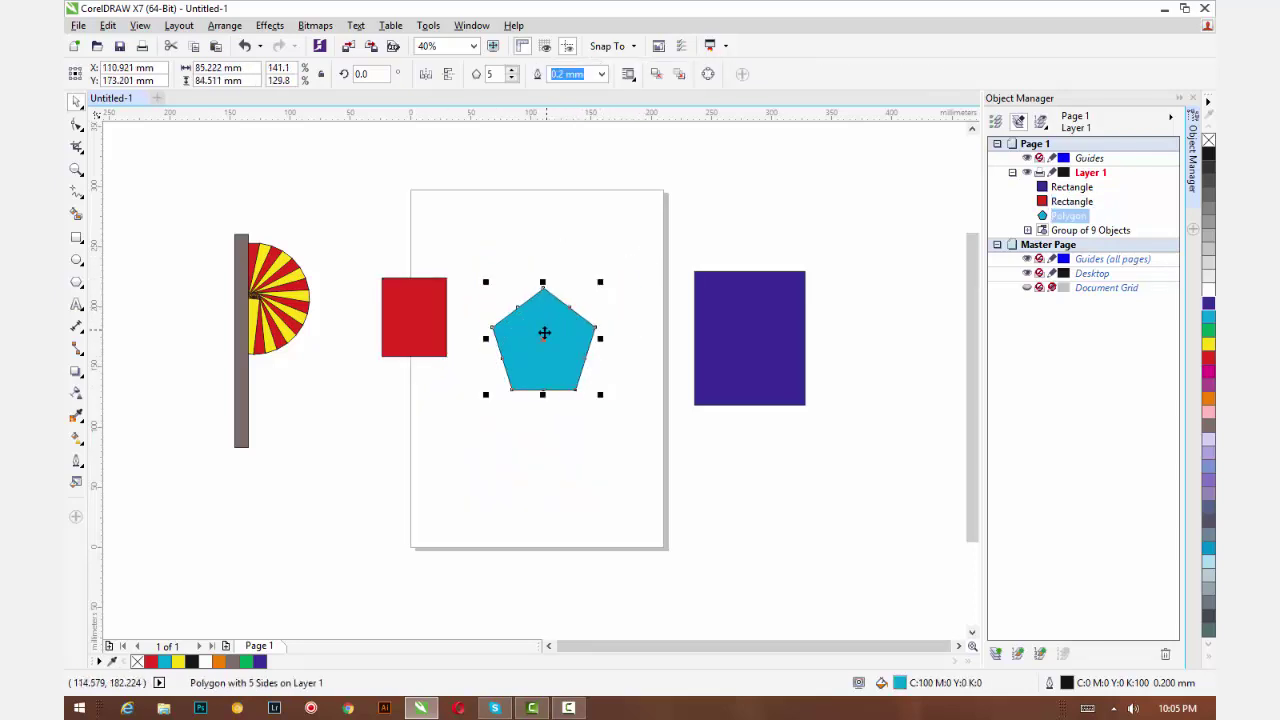
drag(543, 331, 519, 306)
drag(735, 310, 731, 297)
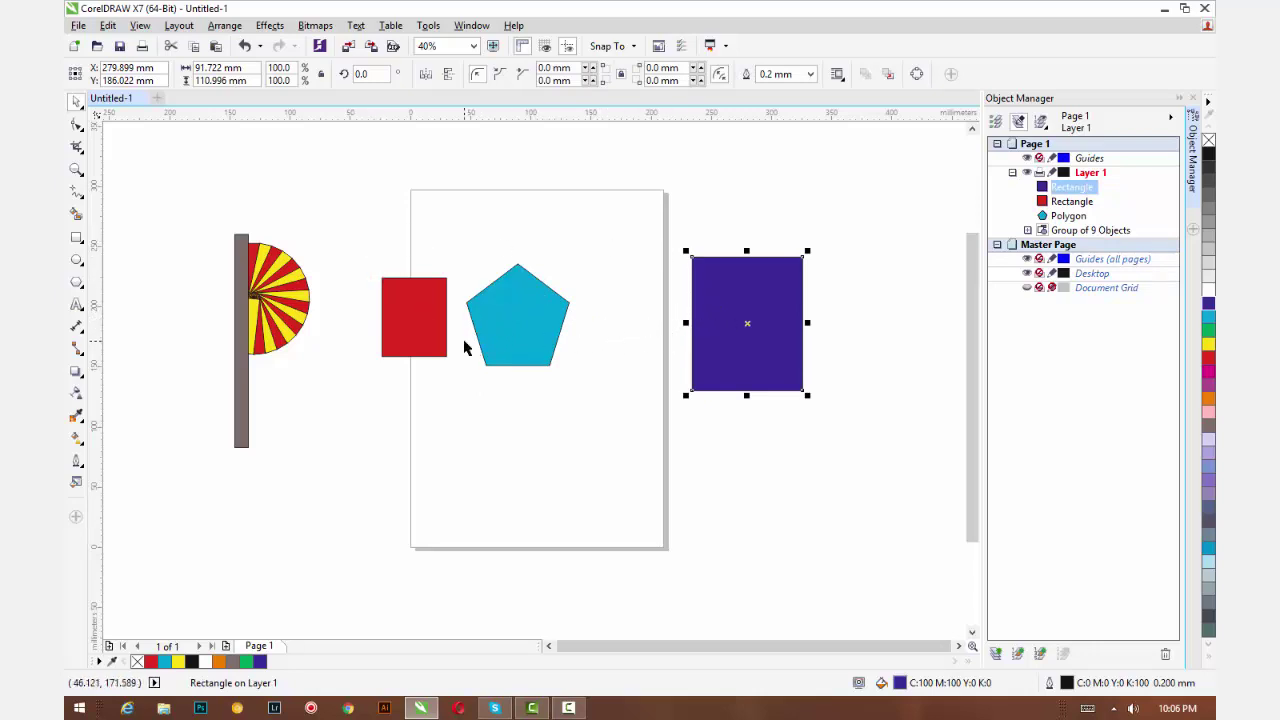
- Select the red rectangle, pentagon and blue rectangle together and open the Align and Distribute settings for them
drag(360, 234, 838, 447)
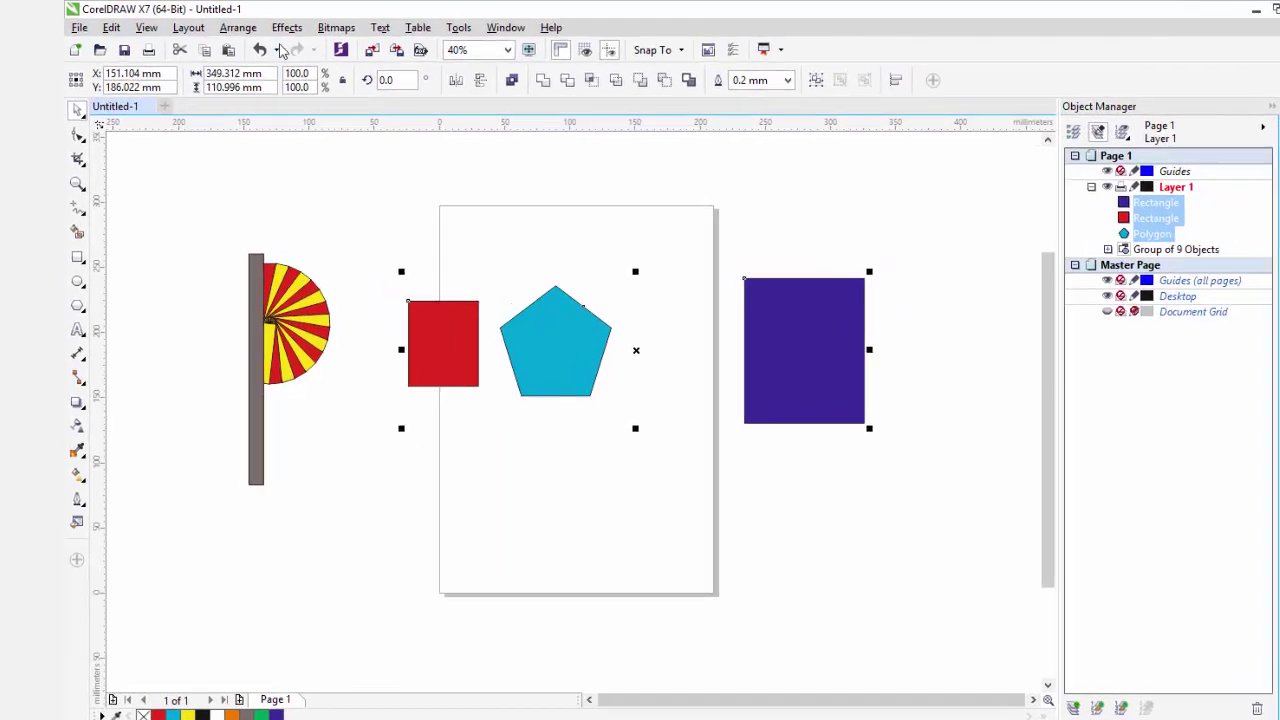
click(239, 28)
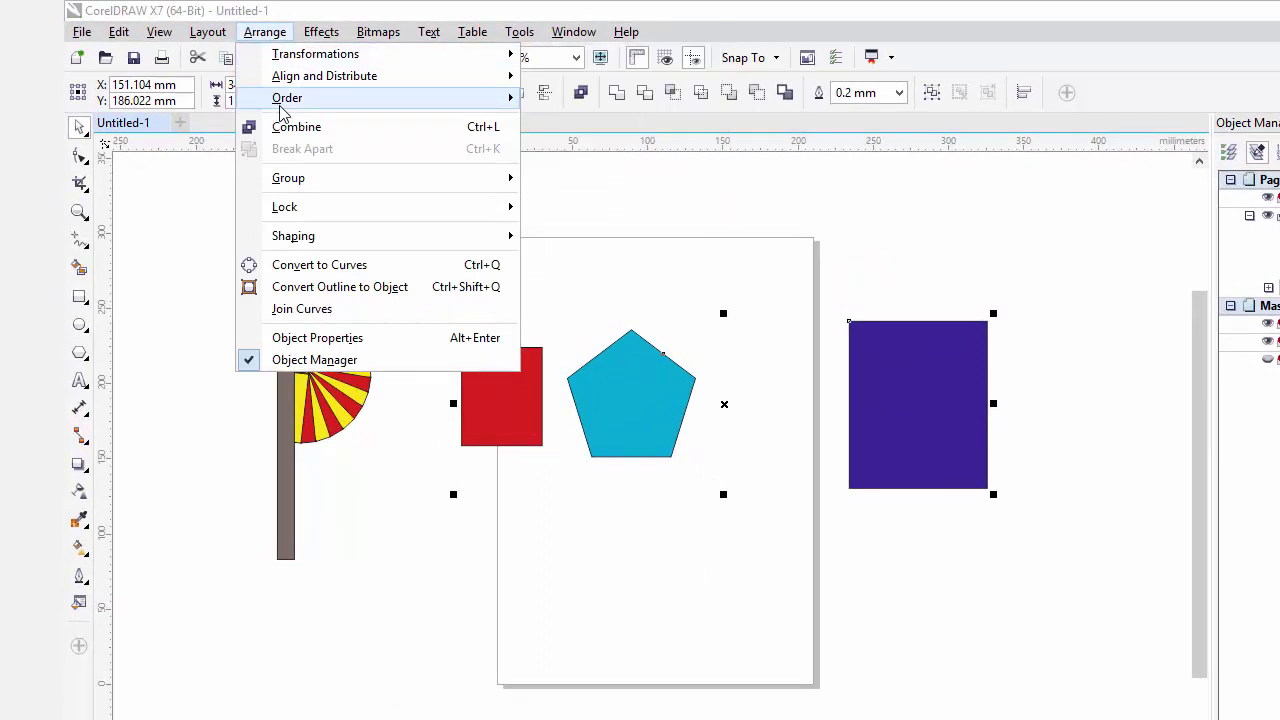
mouse_move(283, 110)
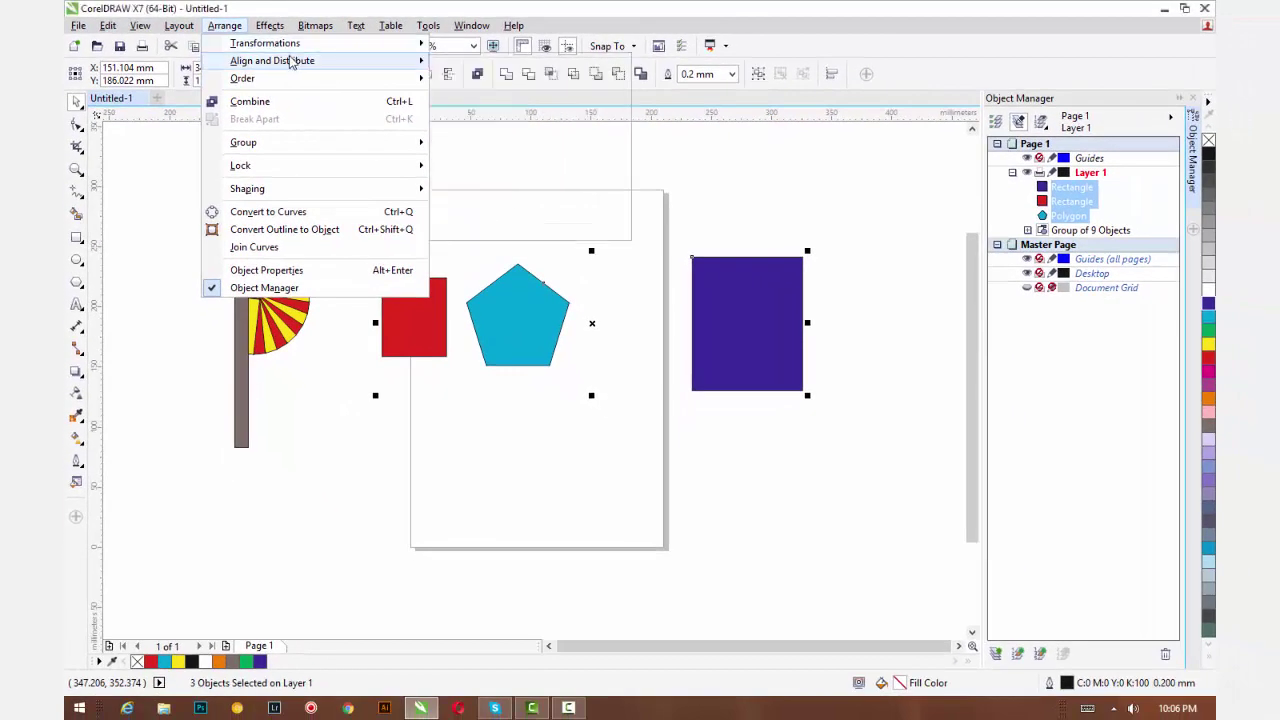
mouse_move(291, 62)
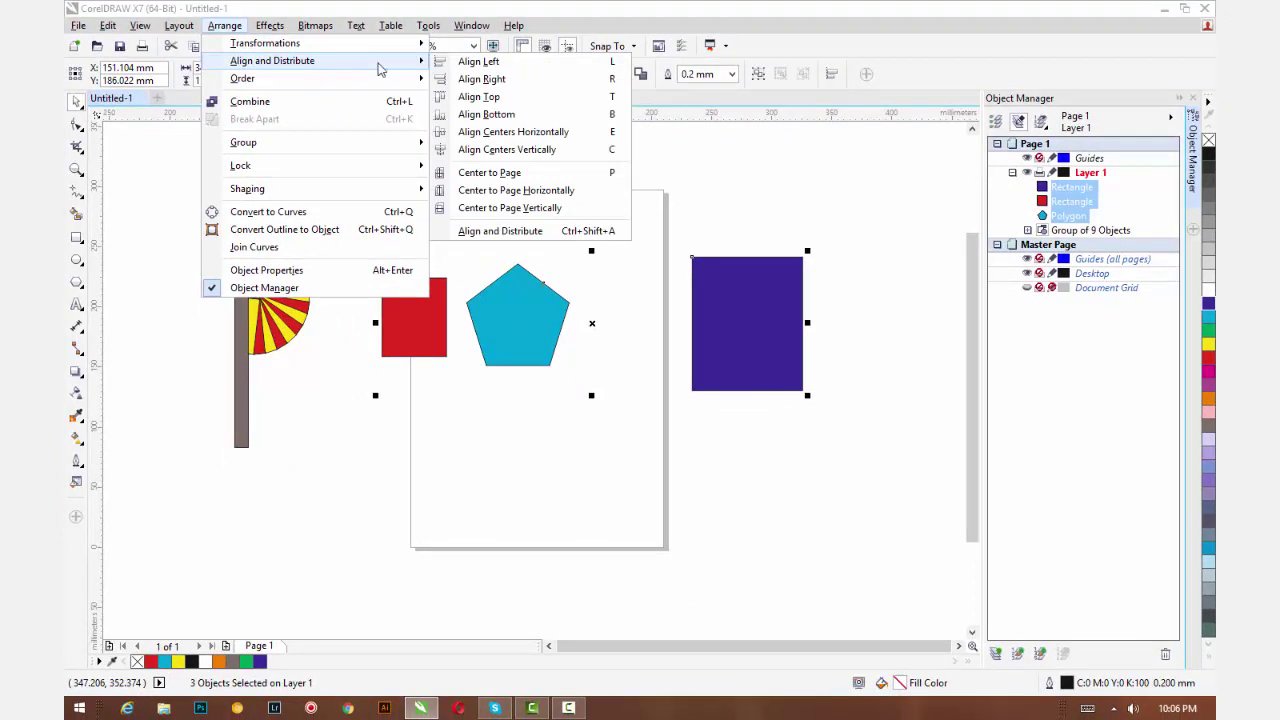
click(483, 238)
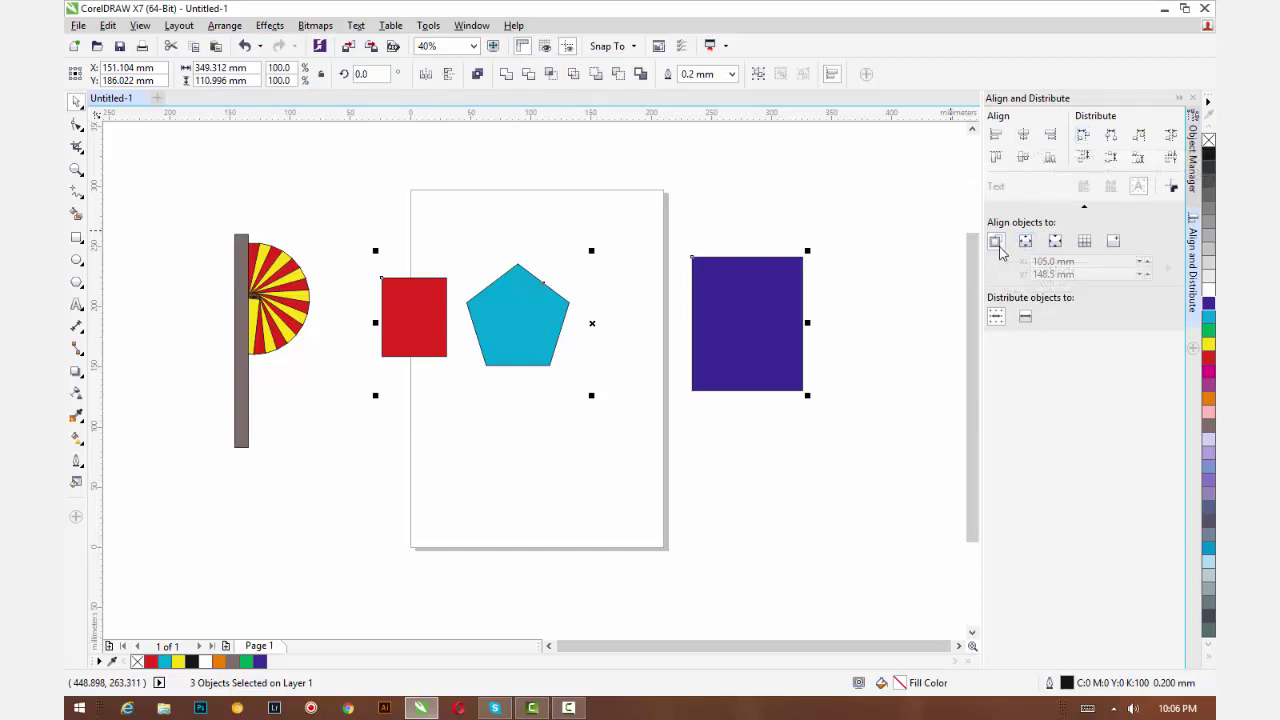
- Distribute the three shapes horizontally by their left edges, centers and right edges in turn, finishing with equal horizontal spacing between them
click(1085, 141)
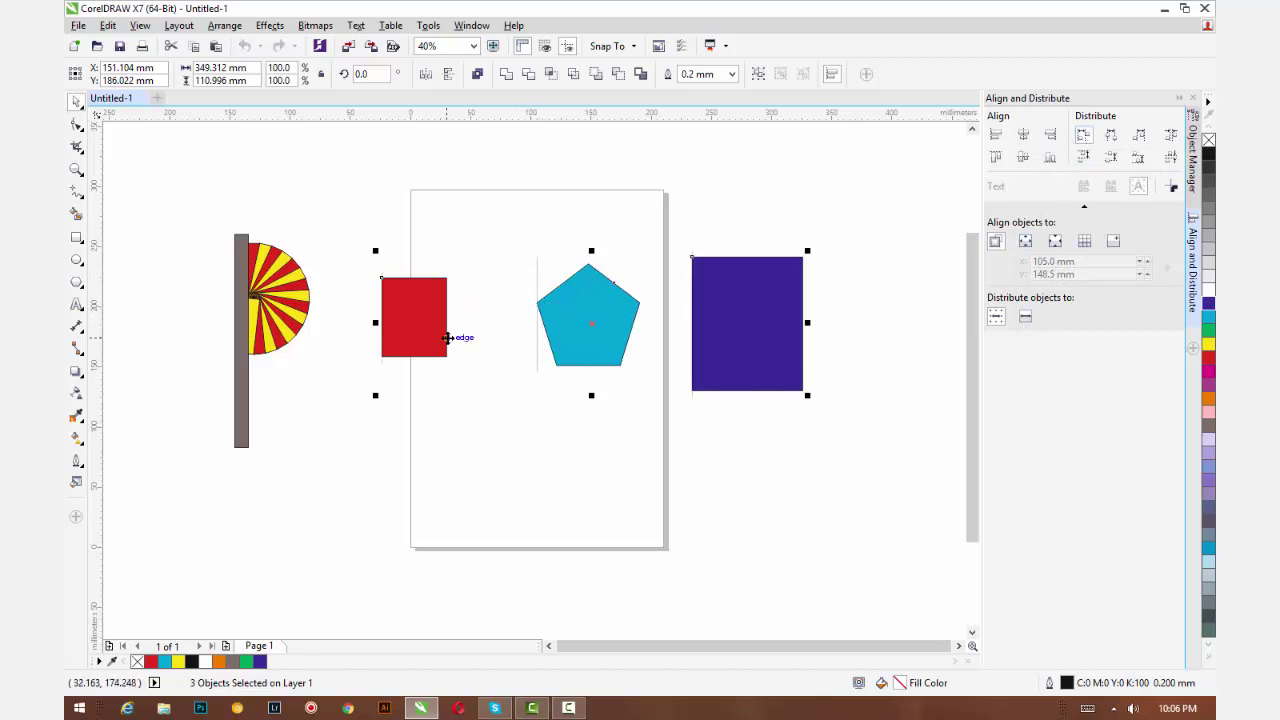
click(1111, 137)
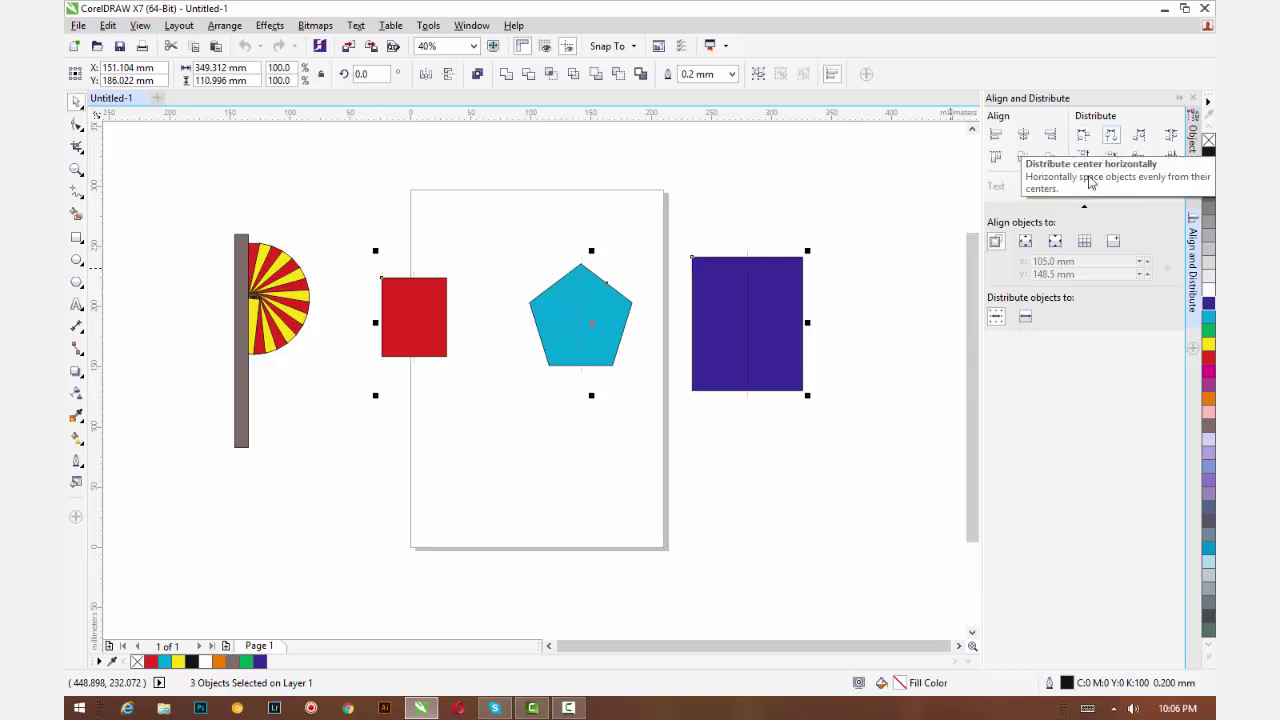
click(1139, 136)
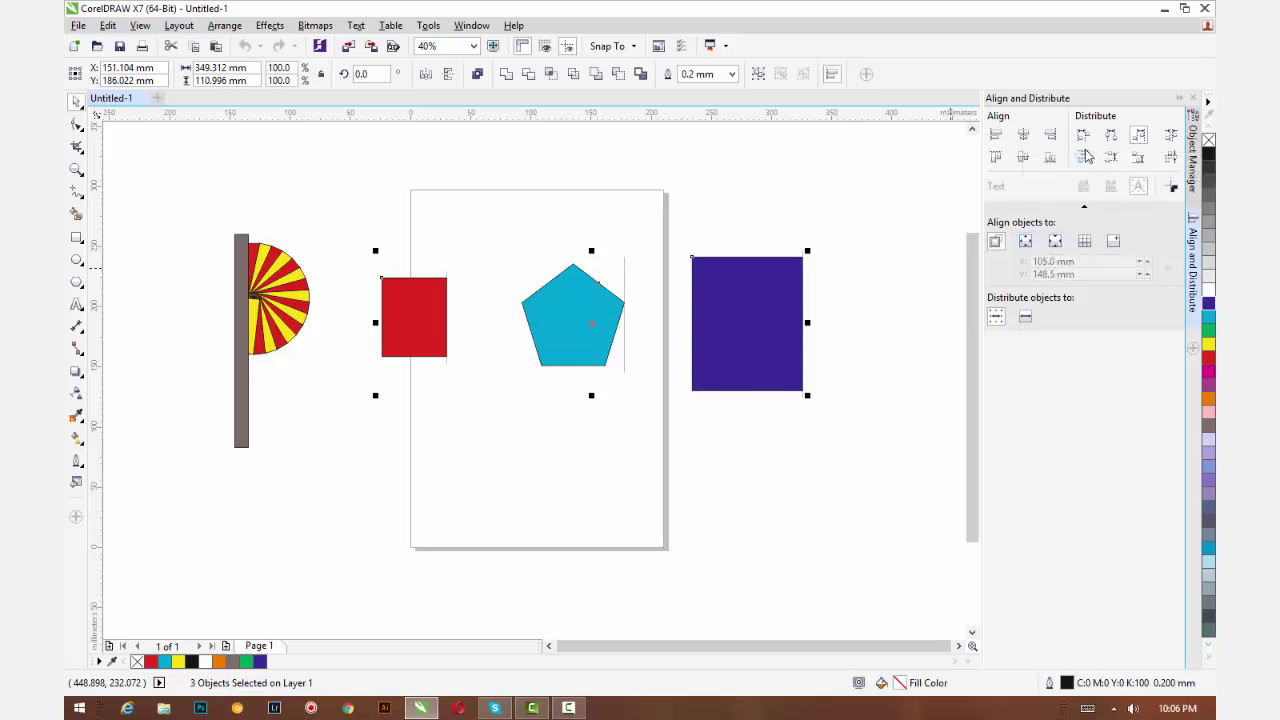
click(1172, 140)
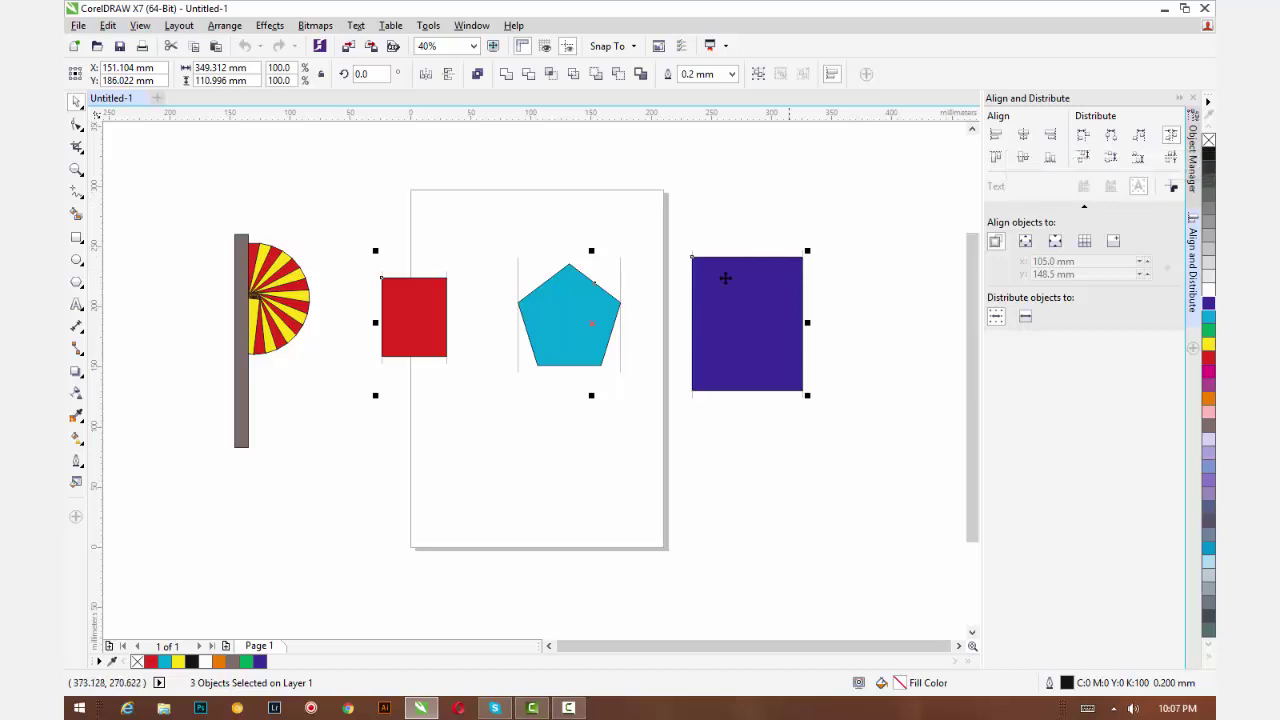
- Rearrange the red rectangle, pentagon and blue rectangle into a vertical column and distribute them with equal vertical spacing
drag(427, 327, 496, 175)
drag(608, 220, 495, 321)
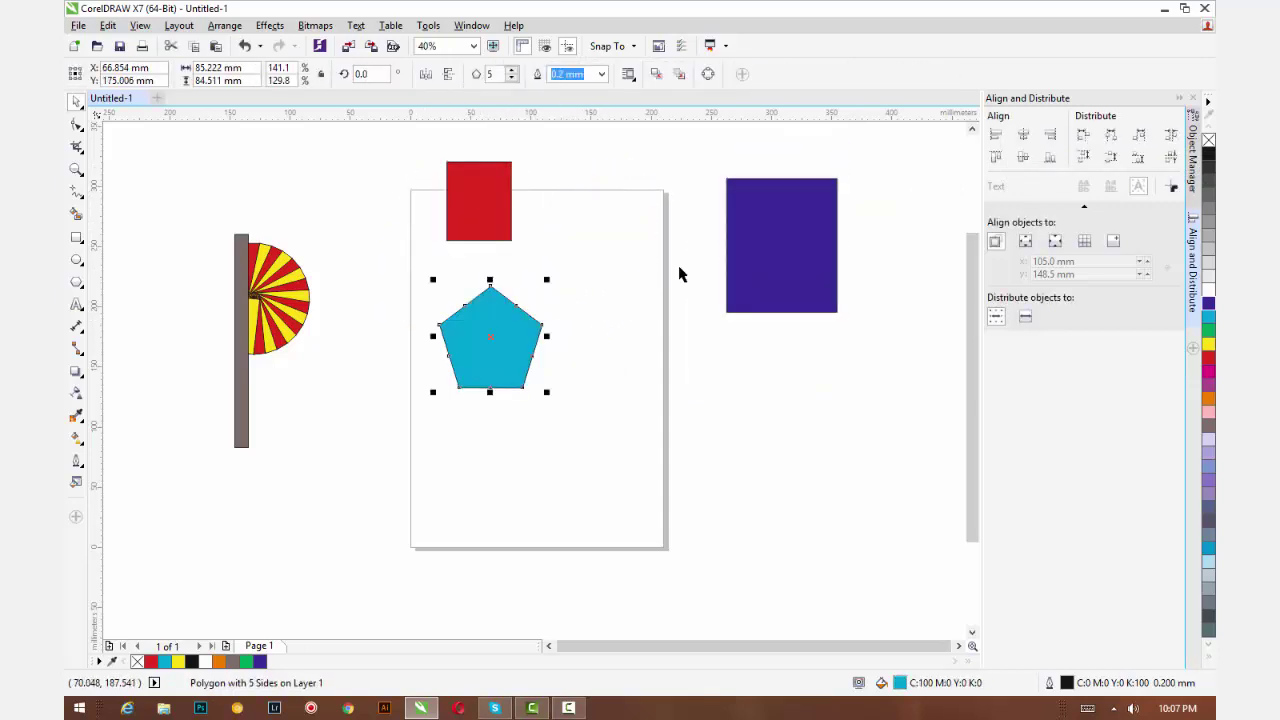
drag(743, 227, 520, 463)
drag(383, 147, 617, 591)
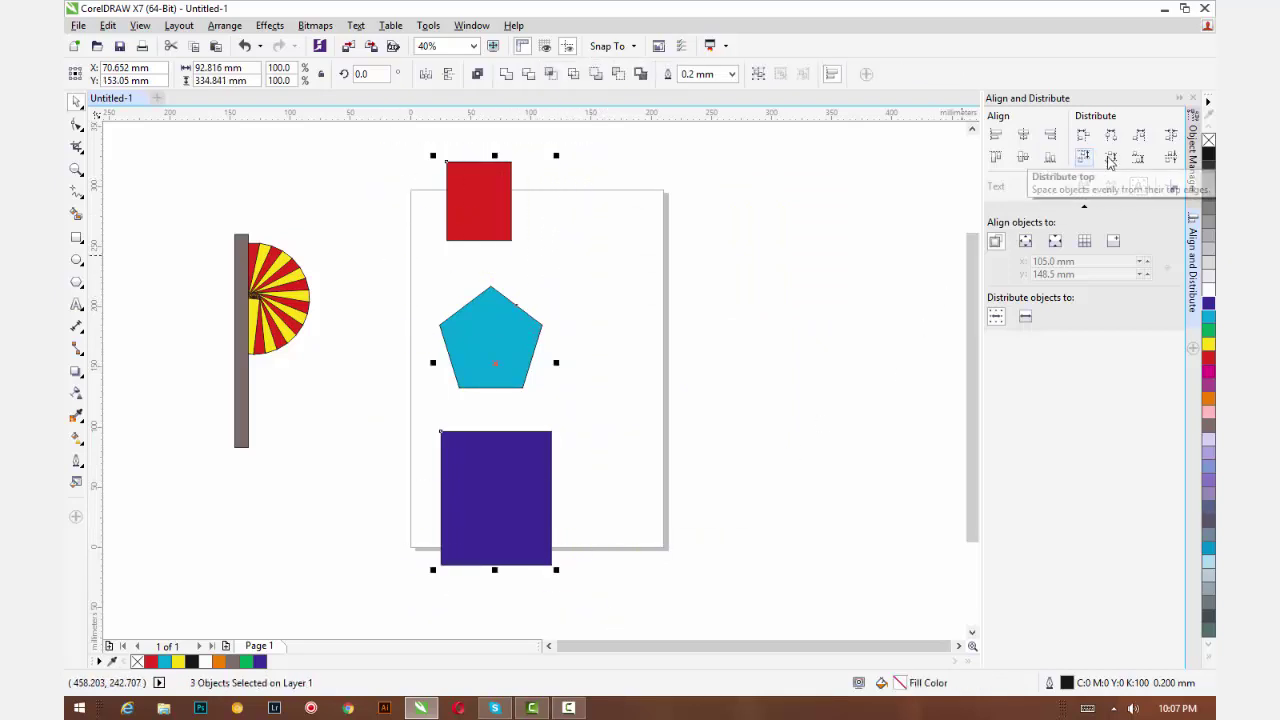
click(1170, 157)
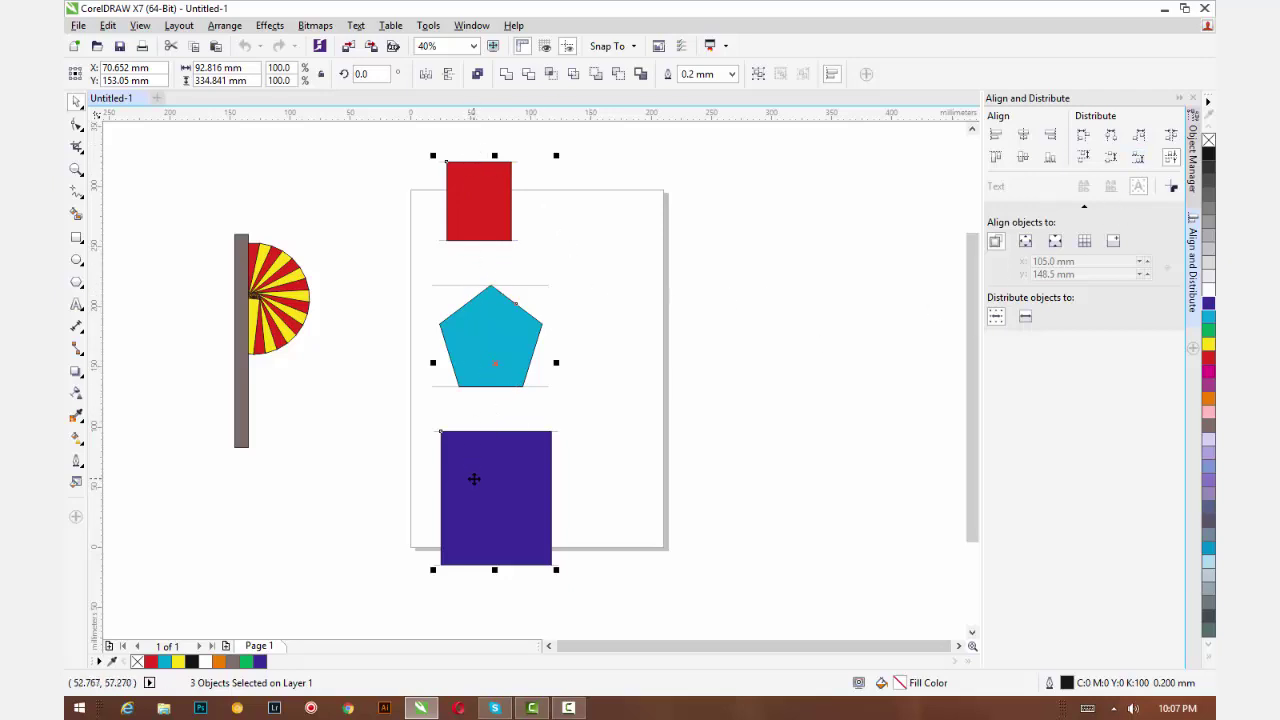
click(751, 360)
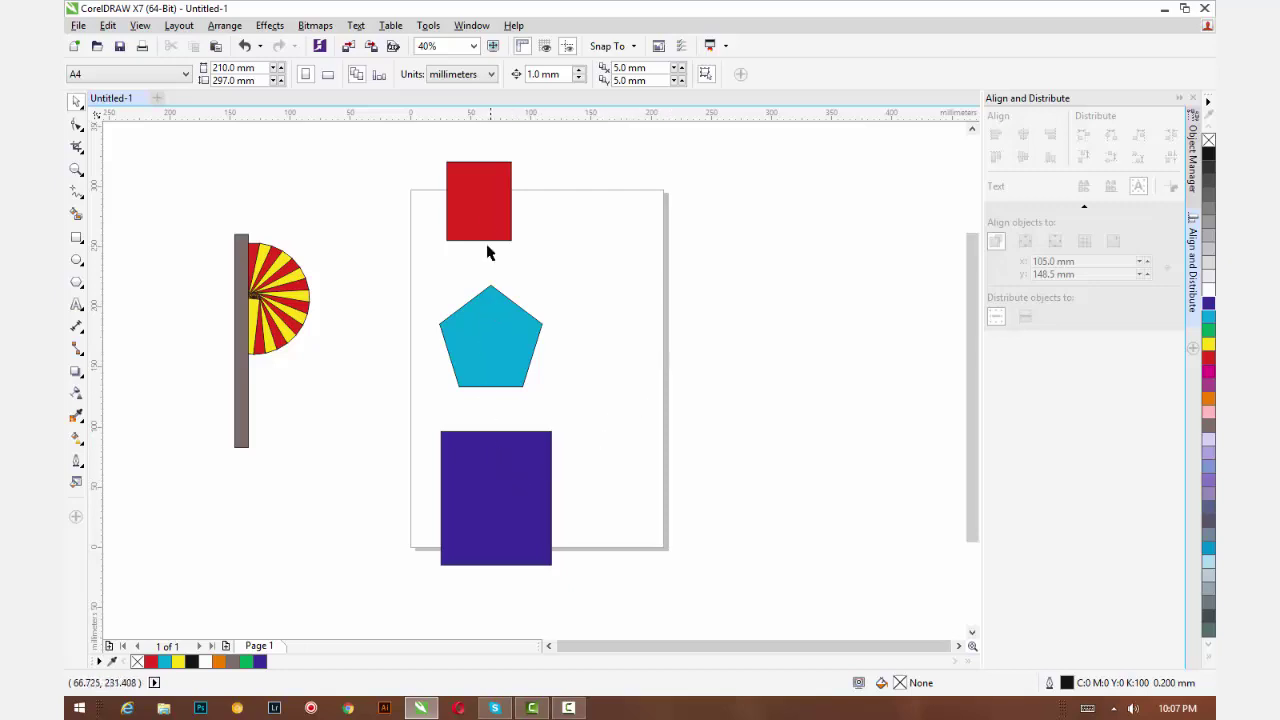
- Overlap the red and blue rectangles with the pentagon, narrow the blue rectangle to 50% width, and group the three shapes
drag(487, 218, 529, 344)
drag(520, 478, 588, 272)
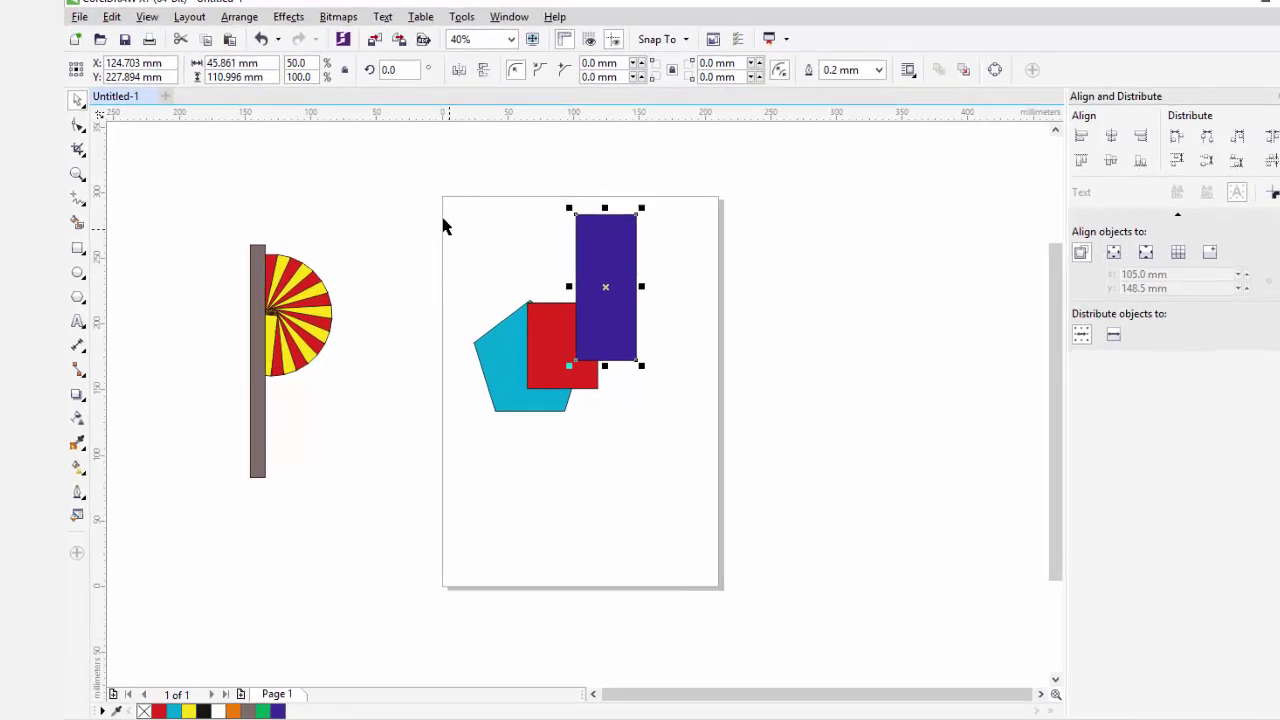
drag(380, 165, 642, 465)
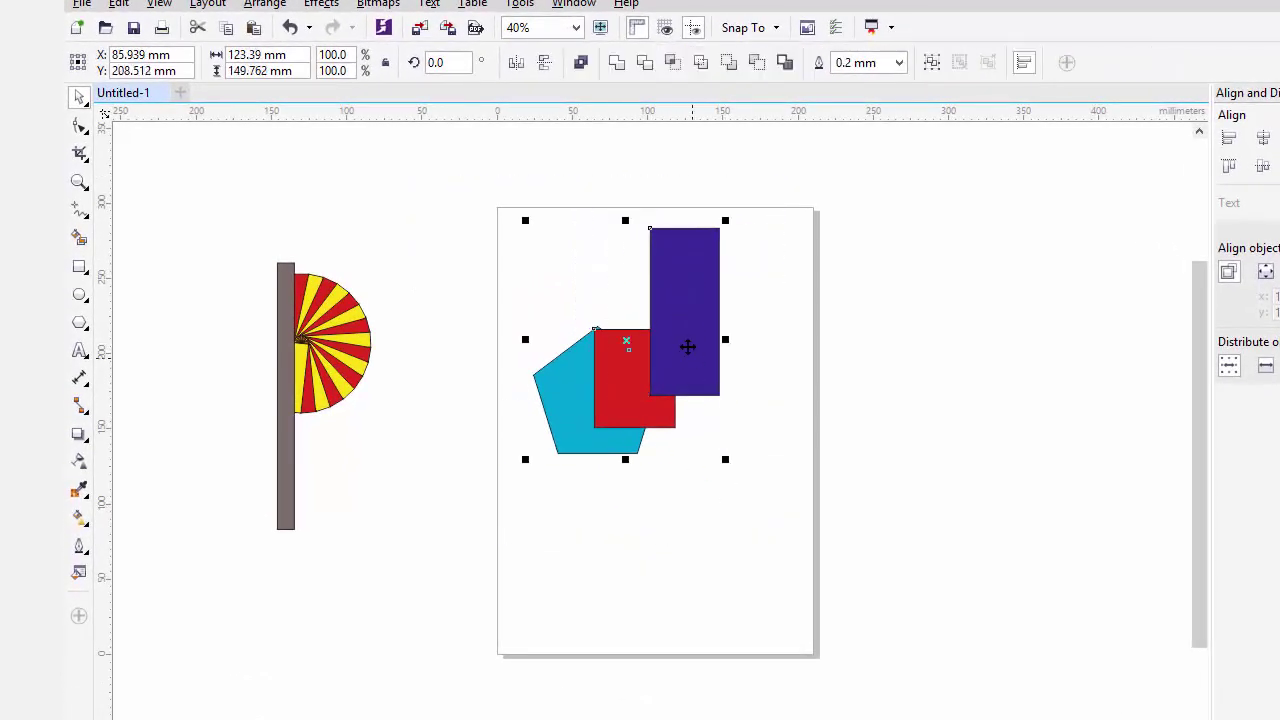
right_click(688, 347)
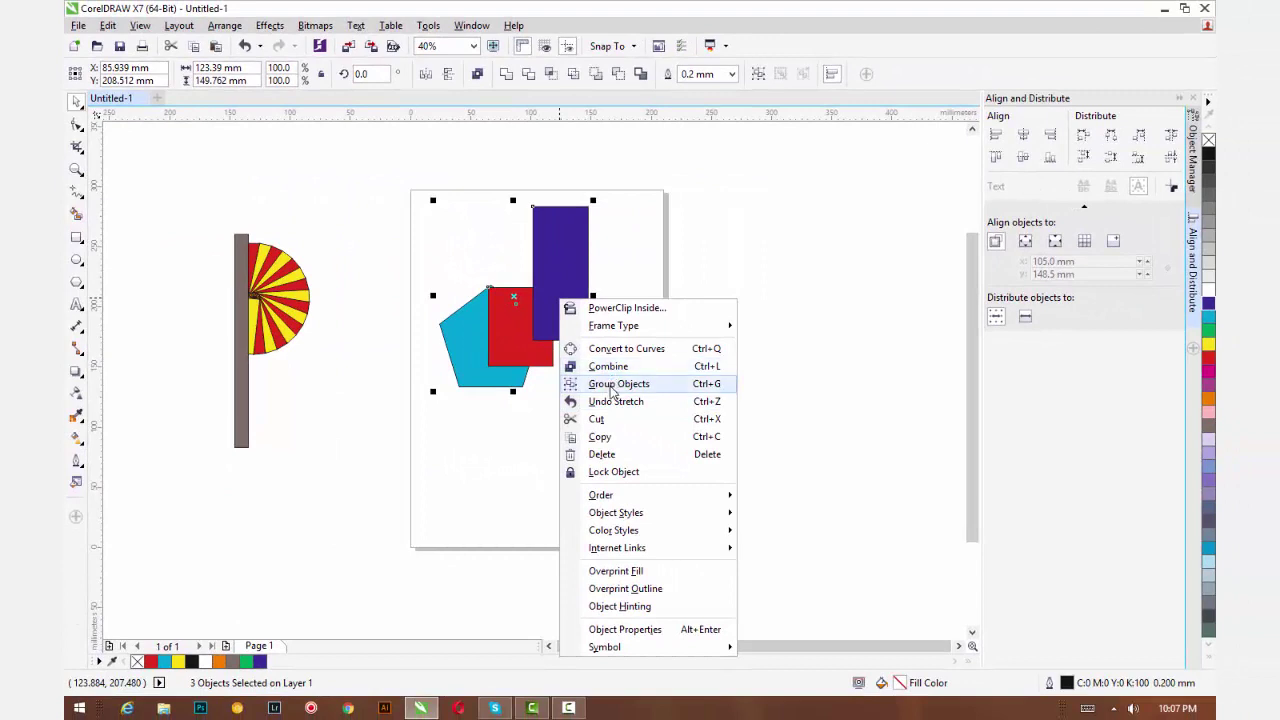
click(614, 383)
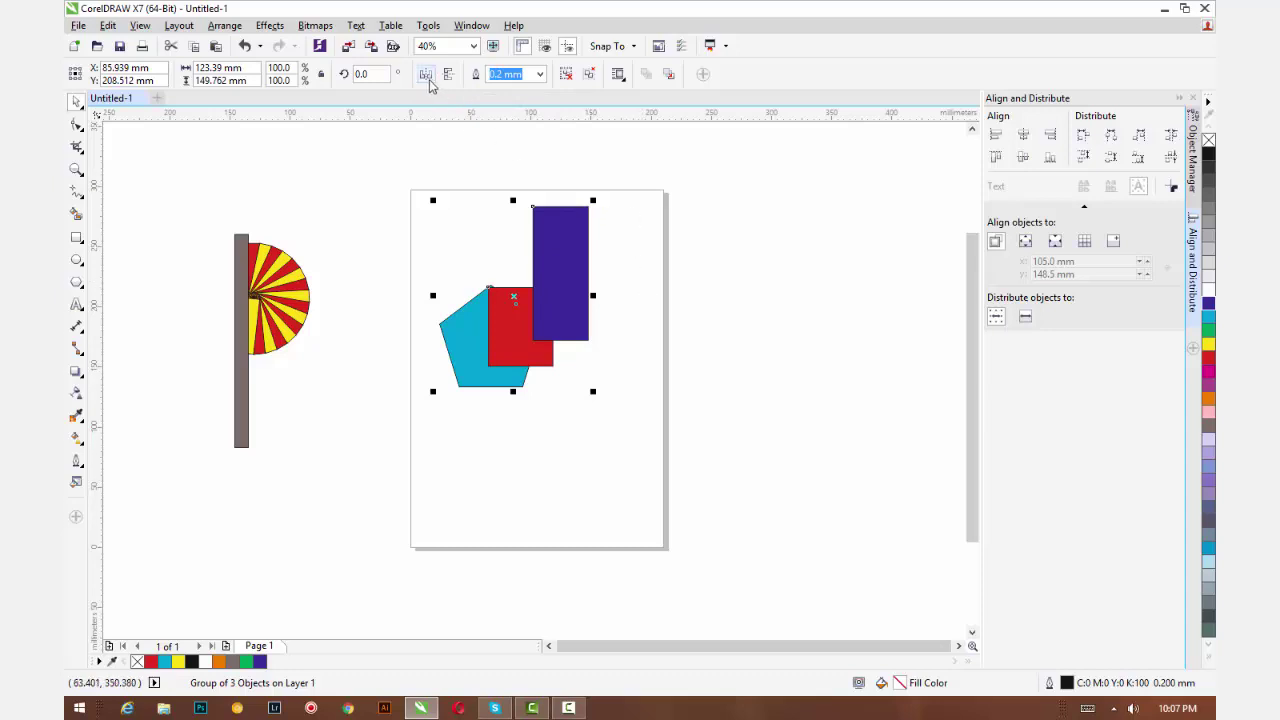
- Mirror the group of three shapes horizontally back and forth, ending with the blue rectangle left of the pentagon, and mirror it vertically twice
click(429, 82)
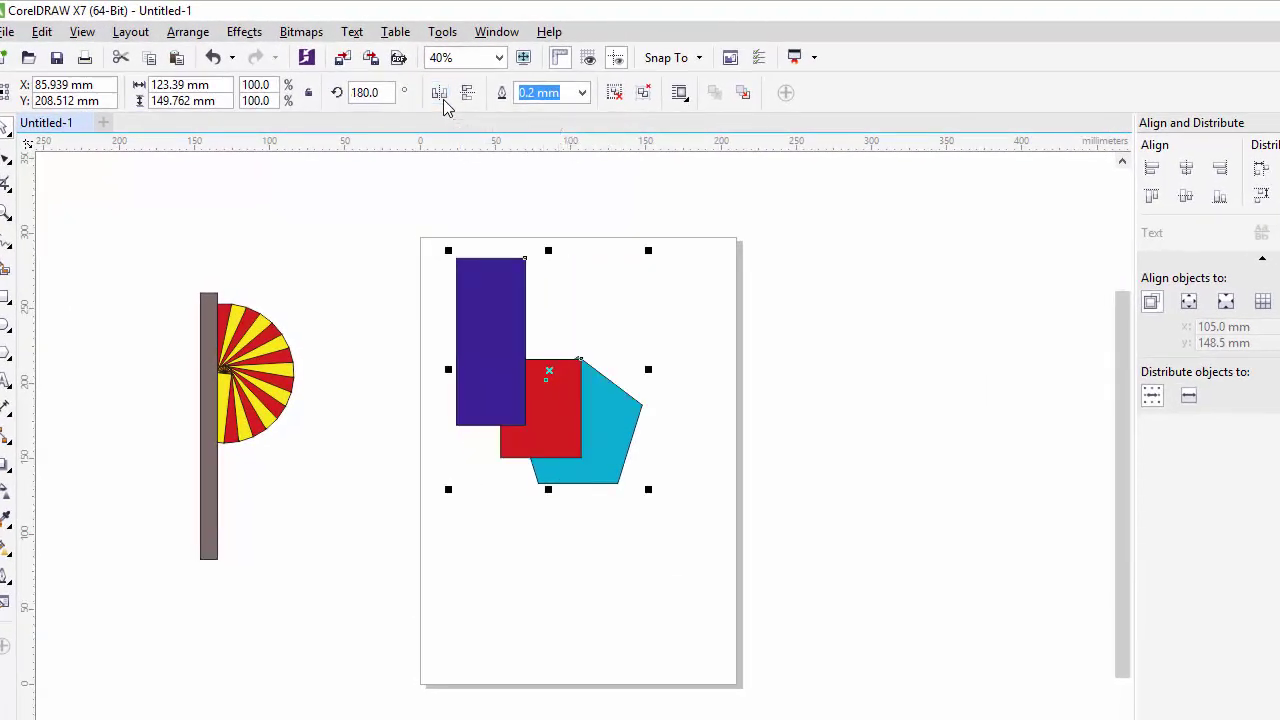
click(443, 100)
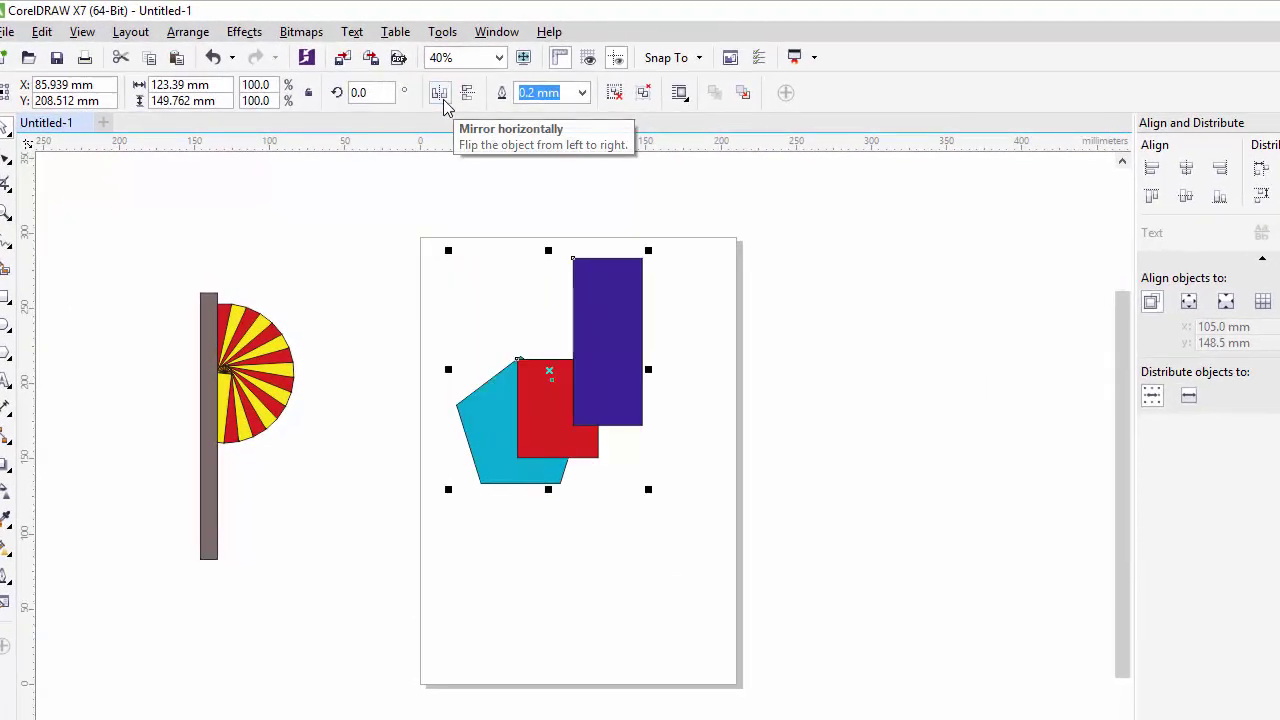
click(440, 93)
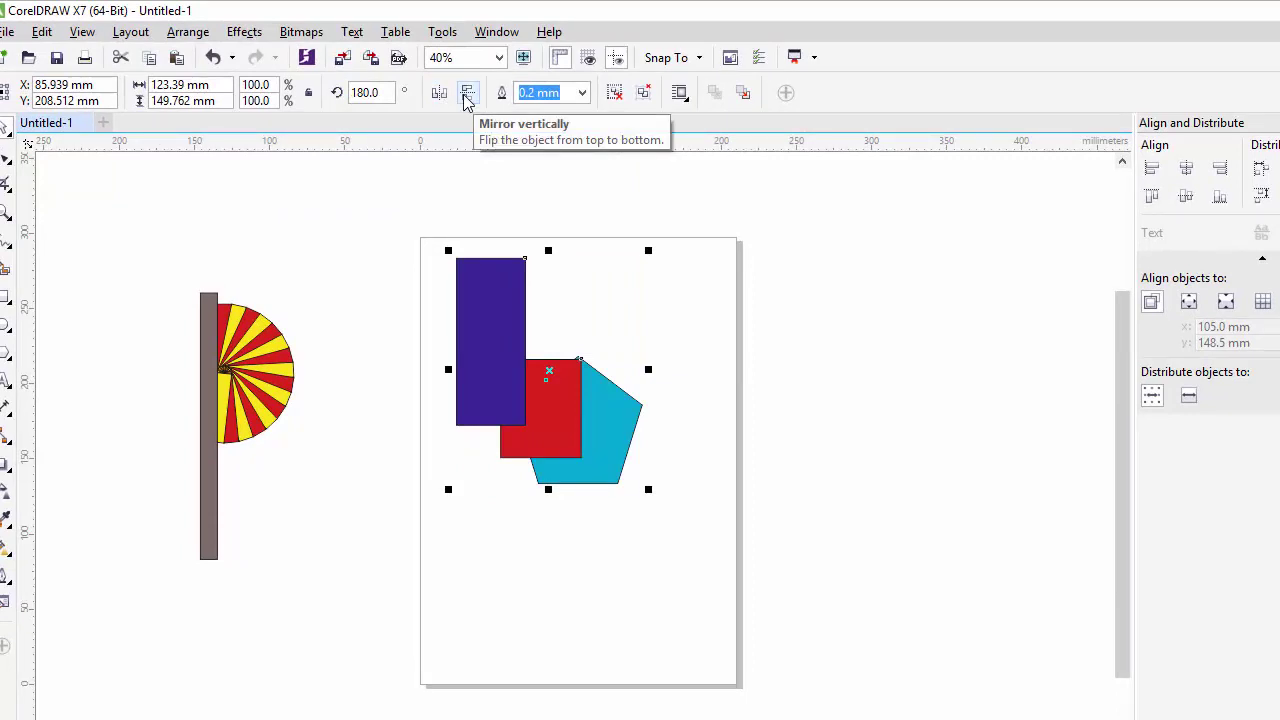
click(467, 97)
click(467, 97)
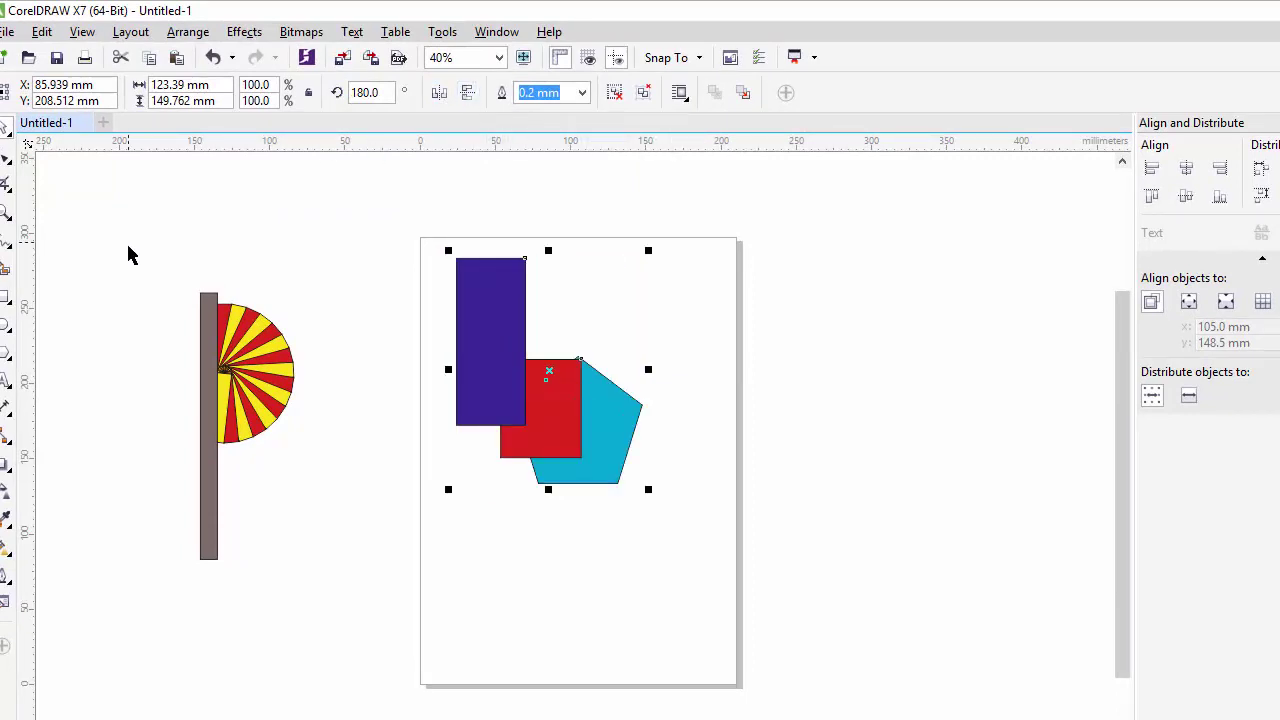
- Mirror the striped fan-and-pole group horizontally and back again, and reselect the group of three shapes
drag(128, 255, 304, 619)
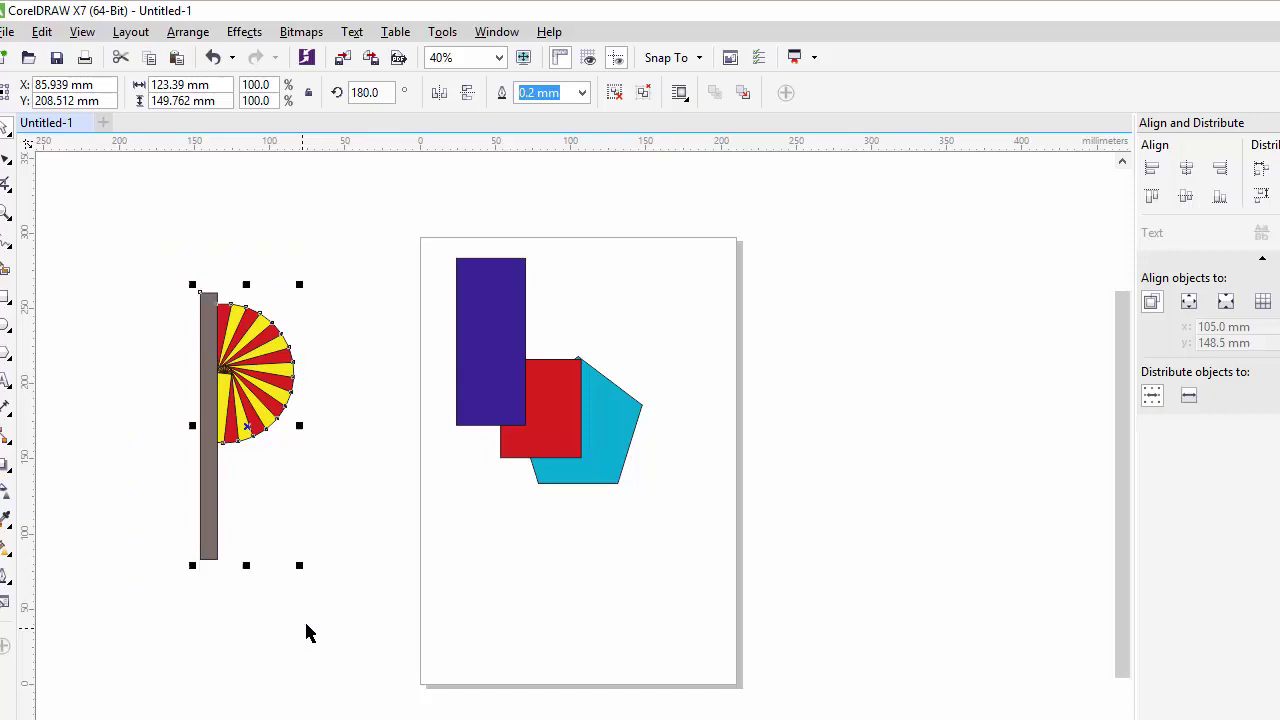
click(443, 100)
click(443, 100)
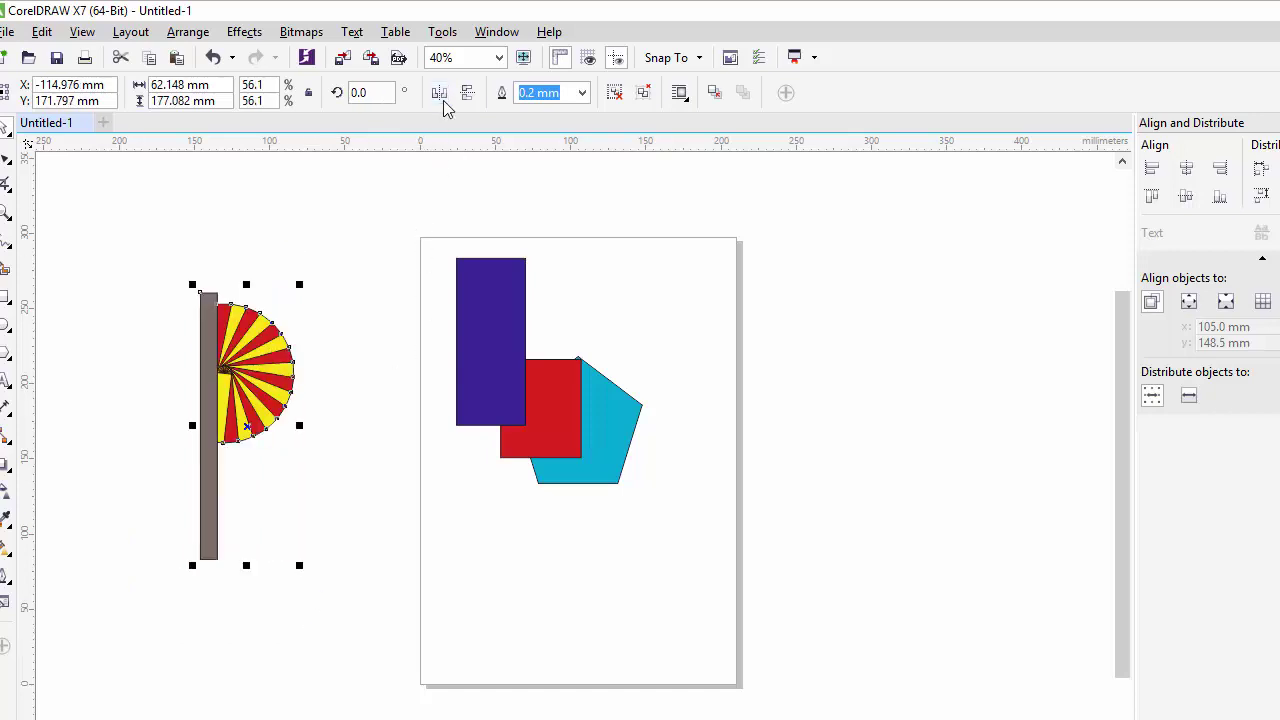
click(443, 100)
click(443, 100)
drag(421, 232, 545, 385)
drag(695, 537, 696, 537)
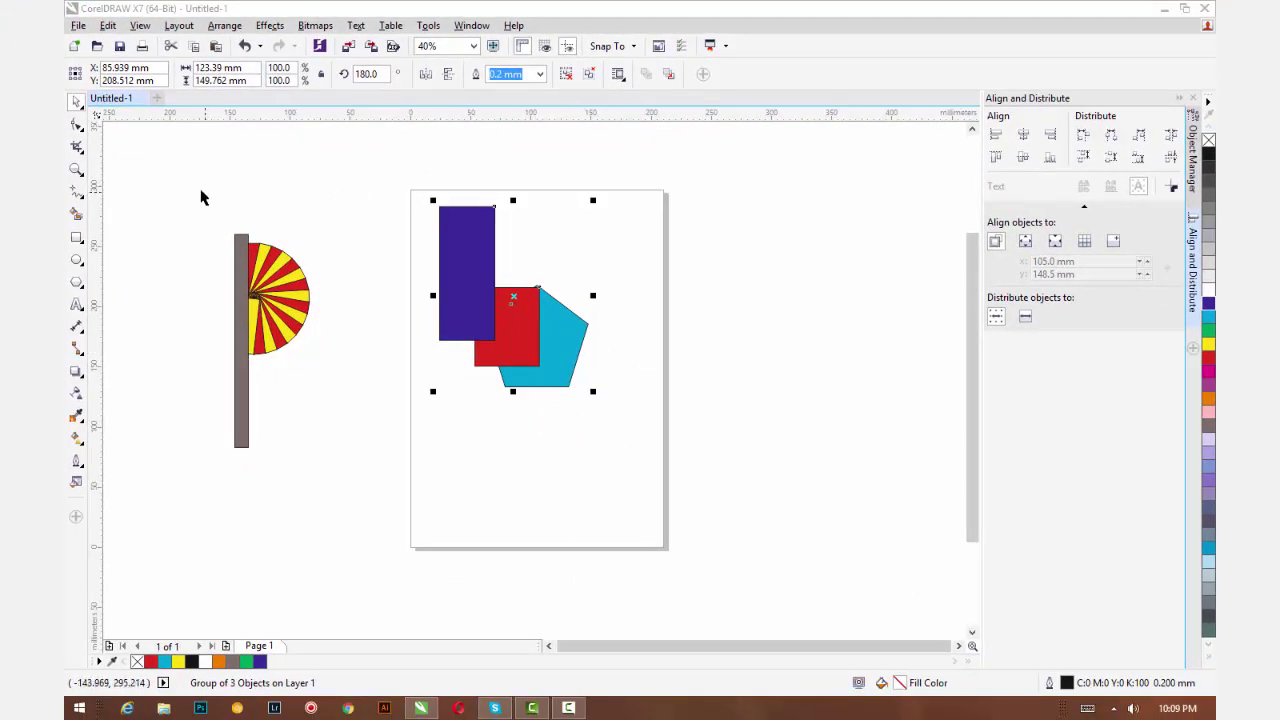
- Delete both groups from the drawing and draw a tall rectangle about 25 × 168 mm left of the page
drag(177, 181, 613, 462)
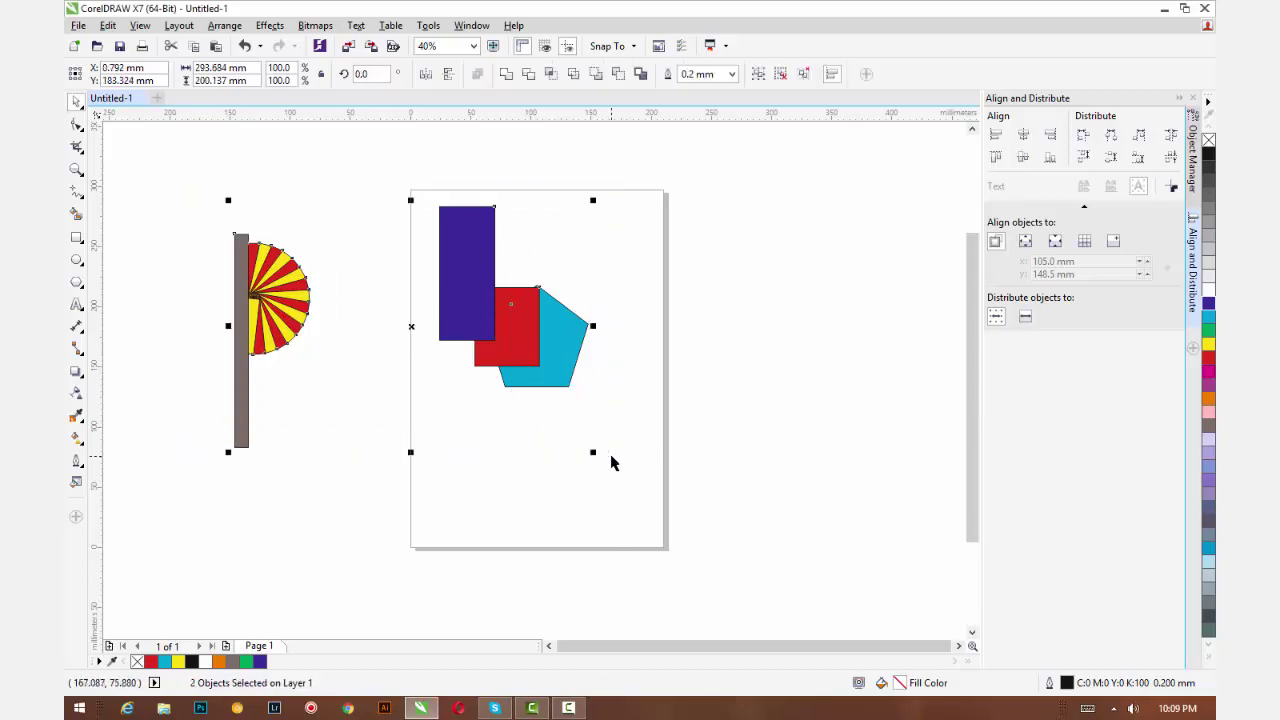
key(Delete)
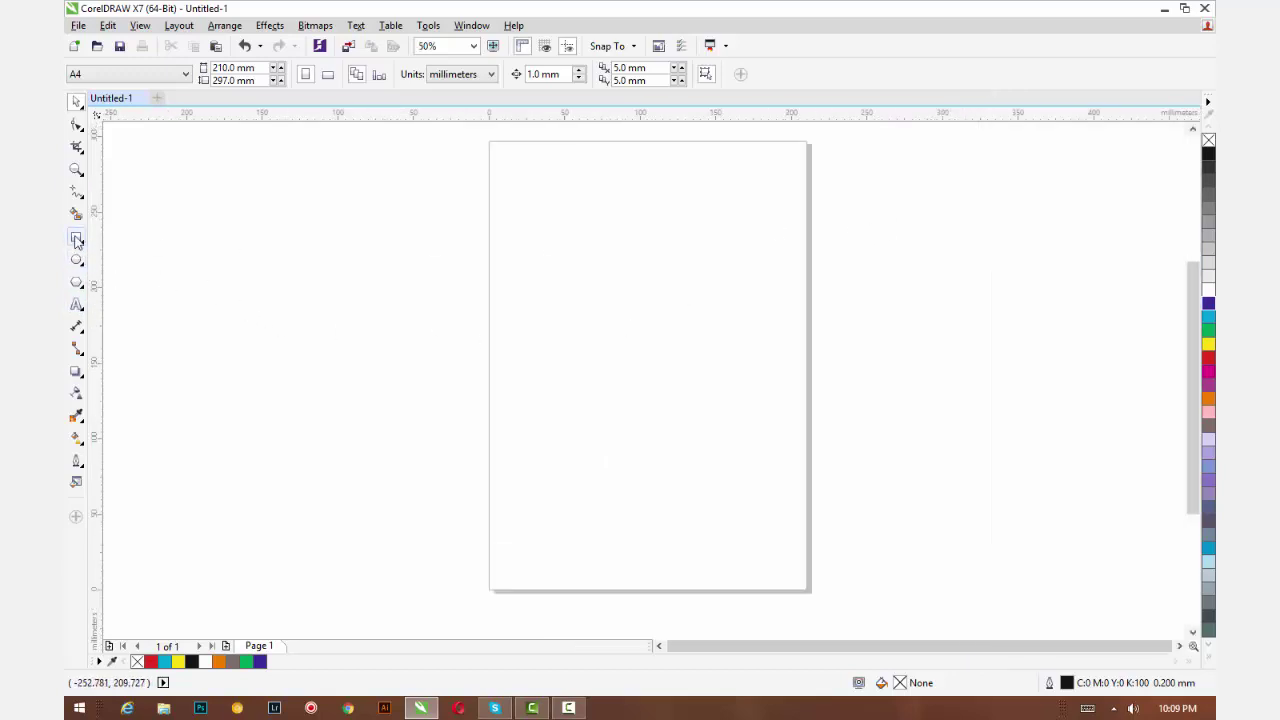
click(76, 238)
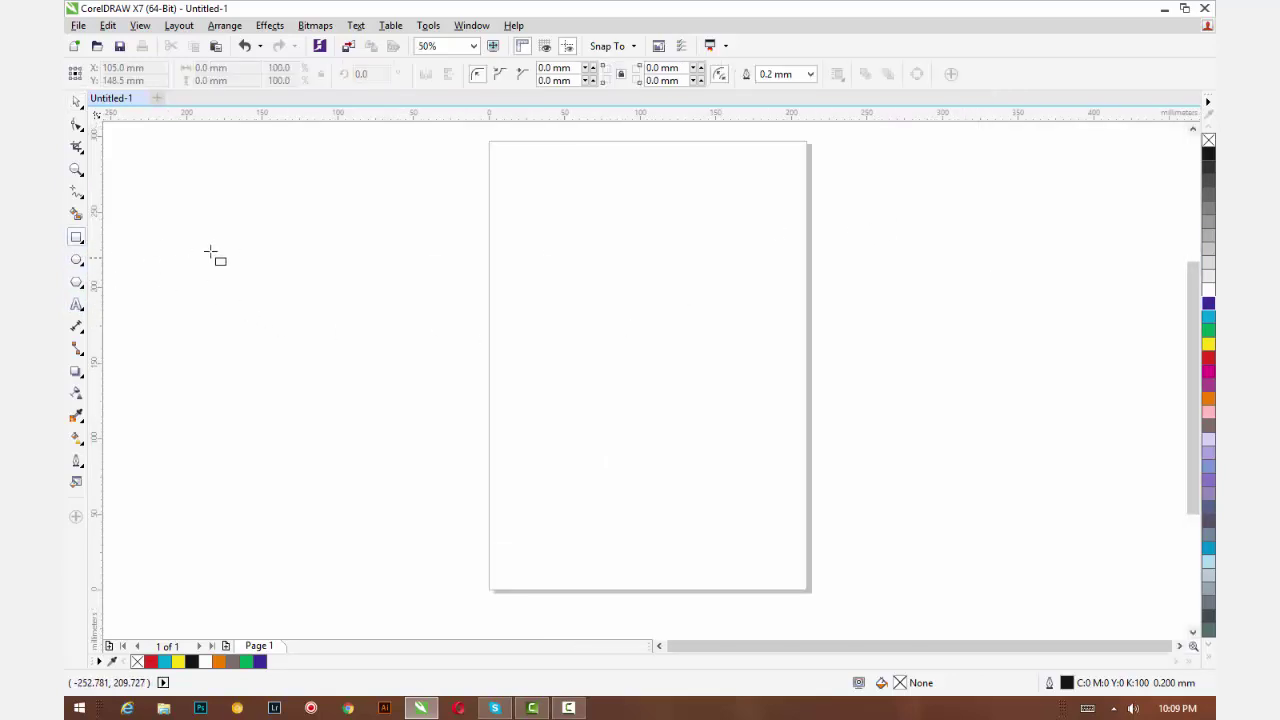
drag(215, 232, 255, 488)
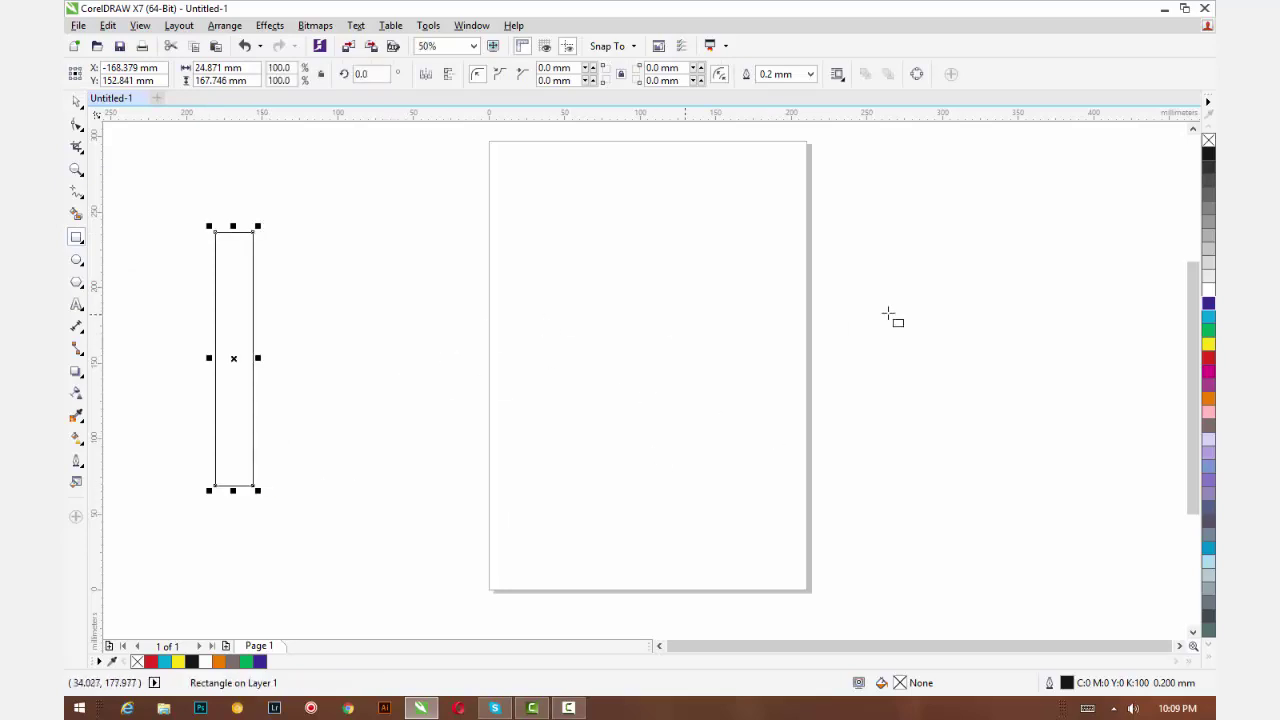
- Draw a circle about 17 mm across near the tall rectangle's upper end, with a bar about 16.6 × 3.3 mm across its middle
click(76, 261)
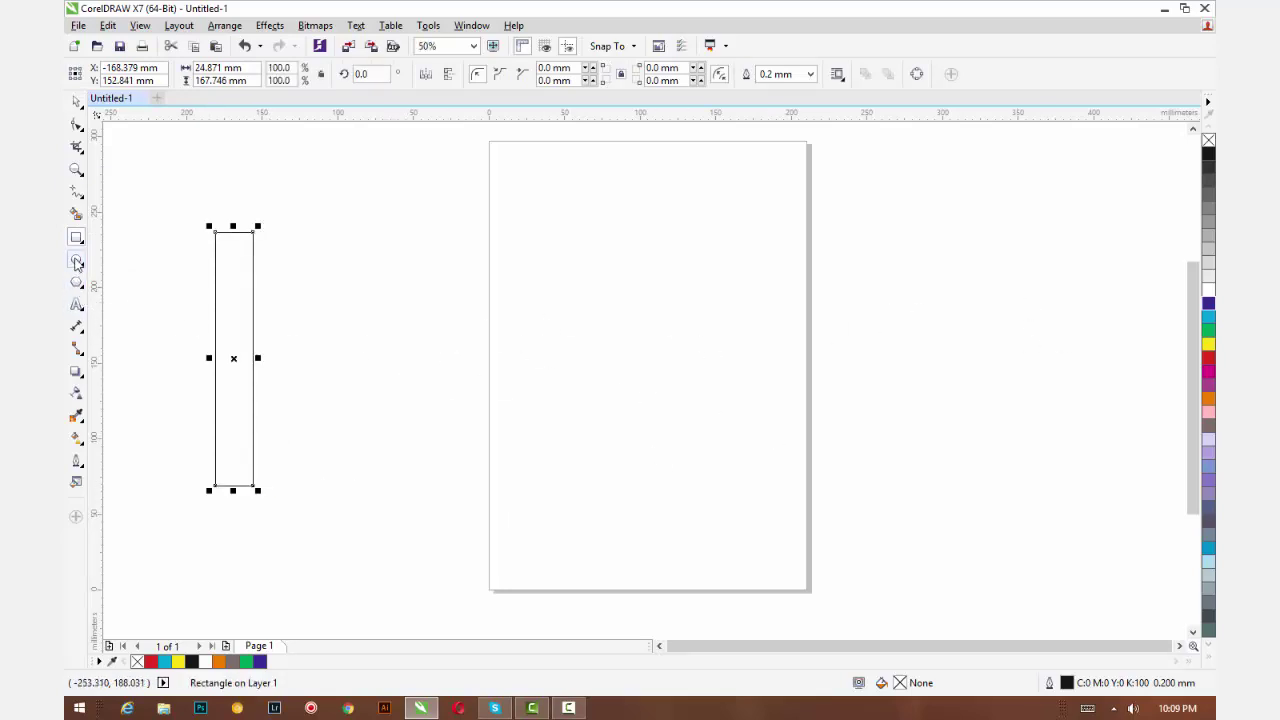
scroll(212, 273, up, 2)
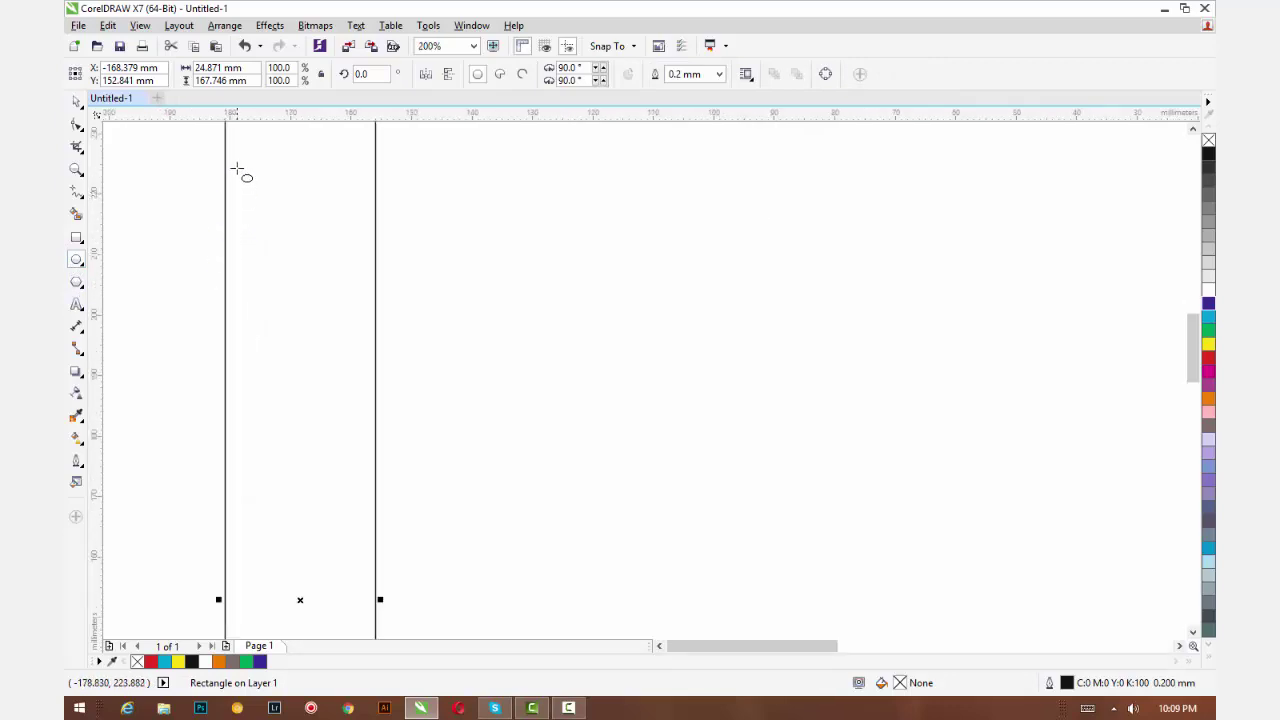
drag(238, 168, 327, 270)
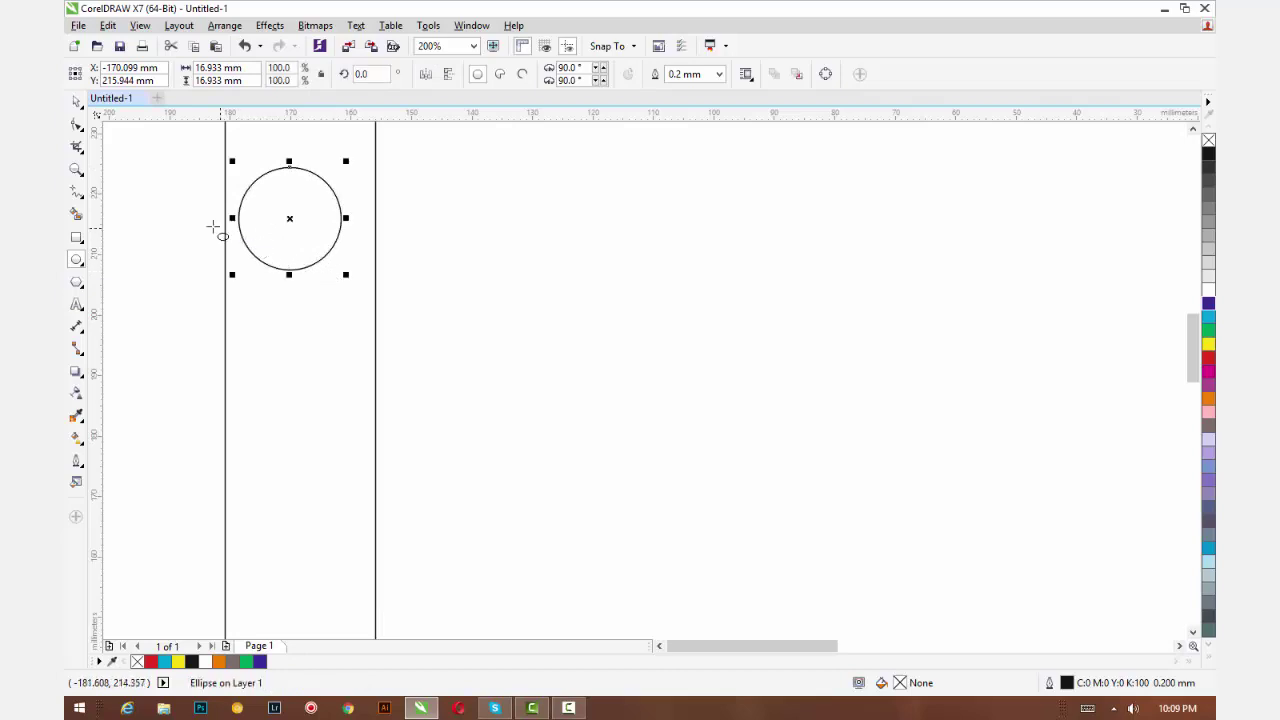
click(77, 238)
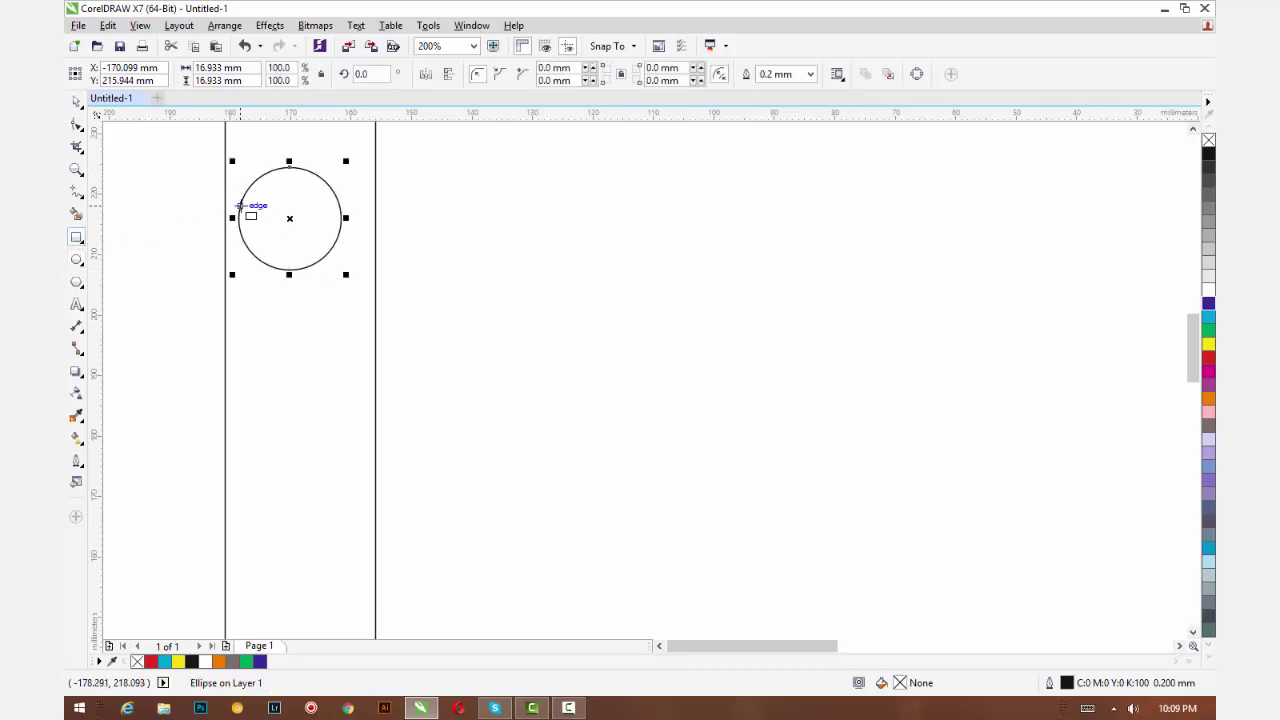
drag(240, 207, 341, 225)
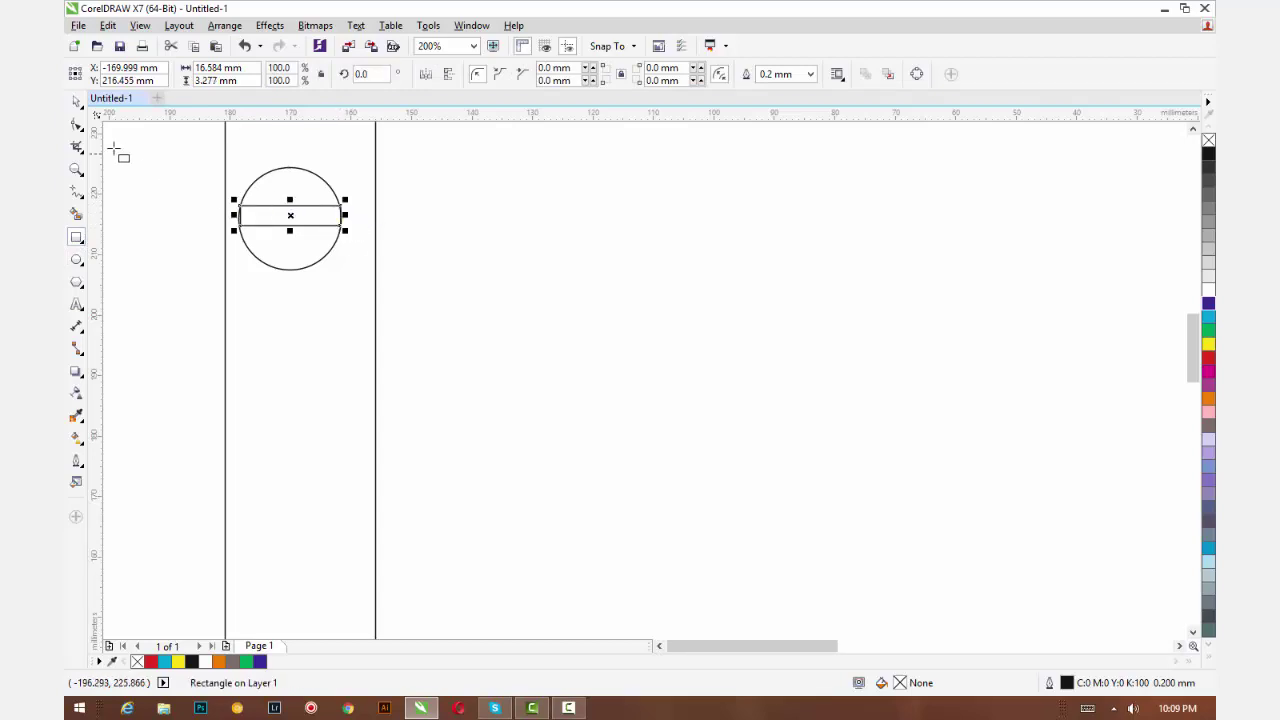
- Group the circle and the bar across it
click(77, 102)
drag(190, 150, 403, 277)
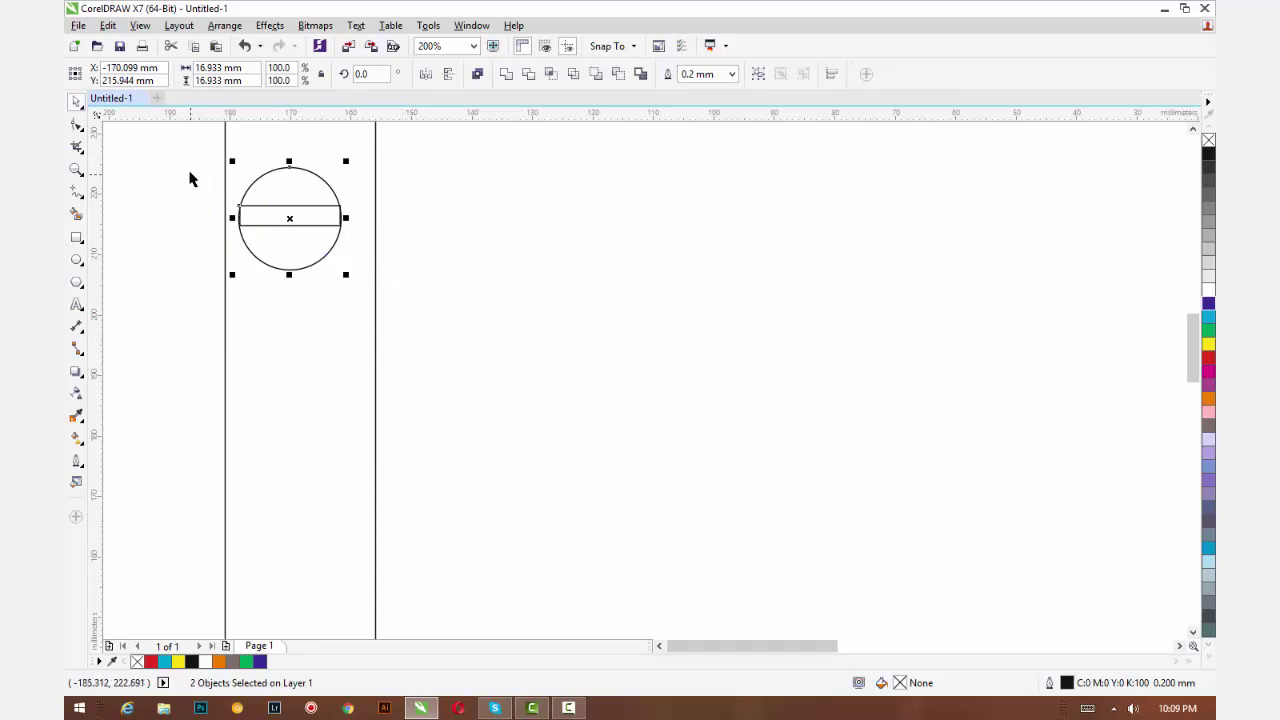
drag(183, 153, 408, 304)
key(ctrl+g)
scroll(408, 304, down, 2)
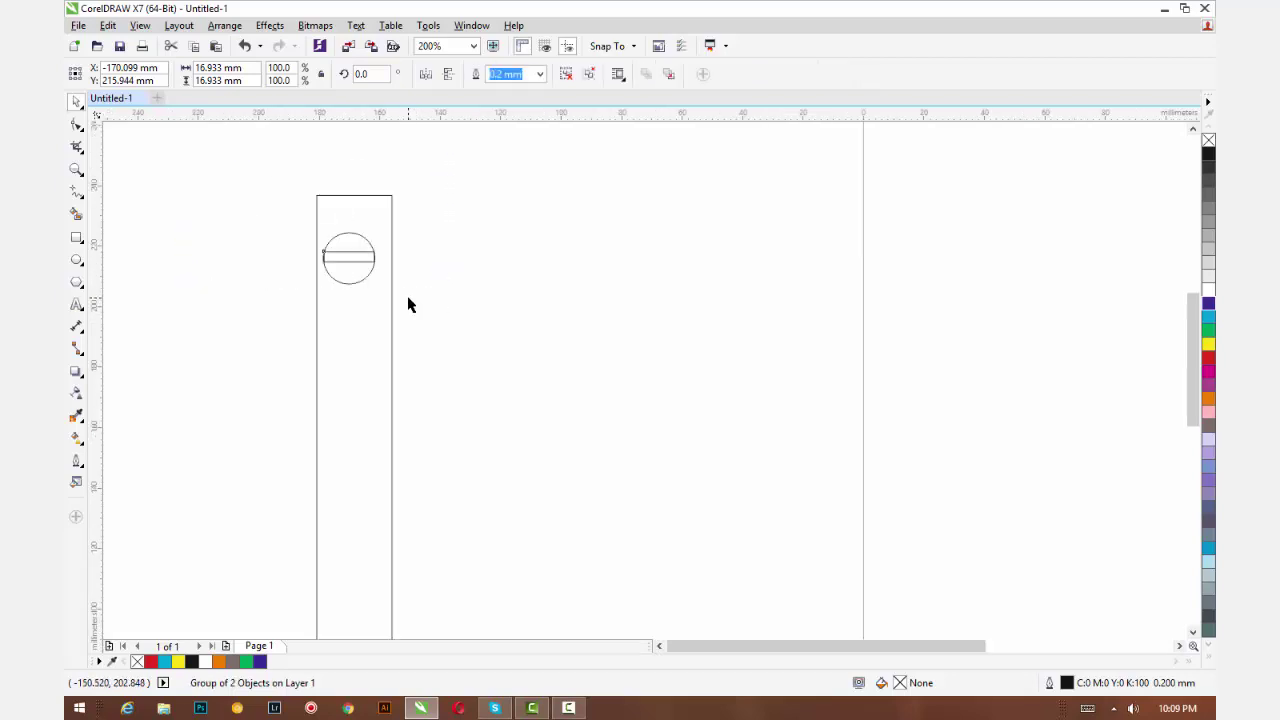
- Align the circle-and-bar group with the tall rectangle so both share the same vertical centre line
drag(314, 223, 474, 543)
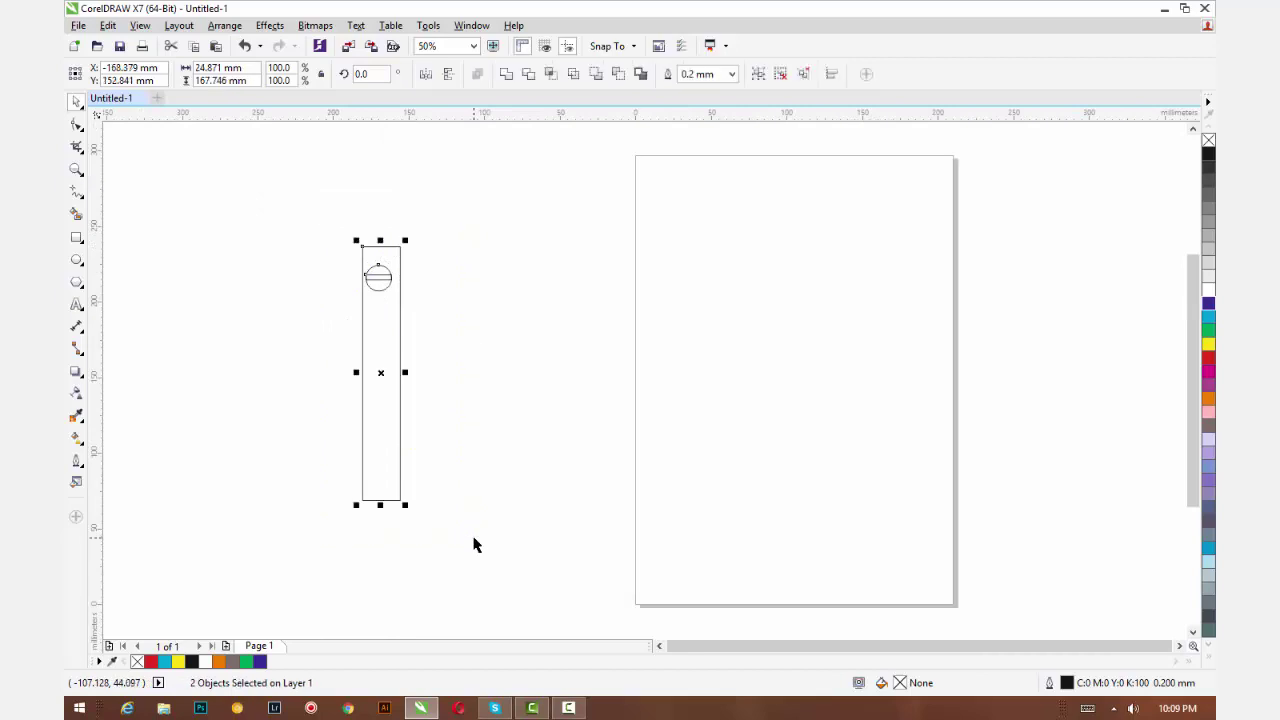
key(e)
key(ctrl+z)
key(c)
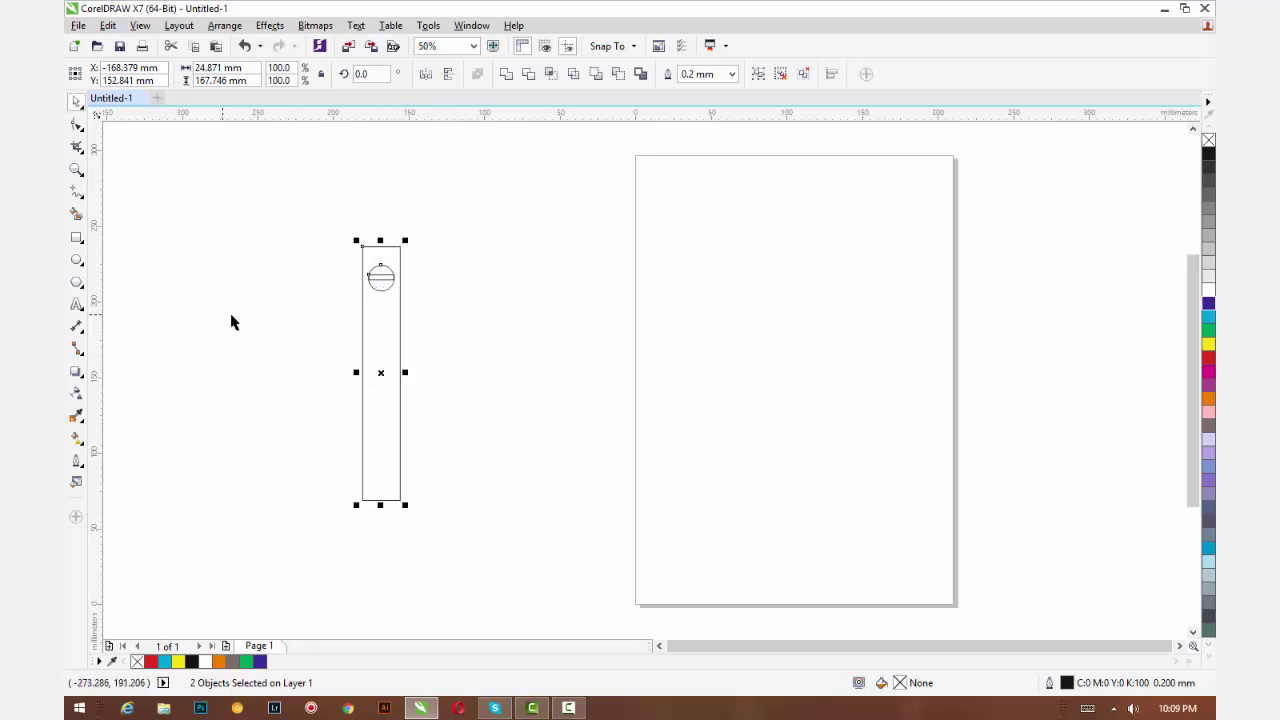
- Duplicate the circle-and-bar group straight down to the rectangle's middle at Y 152.944 mm, and repeat the duplicate near its lower end
click(489, 303)
click(392, 285)
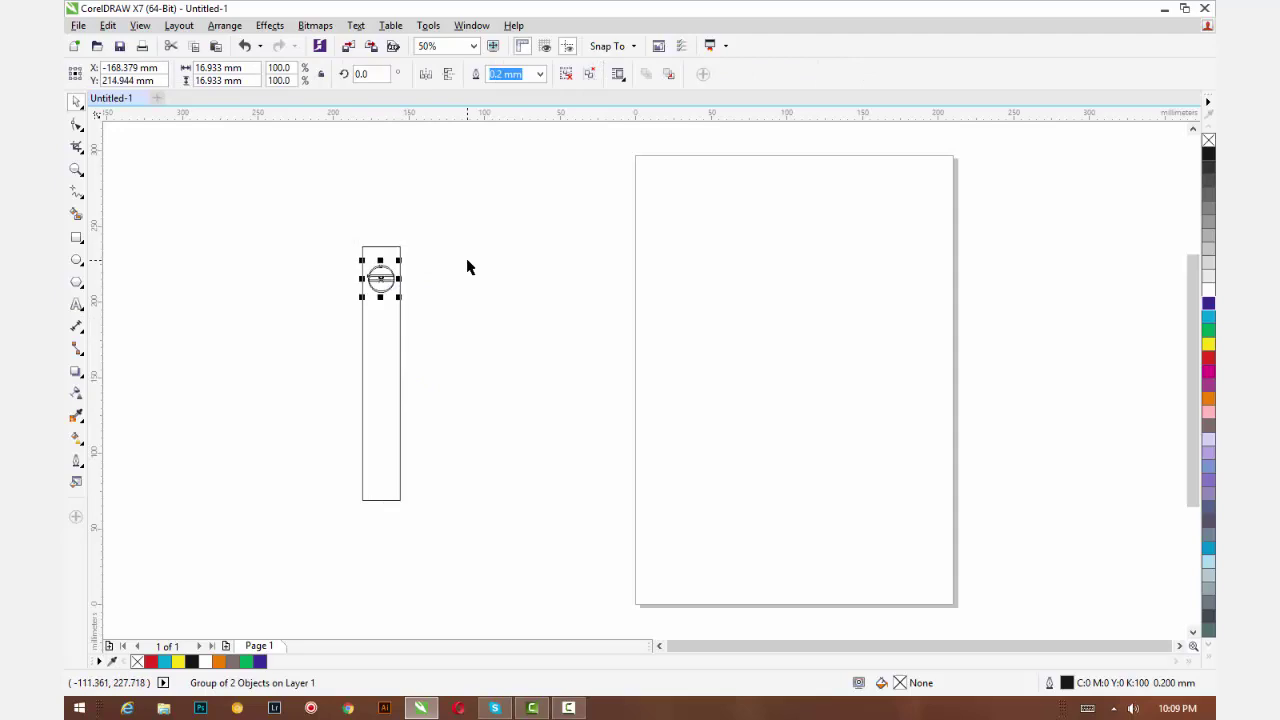
key(Down)
key(Down)
key(Down)
key(Down)
key(Down)
key(Down)
key(Down)
key(Down)
key(Down)
key(Down)
key(Down)
key(Down)
key(Down)
key(Down)
key(Down)
key(Down)
key(Down)
key(Down)
key(Down)
key(Down)
key(Down)
key(Down)
key(Down)
key(Down)
key(Down)
key(Down)
key(Down)
key(Down)
key(Down)
key(Down)
key(Down)
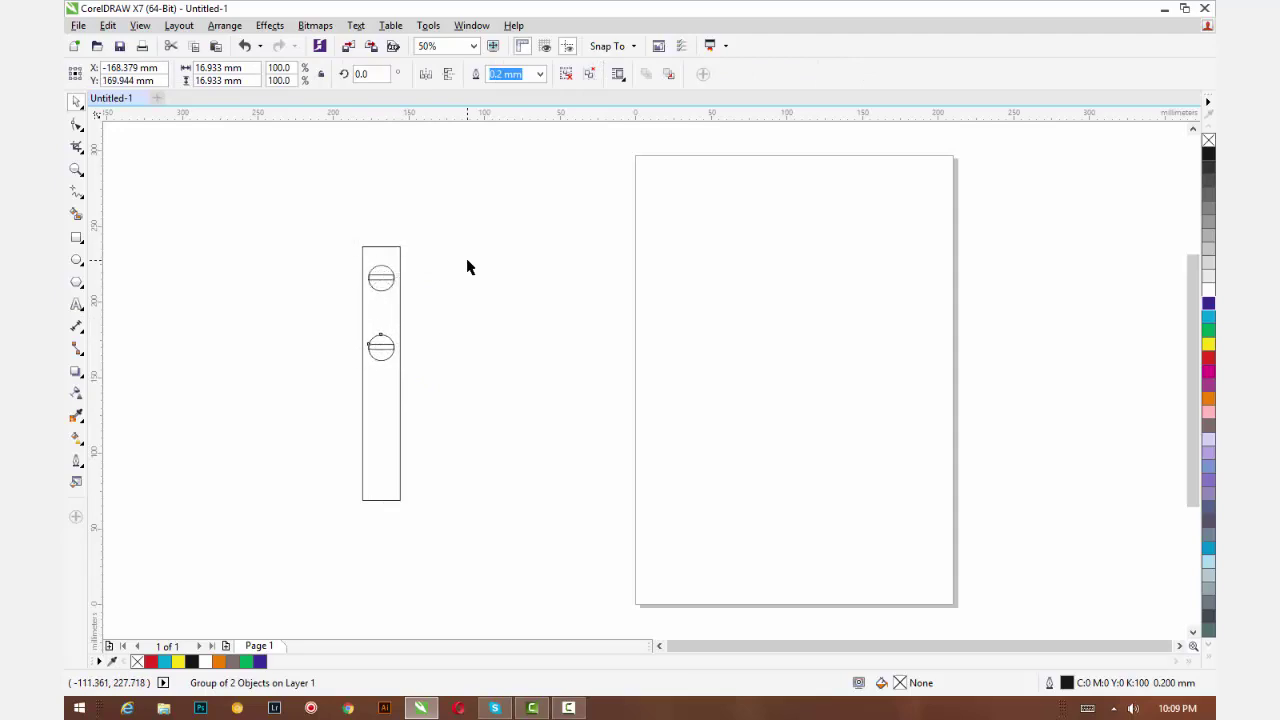
key(Down)
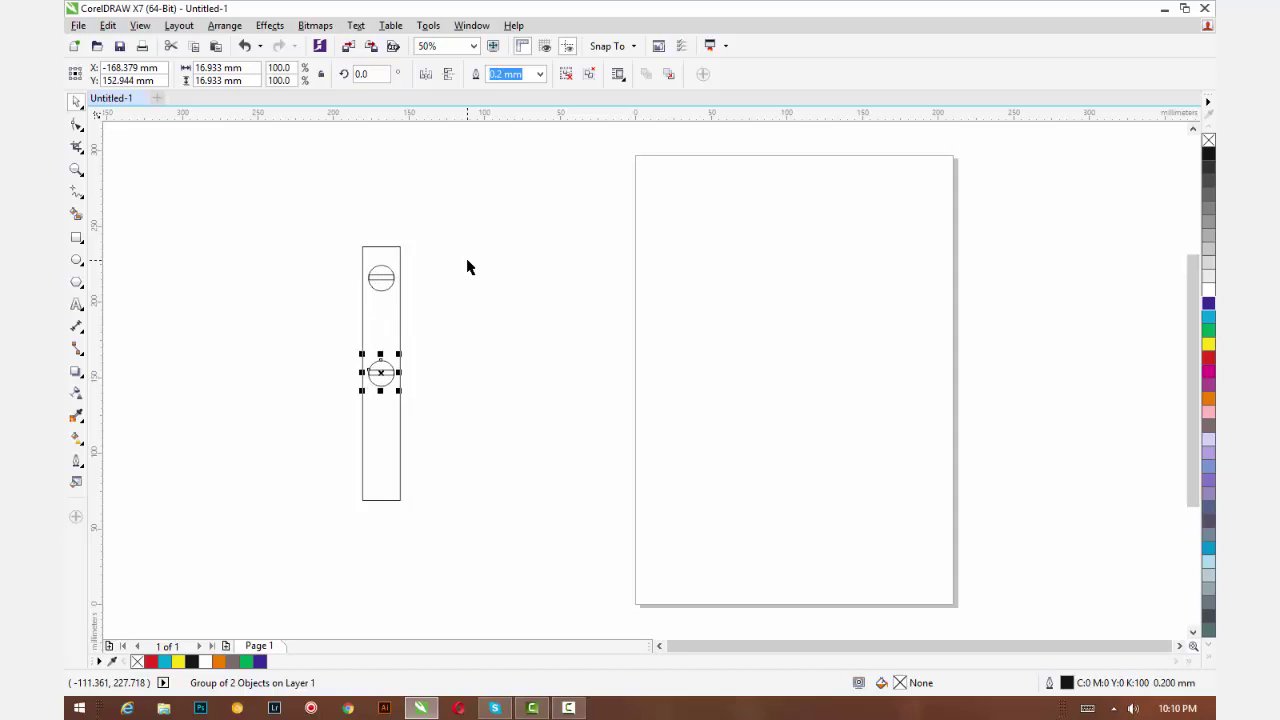
key(ctrl+d)
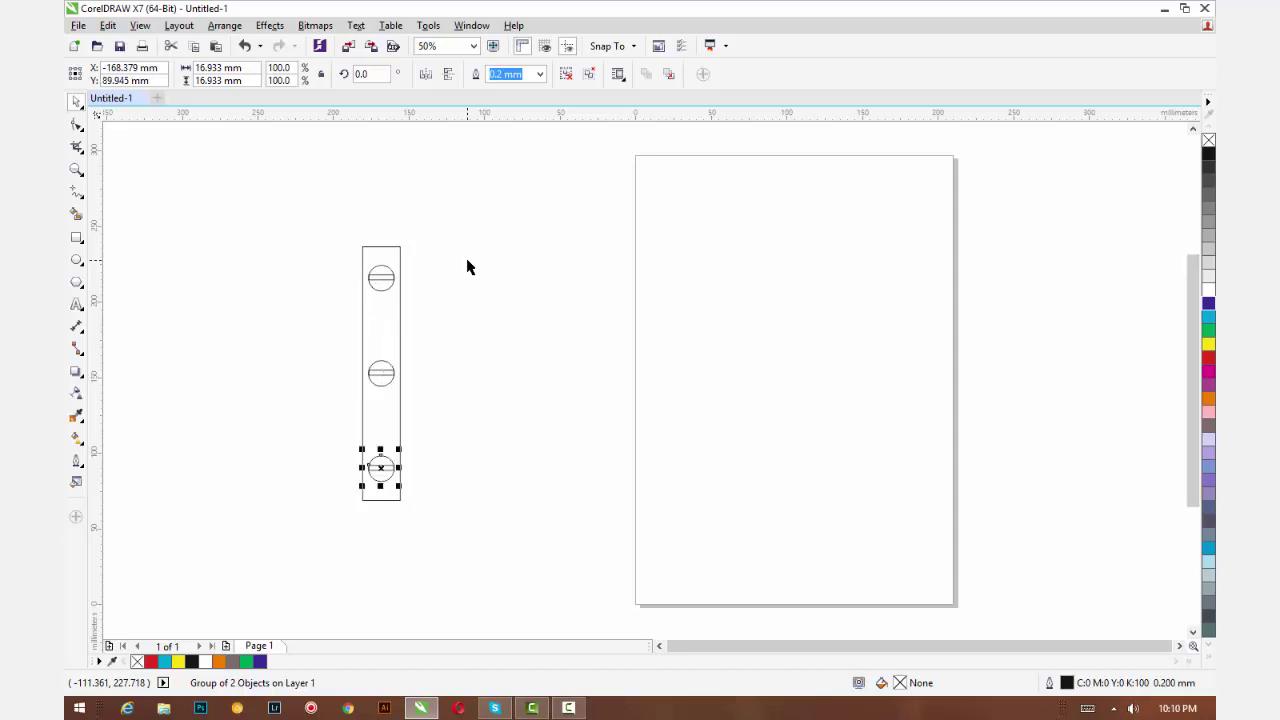
key(Escape)
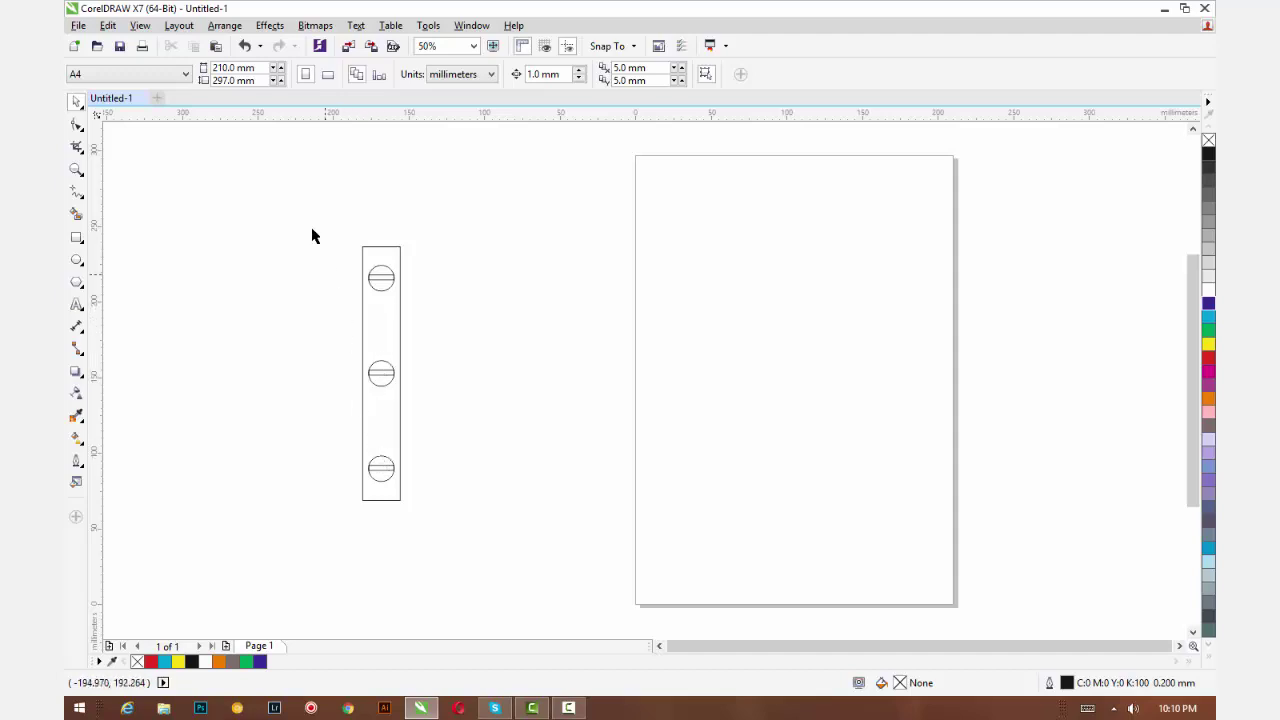
- Group the tall rectangle with its three circles and move the group farther left of the page, to about X -206 mm
mouse_move(297, 197)
mouse_down()
mouse_move(443, 551)
mouse_move(437, 537)
mouse_up()
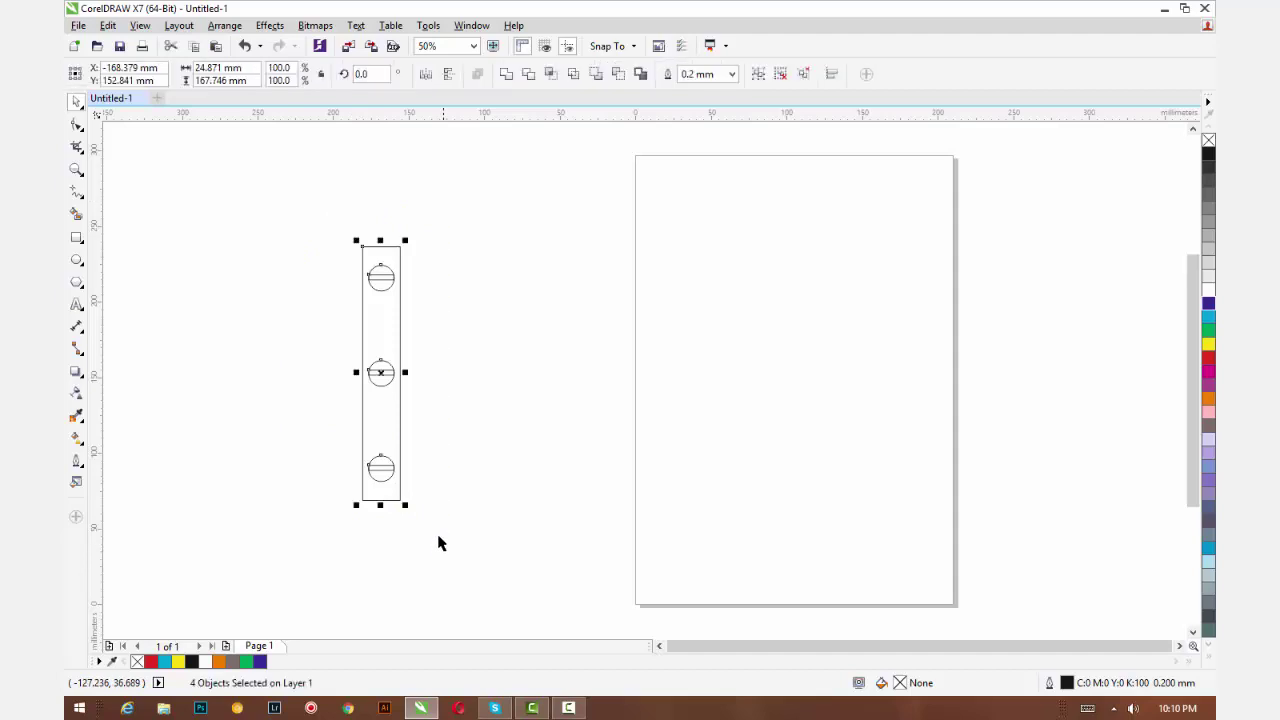
right_click(384, 343)
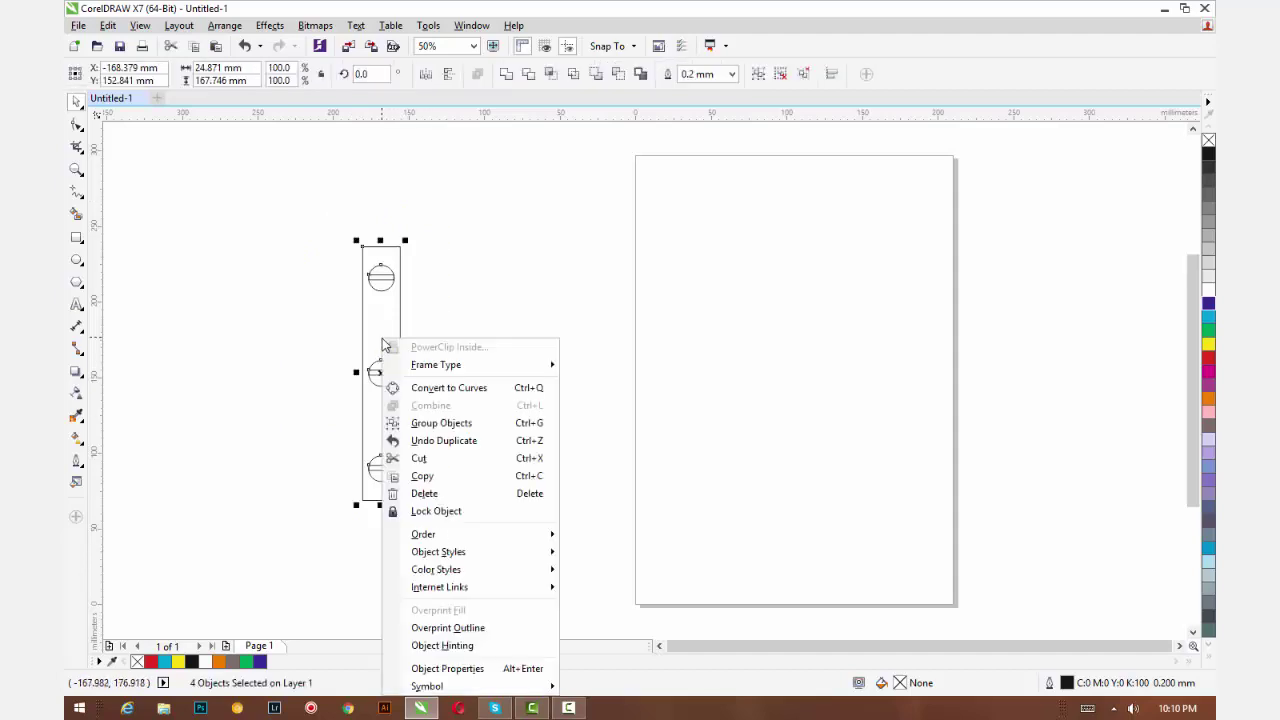
click(425, 422)
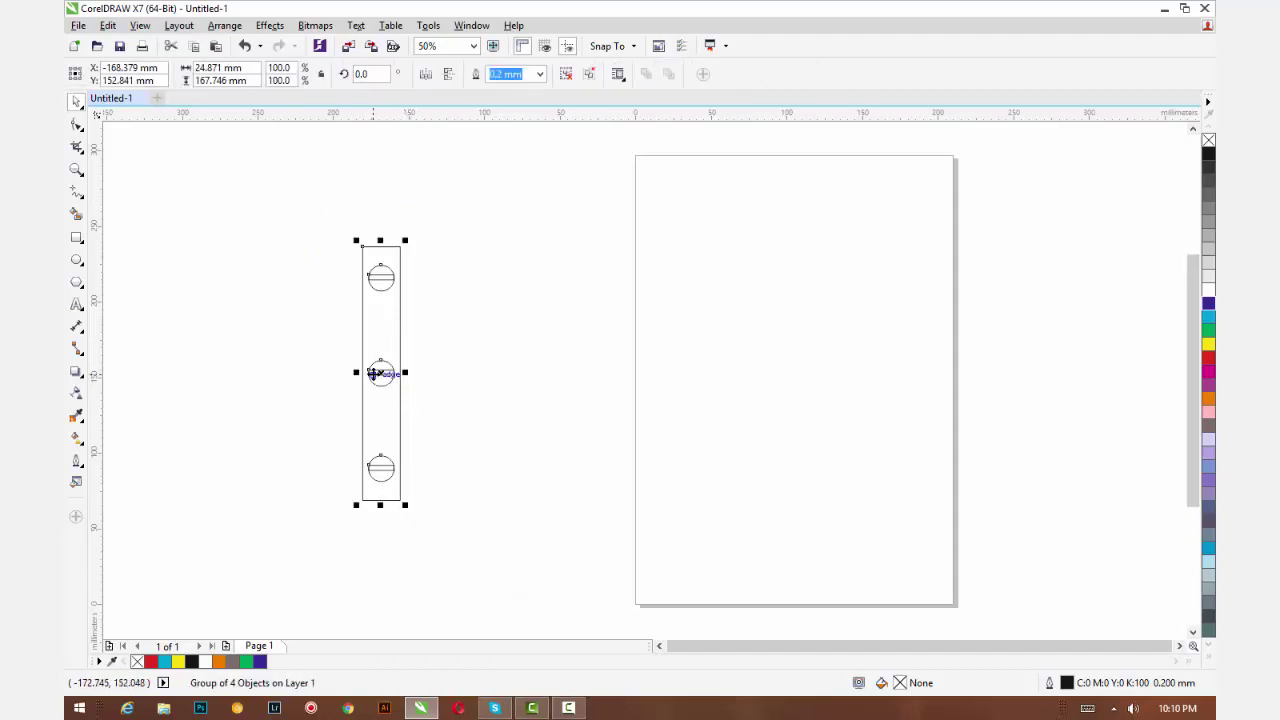
drag(372, 373, 389, 374)
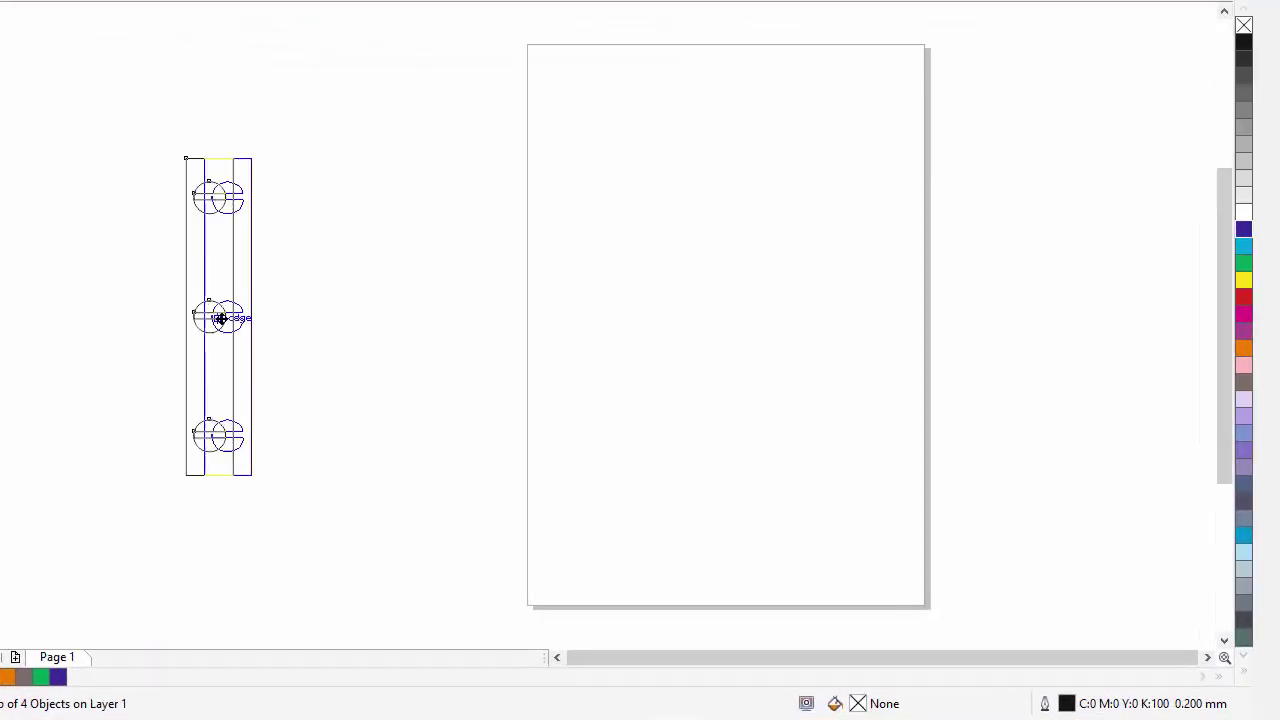
drag(220, 318, 129, 310)
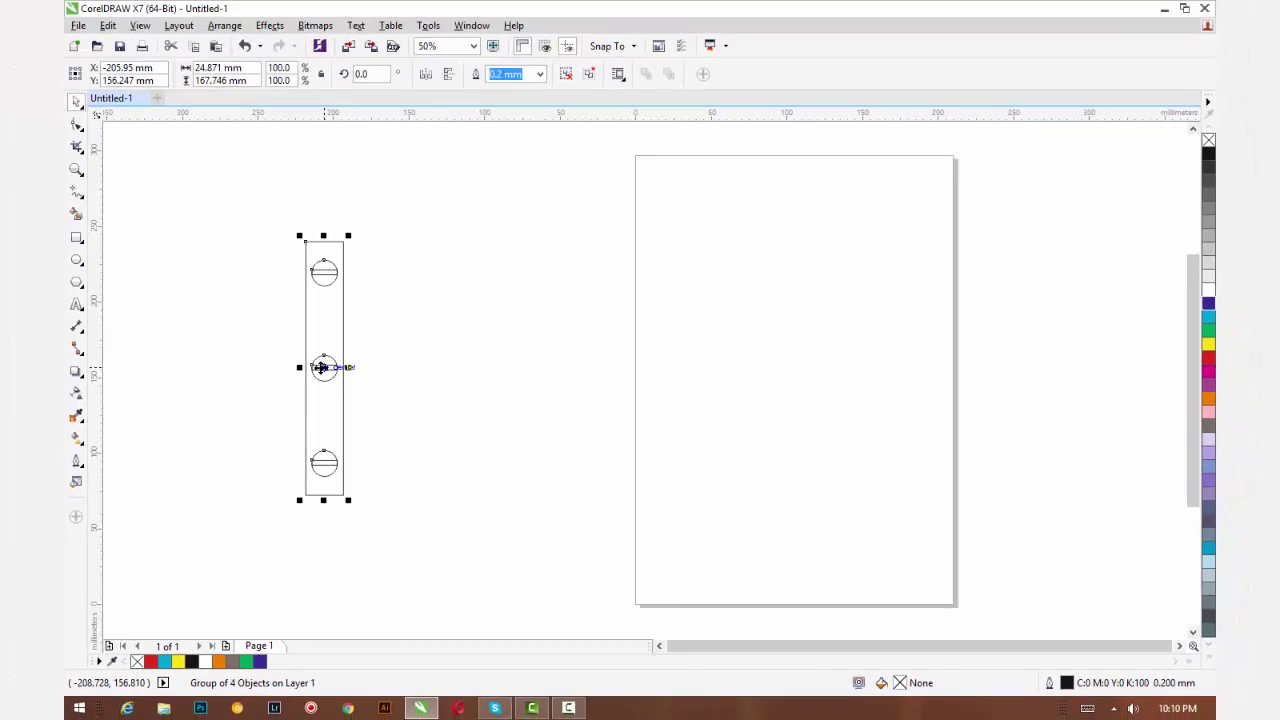
drag(322, 367, 399, 367)
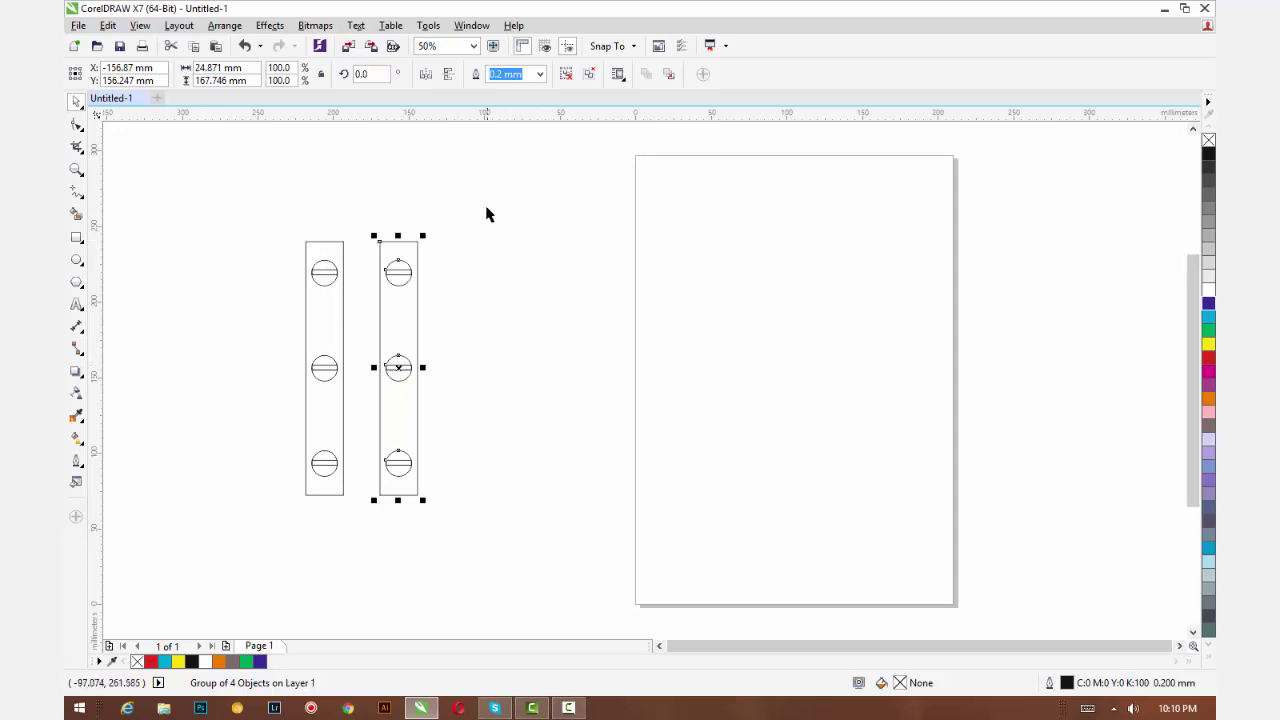
drag(486, 214, 366, 520)
key(Delete)
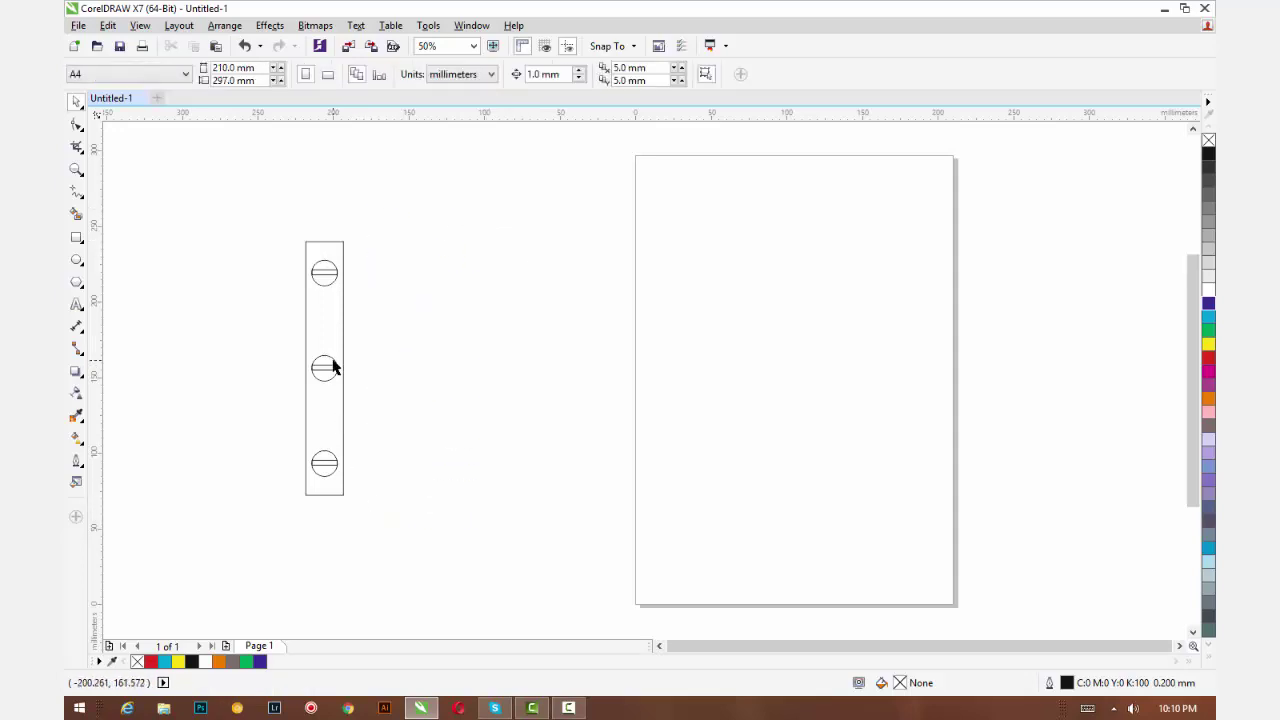
- Duplicate the grouped tall rectangle and shift the copy 48 mm to the right at the same height
click(333, 368)
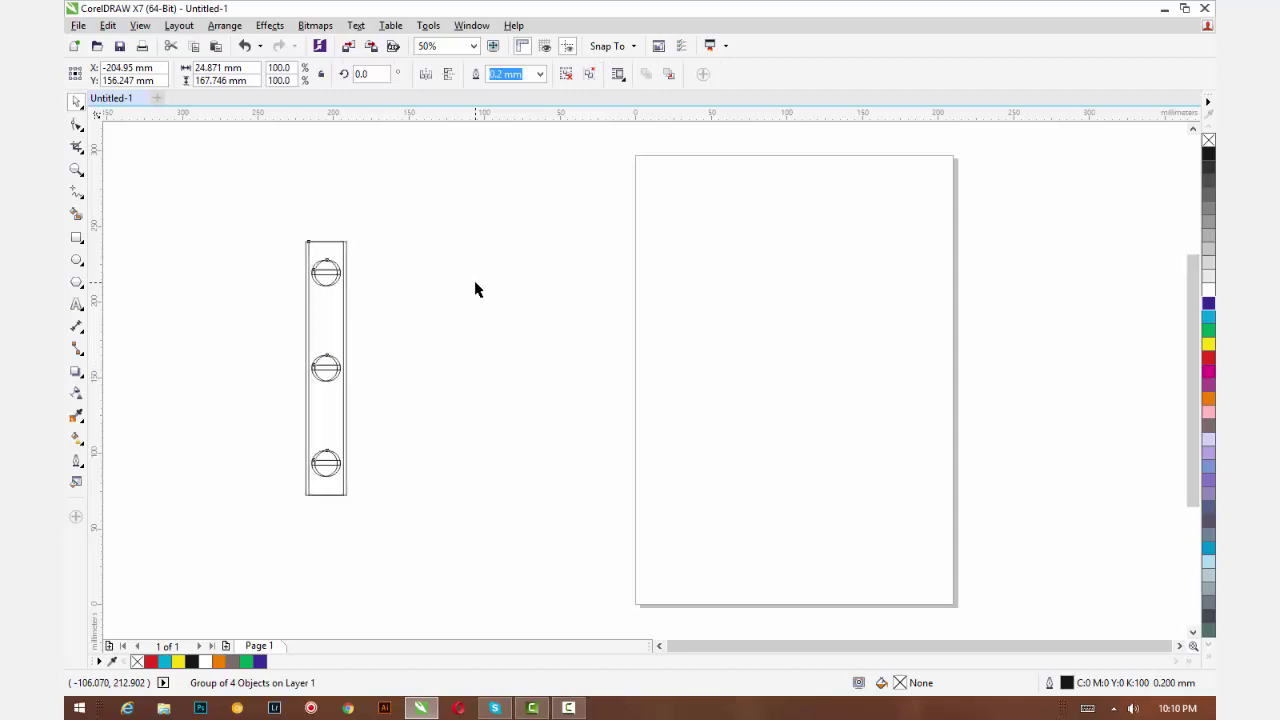
key(ctrl+d)
key(Right)
key(Right)
key(Right)
key(Right)
key(Right)
key(Right)
key(Right)
key(Right)
key(Right)
key(Right)
key(Right)
key(Right)
key(Right)
key(Right)
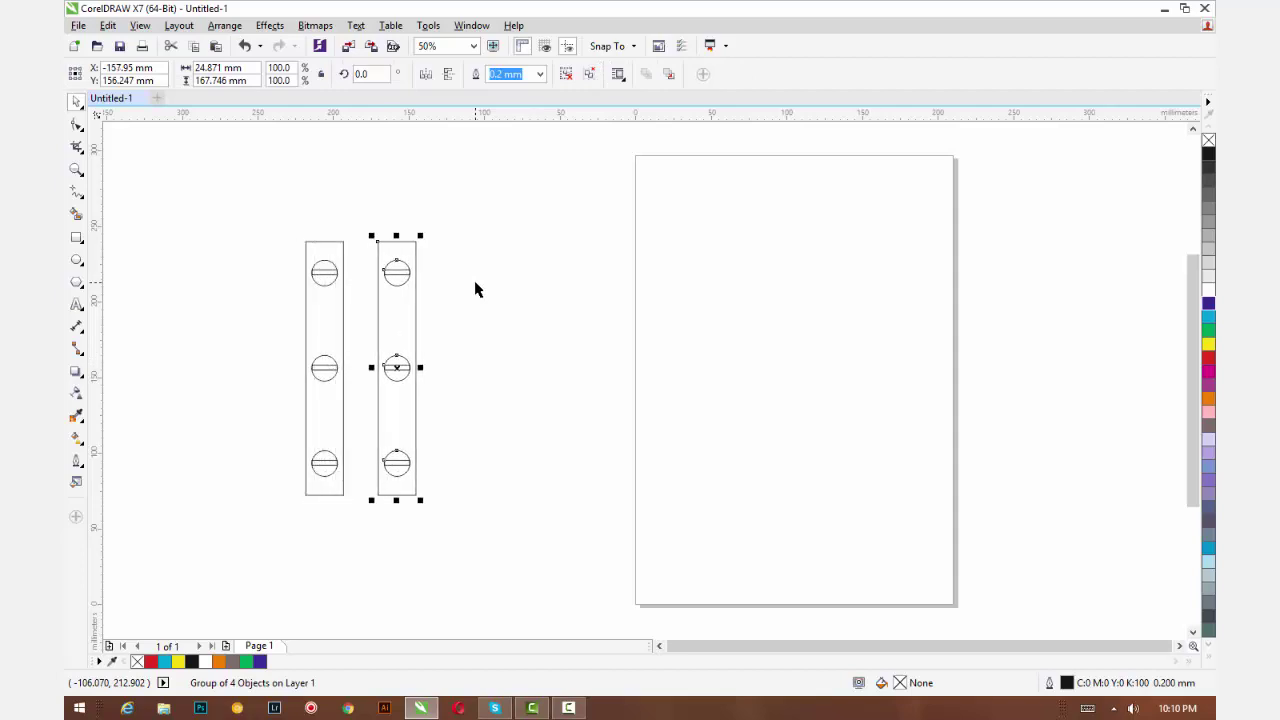
- Repeat the duplicate ten more times at the same spacing to make a row of twelve tall rectangles
key(ctrl+d)
key(ctrl+d)
key(ctrl+d)
key(ctrl+d)
key(ctrl+d)
key(ctrl+d)
key(ctrl+d)
key(ctrl+d)
key(ctrl+d)
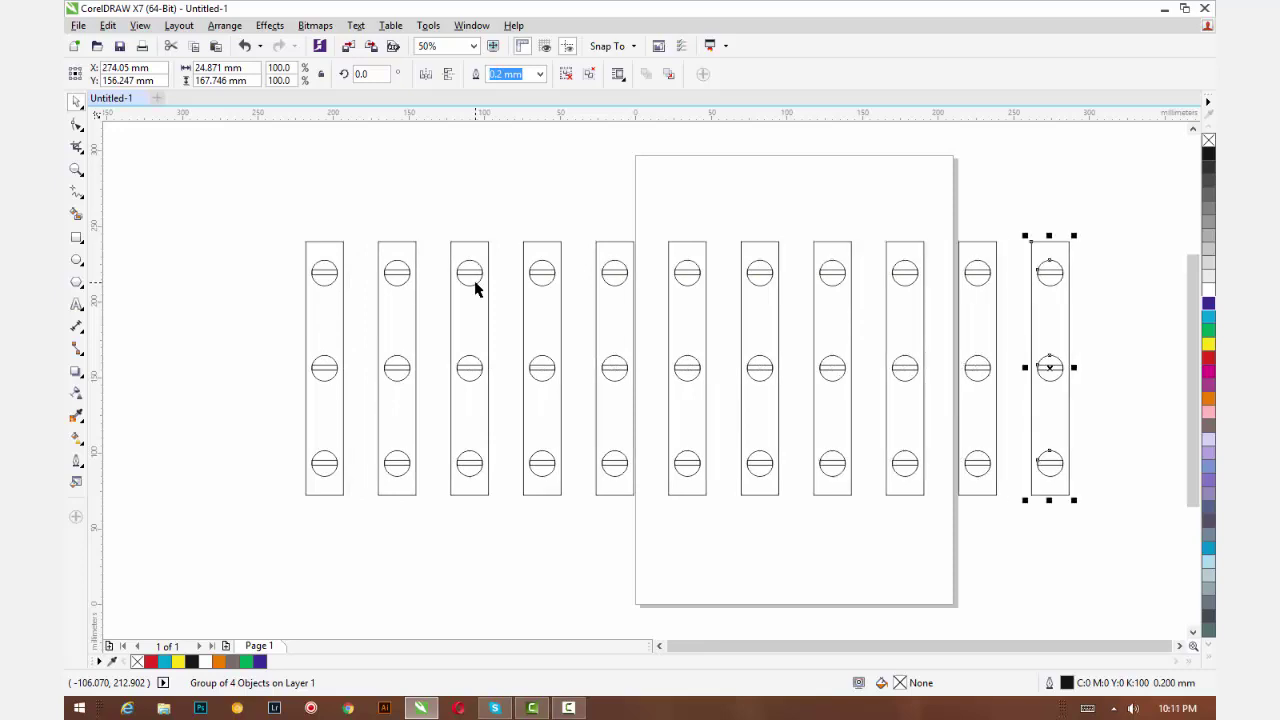
key(ctrl+d)
- Draw a long horizontal rectangle about 587 × 17.5 mm across the upper row of circles, spanning all twelve tall rectangles
click(76, 238)
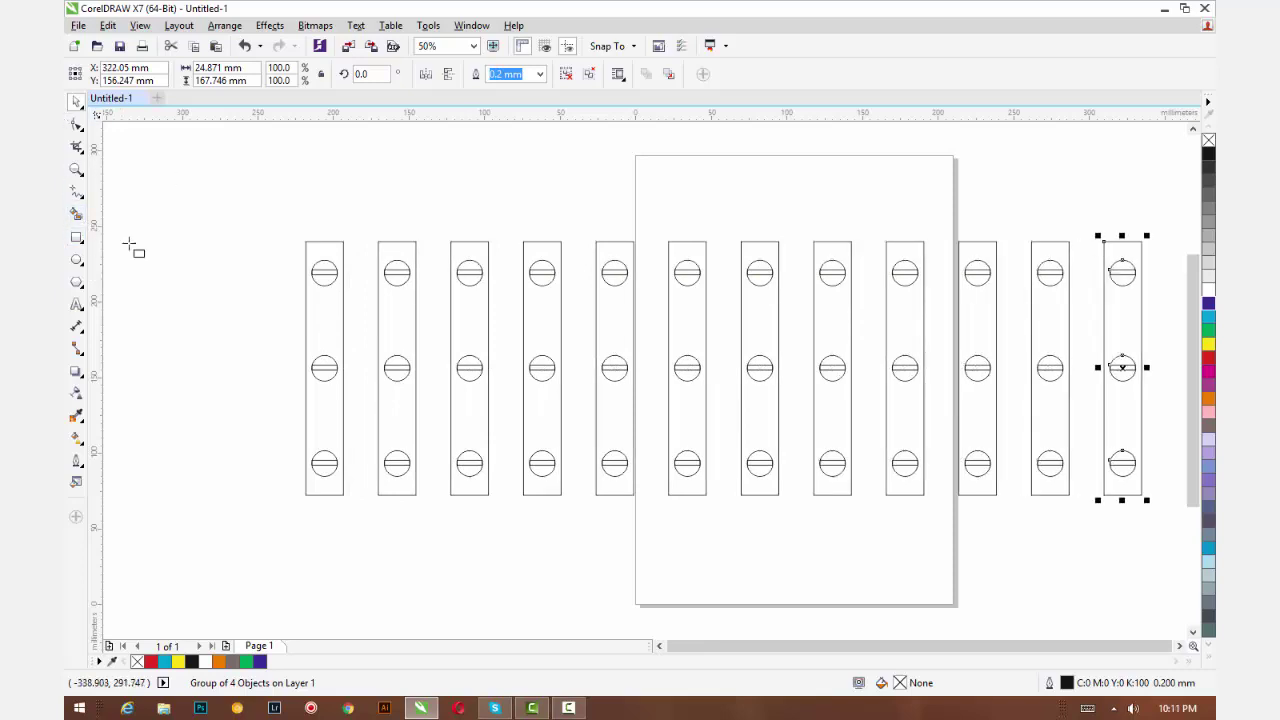
mouse_move(278, 261)
mouse_down()
mouse_move(429, 274)
mouse_move(1166, 274)
mouse_move(1149, 284)
mouse_move(1167, 289)
mouse_up()
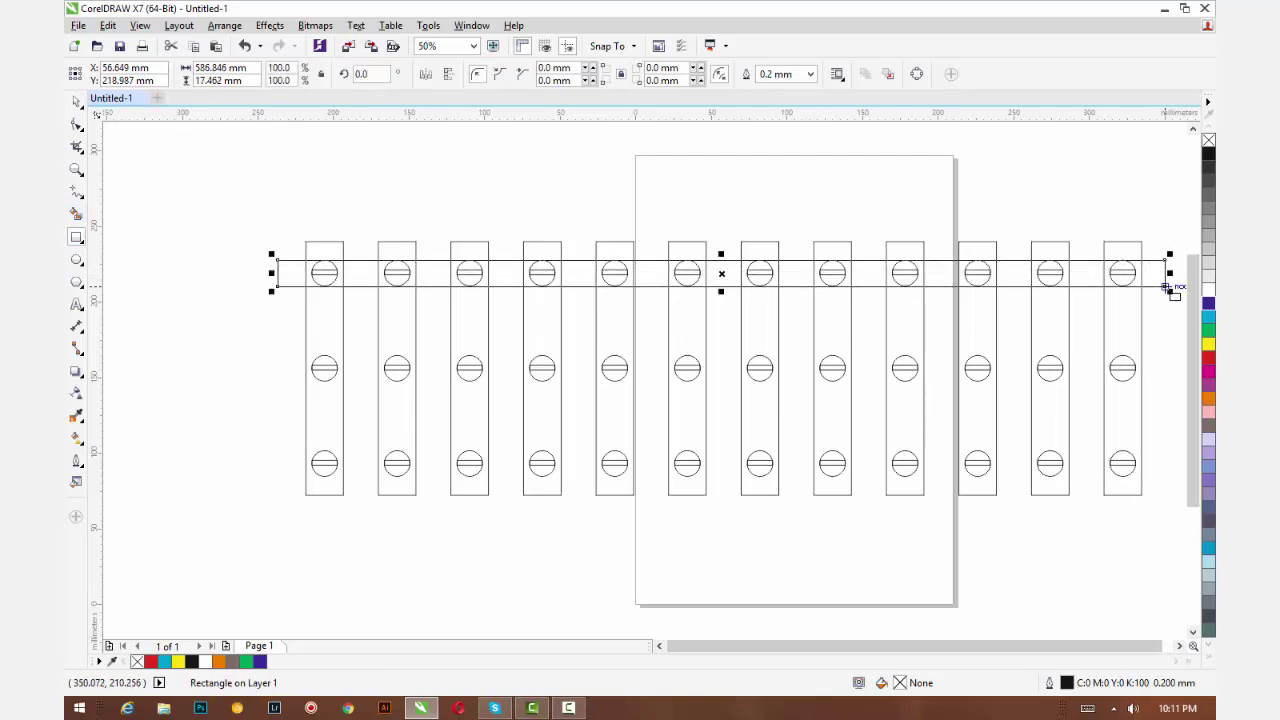
click(76, 104)
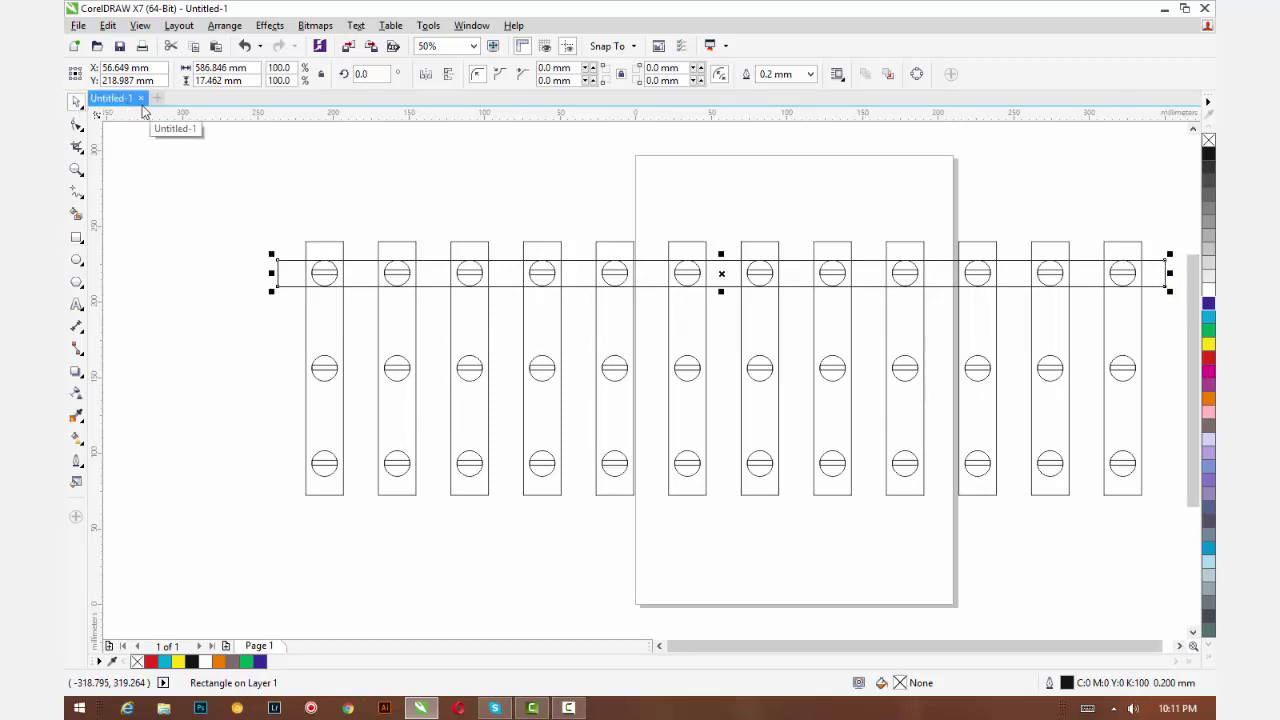
- Duplicate the long rectangle down onto the middle row of circles at Y 155.987 mm, and repeat the duplicate over the lower row
key(KP_Add)
key(Down)
key(Down)
key(Down)
key(Down)
key(Down)
key(Down)
key(Down)
key(Down)
key(Down)
key(Down)
key(Down)
key(Down)
key(Down)
key(Down)
key(Down)
key(Down)
key(Down)
key(Down)
key(Down)
key(Down)
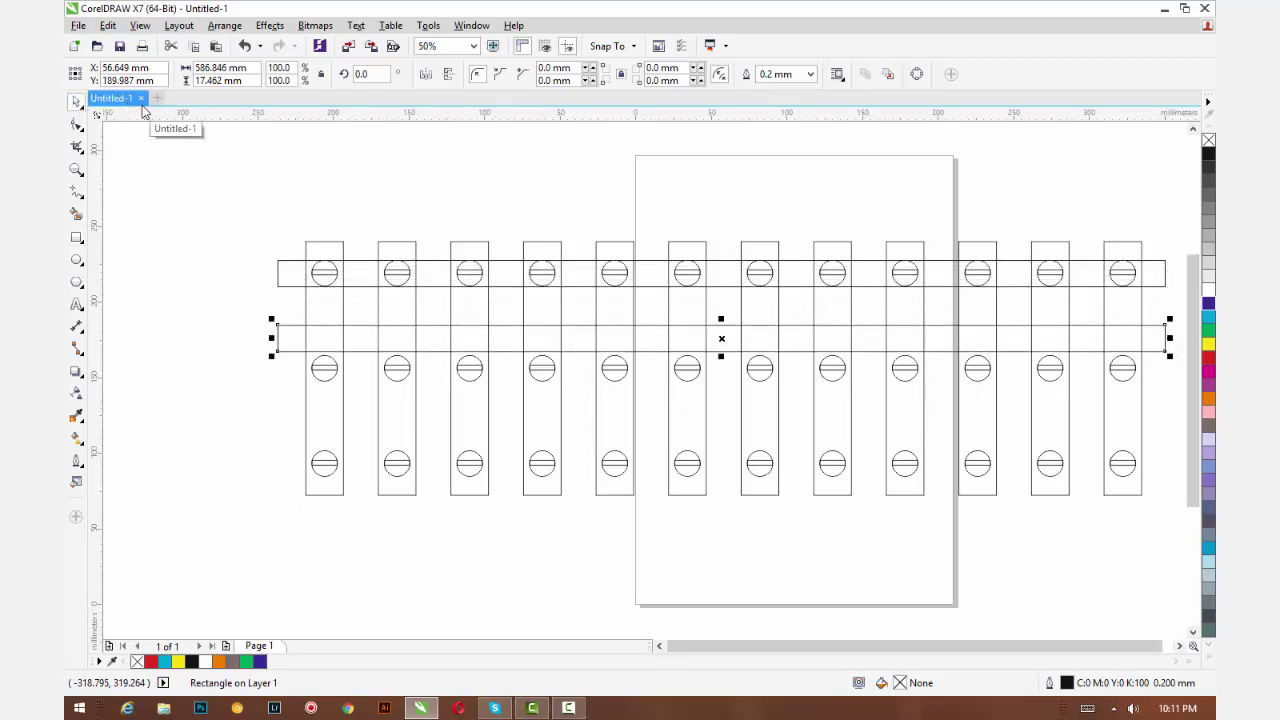
key(Down)
key(Down)
key(Down)
key(Down)
key(Down)
key(Down)
key(Down)
key(Down)
key(Down)
key(Down)
key(Down)
key(Down)
key(Down)
key(Down)
key(Down)
key(Down)
key(Down)
key(Down)
key(Down)
key(Down)
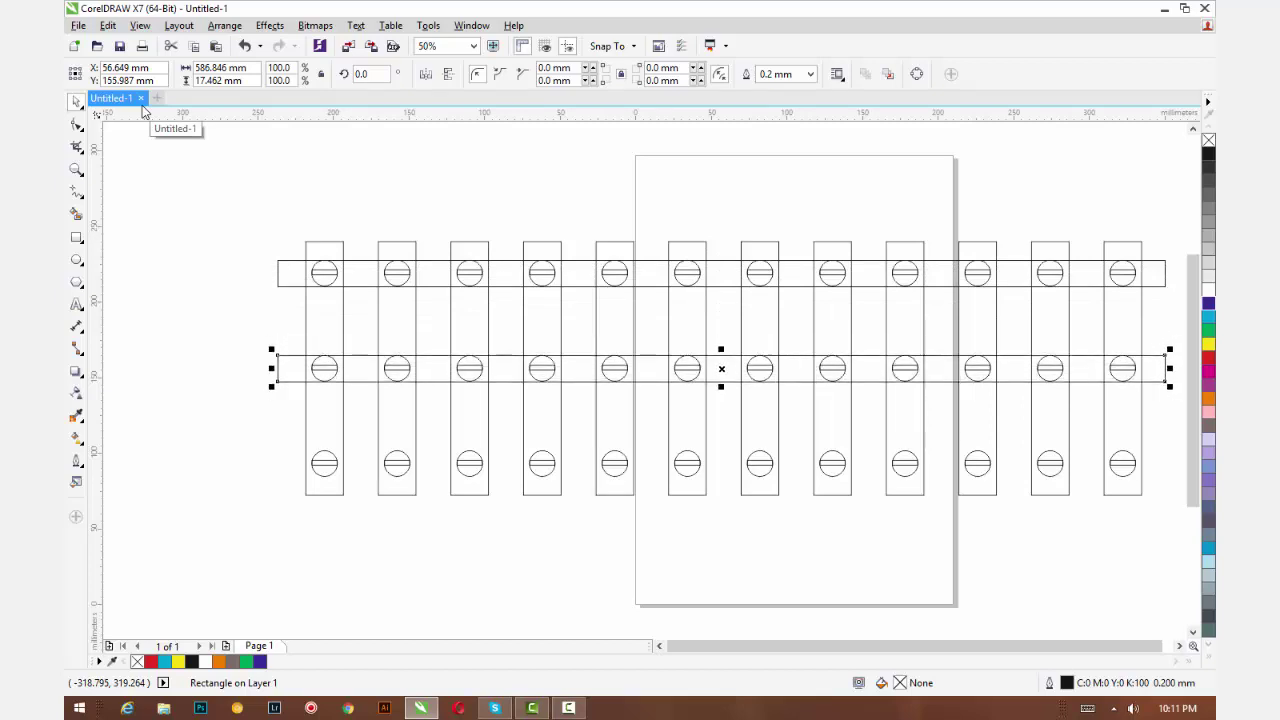
key(Up)
key(Down)
key(ctrl+d)
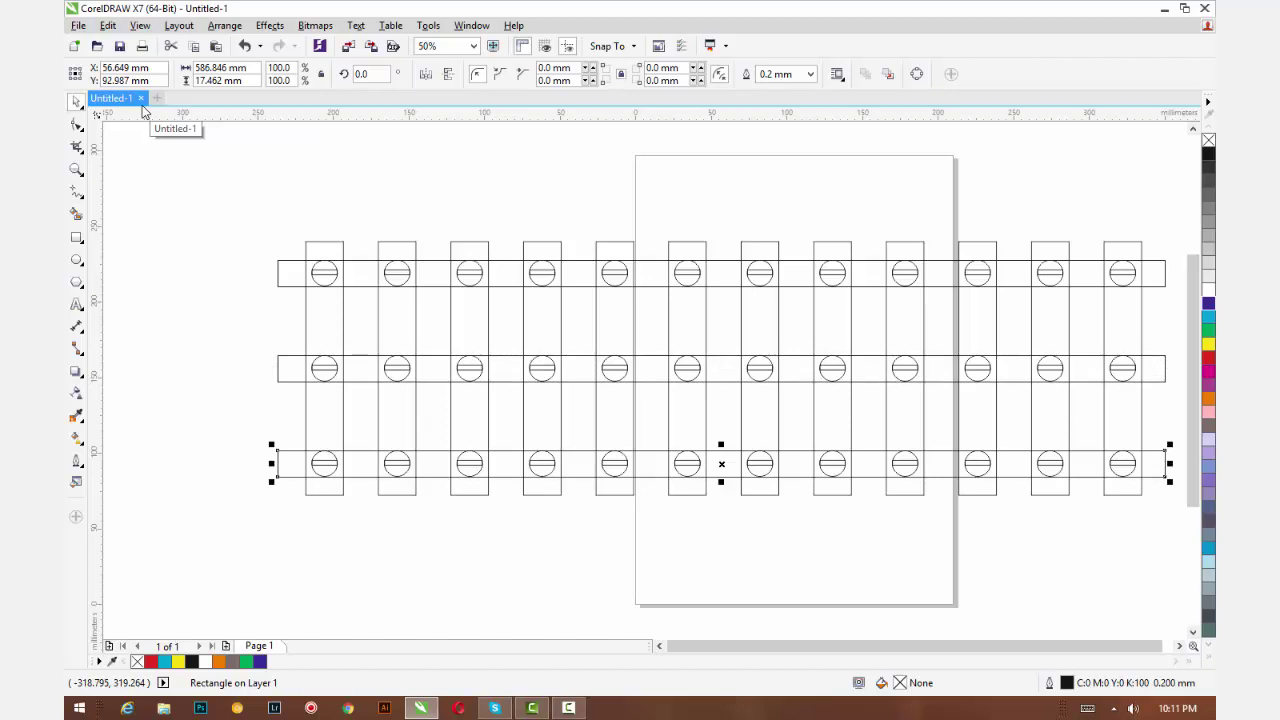
- Select the three long rectangles together with all twelve tall rectangle groups
click(234, 226)
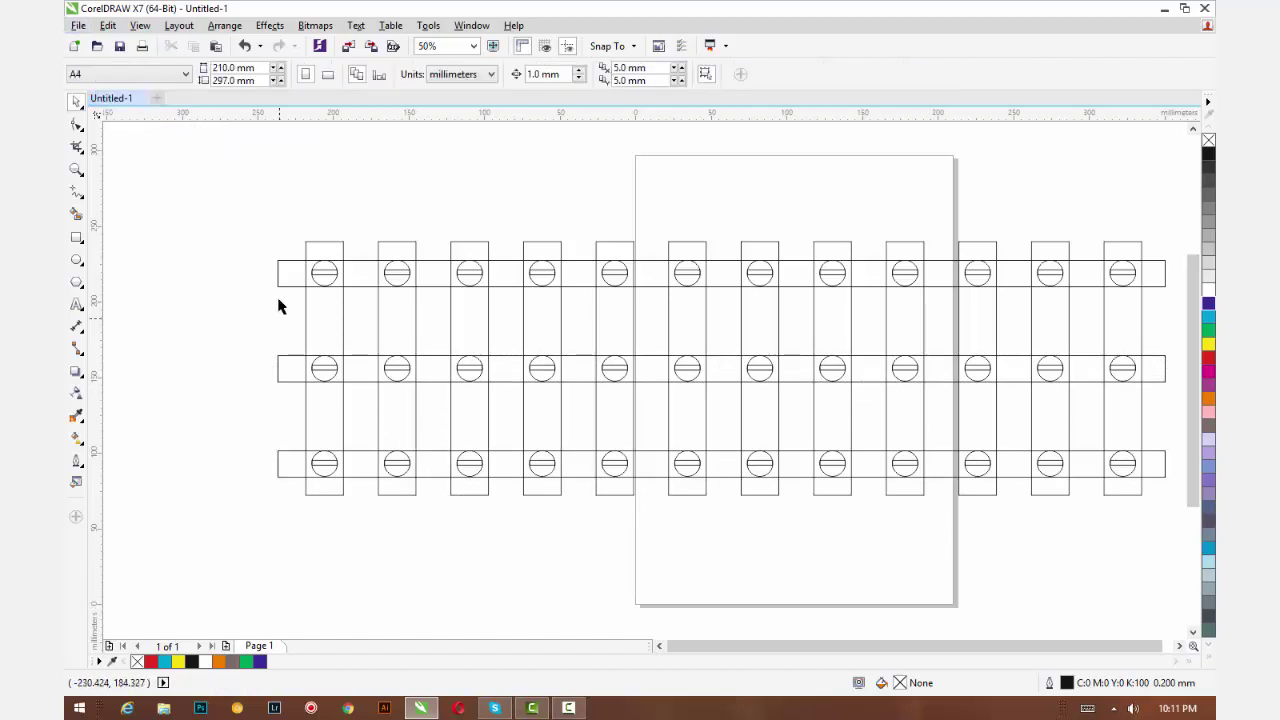
drag(246, 198, 1179, 534)
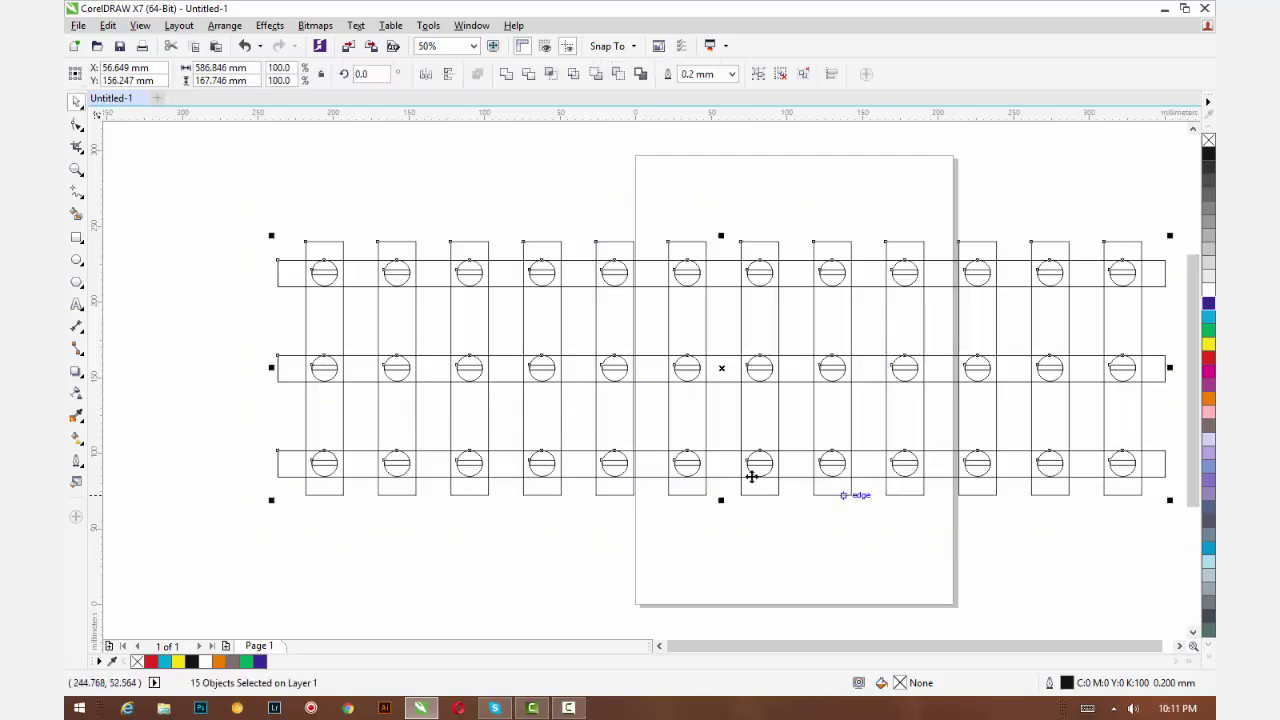